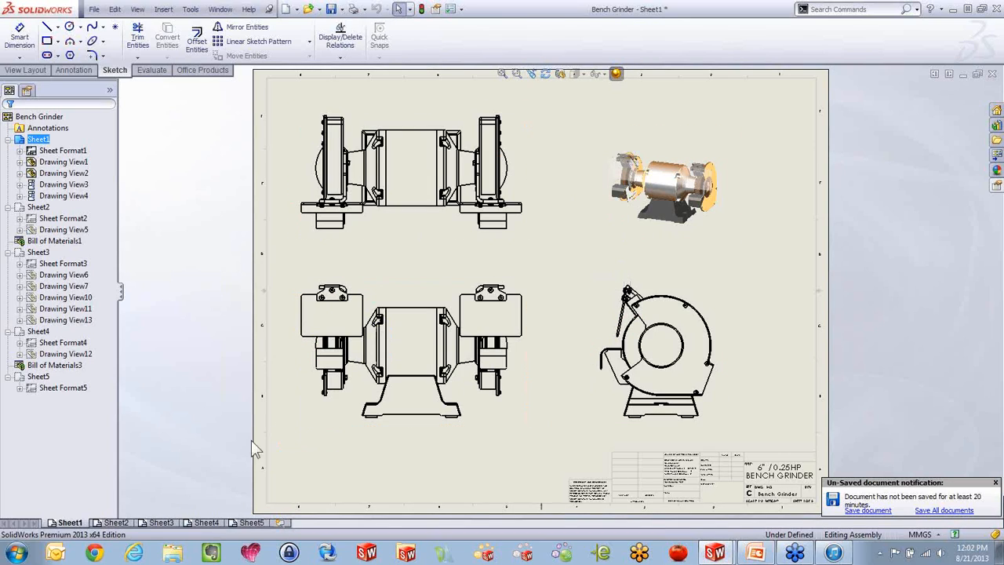
# Look through Sheet2, Sheet3 and Sheet4 of the Bench Grinder drawing and open the blank Sheet5
pyautogui.click(128, 523)
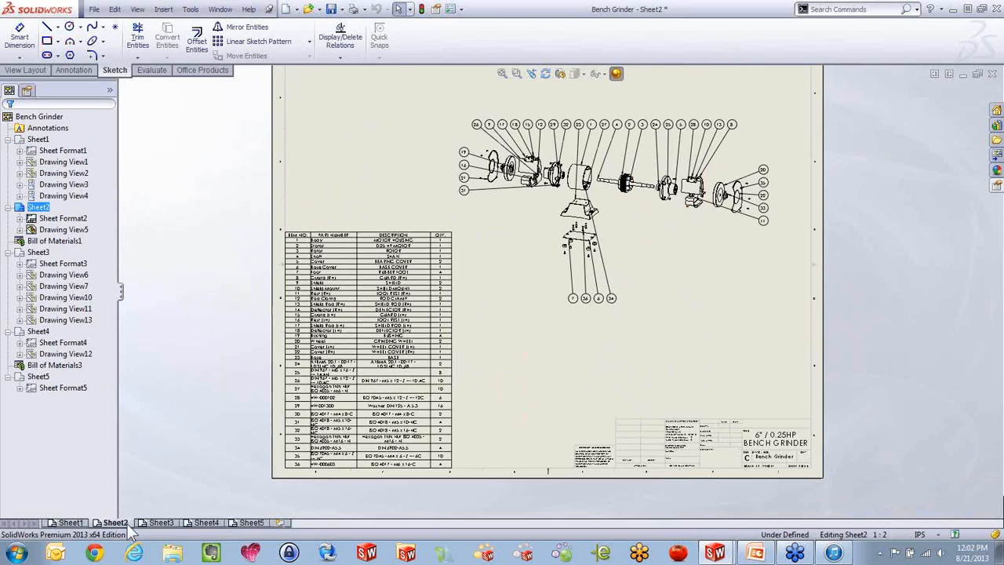
pyautogui.click(159, 524)
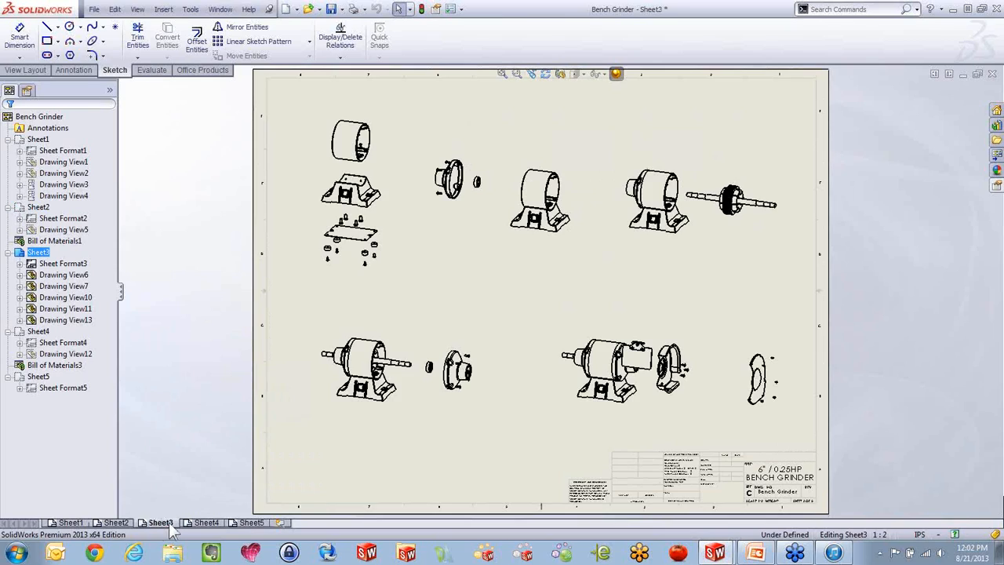
pyautogui.click(196, 523)
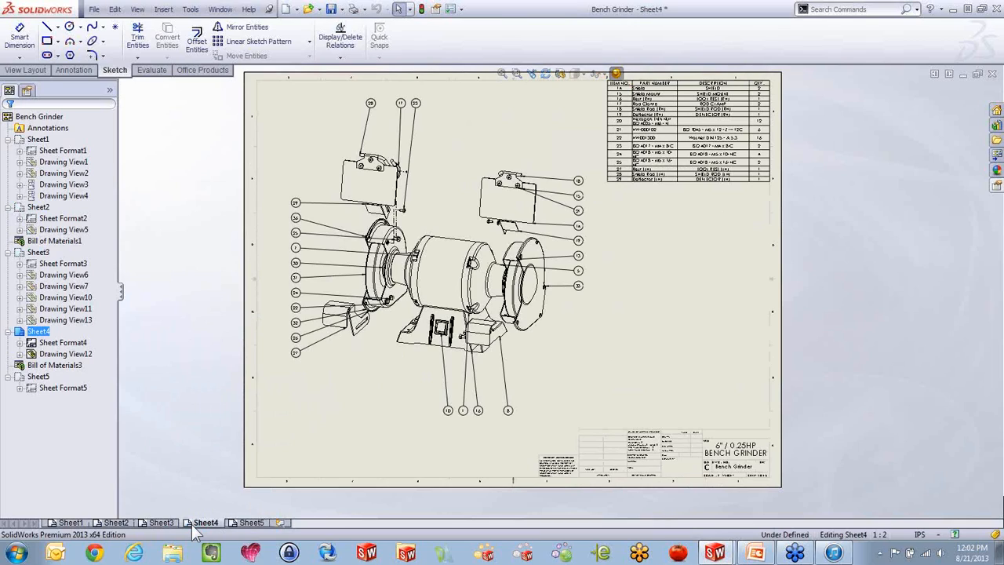
pyautogui.click(252, 526)
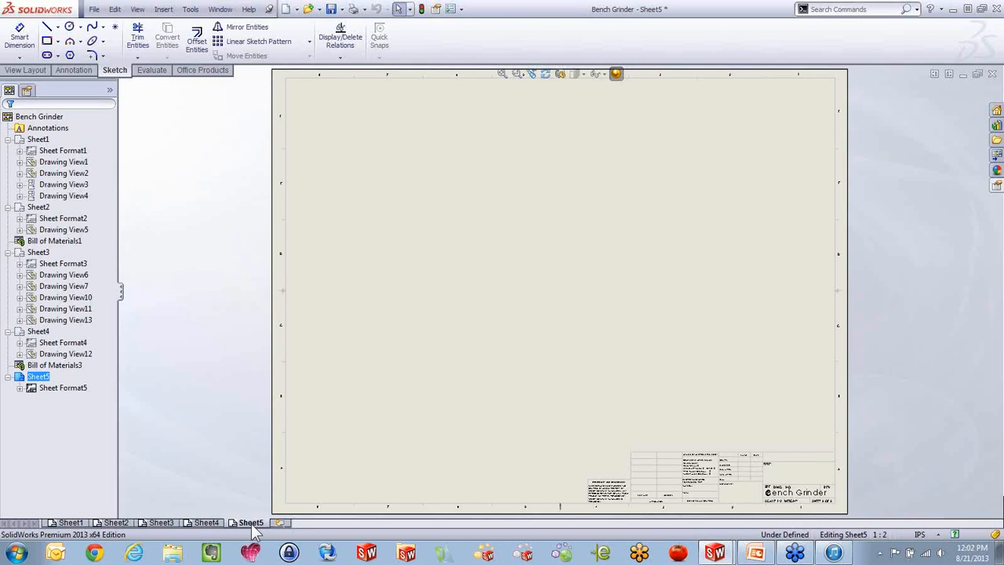
# Load the Bench Grinder views into the View Palette and place the Isometric view in the lower-left area of Sheet5
pyautogui.click(994, 188)
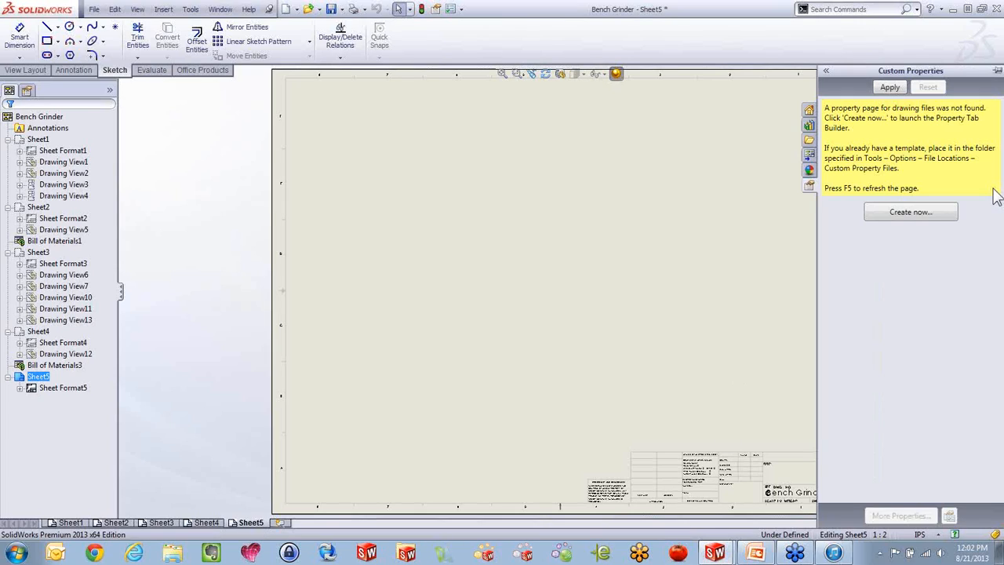
pyautogui.click(808, 154)
pyautogui.click(929, 86)
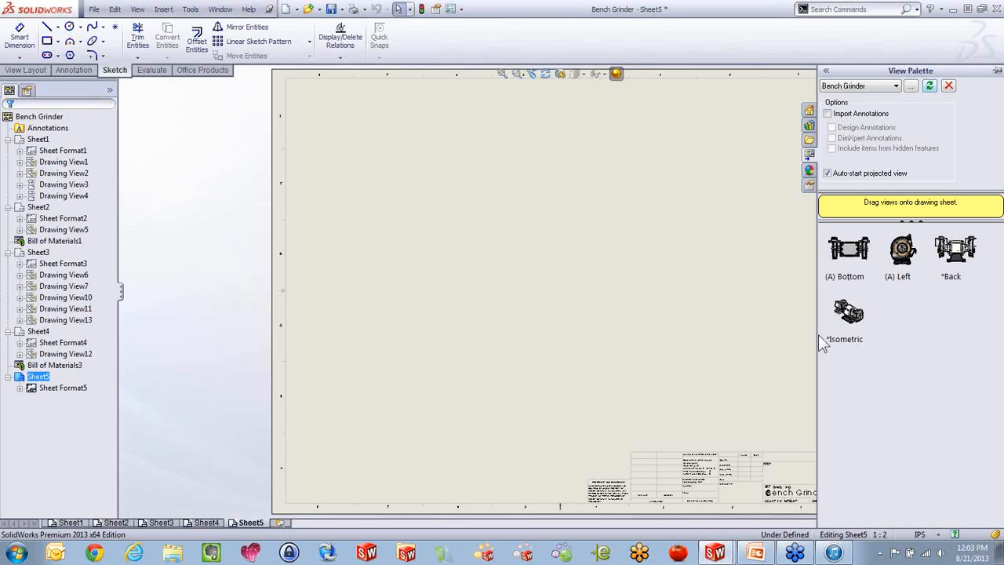
pyautogui.click(853, 320)
pyautogui.moveTo(853, 321)
pyautogui.mouseDown()
pyautogui.moveTo(416, 362)
pyautogui.moveTo(430, 379)
pyautogui.mouseUp()
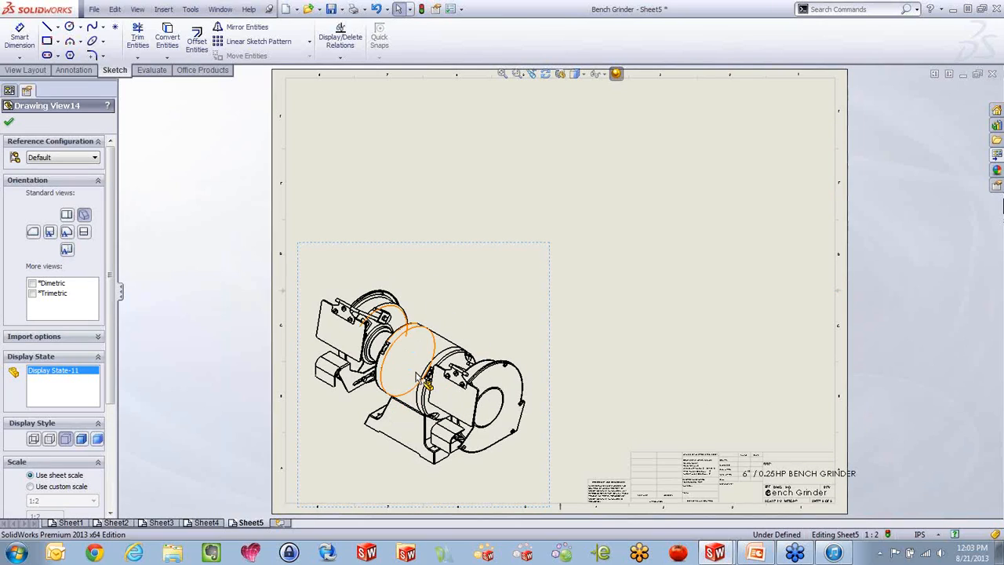
# Display the isometric view as shaded with edges and rotate it toward the front using 3D Drawing View
pyautogui.click(82, 440)
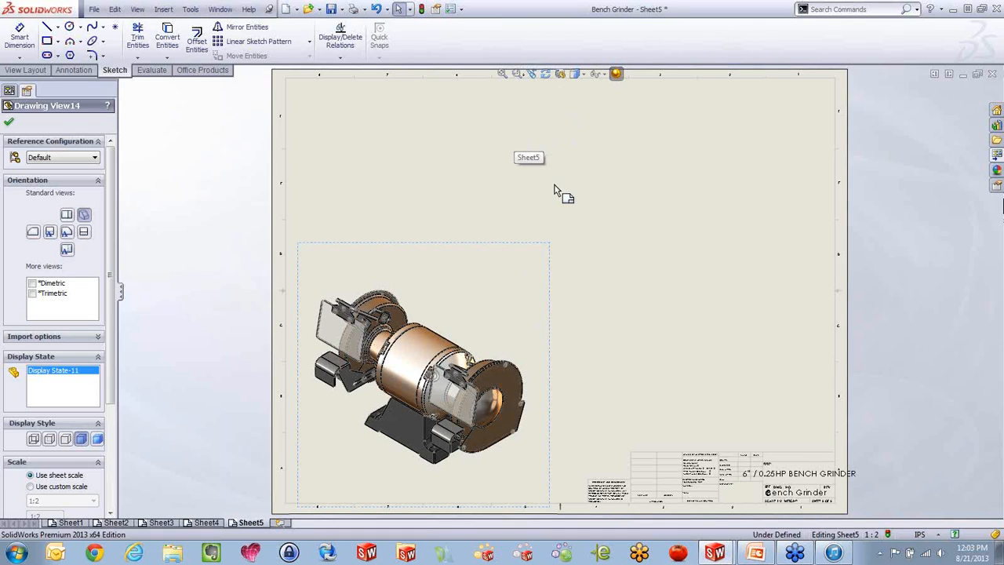
pyautogui.click(559, 73)
pyautogui.moveTo(421, 357)
pyautogui.mouseDown()
pyautogui.moveTo(459, 306)
pyautogui.moveTo(480, 316)
pyautogui.moveTo(490, 349)
pyautogui.moveTo(453, 360)
pyautogui.mouseUp()
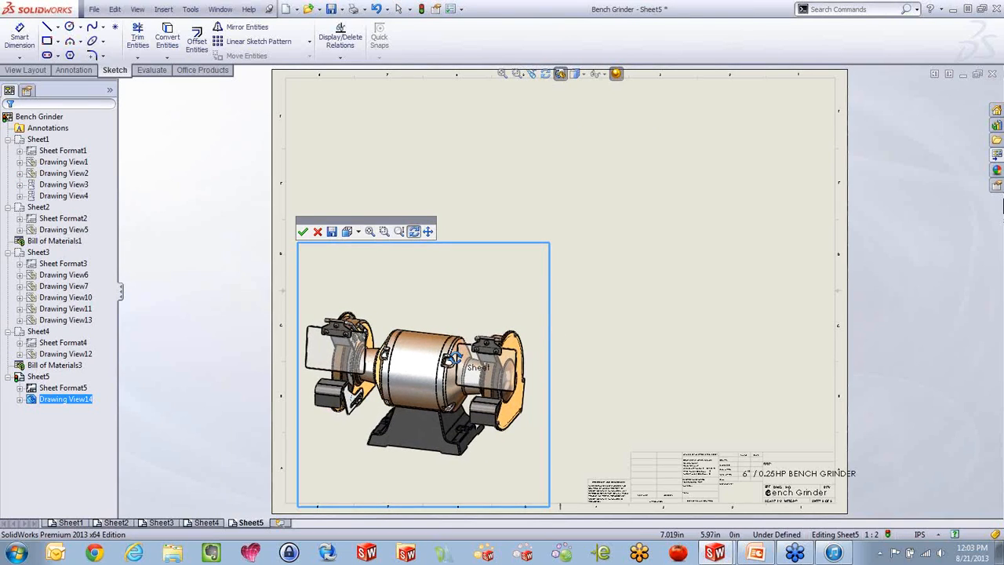
pyautogui.click(303, 233)
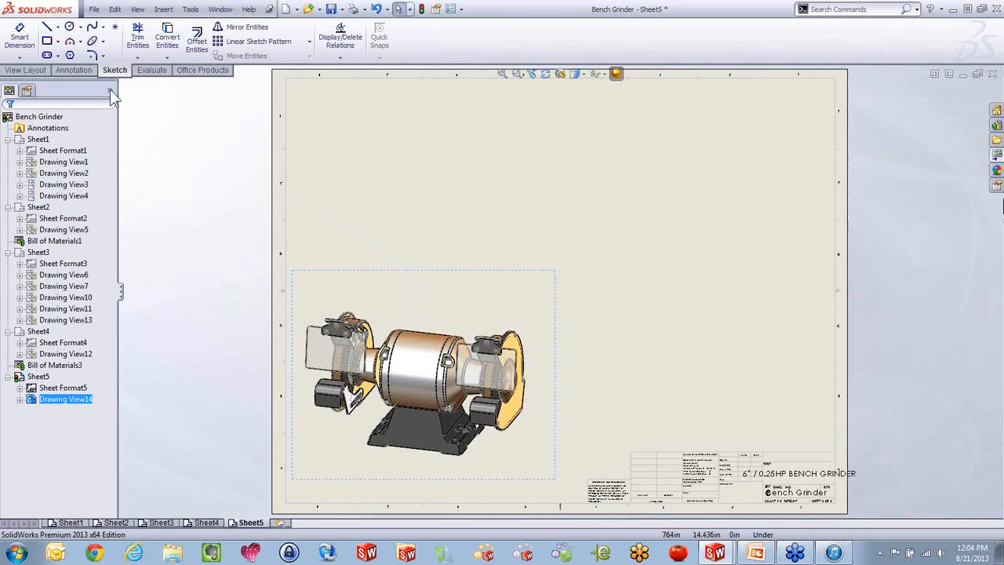
# Insert a Top-level only bill of materials for the grinder view using the bom-standard template, placed above the view
pyautogui.click(163, 10)
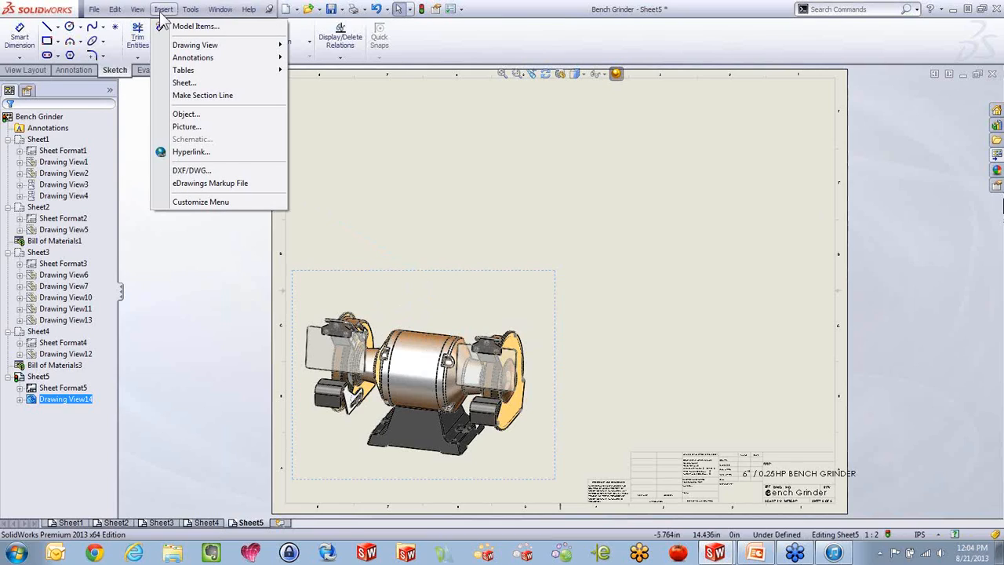
pyautogui.moveTo(183, 71)
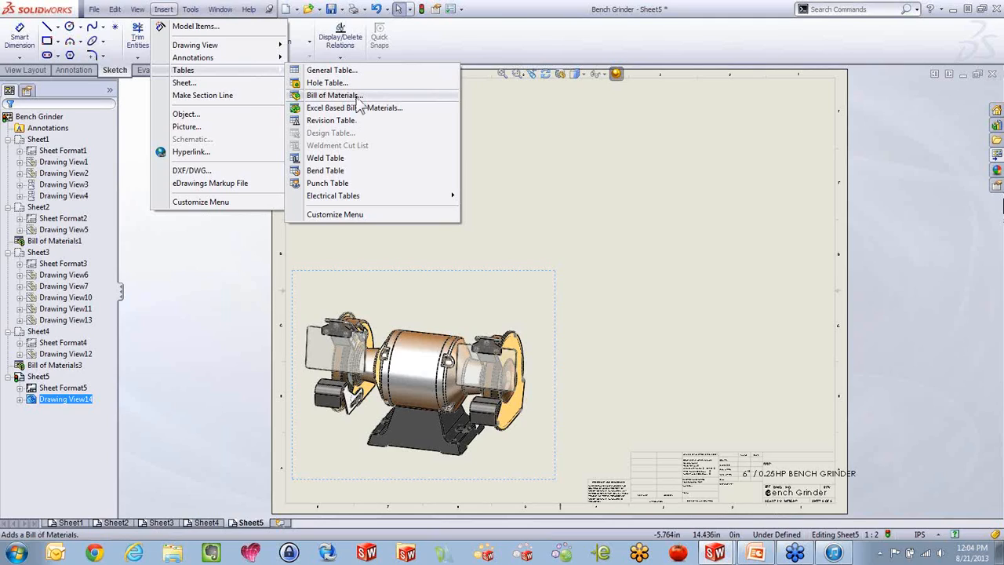
pyautogui.click(333, 94)
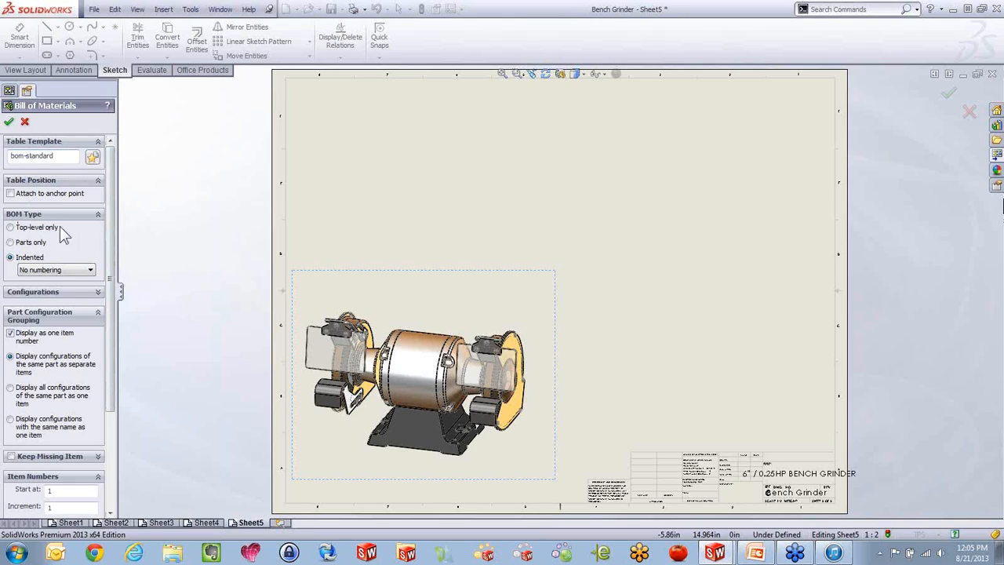
pyautogui.click(11, 228)
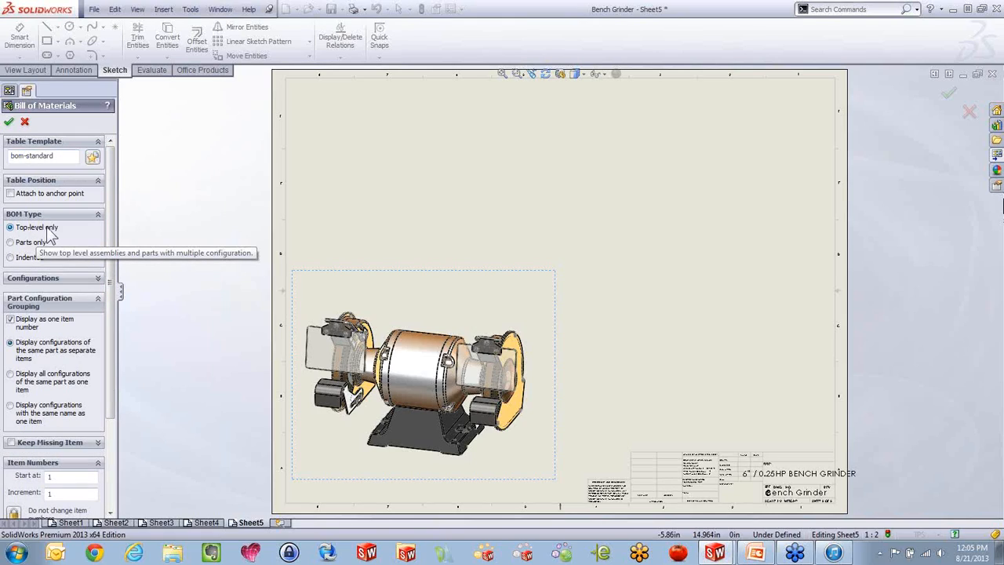
pyautogui.click(9, 122)
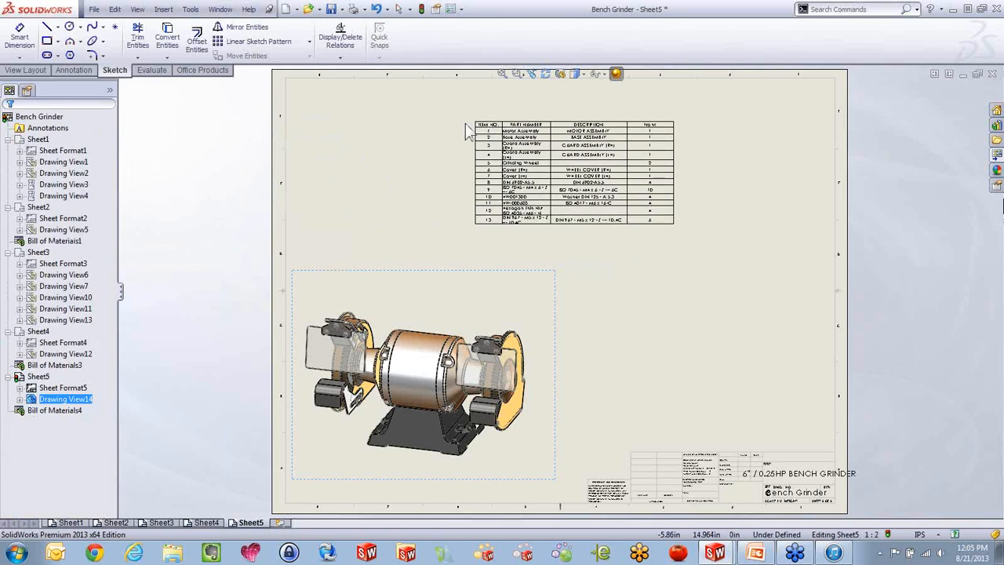
pyautogui.click(338, 135)
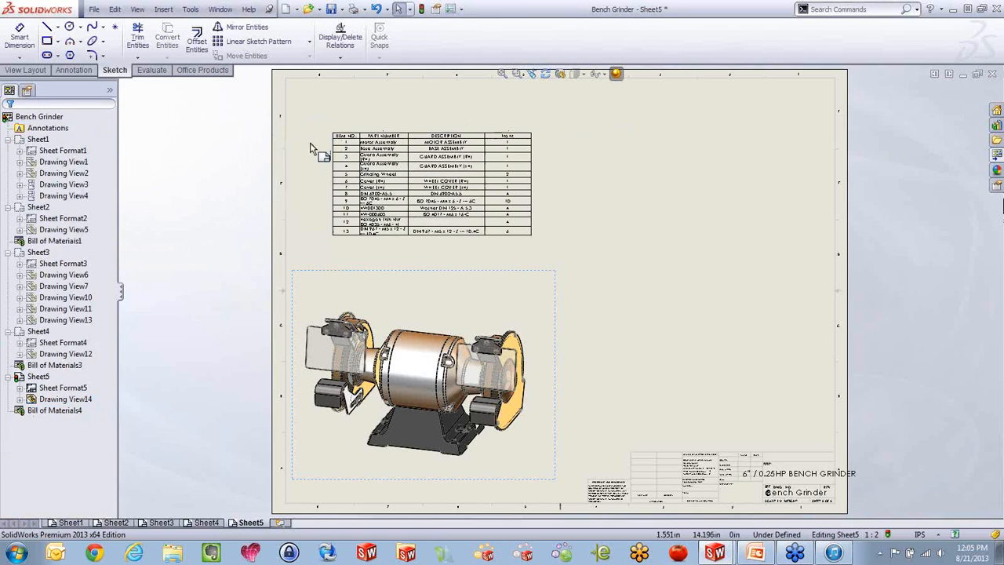
# Change the bill of materials type to Parts only and move the table to the upper-right area of the sheet
pyautogui.scroll(-3, 376, 141)
pyautogui.scroll(-3, 428, 177)
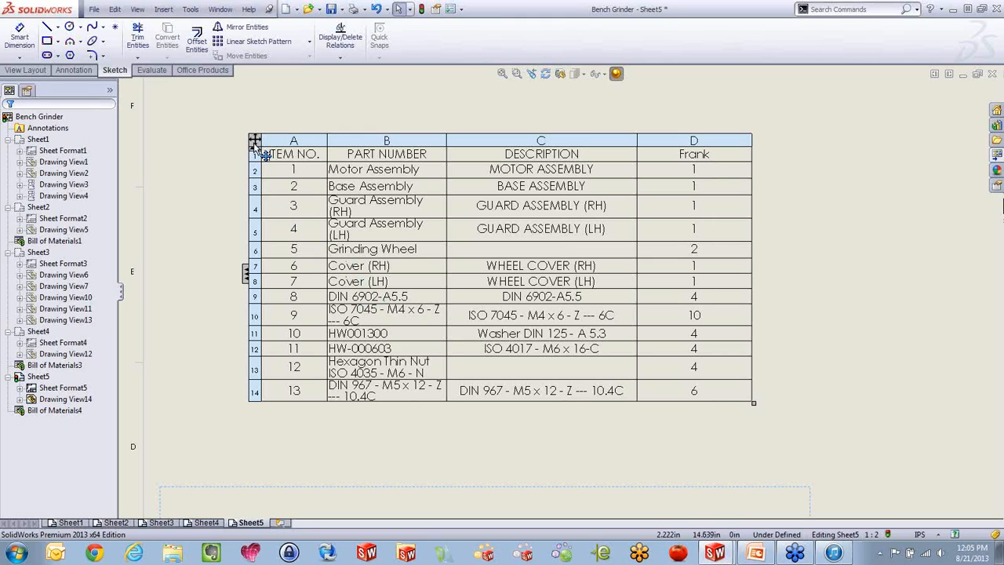
pyautogui.click(254, 141)
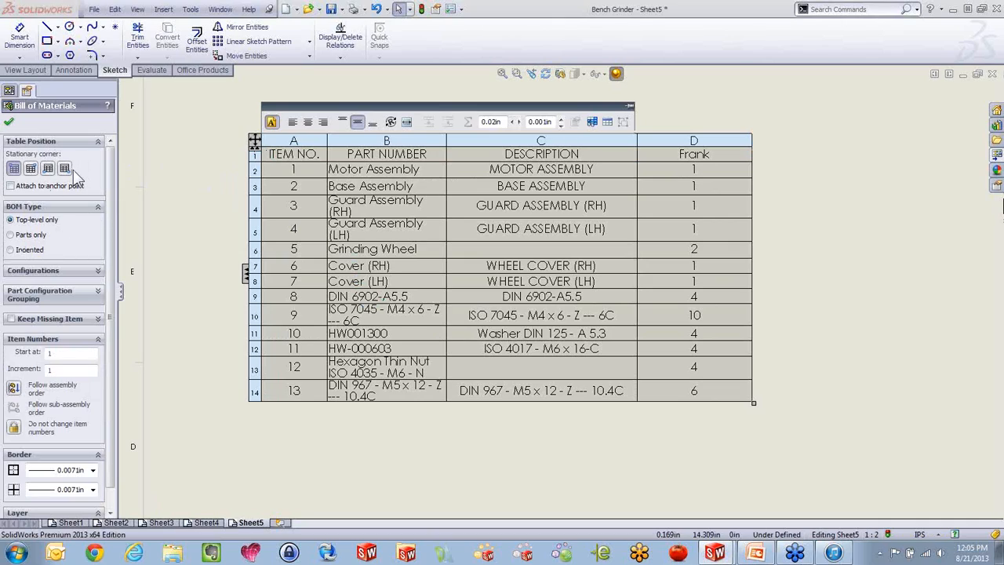
pyautogui.click(28, 236)
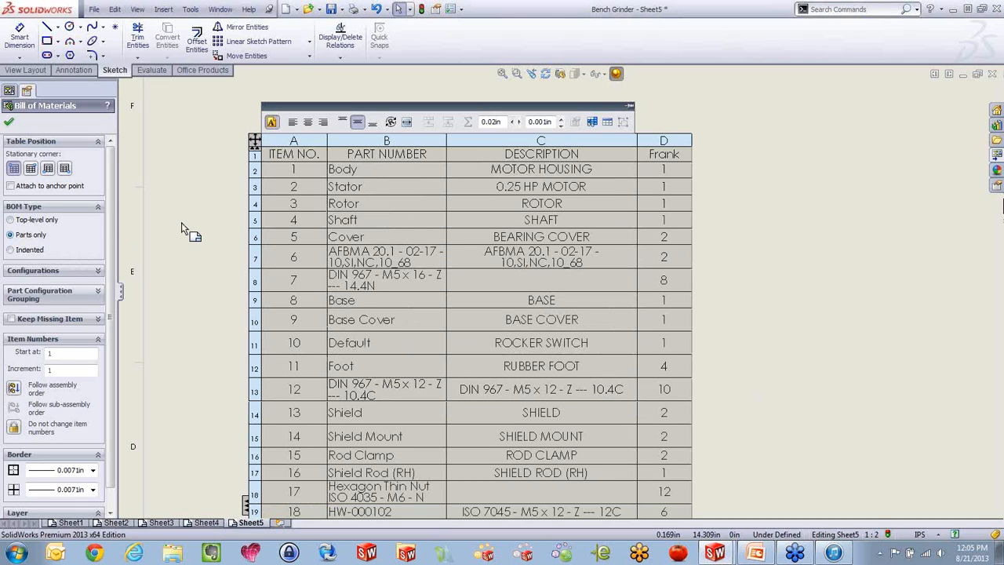
pyautogui.scroll(4, 181, 222)
pyautogui.scroll(-3, 632, 383)
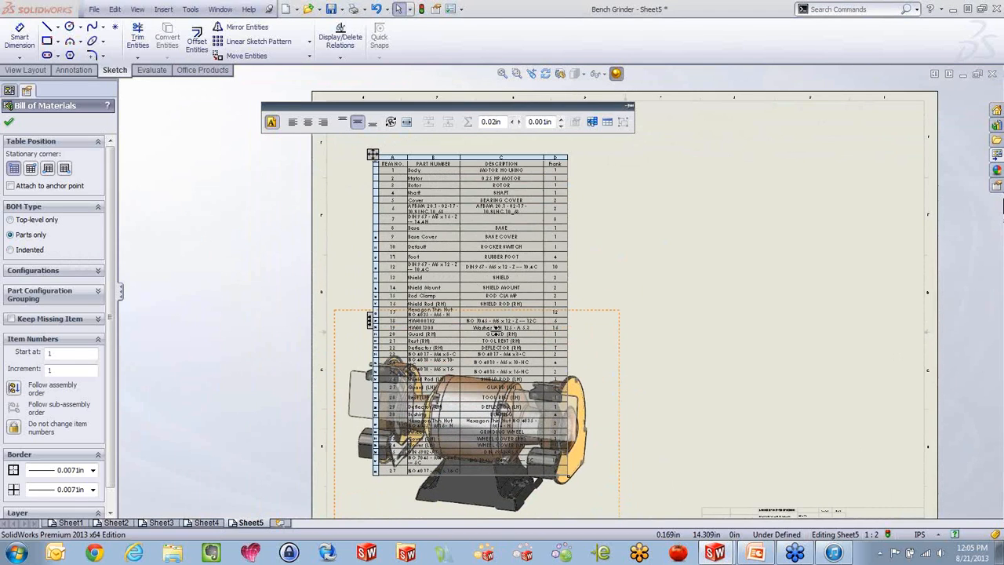
pyautogui.moveTo(374, 154); pyautogui.dragTo(654, 124)
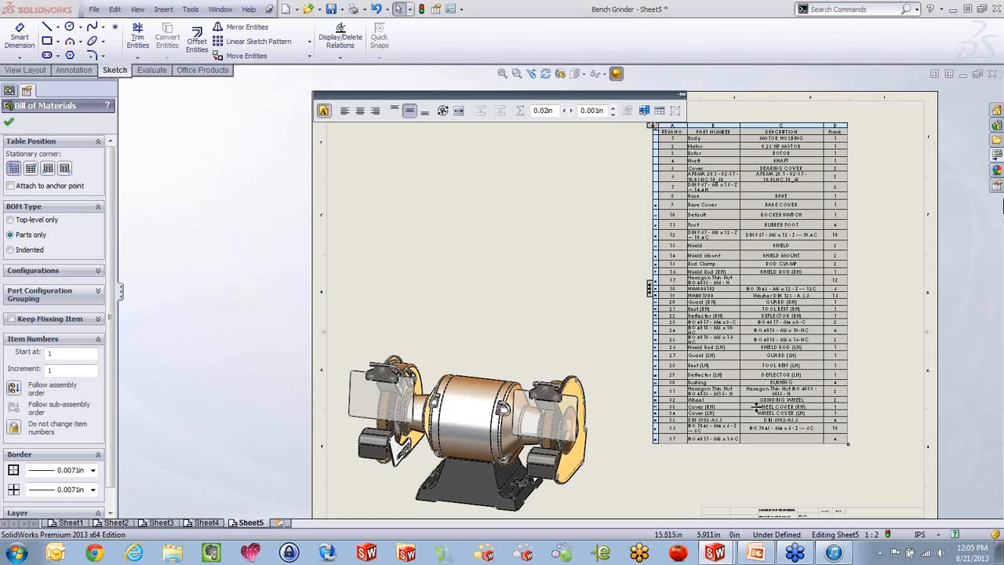
# Switch the bill of materials to Indented, examine its subassembly rows, and return it to Top-level only
pyautogui.click(31, 251)
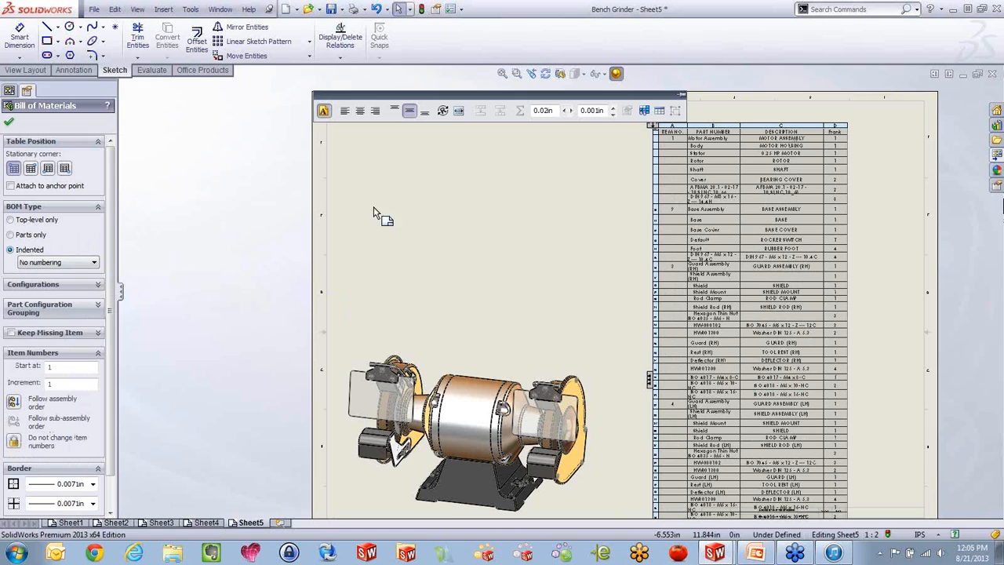
pyautogui.scroll(-5, 764, 106)
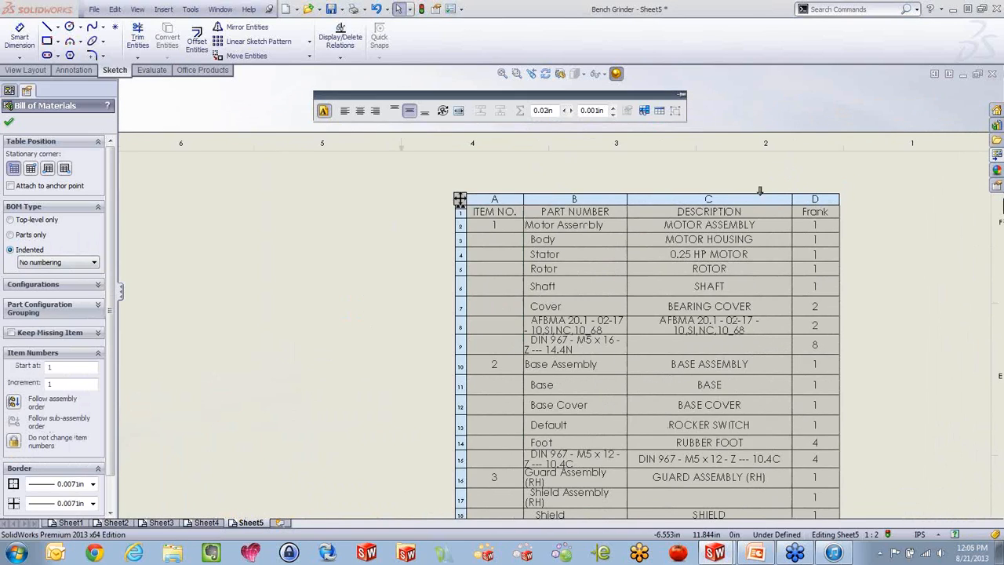
pyautogui.scroll(-2, 759, 191)
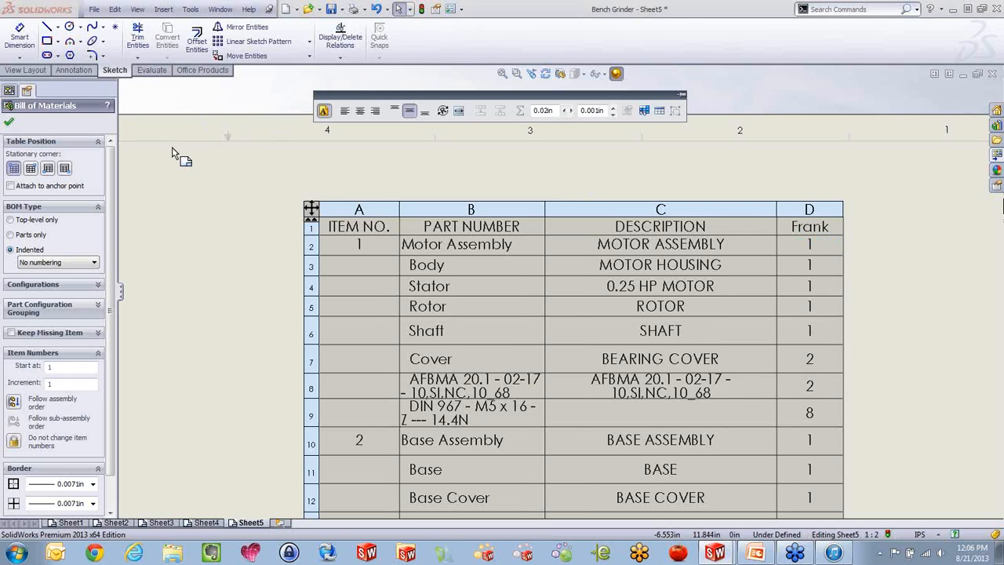
pyautogui.click(16, 220)
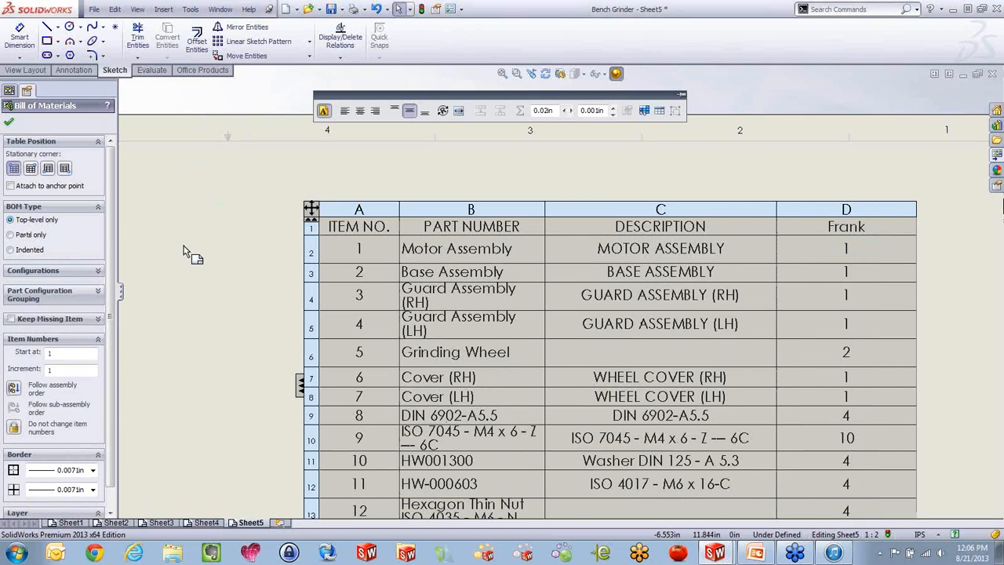
pyautogui.click(9, 124)
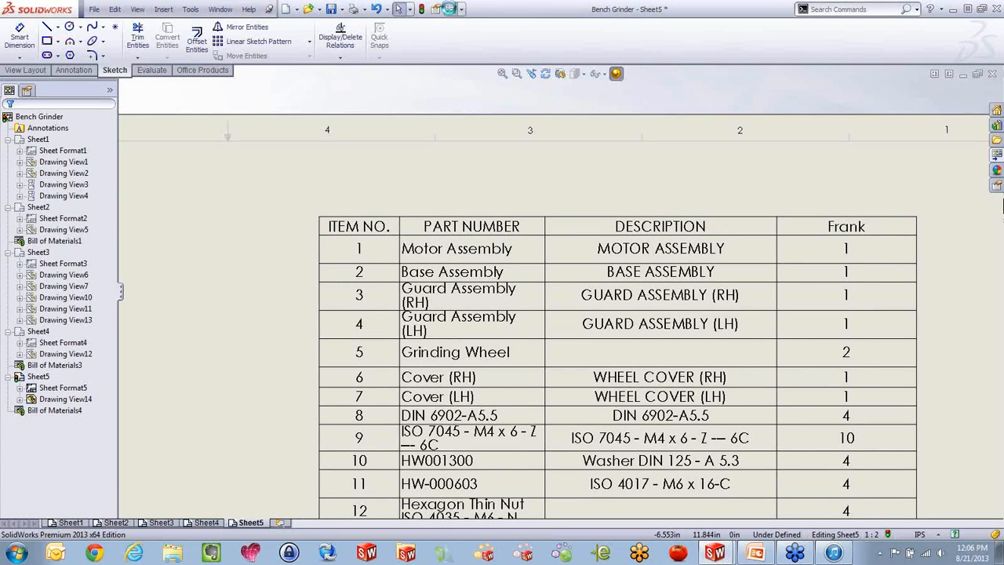
# Turn off the custom quantity column name for bills of materials in the Drawings system options
pyautogui.click(451, 9)
pyautogui.click(58, 58)
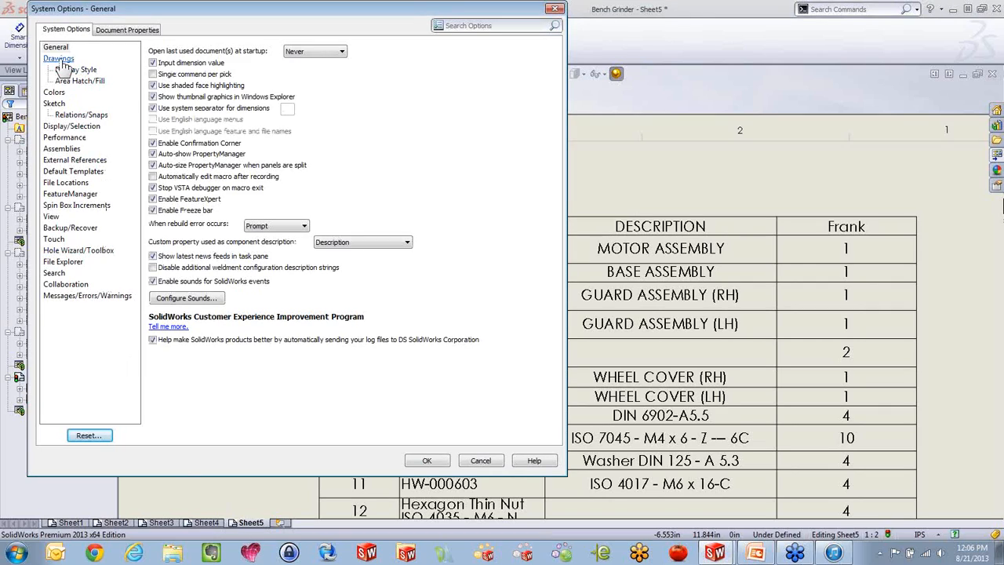
pyautogui.click(153, 354)
pyautogui.click(442, 462)
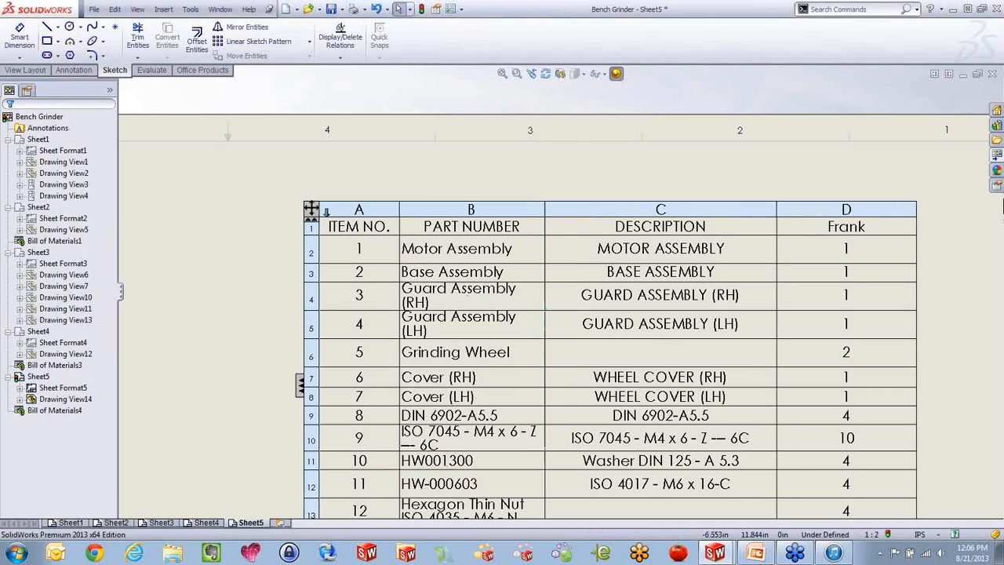
# Delete the Top-level only bill of materials from Sheet5
pyautogui.click(311, 209)
pyautogui.press('Delete')
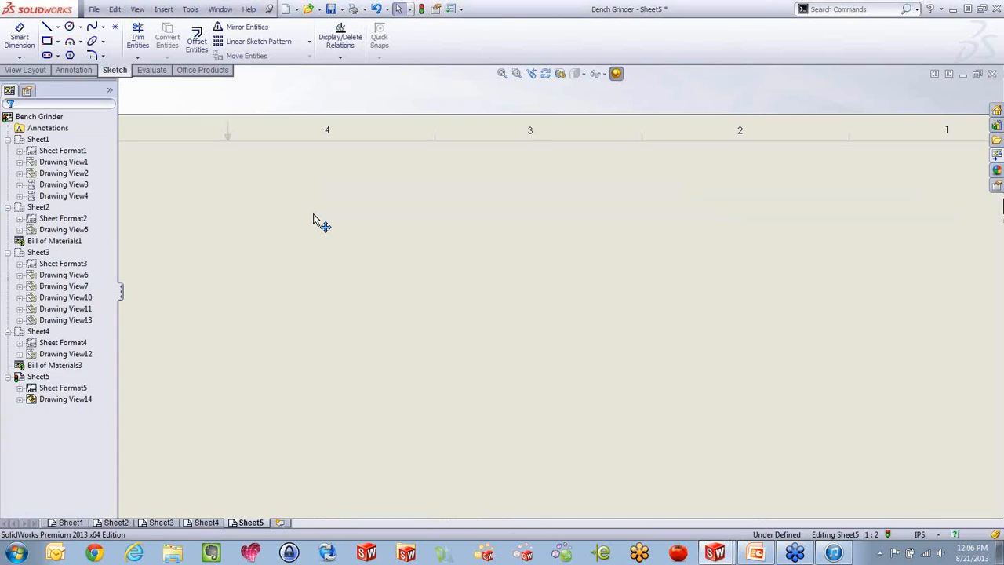
pyautogui.scroll(8, 368, 276)
pyautogui.scroll(-5, 517, 372)
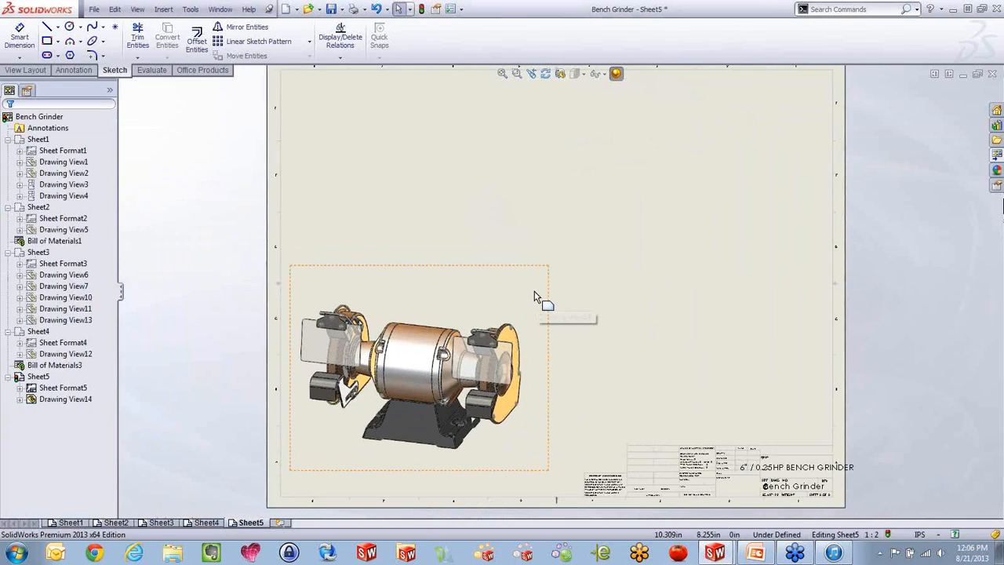
# Insert an Indented bill of materials for the grinder view and place it in the upper-right area of Sheet5
pyautogui.click(468, 303)
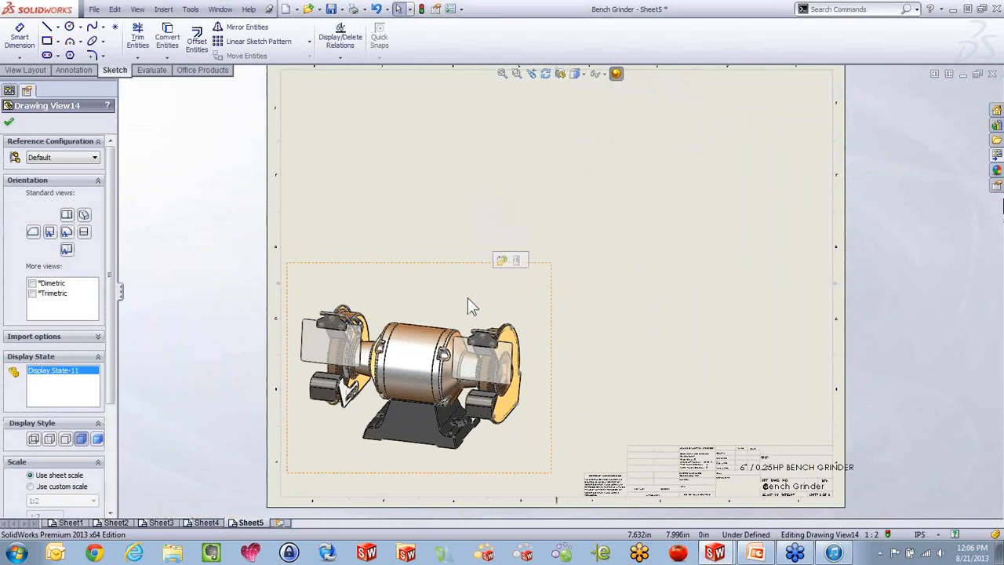
pyautogui.click(163, 9)
pyautogui.moveTo(228, 70)
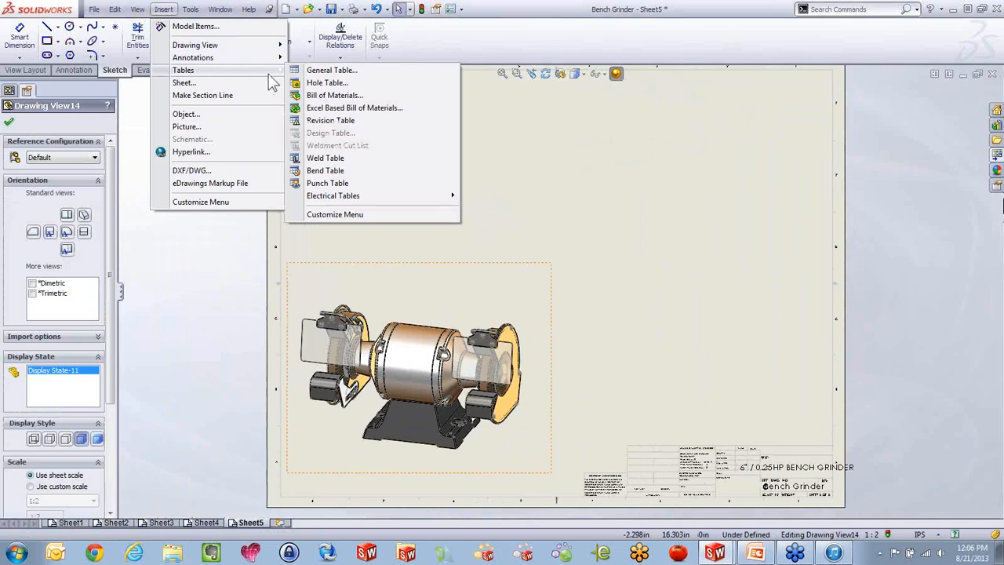
pyautogui.click(329, 96)
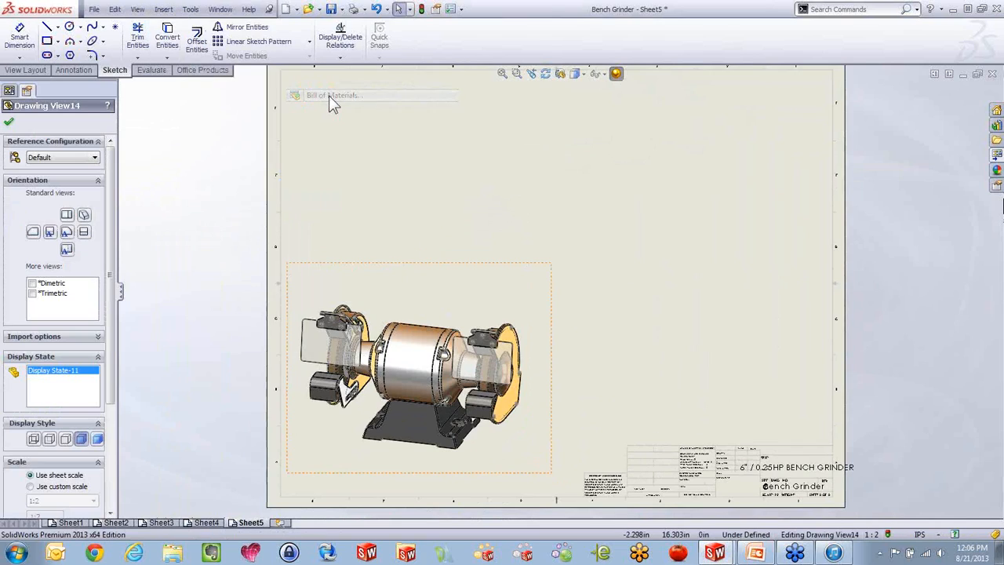
pyautogui.click(28, 257)
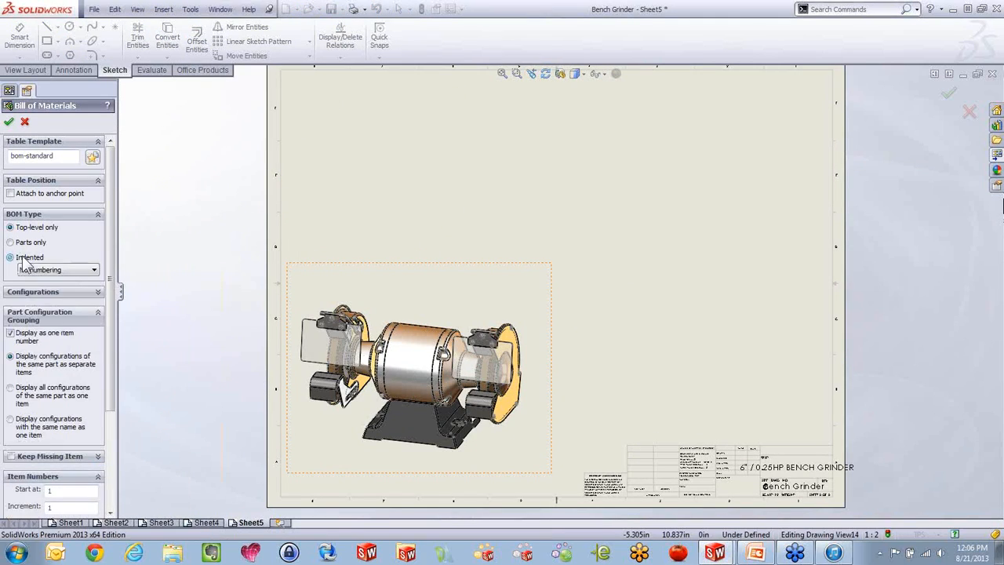
pyautogui.press('Return')
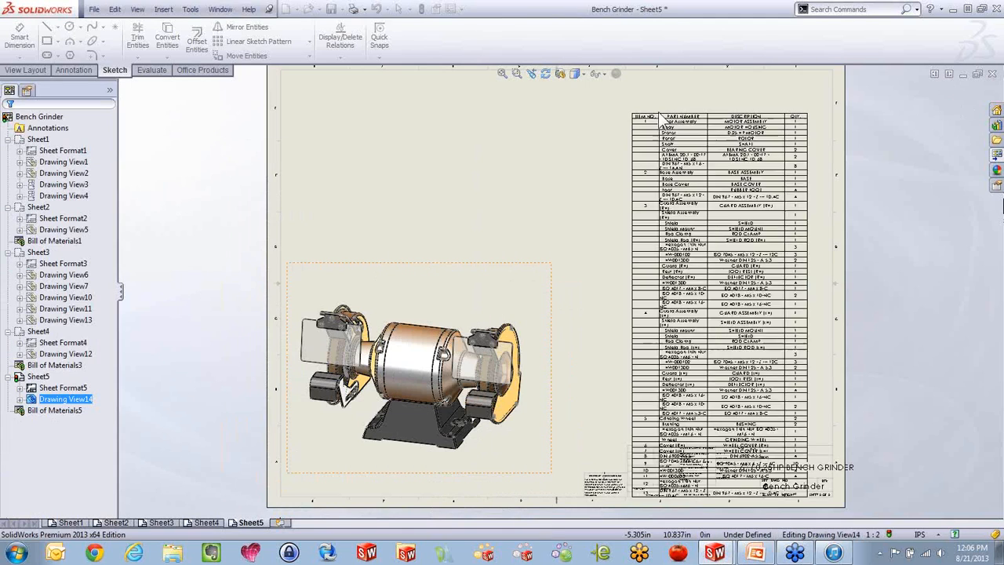
pyautogui.click(645, 90)
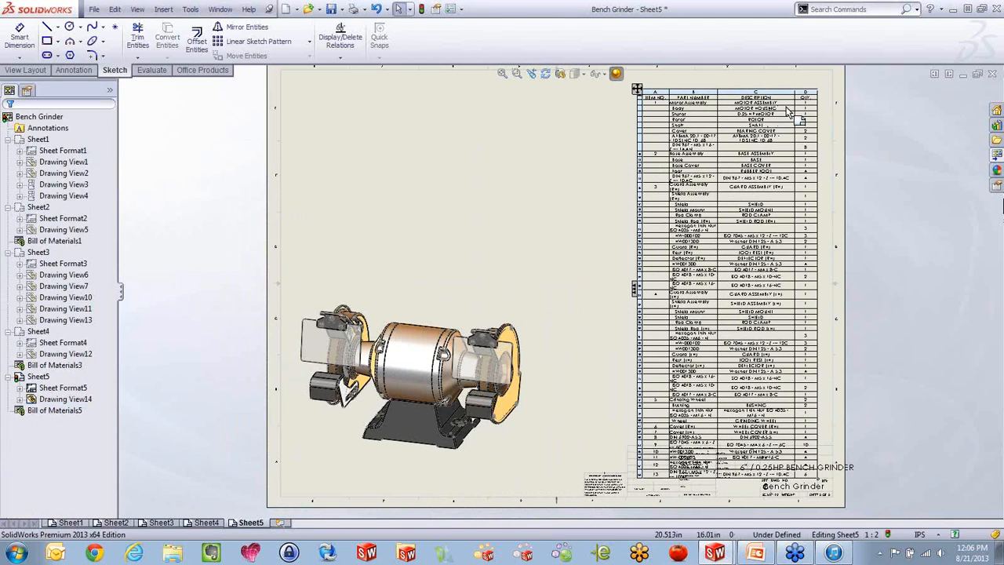
# Examine the indented subassembly rows and set the bill of materials to Detailed numbering
pyautogui.scroll(-5, 737, 166)
pyautogui.scroll(-2, 737, 167)
pyautogui.click(737, 180)
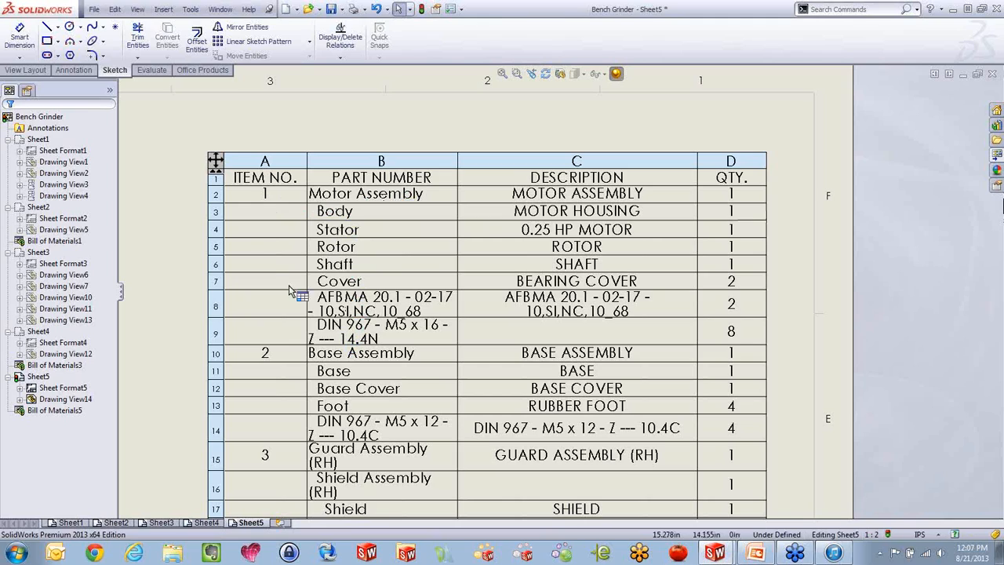
pyautogui.click(217, 162)
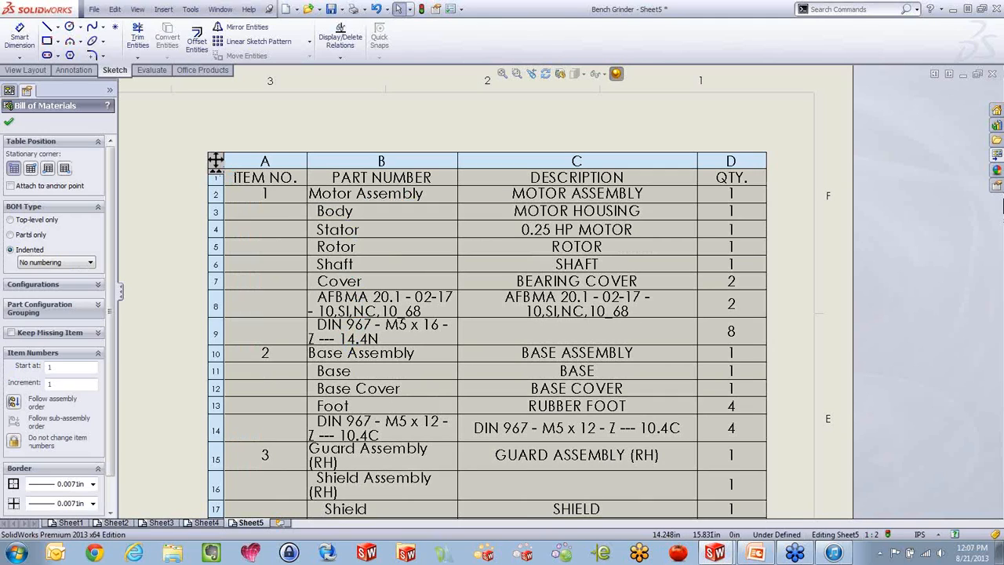
pyautogui.click(73, 265)
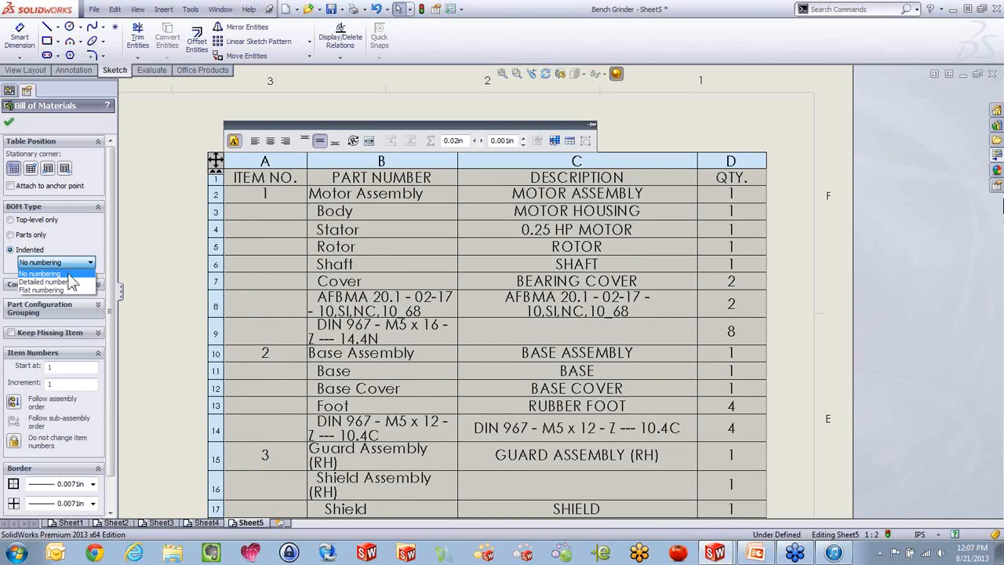
pyautogui.click(49, 281)
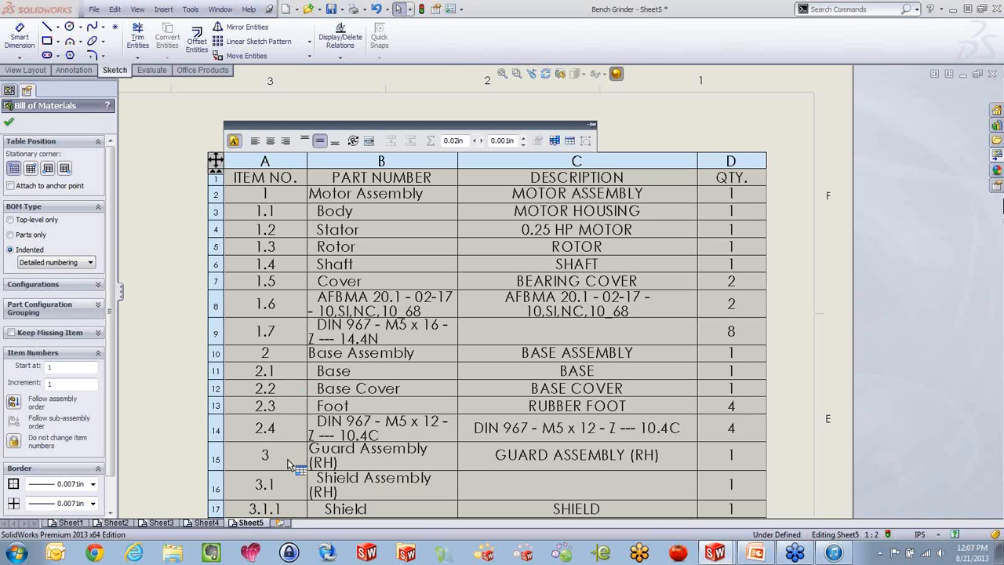
# Change the bill of materials type to Top-level only and shift the wide table left and slightly up on Sheet5
pyautogui.click(10, 220)
pyautogui.scroll(4, 407, 263)
pyautogui.scroll(-4, 655, 271)
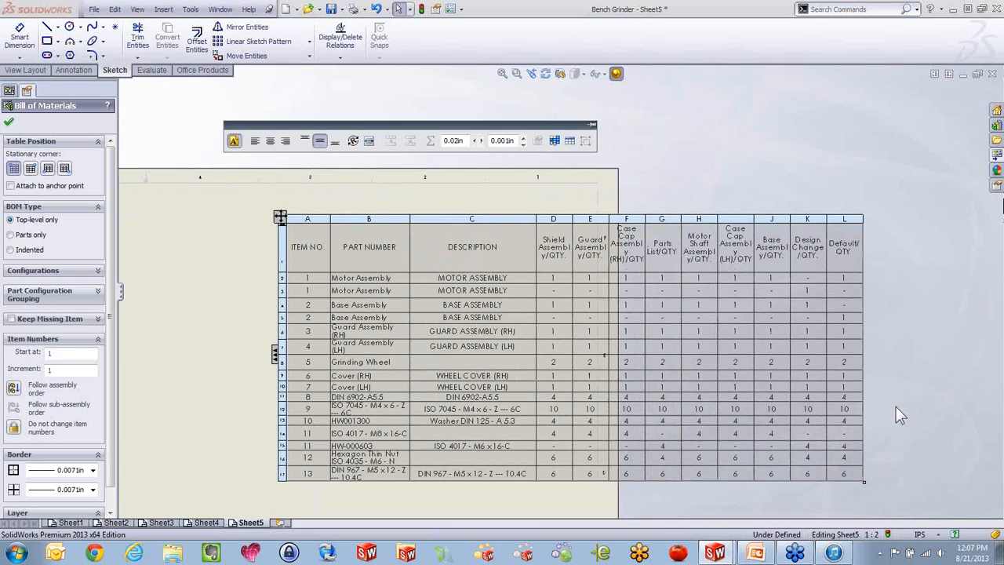
pyautogui.moveTo(270, 217); pyautogui.dragTo(167, 197)
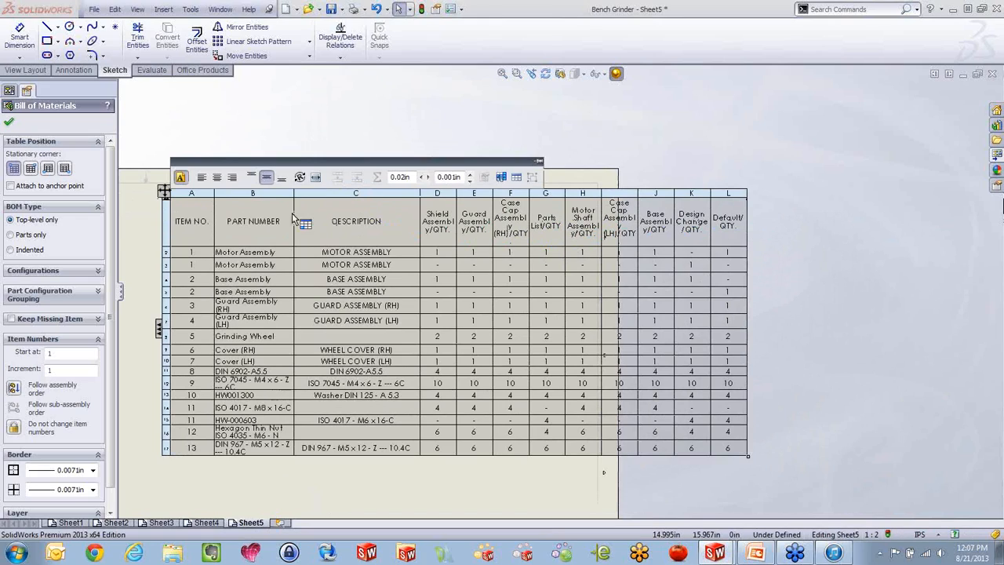
# Clear all configurations from the bill of materials and include only the Default configuration
pyautogui.click(74, 270)
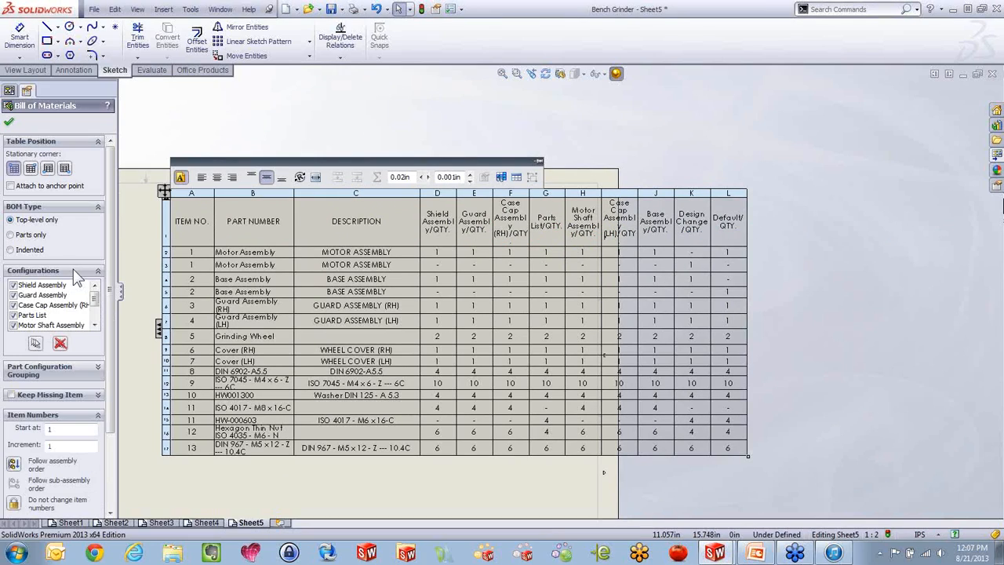
pyautogui.click(61, 343)
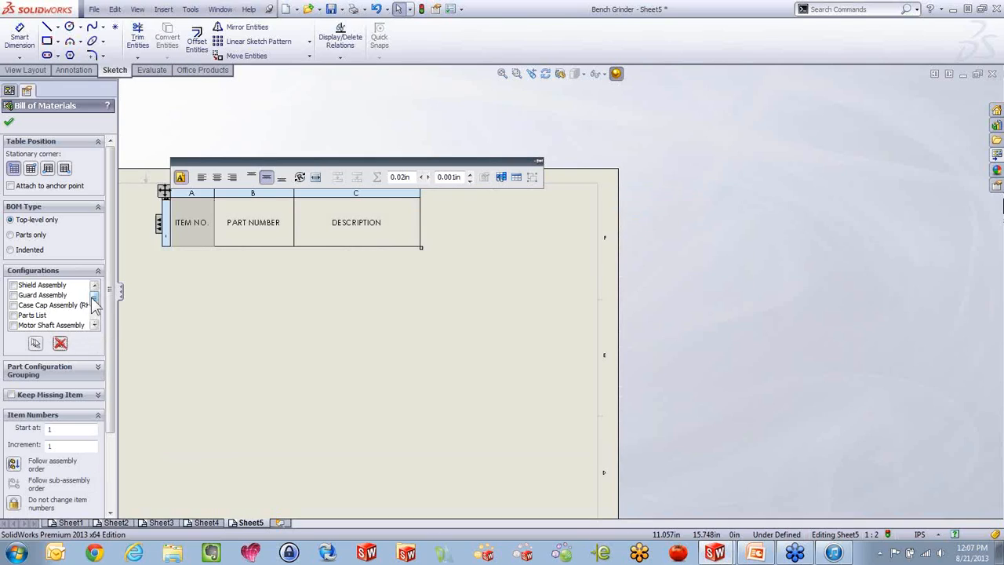
pyautogui.scroll(-2, 91, 310)
pyautogui.click(13, 325)
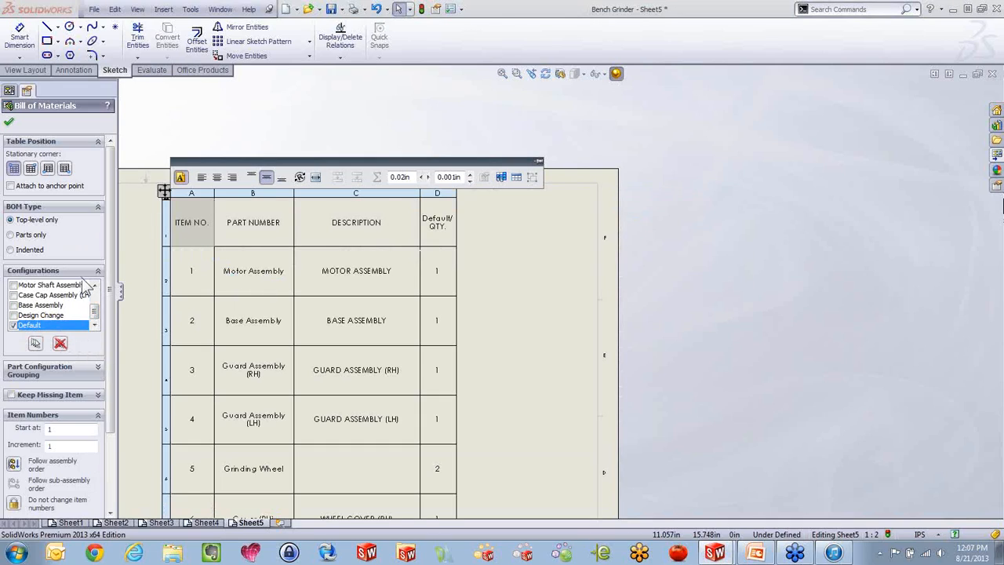
pyautogui.click(9, 124)
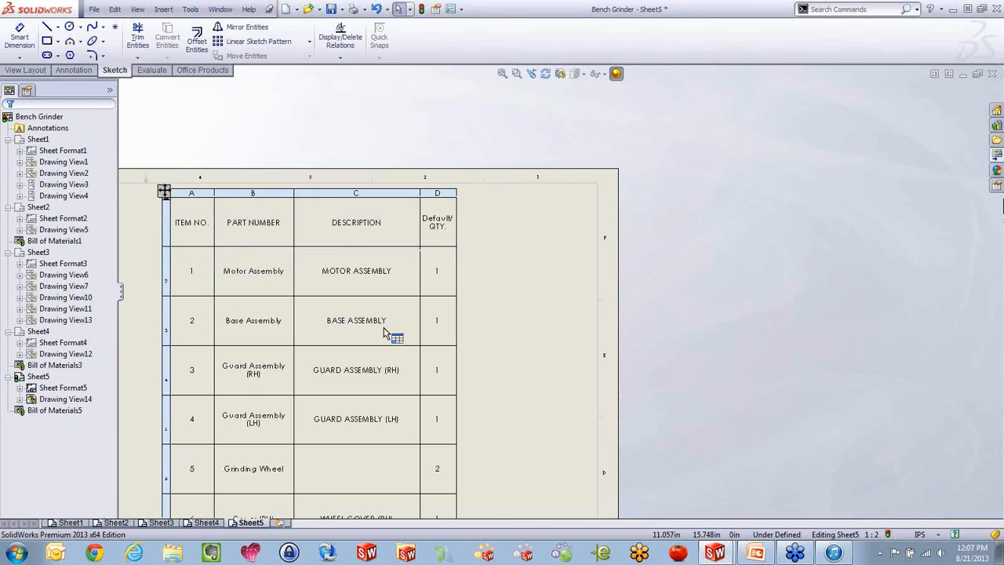
# Resize the bill of materials table to be wider and much shorter so it fits the upper-right area of the sheet
pyautogui.scroll(5, 470, 428)
pyautogui.scroll(2, 471, 430)
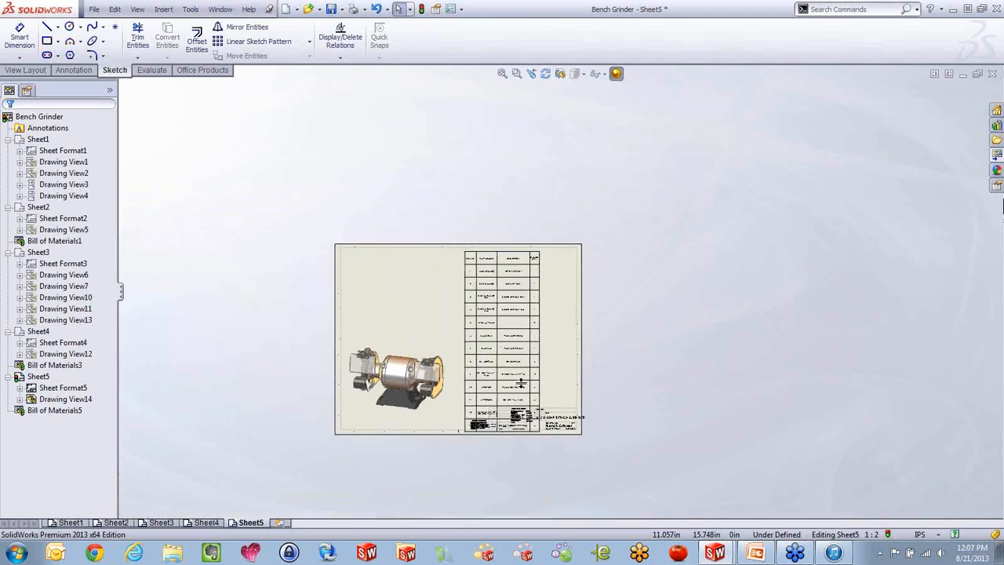
pyautogui.scroll(-3, 509, 428)
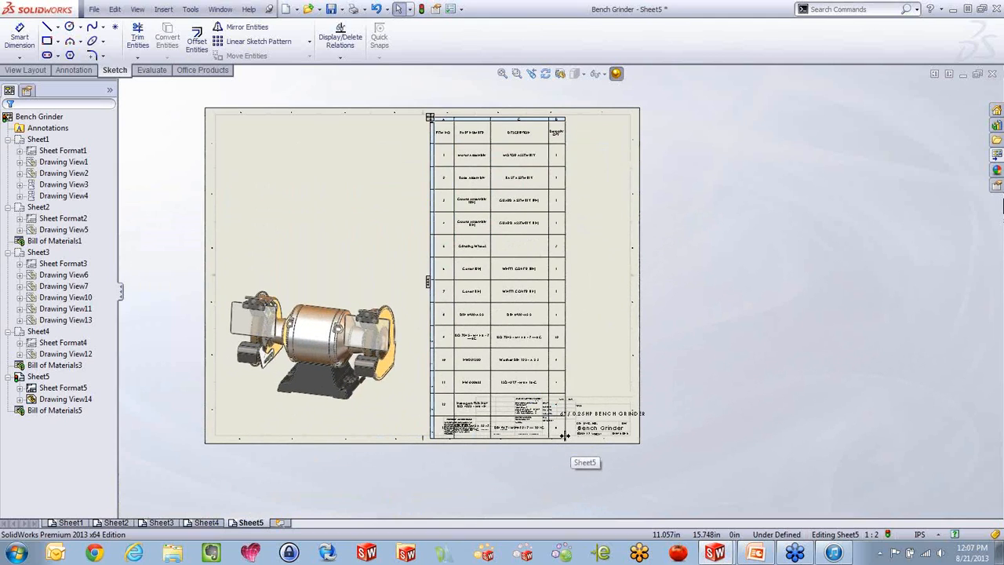
pyautogui.moveTo(565, 437); pyautogui.dragTo(613, 192)
pyautogui.click(548, 150)
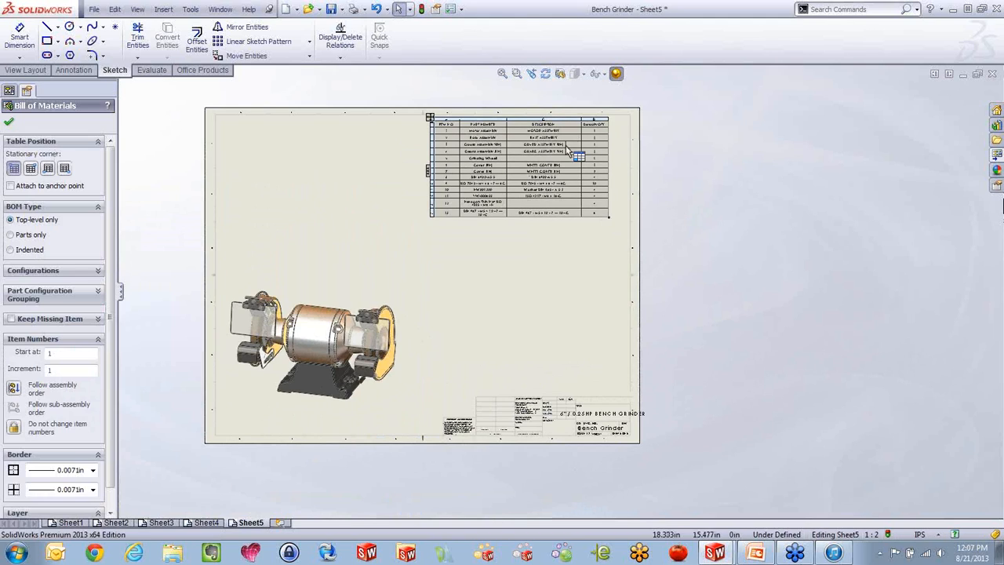
pyautogui.scroll(-3, 545, 153)
pyautogui.scroll(-3, 536, 213)
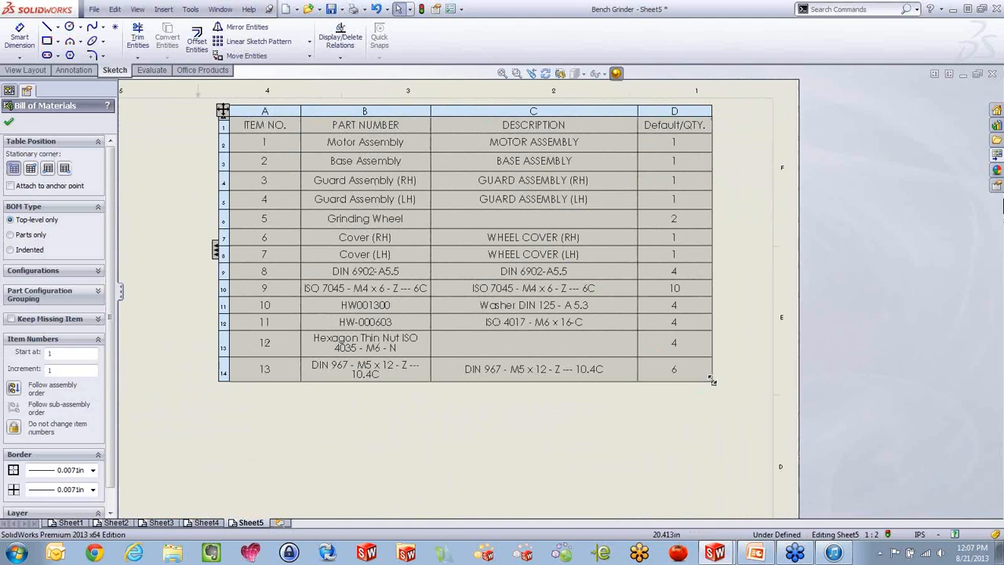
pyautogui.moveTo(712, 380); pyautogui.dragTo(720, 360)
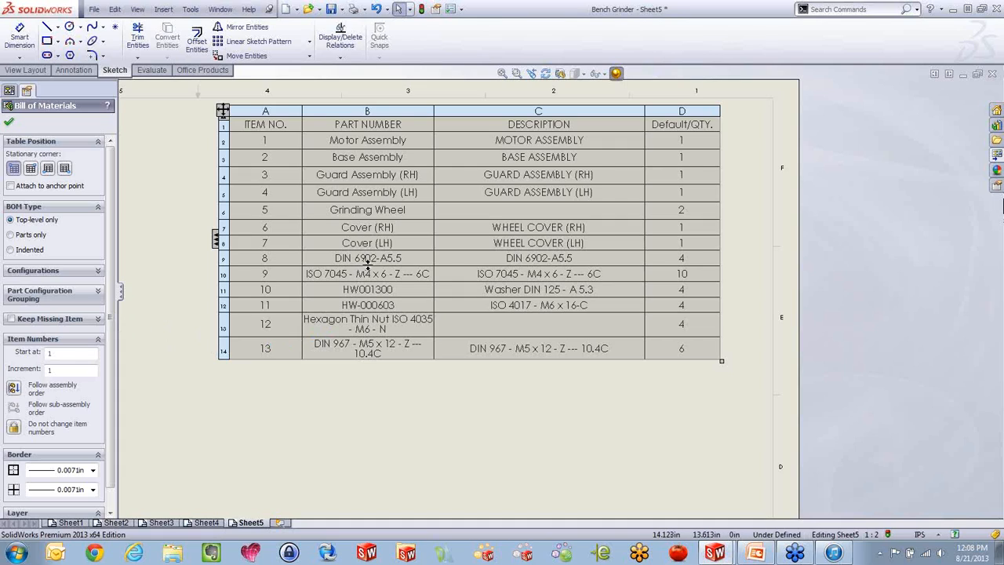
# Try out different row heights in the bill of materials, ending with all rows at one compact, equal height
pyautogui.moveTo(368, 270)
pyautogui.mouseDown()
pyautogui.moveTo(368, 448)
pyautogui.moveTo(387, 275)
pyautogui.mouseUp()
pyautogui.moveTo(383, 335); pyautogui.dragTo(382, 437)
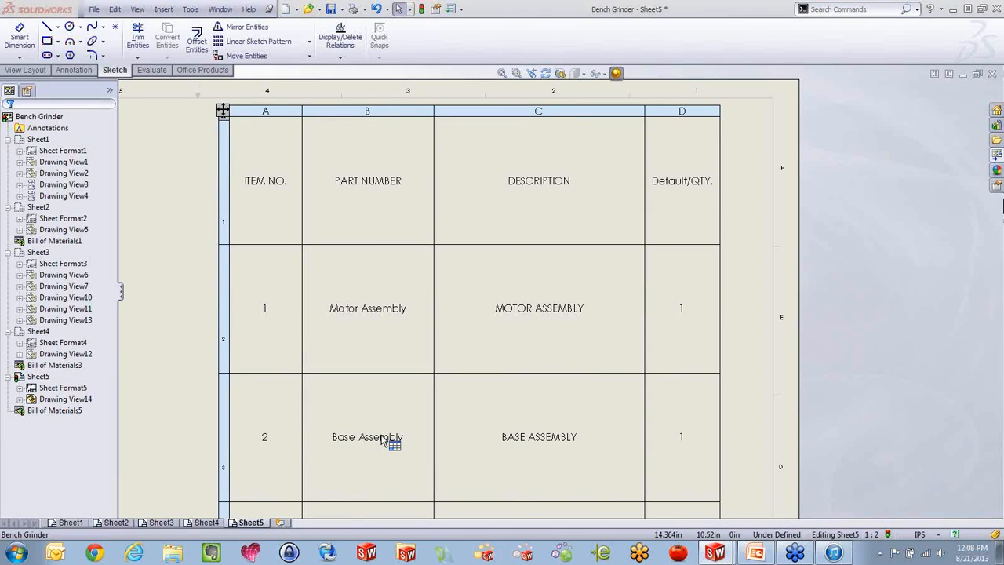
pyautogui.moveTo(378, 374); pyautogui.dragTo(383, 261)
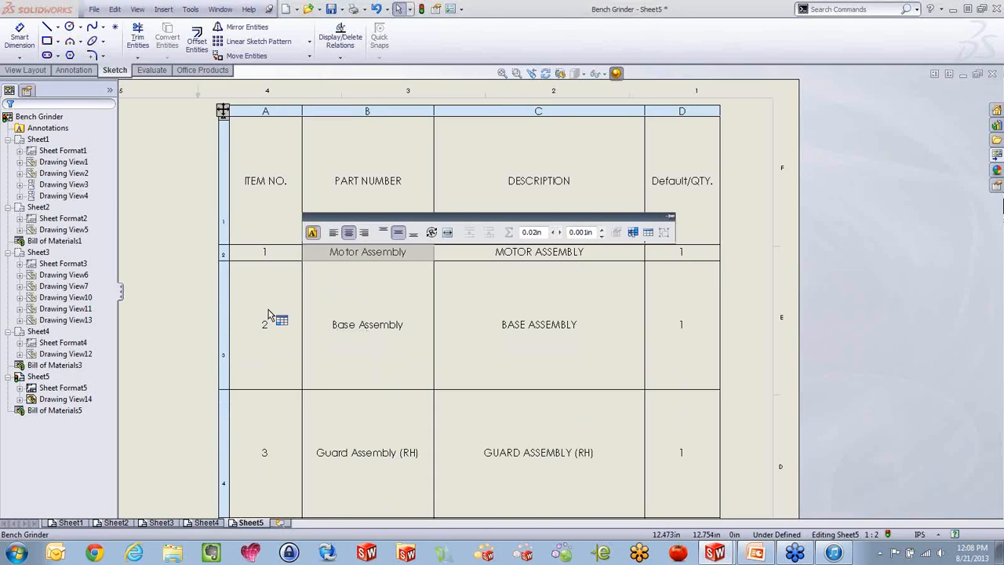
pyautogui.click(201, 286)
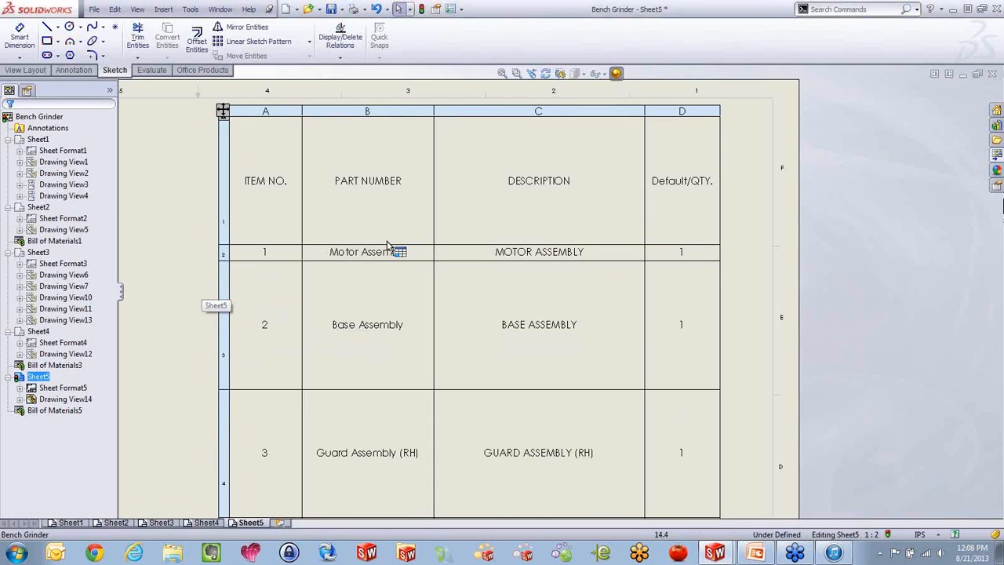
pyautogui.moveTo(389, 192); pyautogui.dragTo(386, 137)
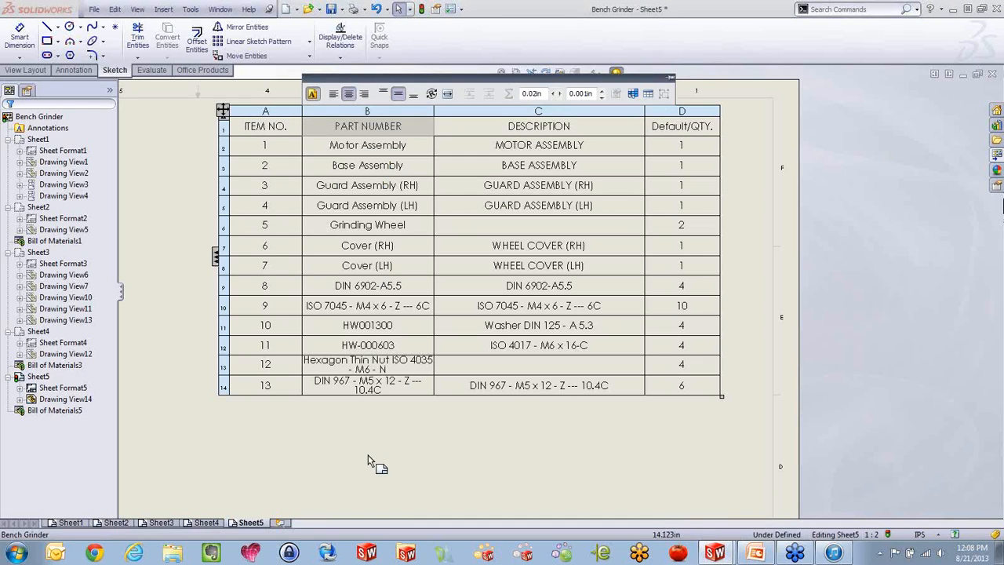
pyautogui.click(371, 461)
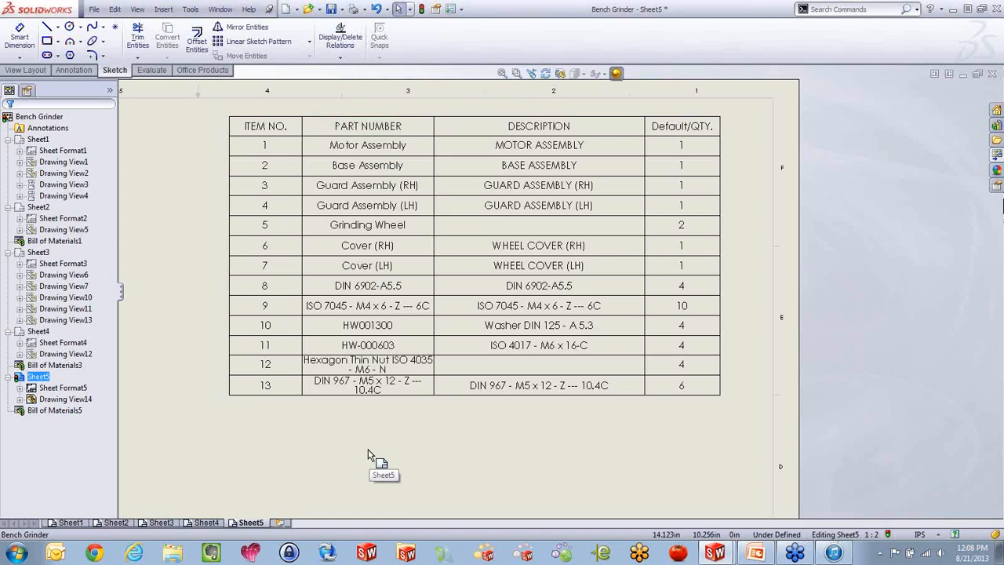
# Delete the bill of materials with the Default quantity column from Sheet5
pyautogui.click(459, 334)
pyautogui.click(225, 110)
pyautogui.press('Delete')
pyautogui.scroll(5, 282, 200)
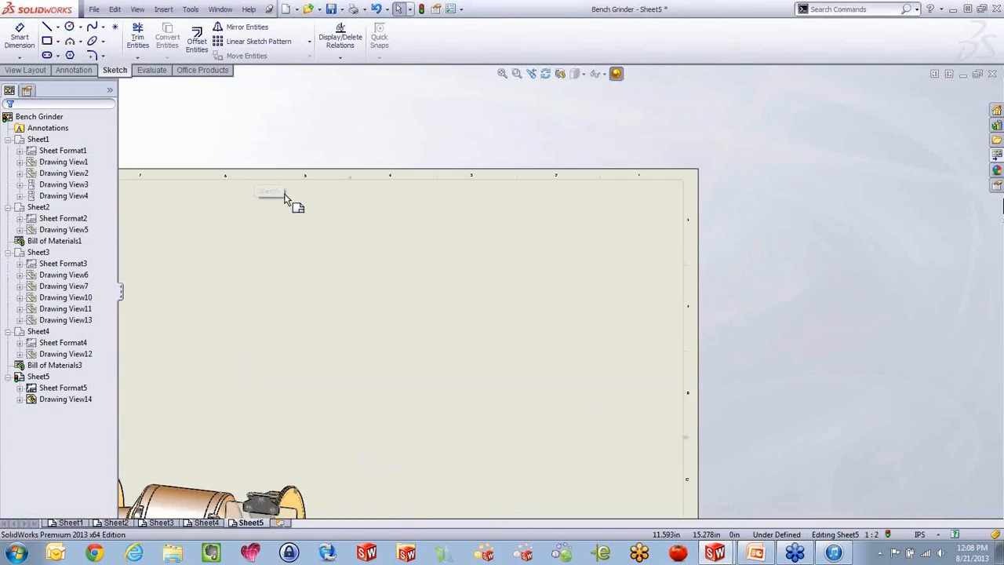
pyautogui.scroll(-3, 377, 387)
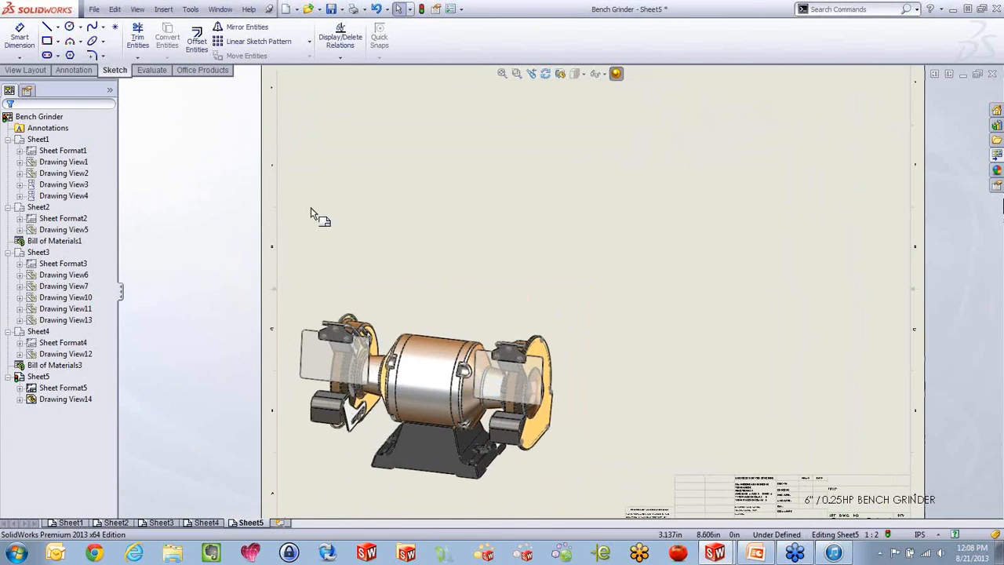
pyautogui.click(164, 10)
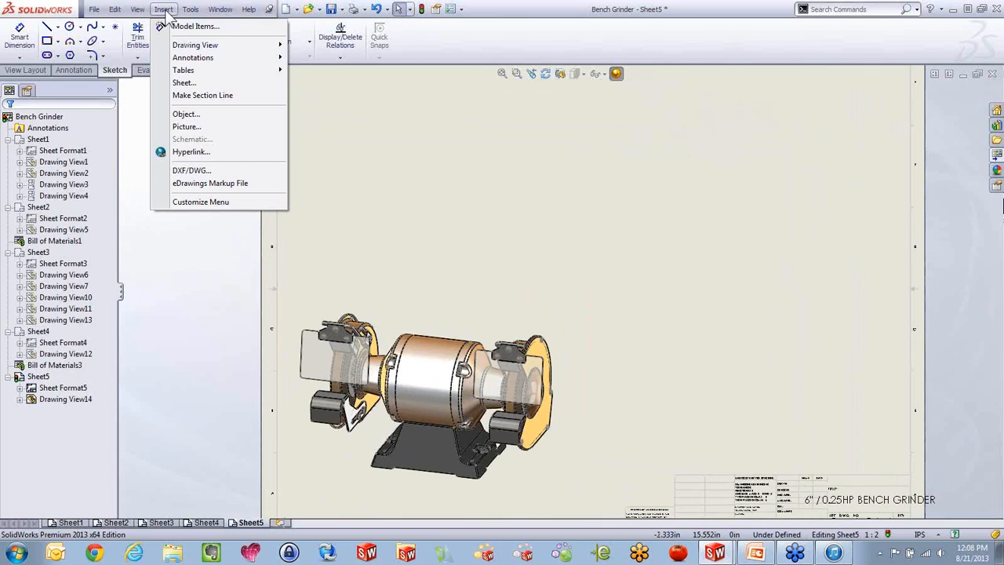
pyautogui.moveTo(179, 72)
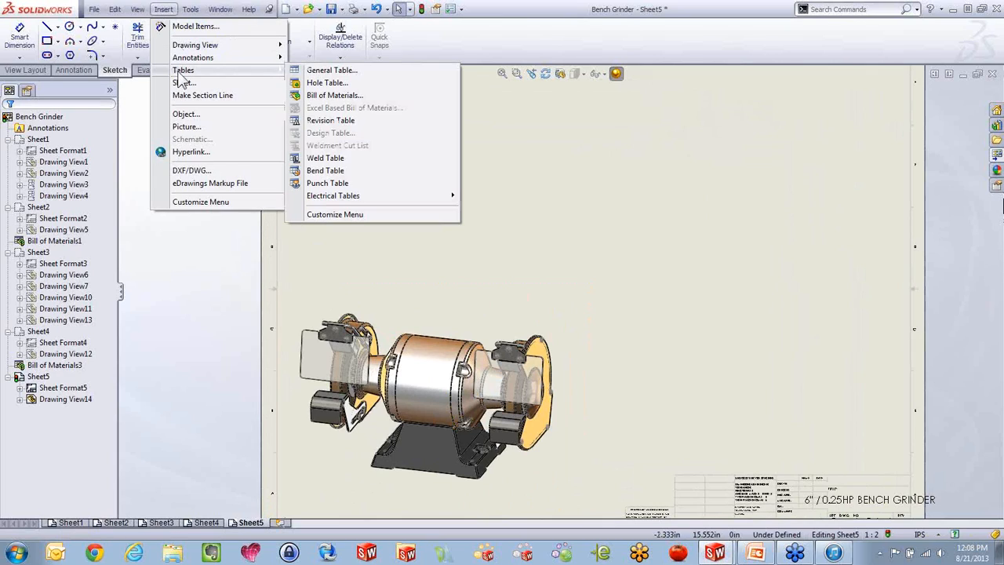
pyautogui.click(337, 95)
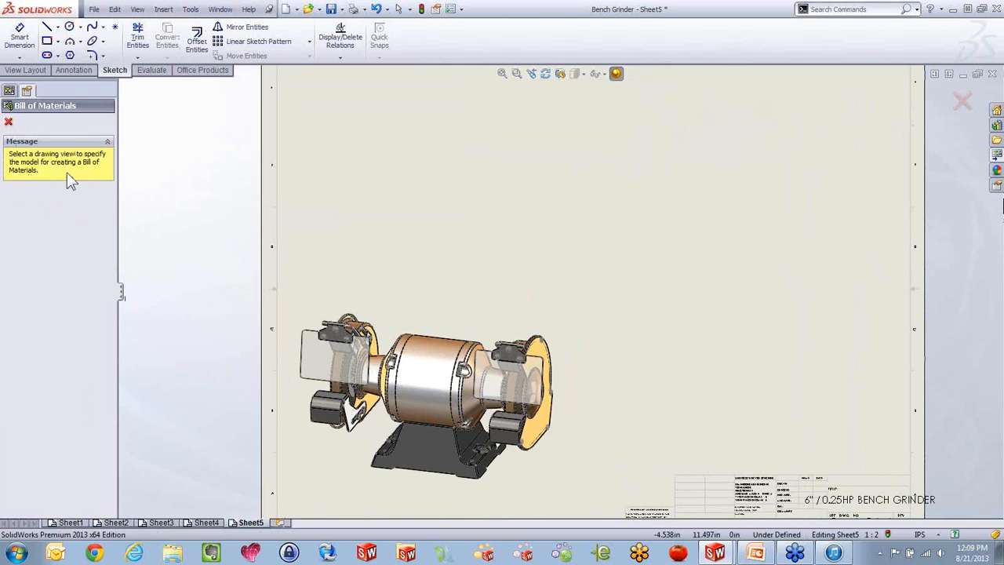
pyautogui.click(419, 303)
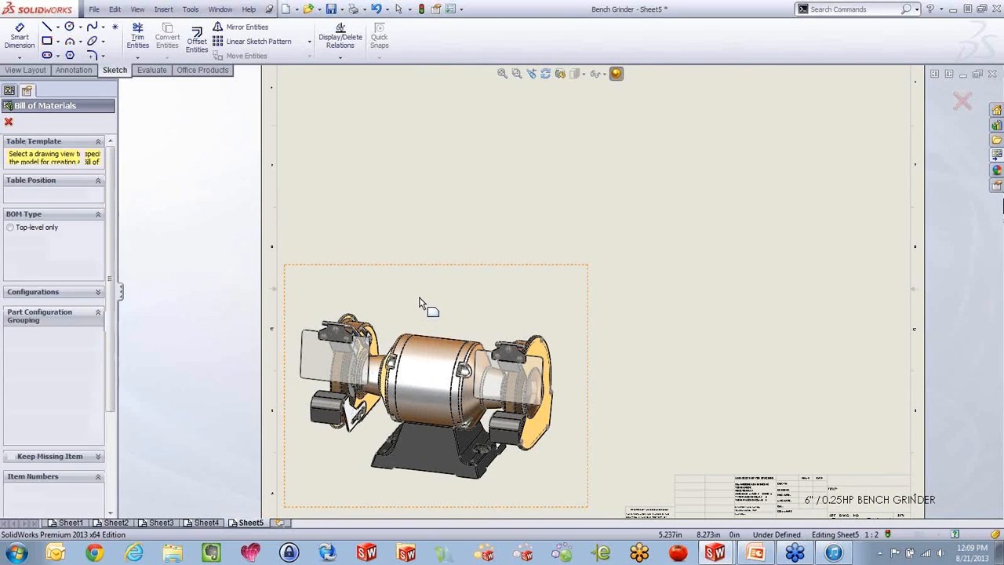
pyautogui.click(17, 228)
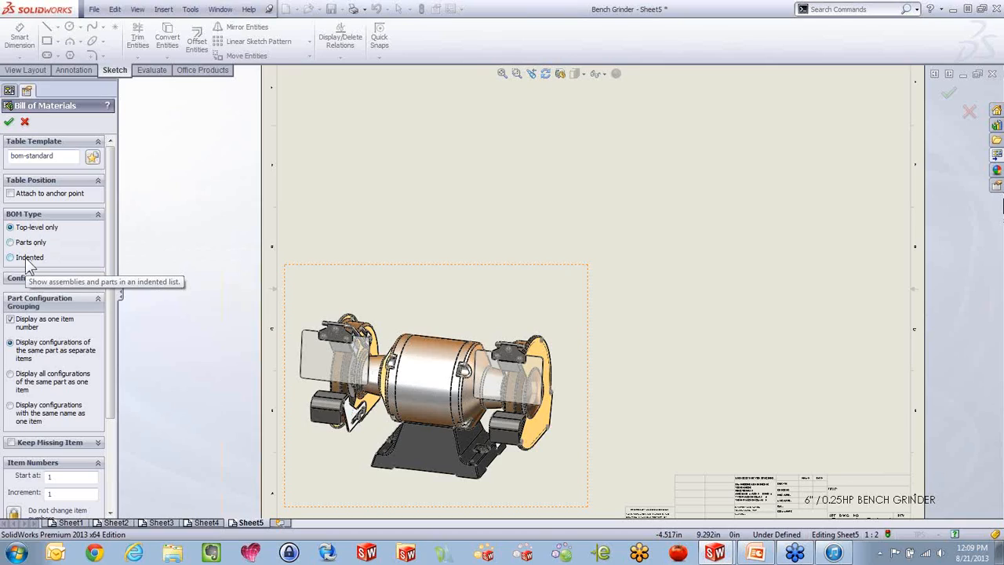
pyautogui.click(24, 121)
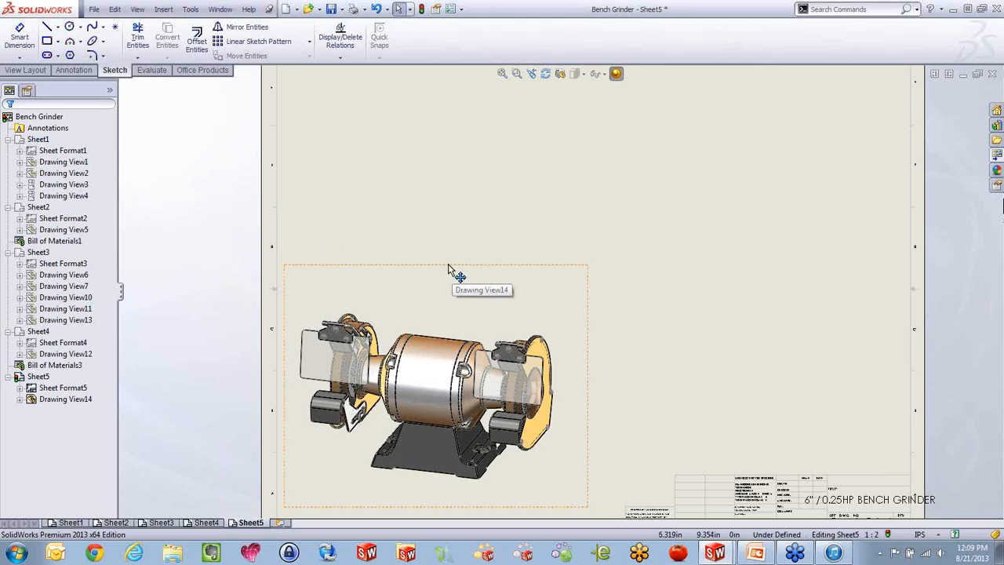
# In the Bench Grinder assembly, insert a top-level-only bill of materials with the bom-standard template and place it beside the model
pyautogui.hotkey('ctrl', 'Tab')
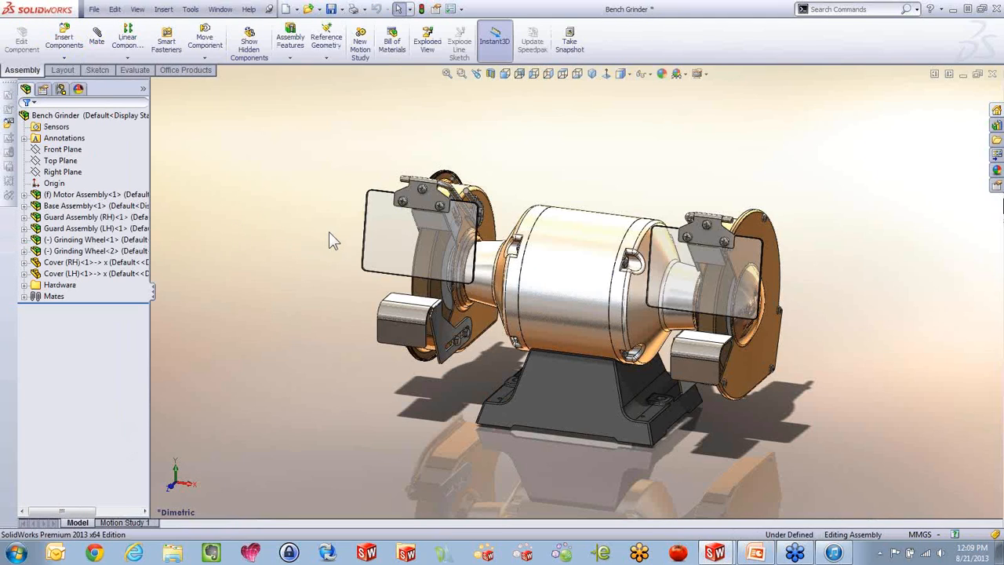
pyautogui.scroll(1, 328, 232)
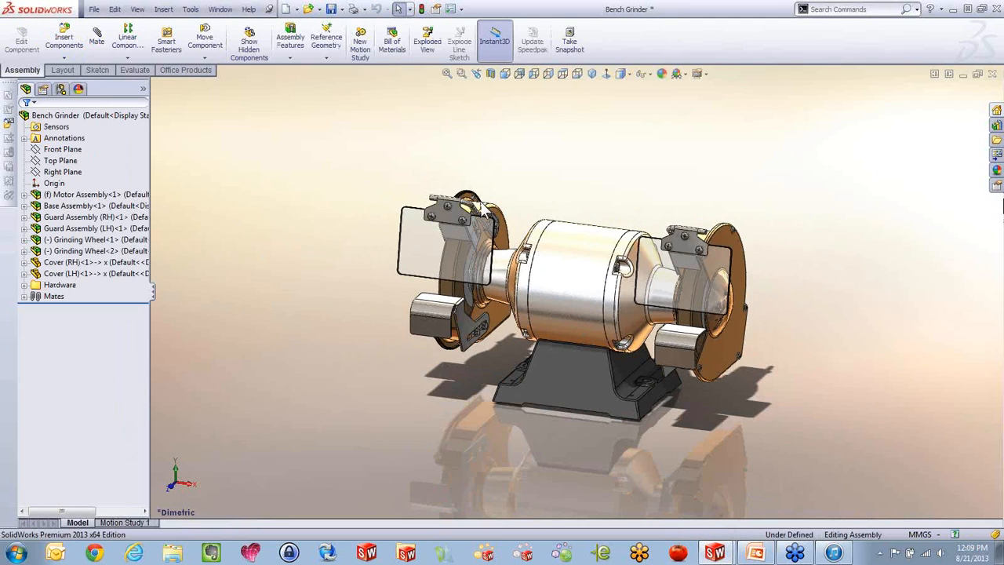
pyautogui.click(161, 11)
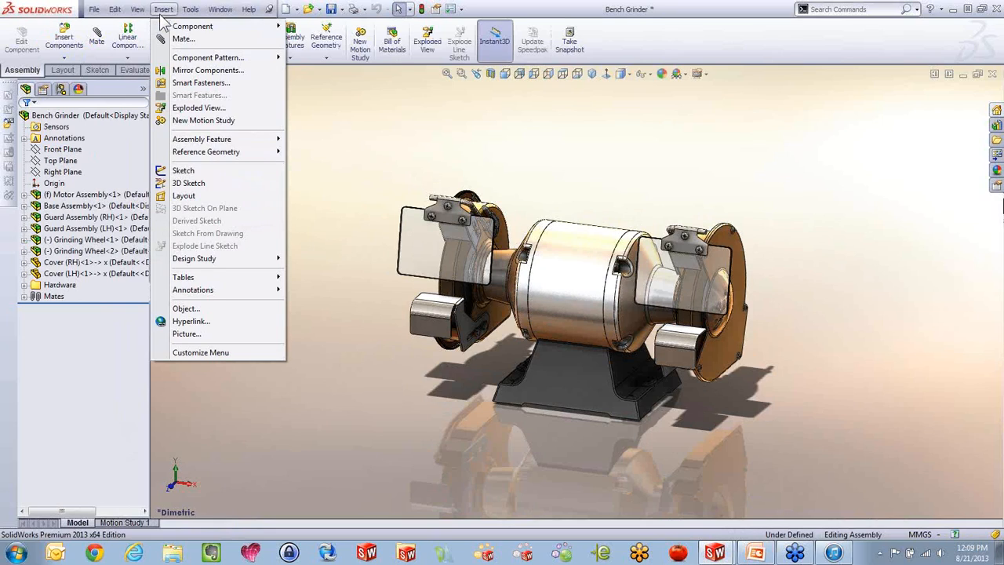
pyautogui.moveTo(212, 277)
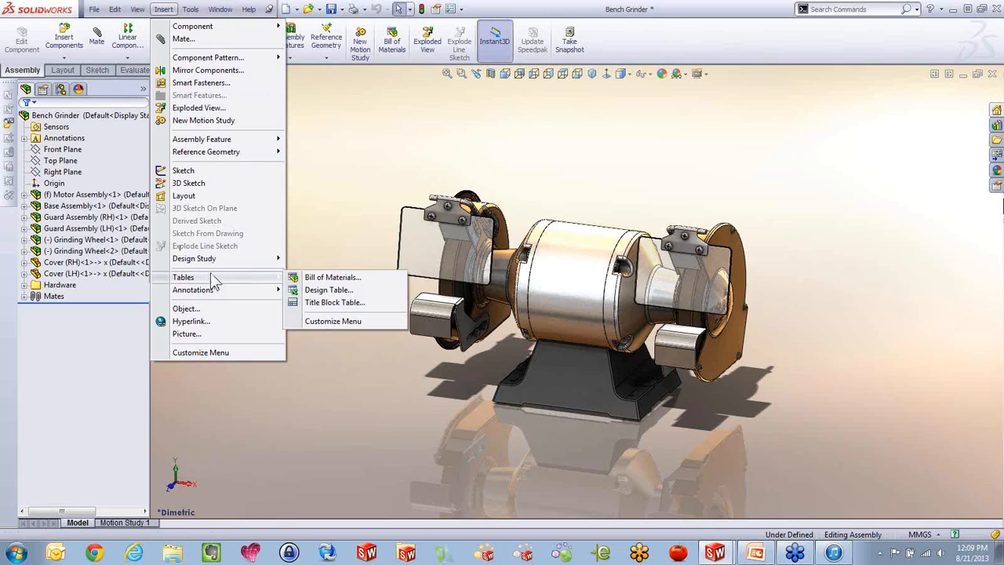
pyautogui.click(302, 276)
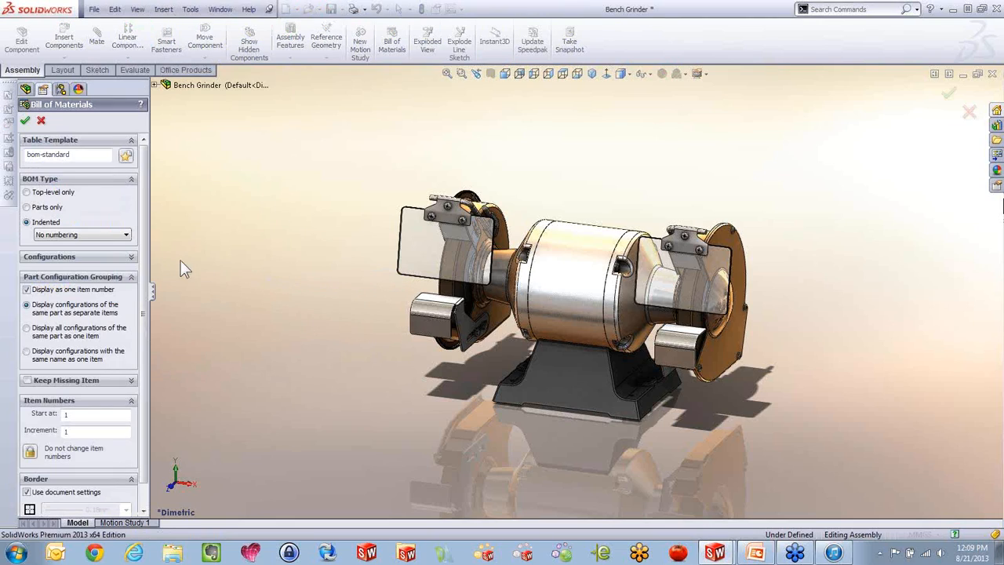
pyautogui.click(44, 193)
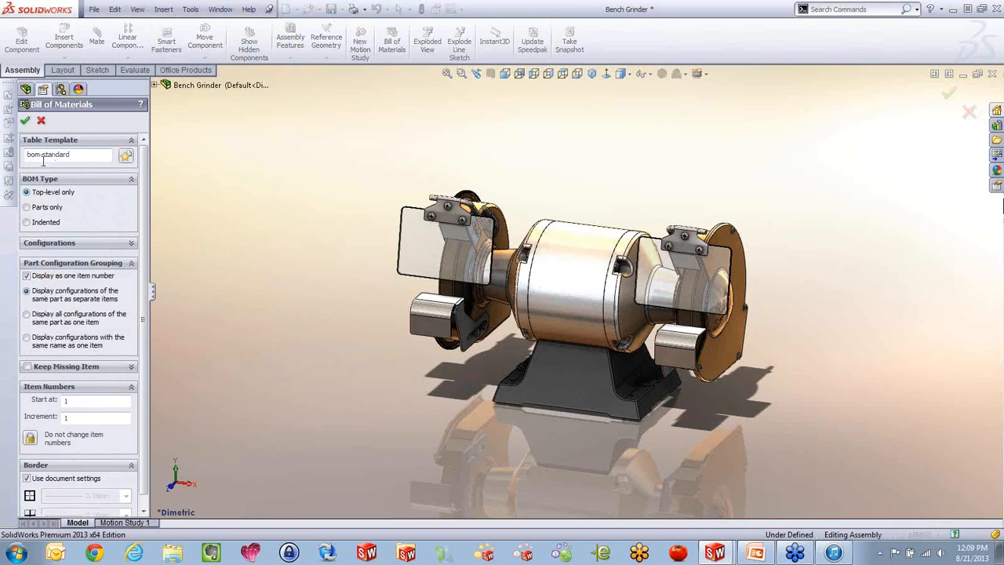
pyautogui.click(25, 122)
pyautogui.click(209, 179)
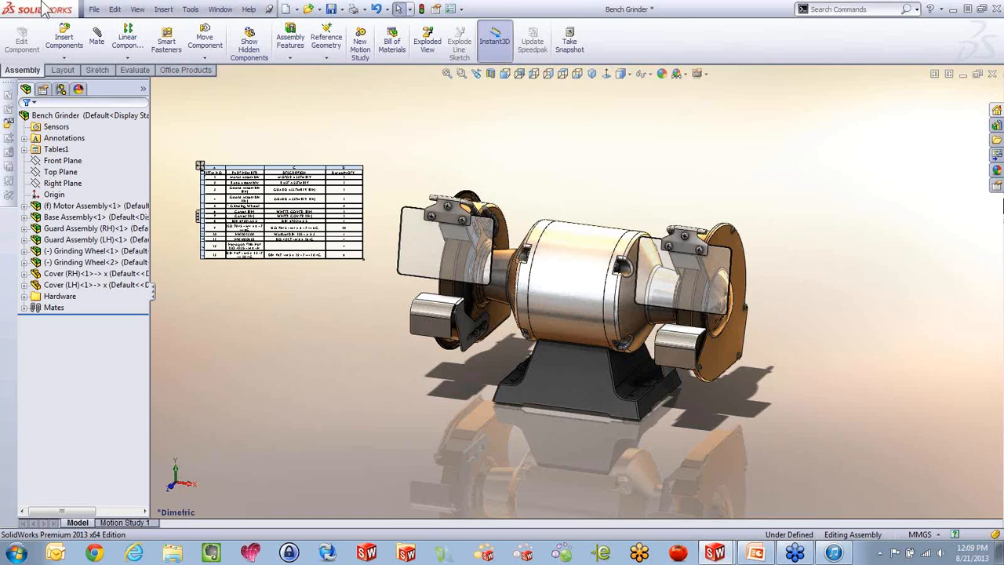
pyautogui.click(93, 8)
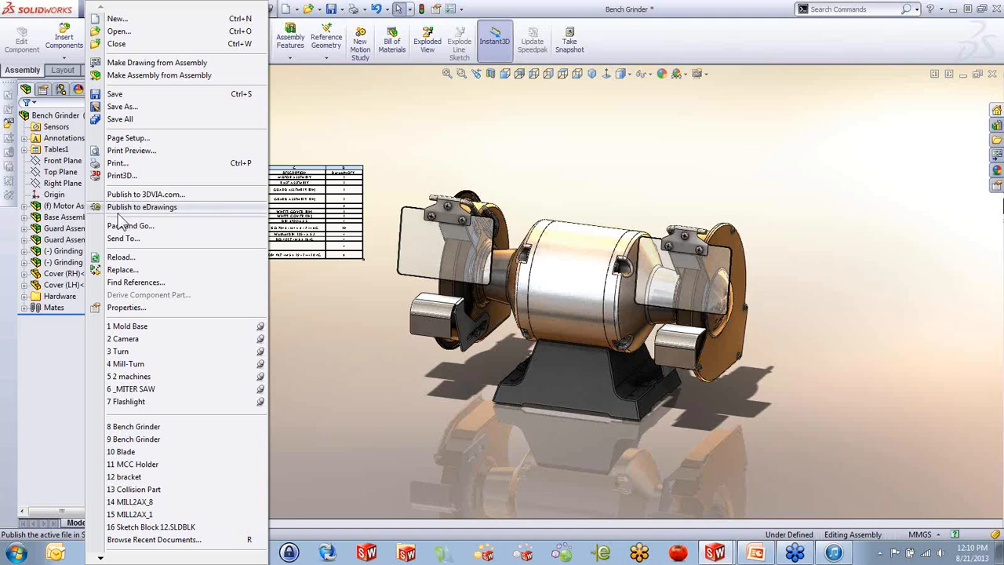
pyautogui.click(377, 136)
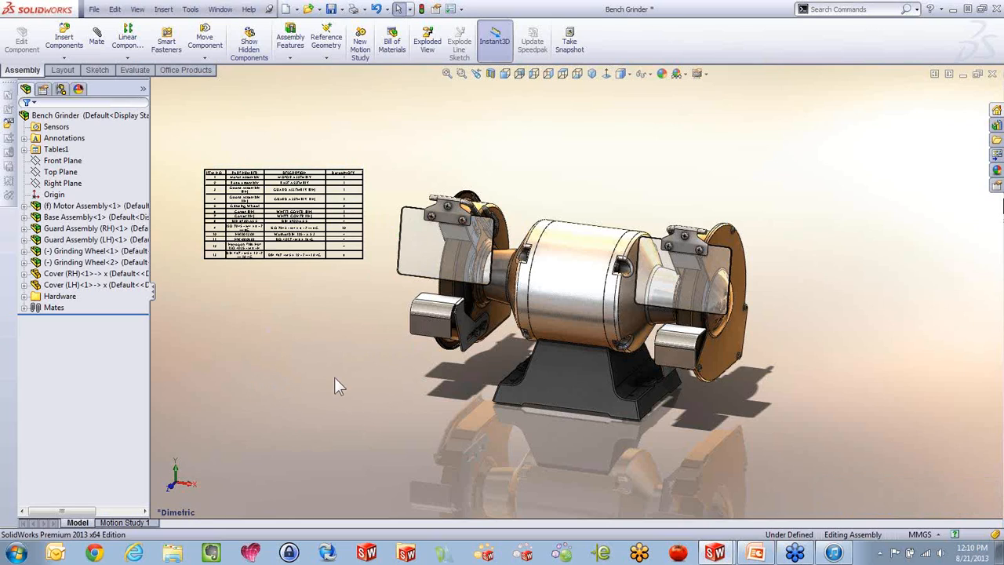
# In the Bench Grinder drawing, insert a linked copy of the existing Bill of Materials1 for the grinder view in Sheet5's upper area
pyautogui.hotkey('ctrl', 'Tab')
pyautogui.scroll(4, 507, 309)
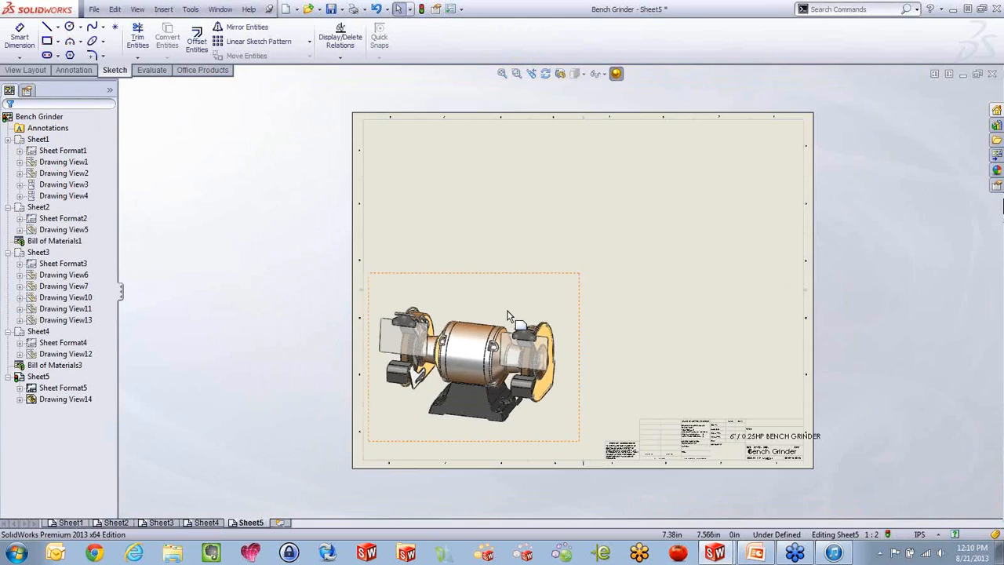
pyautogui.scroll(-3, 675, 215)
pyautogui.scroll(2, 605, 358)
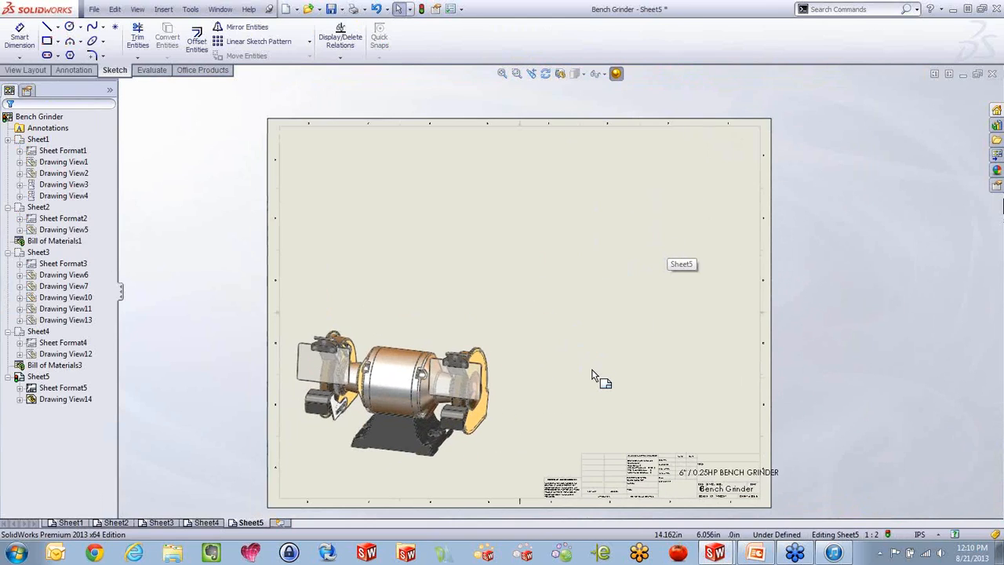
pyautogui.click(431, 316)
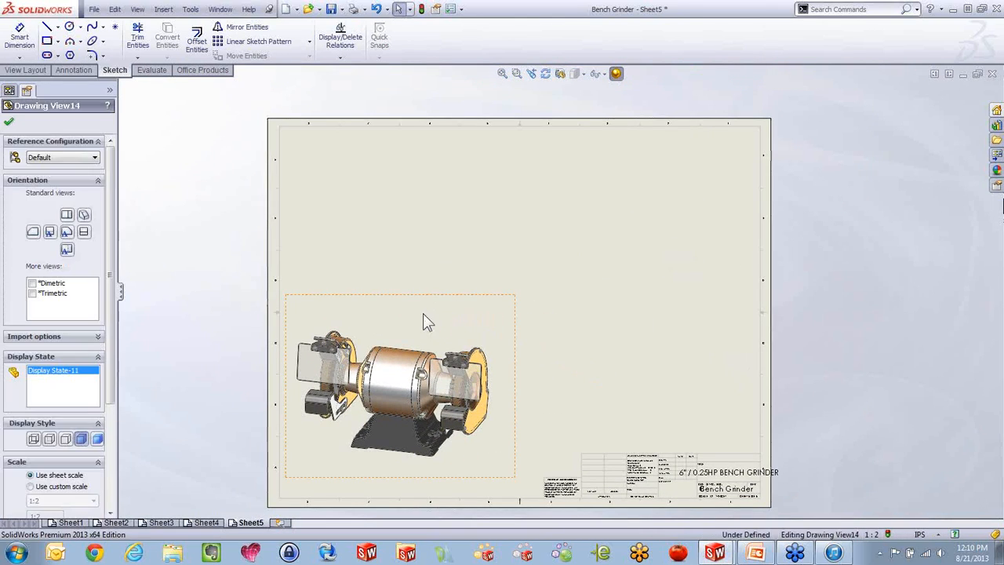
pyautogui.click(163, 14)
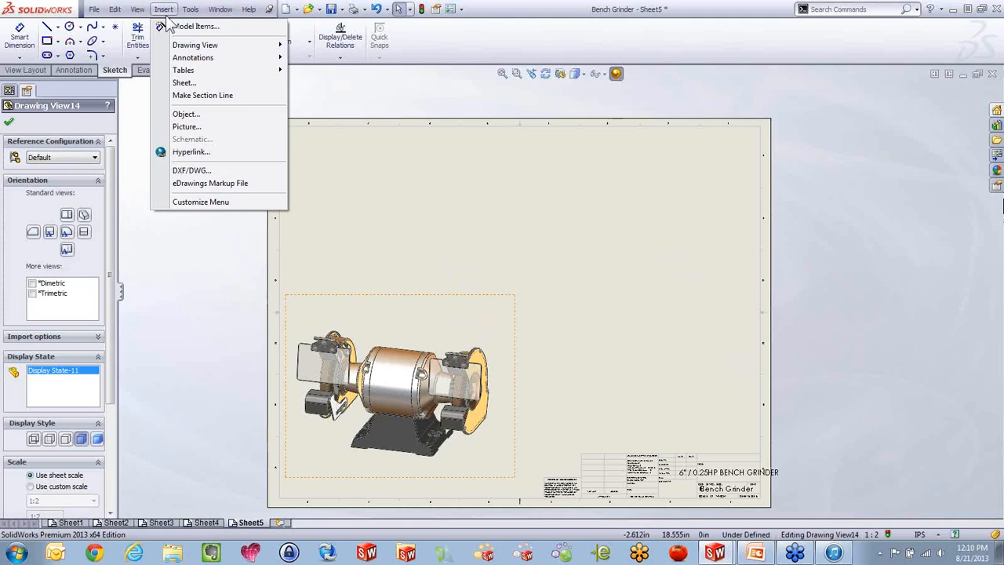
pyautogui.moveTo(196, 72)
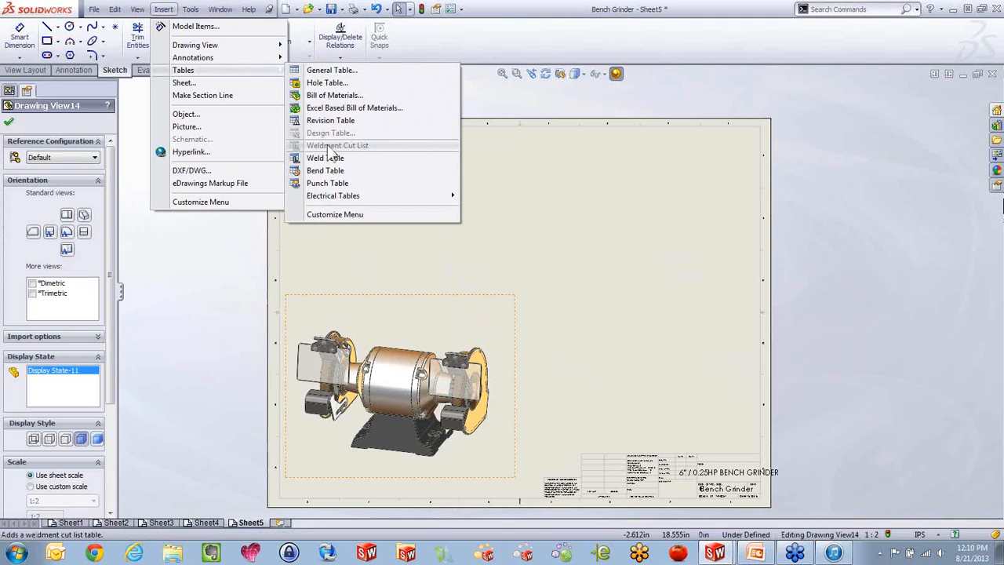
pyautogui.click(334, 96)
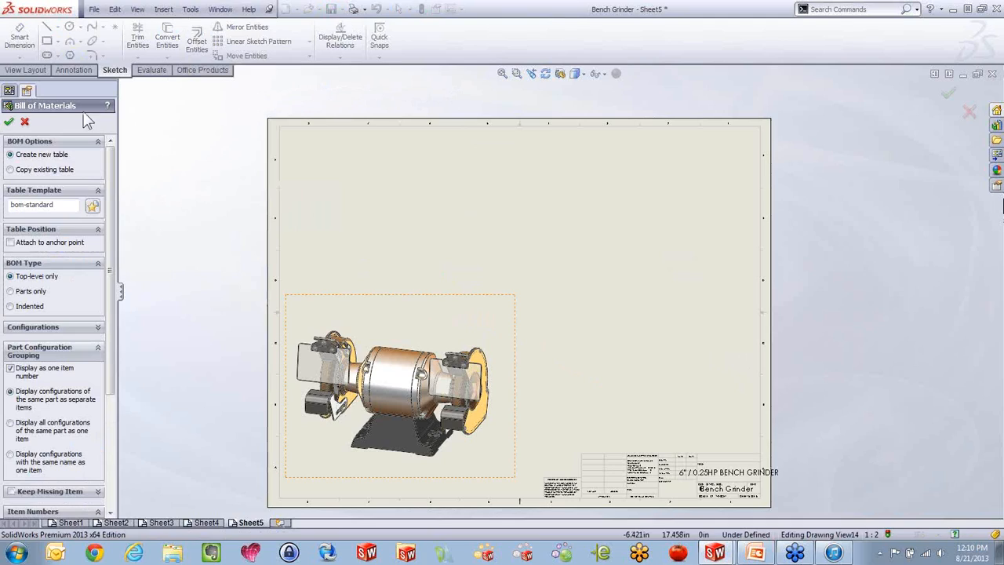
pyautogui.click(33, 169)
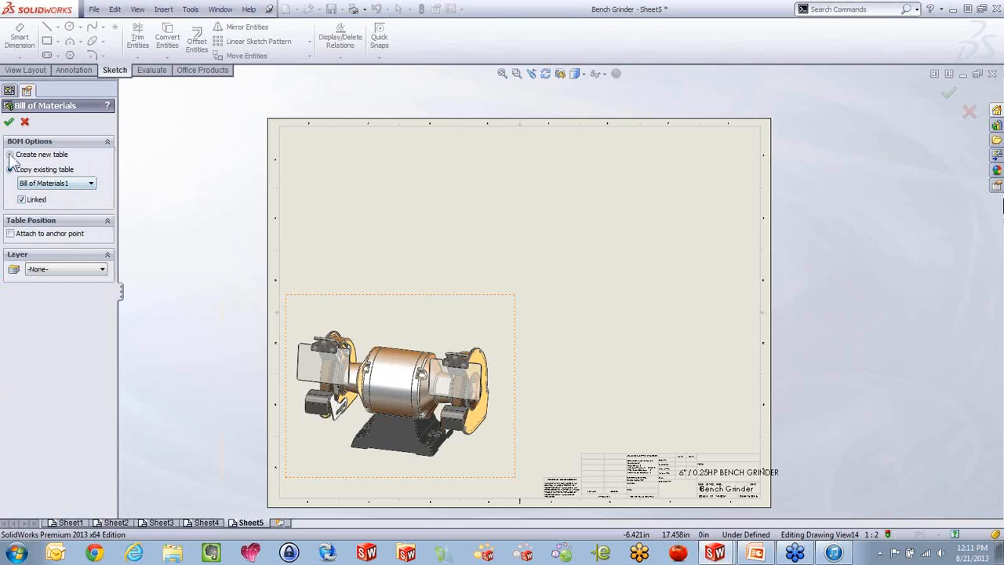
pyautogui.click(9, 122)
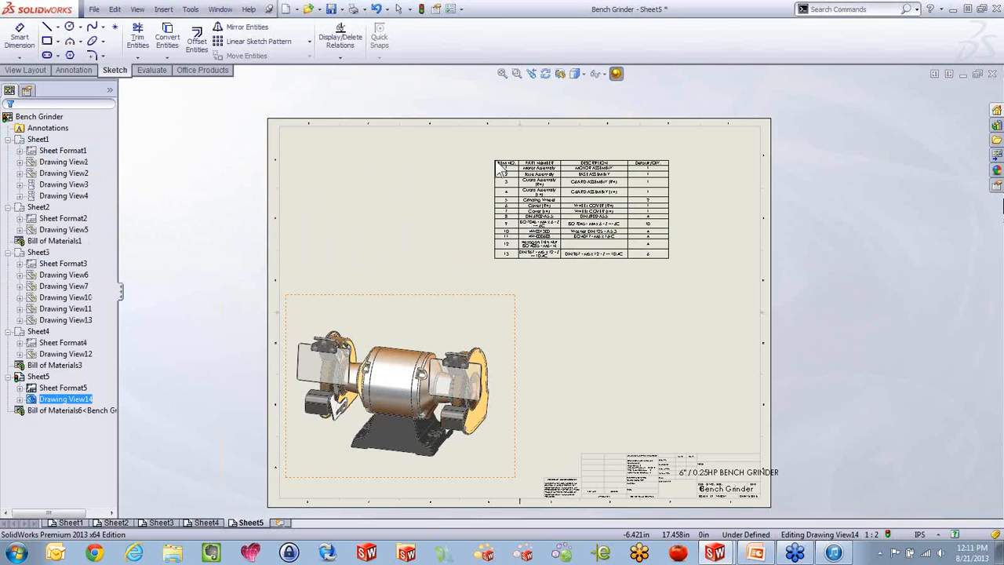
pyautogui.click(499, 167)
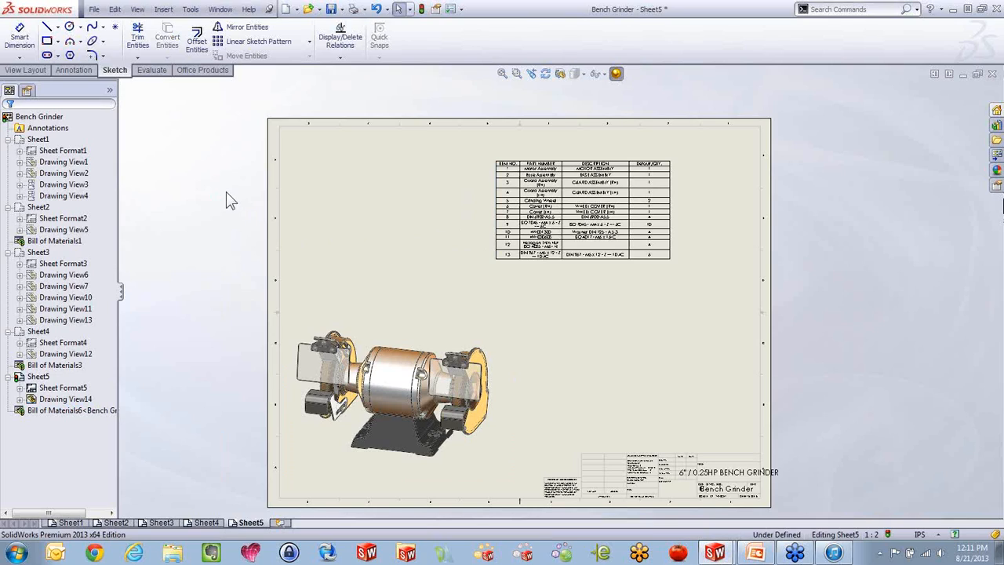
# Compare the bill of materials in the assembly with the linked copy on Sheet5 of the drawing
pyautogui.hotkey('ctrl', 'Tab')
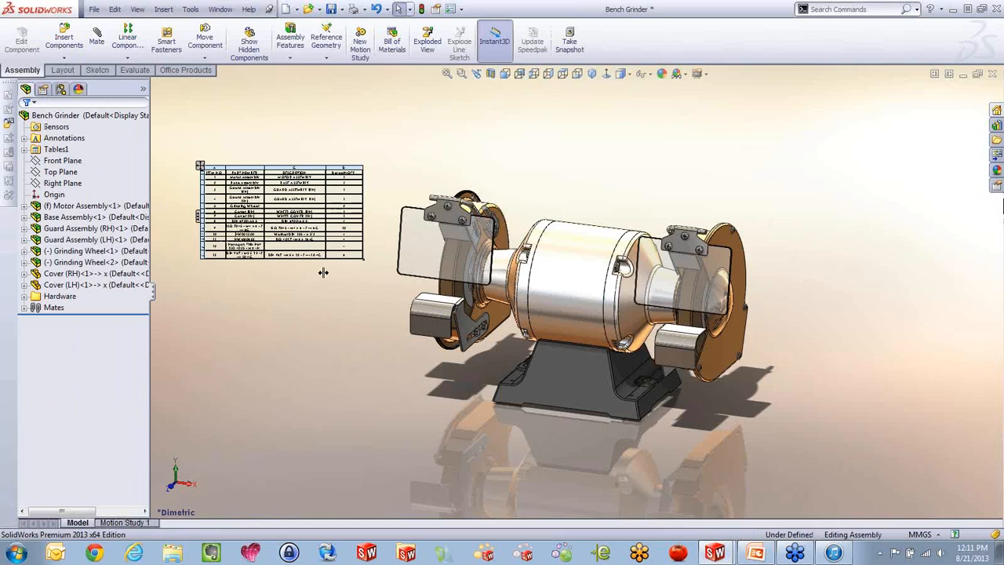
pyautogui.click(323, 272)
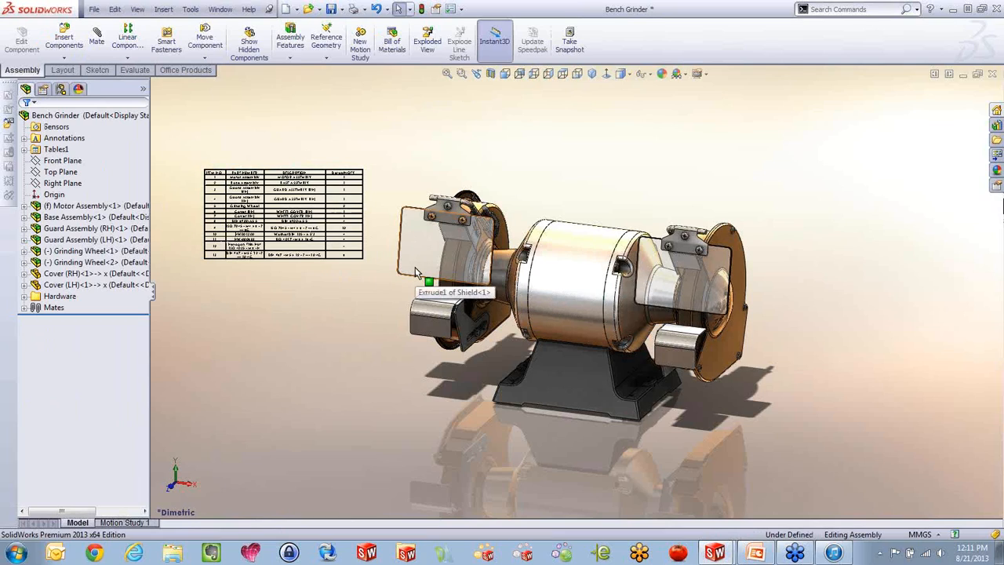
pyautogui.hotkey('ctrl', 'Tab')
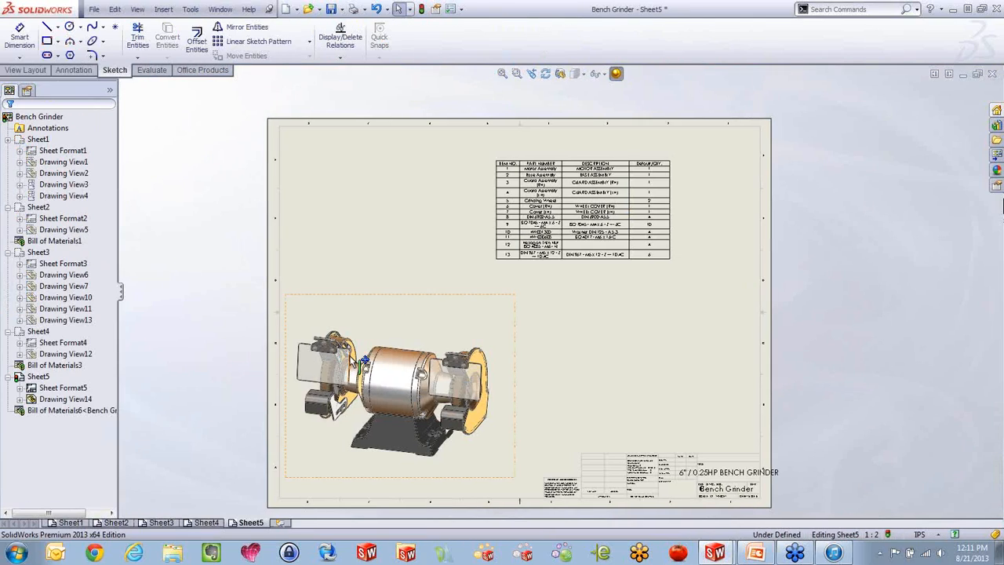
# Delete the linked bill of materials from Sheet5 and the bill of materials table from the assembly
pyautogui.click(584, 250)
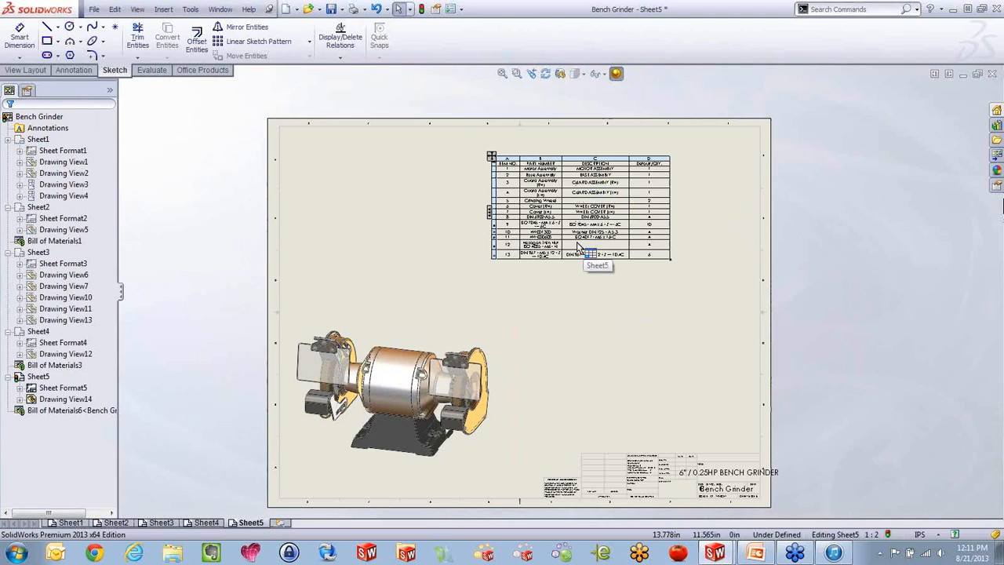
pyautogui.click(505, 169)
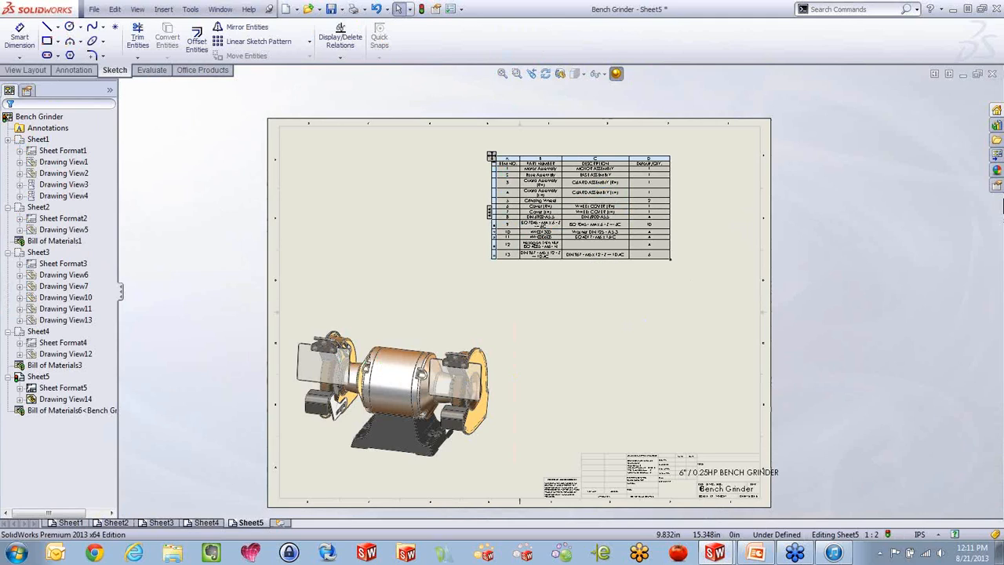
pyautogui.press('Delete')
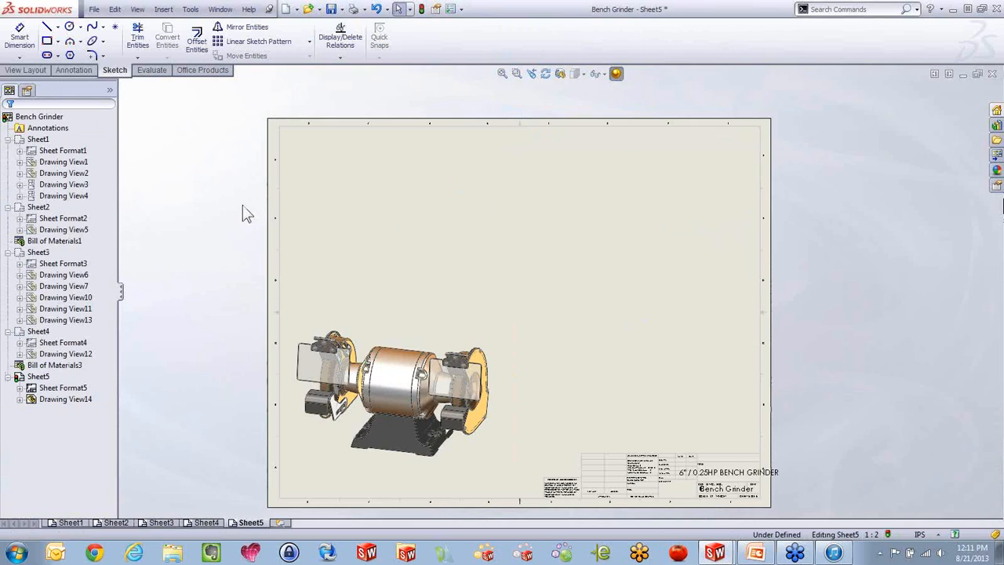
pyautogui.hotkey('ctrl', 'Tab')
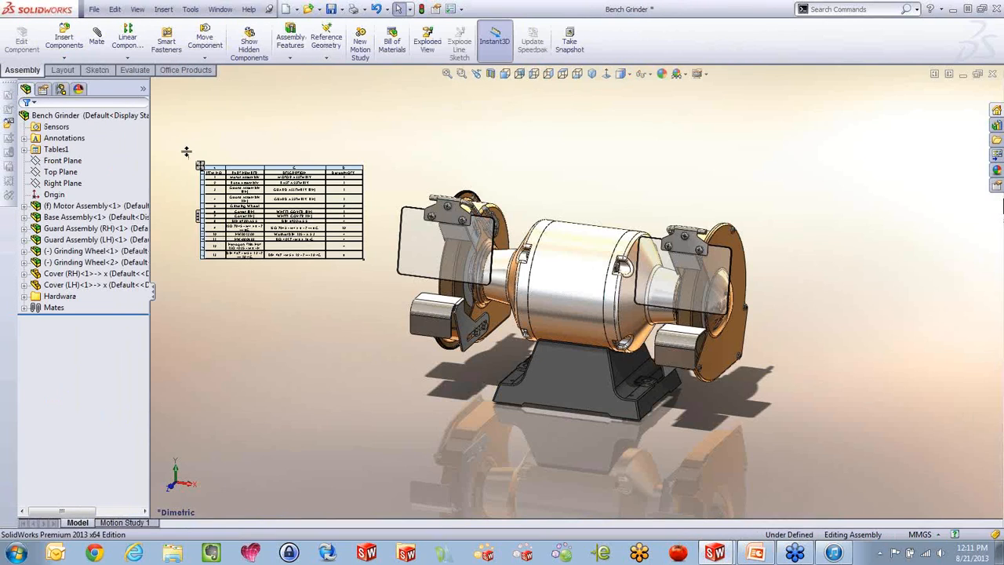
pyautogui.click(200, 165)
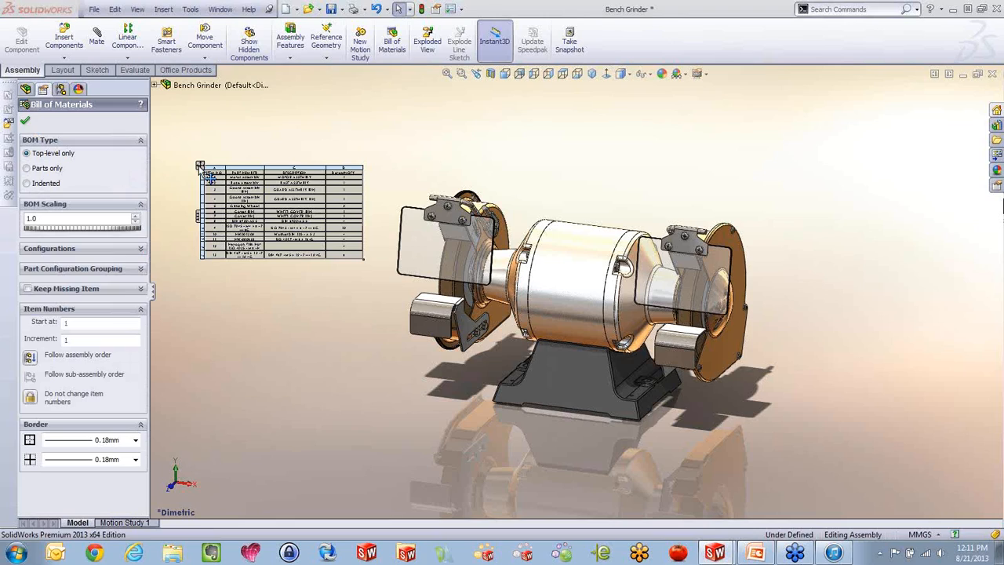
pyautogui.press('Delete')
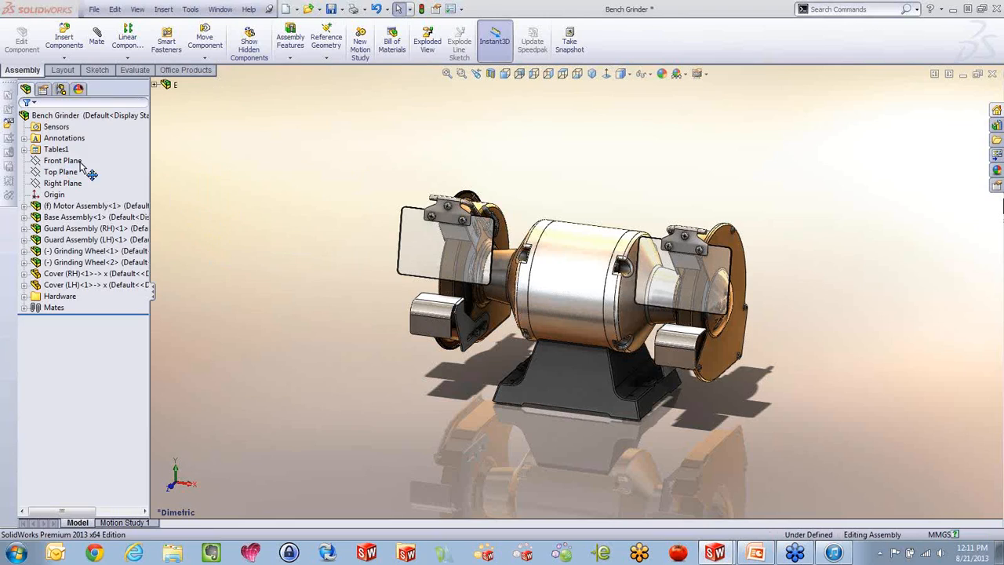
# Insert a top-level-only bill of materials with Keep Missing Item enabled for the grinder view, placing it in the upper area of Sheet5
pyautogui.hotkey('ctrl', 'Tab')
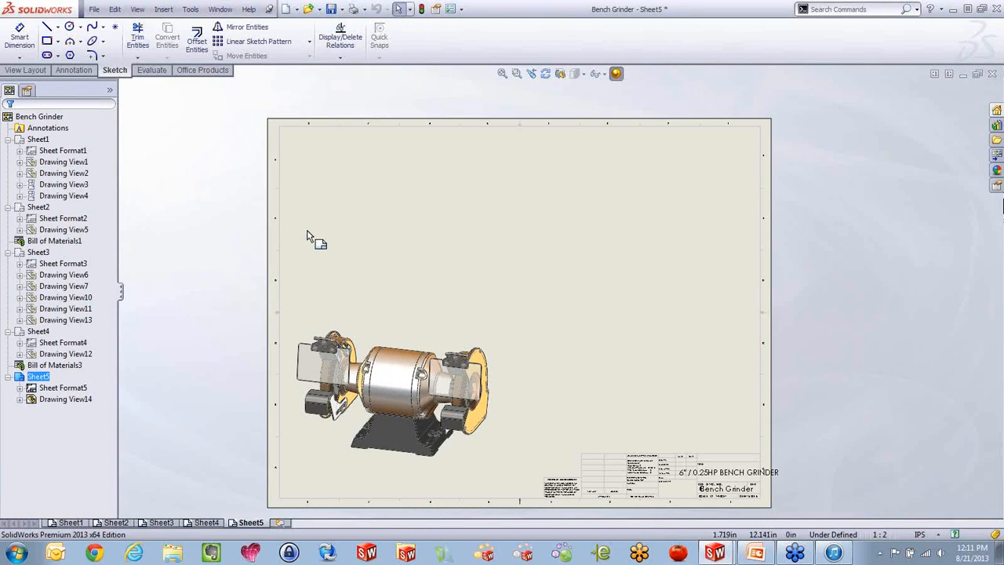
pyautogui.click(422, 328)
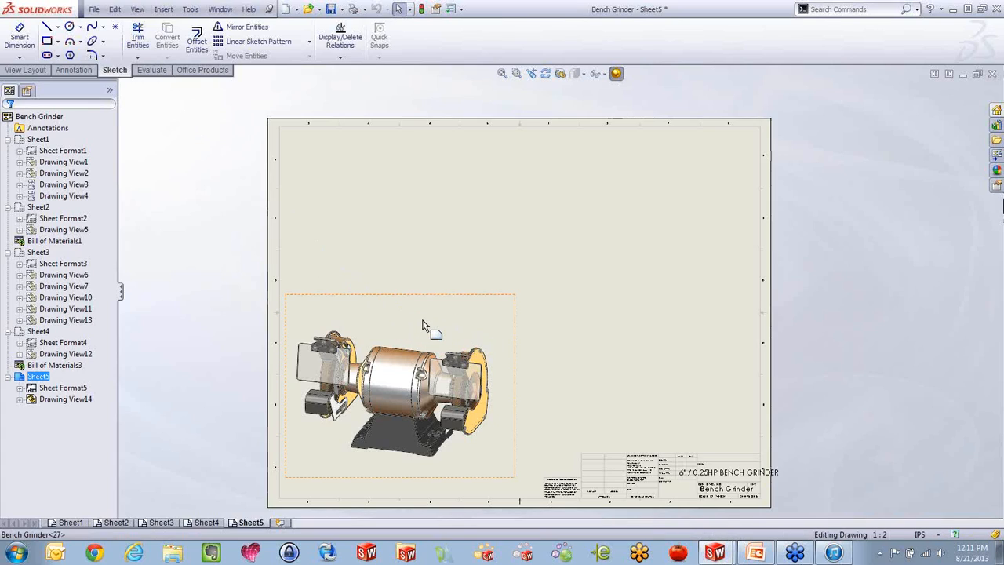
pyautogui.rightClick(423, 320)
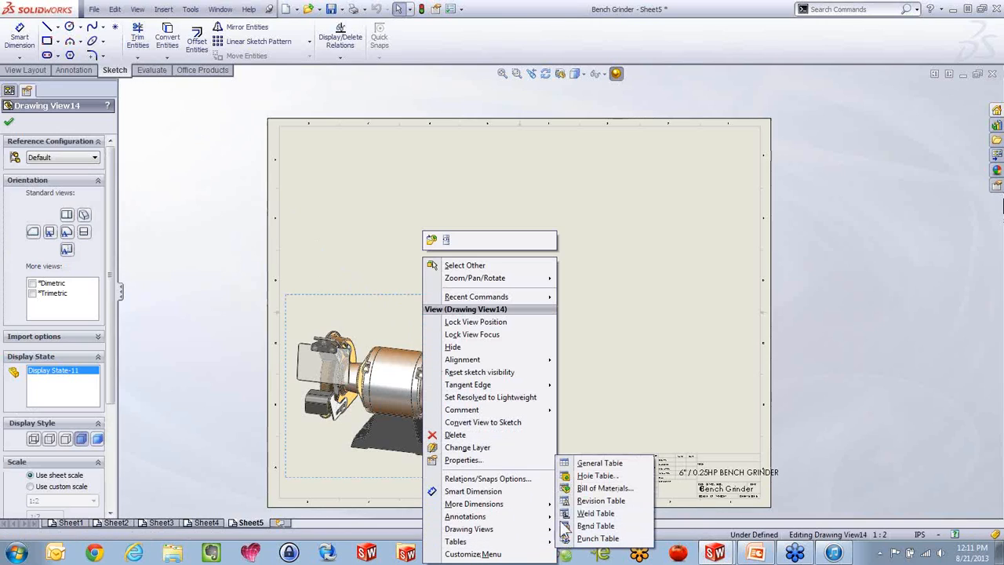
pyautogui.click(590, 499)
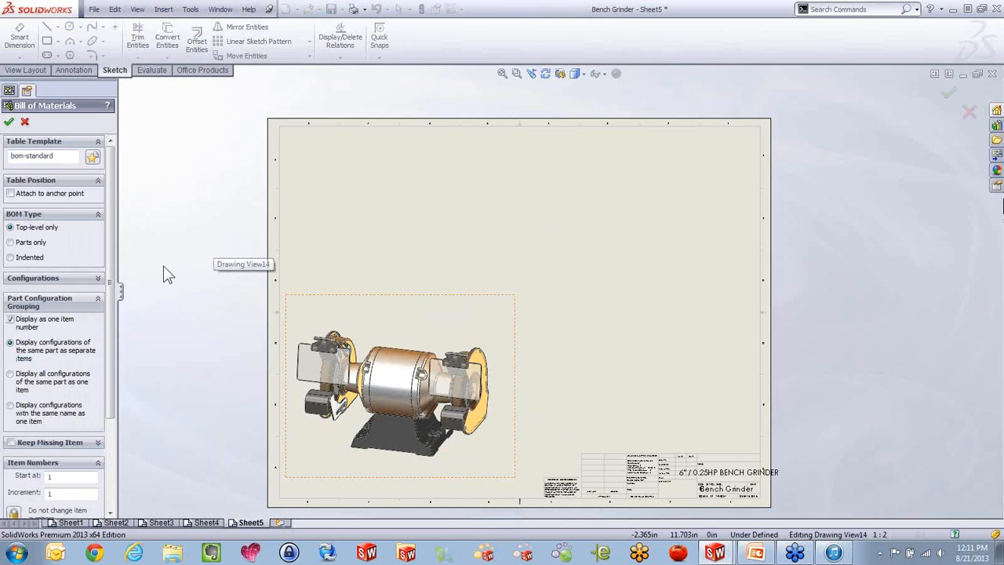
pyautogui.scroll(-3, 112, 253)
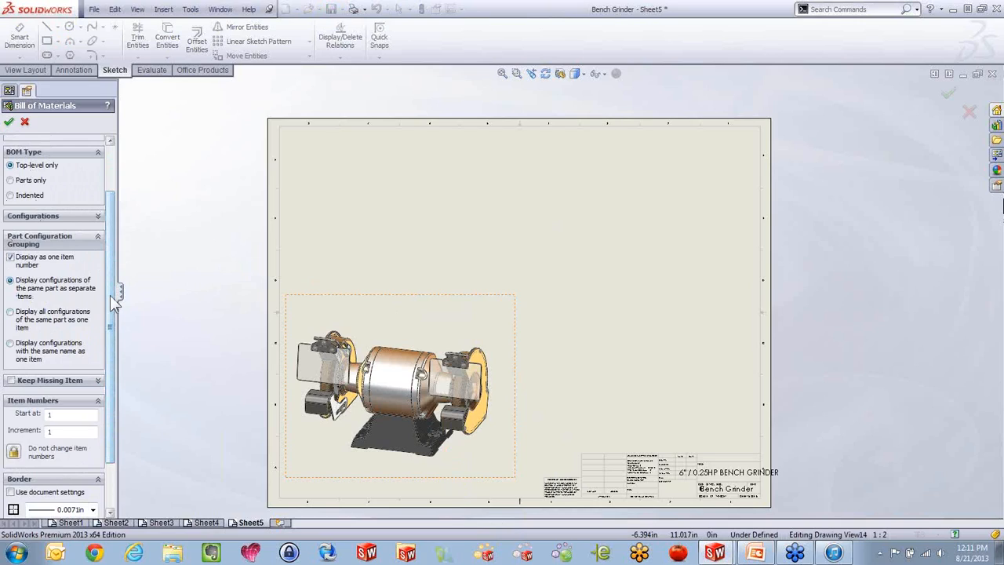
pyautogui.scroll(-3, 111, 381)
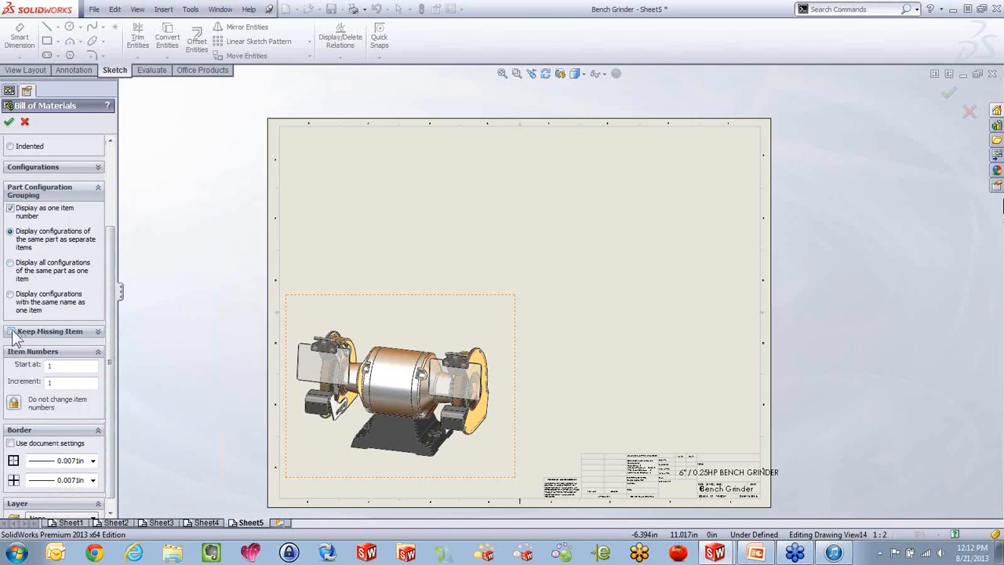
pyautogui.click(11, 332)
pyautogui.click(9, 121)
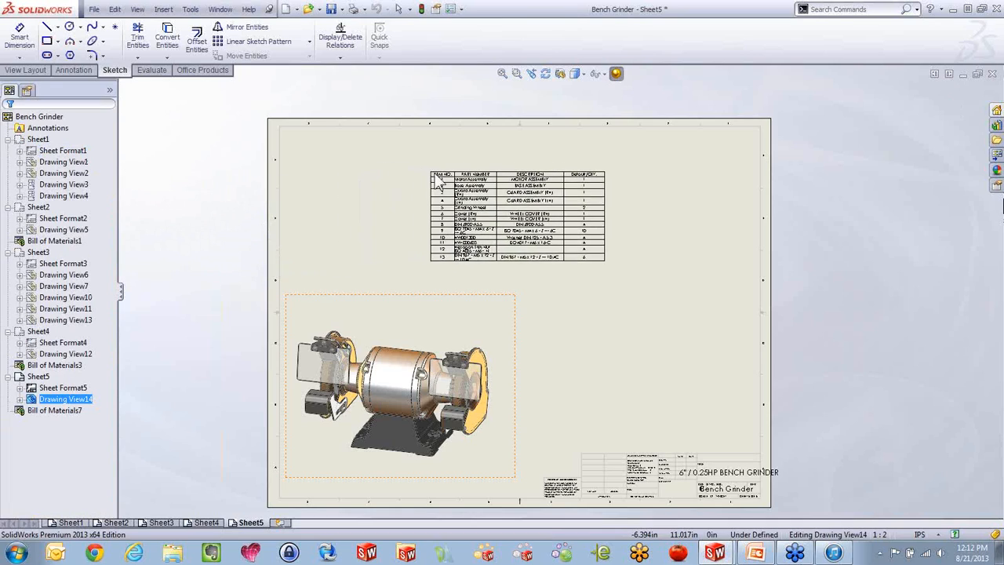
pyautogui.click(601, 190)
pyautogui.scroll(-3, 601, 190)
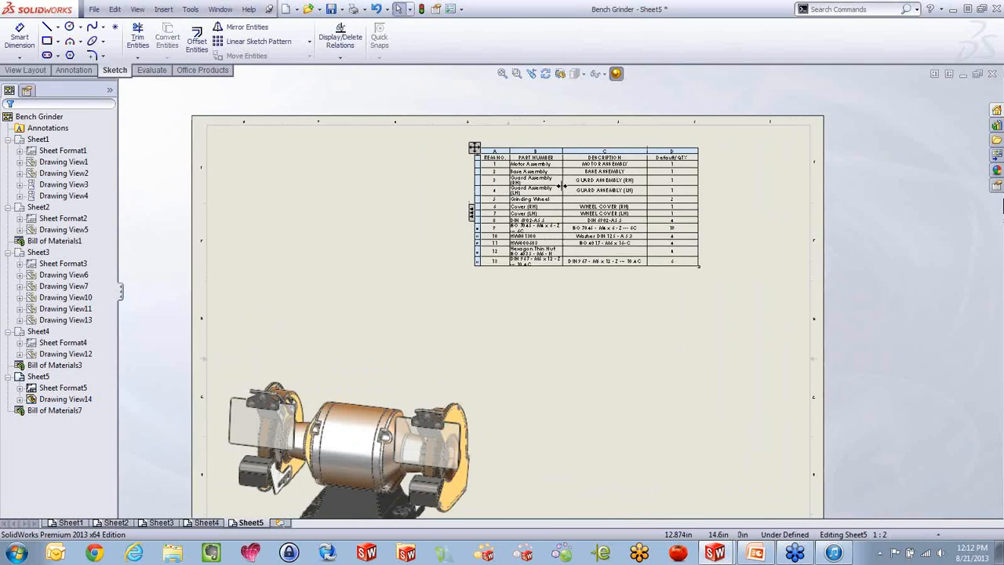
# Try Keep Missing Item with Strikeout on the Sheet5 bill of materials, and switch Keep Missing Item off again
pyautogui.click(451, 156)
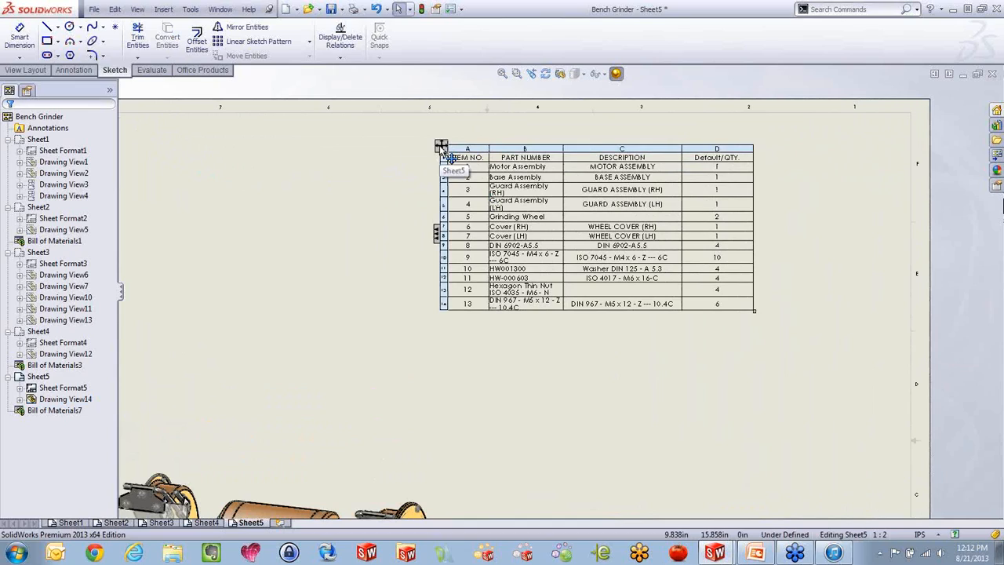
pyautogui.scroll(-2, 110, 235)
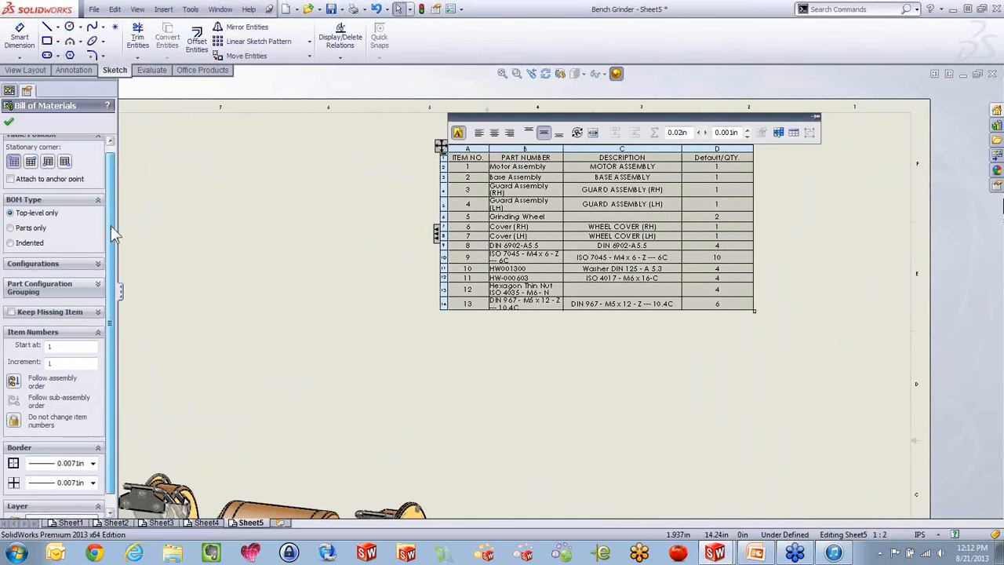
pyautogui.click(10, 298)
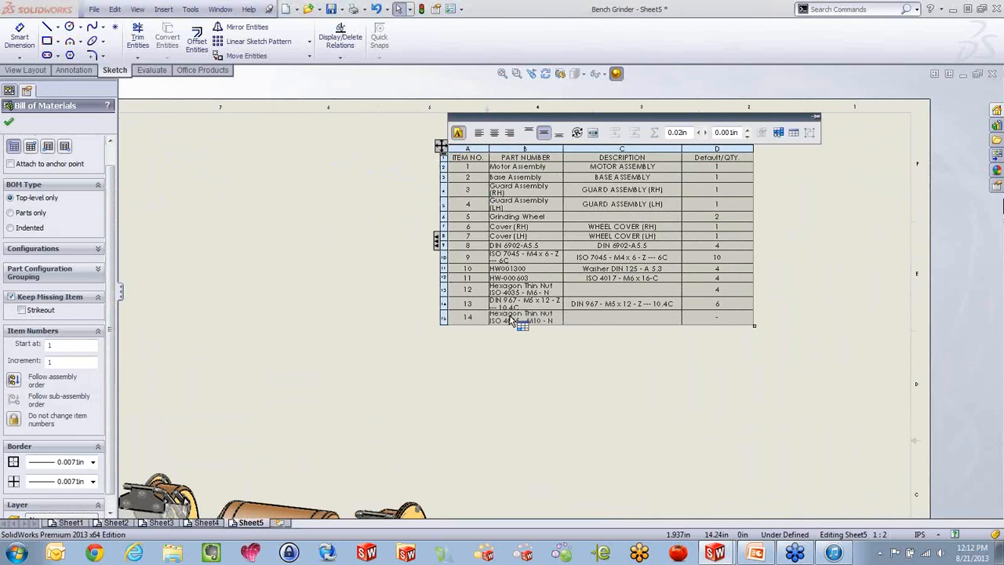
pyautogui.click(21, 310)
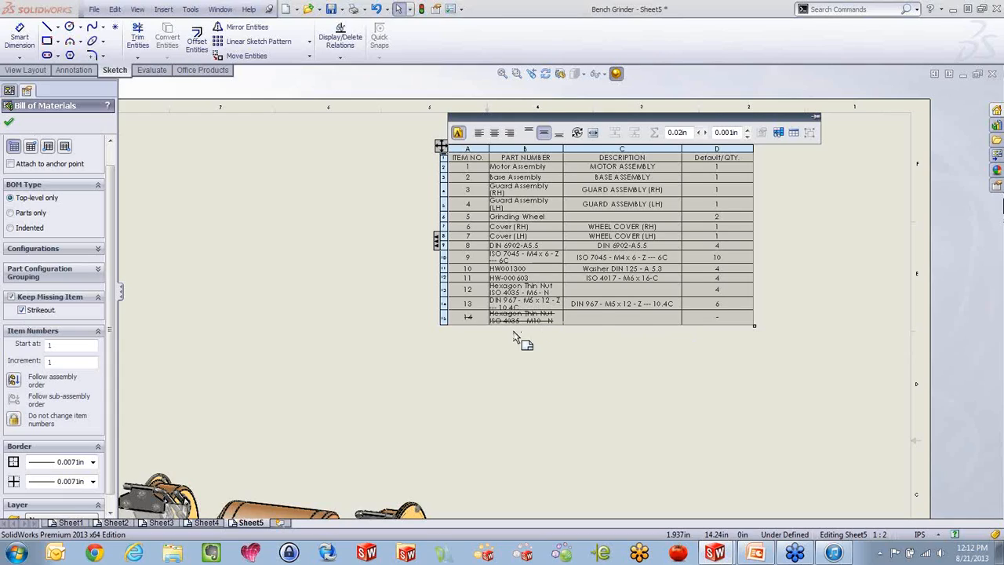
pyautogui.click(11, 297)
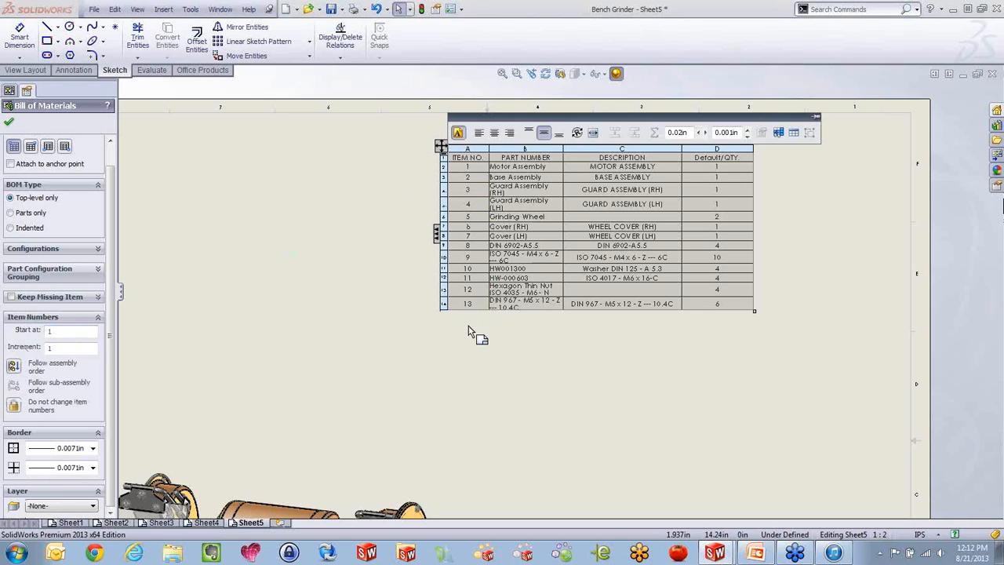
# Try starting the bill of materials item numbers at 5, restore the start number to 1, and accept the table properties
pyautogui.doubleClick(74, 330)
pyautogui.write('5')
pyautogui.press('Tab')
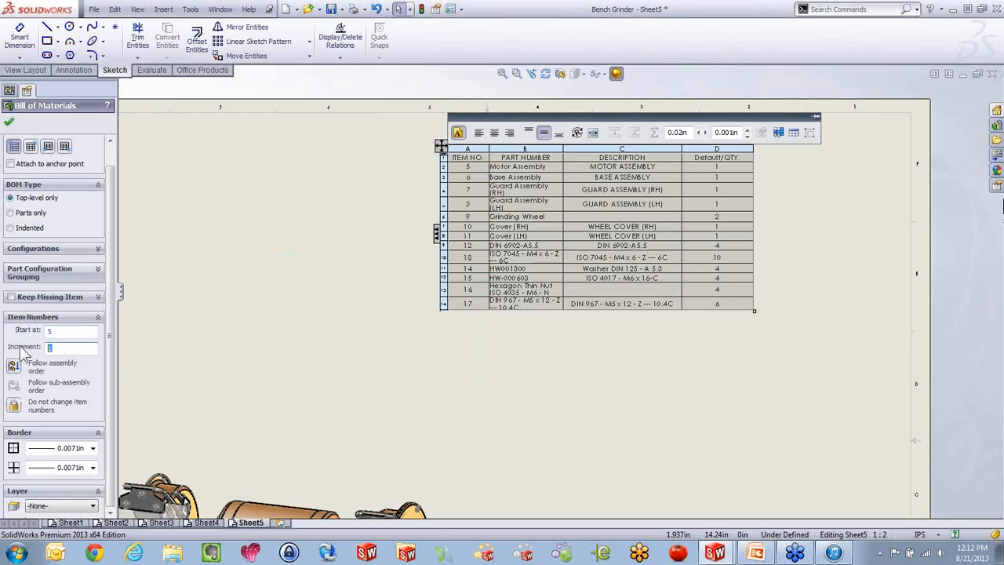
pyautogui.doubleClick(50, 330)
pyautogui.write('1')
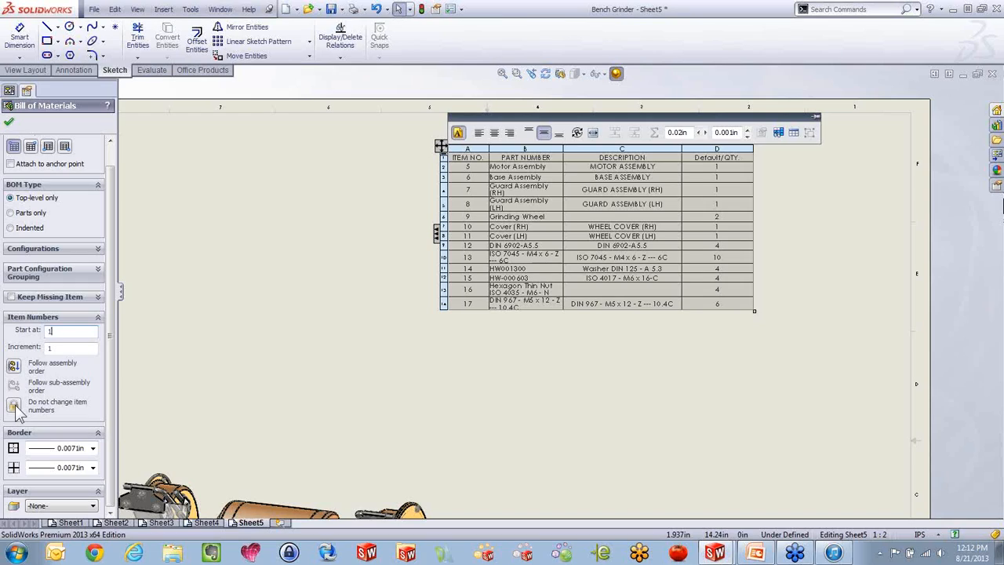
pyautogui.click(9, 121)
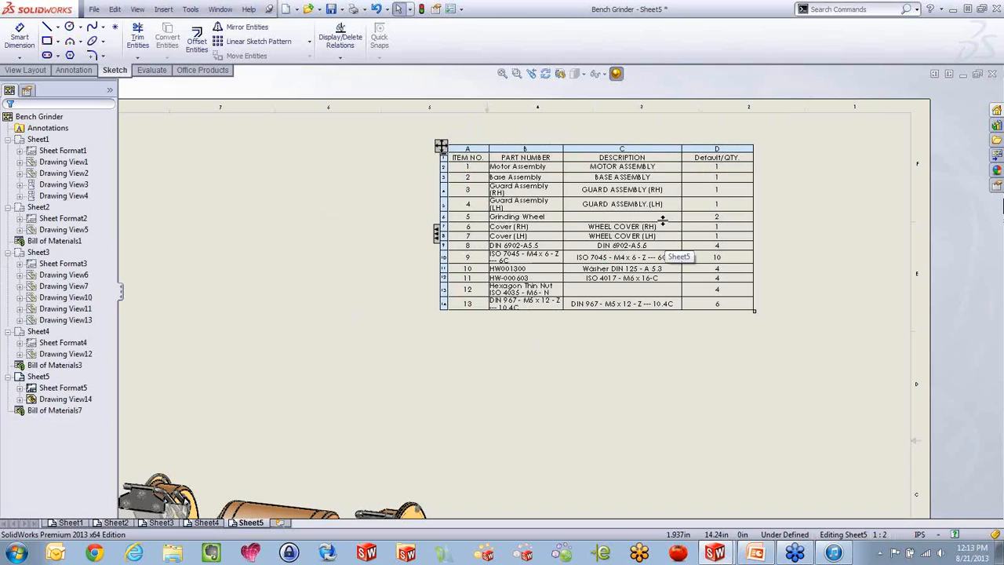
pyautogui.hotkey('alt', 'Tab')
pyautogui.click(663, 221)
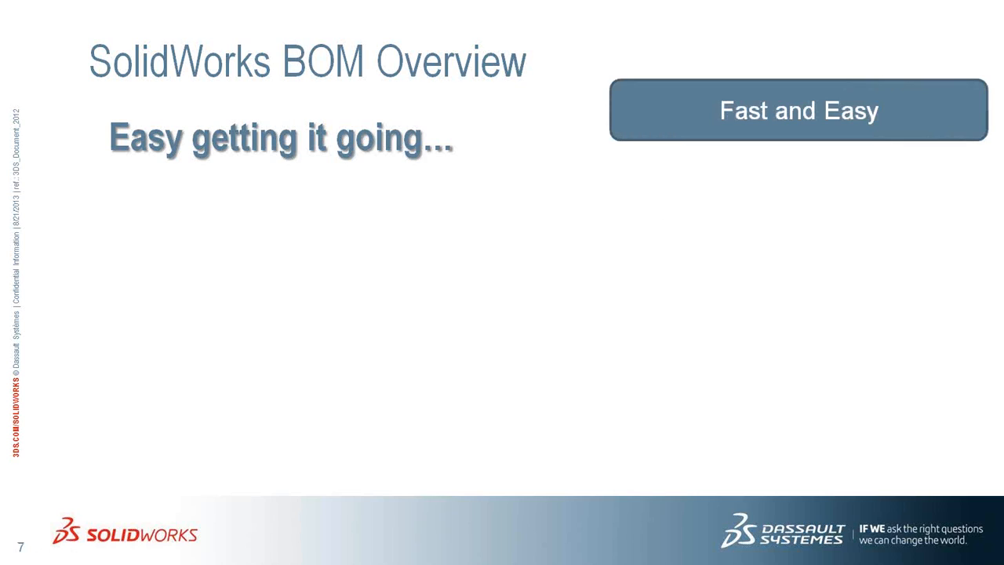
pyautogui.press('Right')
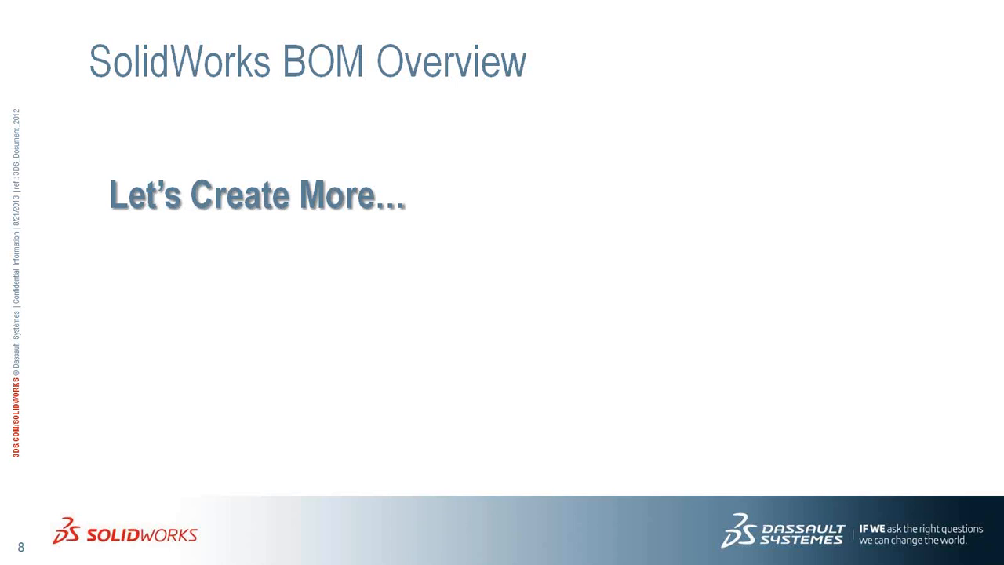
pyautogui.hotkey('alt', 'Tab')
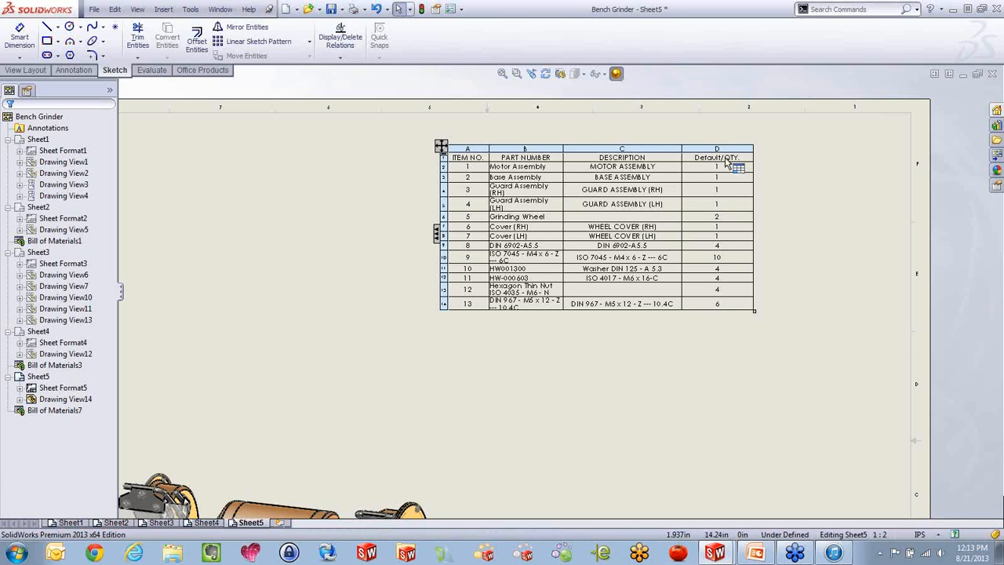
# Enlarge the whole bill of materials table on Sheet5 by stretching it outward from its lower-right corner
pyautogui.scroll(-1, 668, 174)
pyautogui.scroll(-1, 668, 174)
pyautogui.scroll(-1, 568, 273)
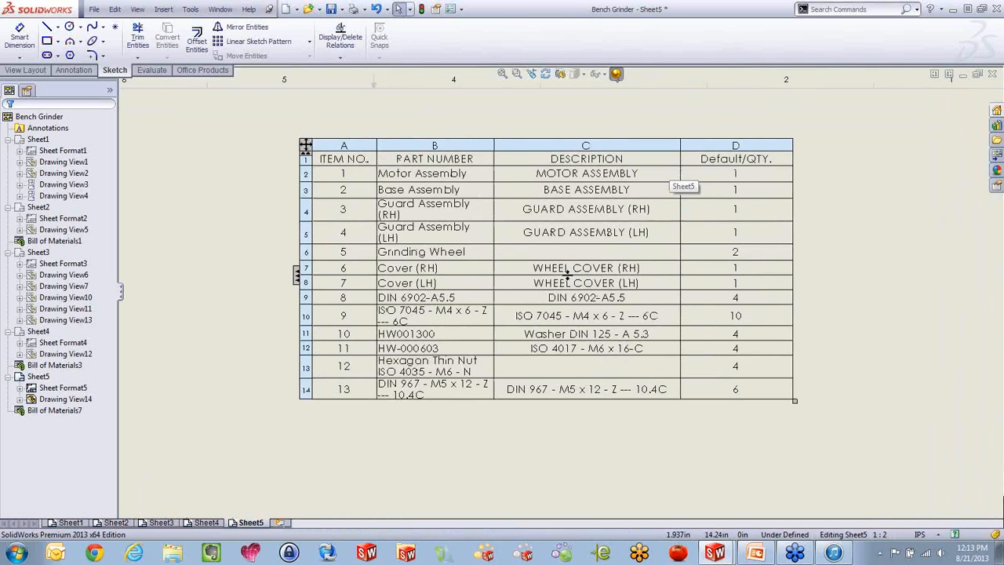
pyautogui.moveTo(304, 144)
pyautogui.mouseDown()
pyautogui.moveTo(282, 153)
pyautogui.moveTo(351, 185)
pyautogui.moveTo(263, 131)
pyautogui.moveTo(246, 157)
pyautogui.moveTo(301, 138)
pyautogui.mouseUp()
pyautogui.moveTo(777, 385); pyautogui.dragTo(840, 413)
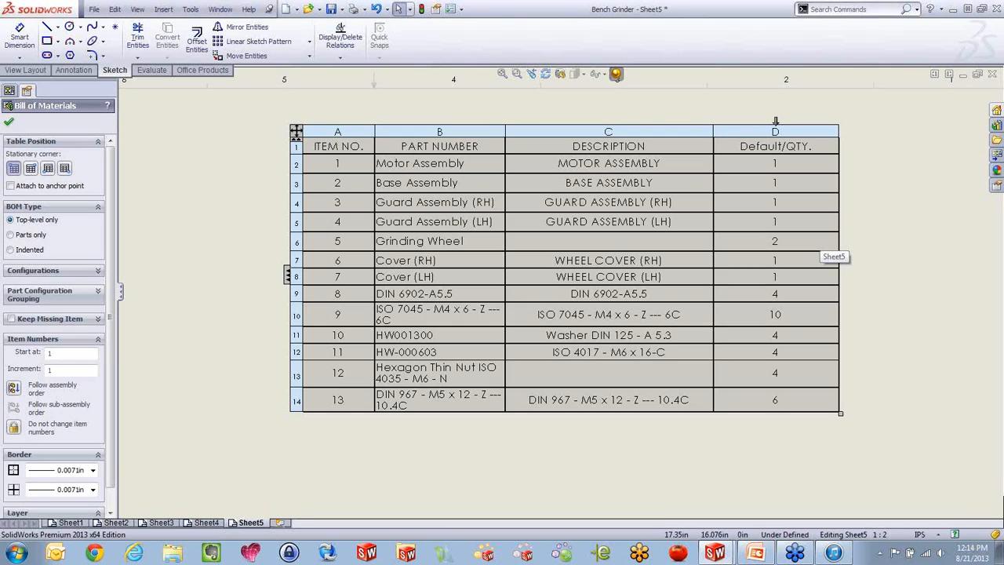
# Try the Default/QTY. column after ITEM NO. and after PART NUMBER, and return it to the end of the table
pyautogui.moveTo(775, 121); pyautogui.dragTo(384, 129)
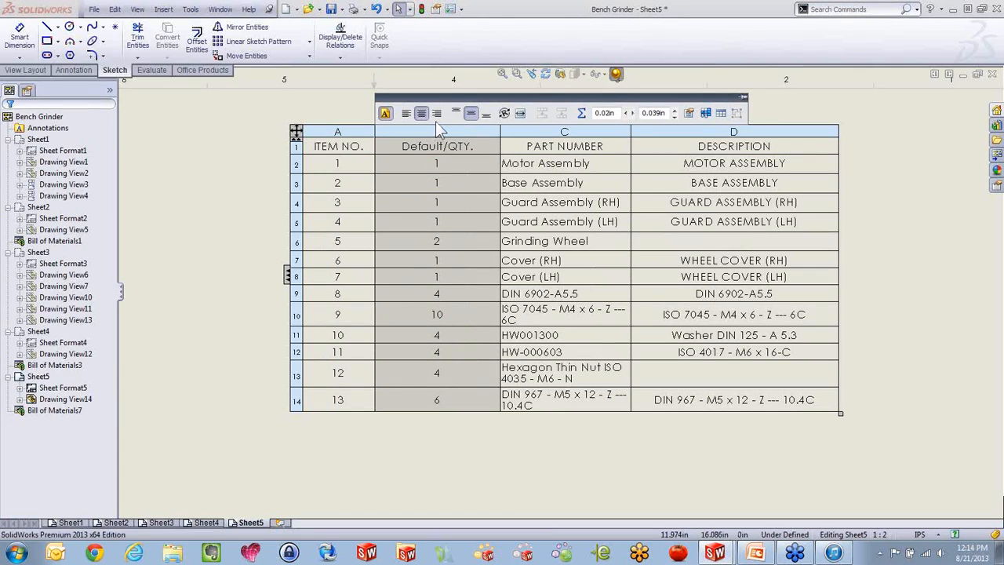
pyautogui.moveTo(437, 127); pyautogui.dragTo(560, 118)
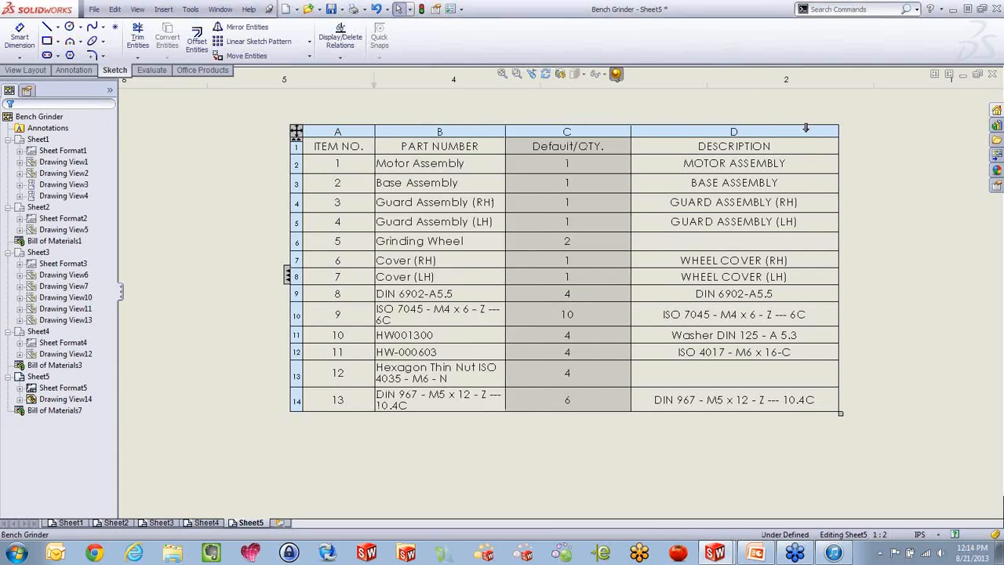
pyautogui.moveTo(781, 125); pyautogui.dragTo(841, 136)
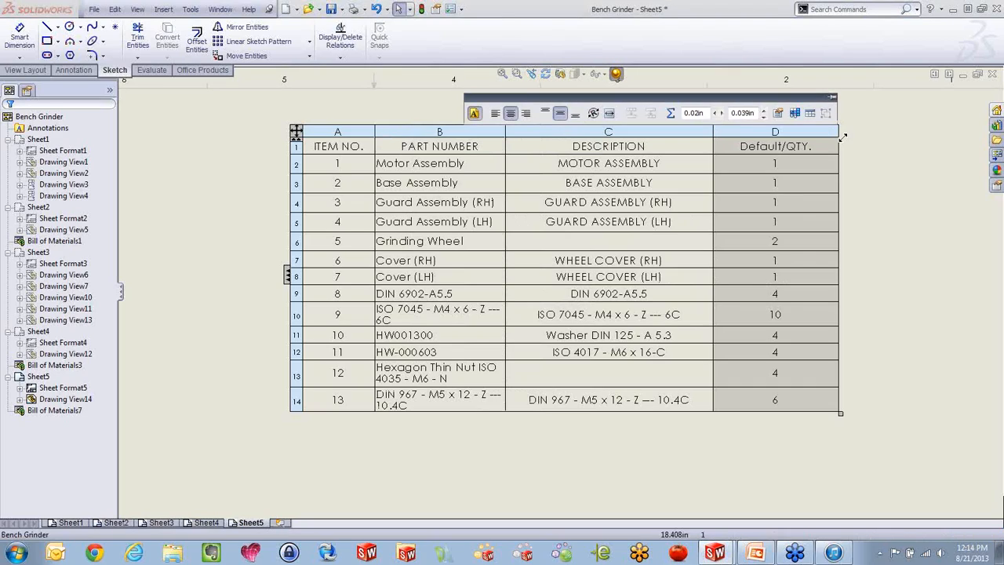
# Insert a column to the right of Default/QTY. with column type CUSTOM PROPERTY and property name Purchase
pyautogui.rightClick(777, 129)
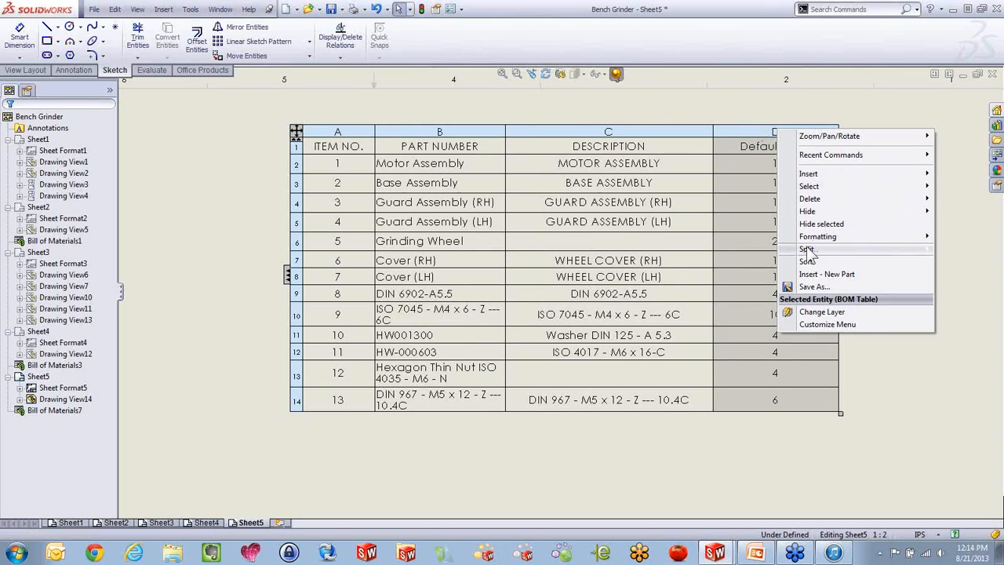
pyautogui.moveTo(807, 178)
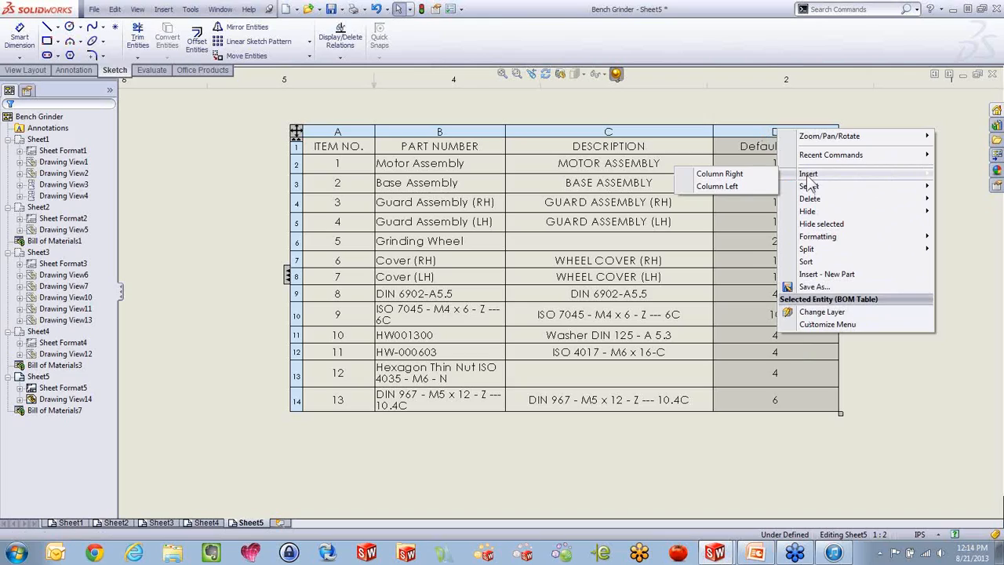
pyautogui.click(758, 172)
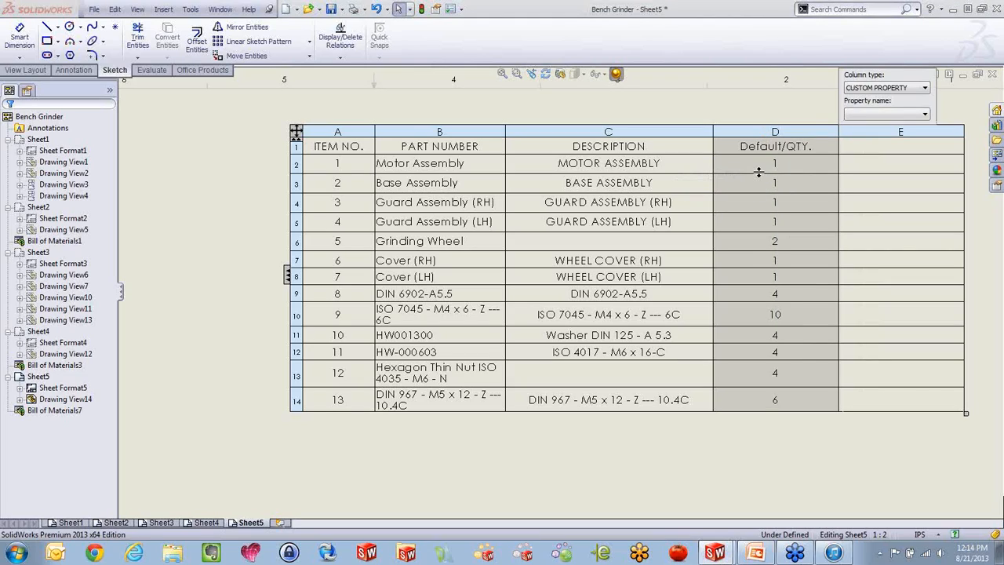
pyautogui.click(925, 89)
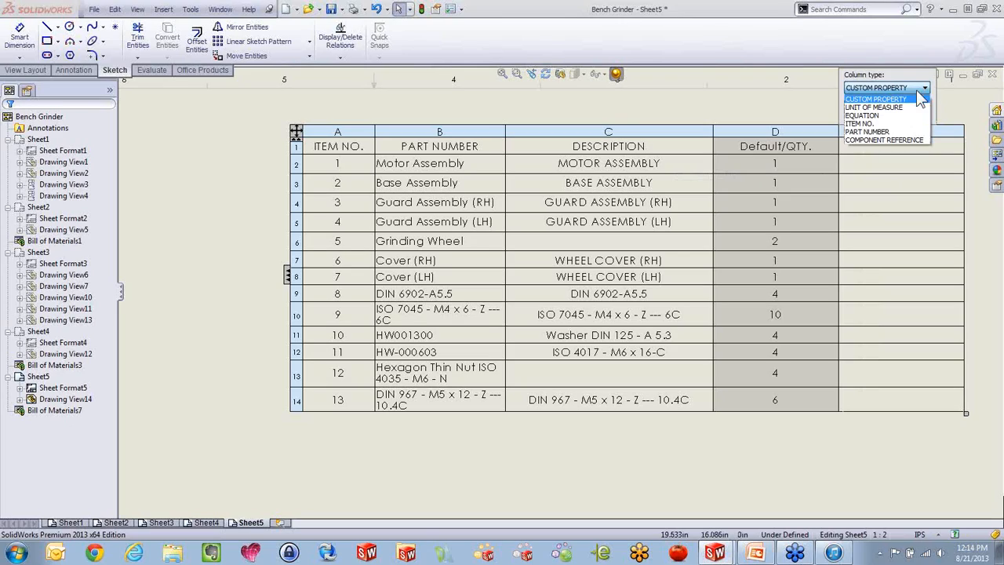
pyautogui.click(876, 99)
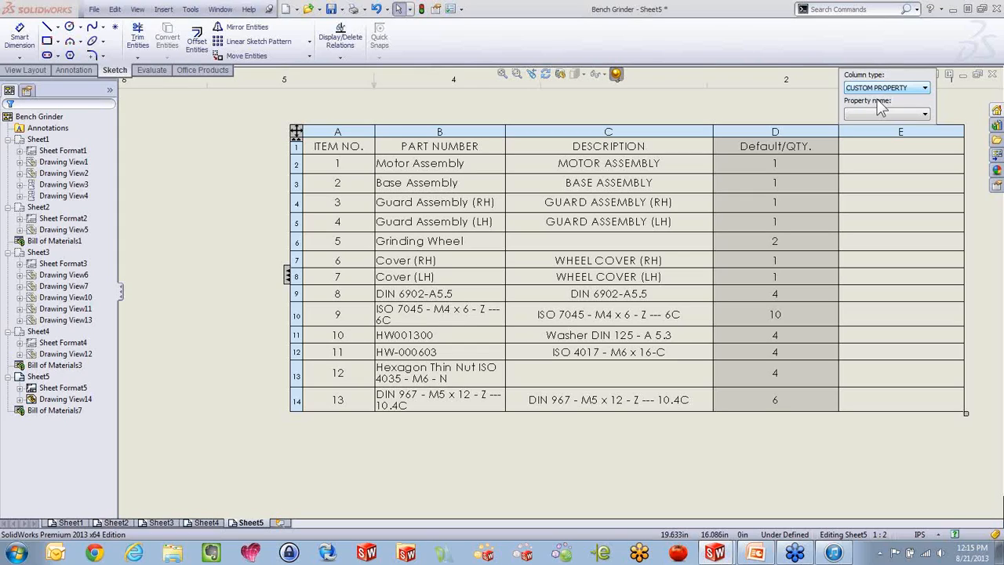
pyautogui.click(881, 113)
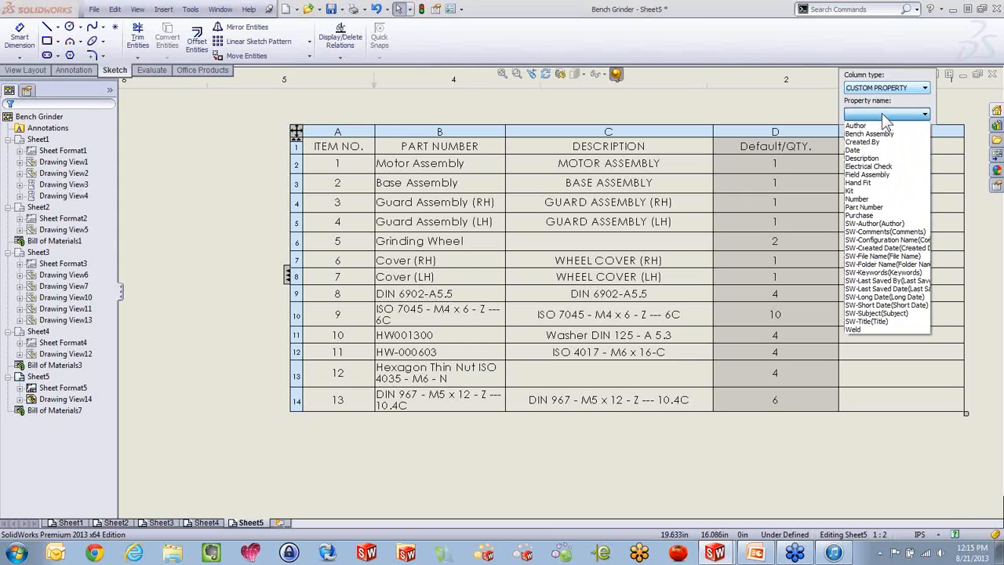
pyautogui.click(887, 216)
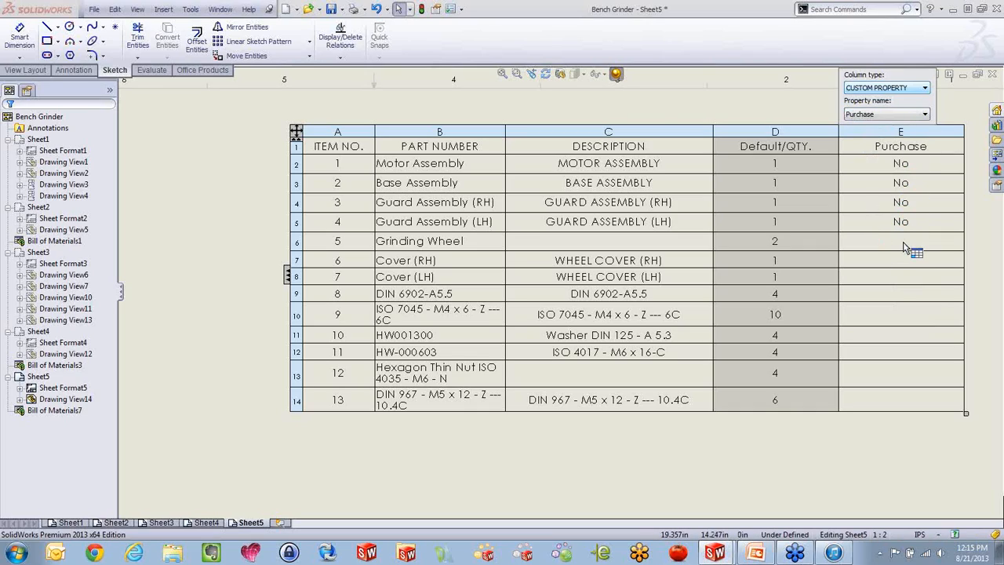
pyautogui.click(818, 128)
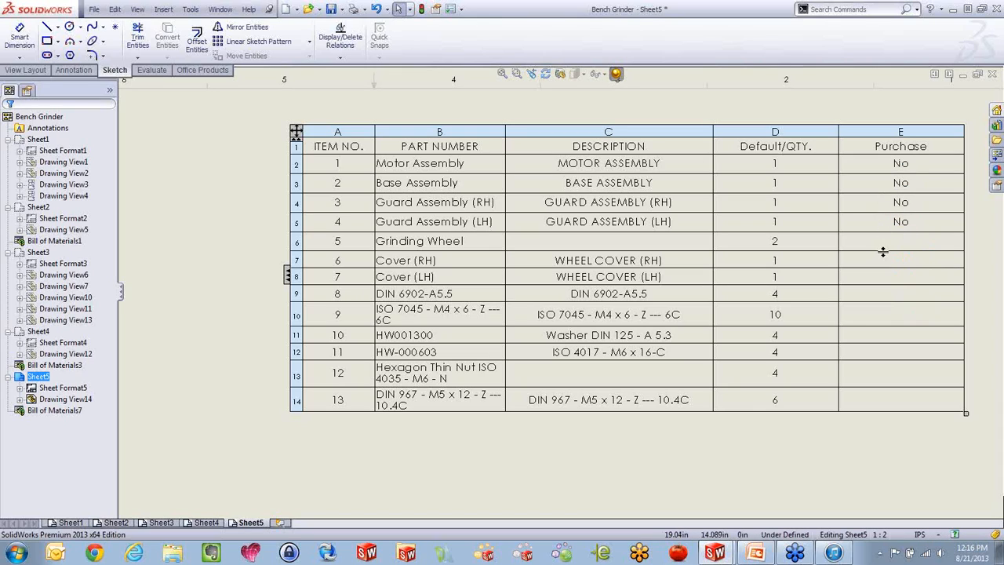
# Open the grinding wheel subassembly from the grinder view on Sheet5
pyautogui.scroll(6, 712, 259)
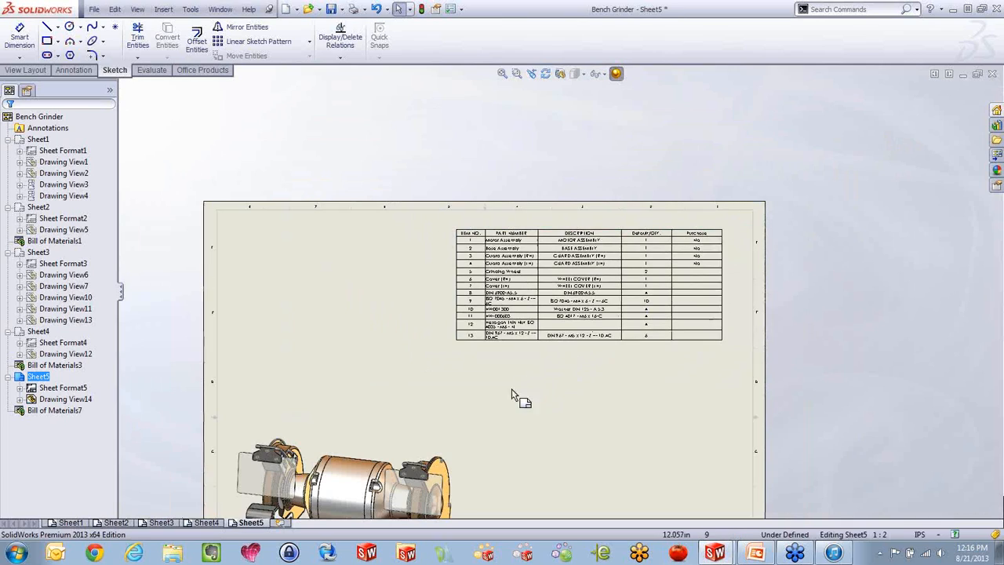
pyautogui.scroll(-8, 493, 421)
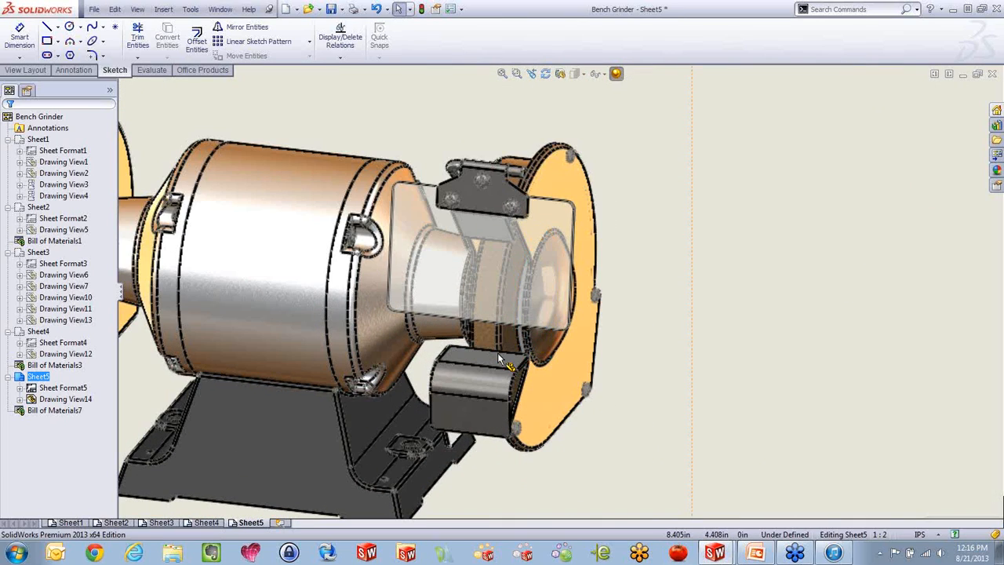
pyautogui.click(484, 345)
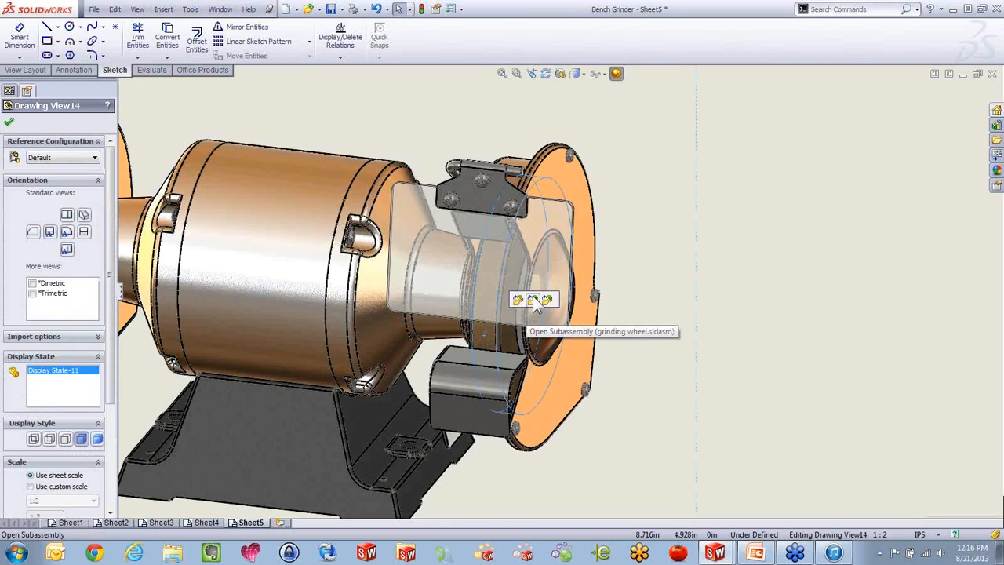
pyautogui.click(534, 299)
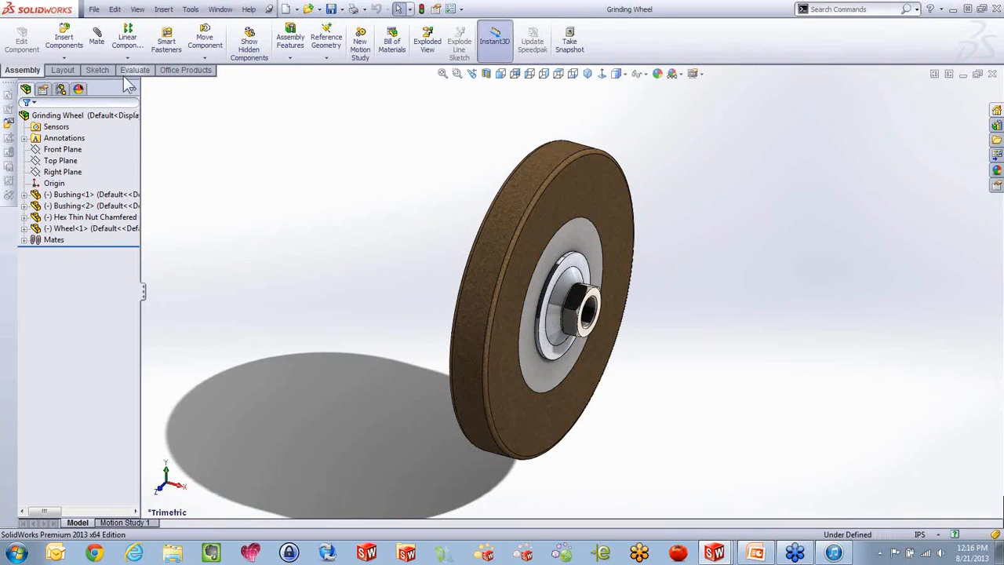
# Check the custom file properties of the Grinding Wheel assembly and close them without changes
pyautogui.click(94, 10)
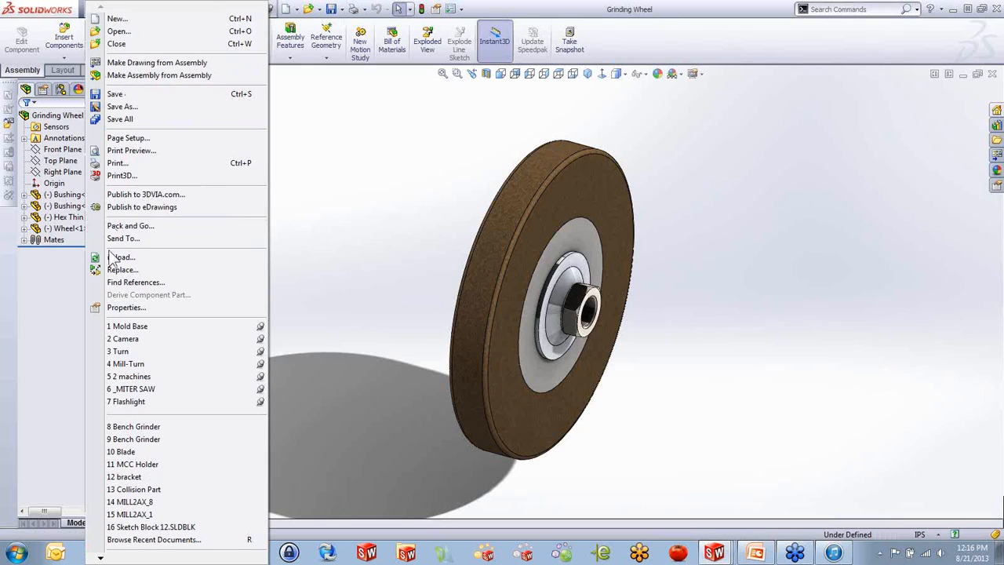
pyautogui.click(121, 308)
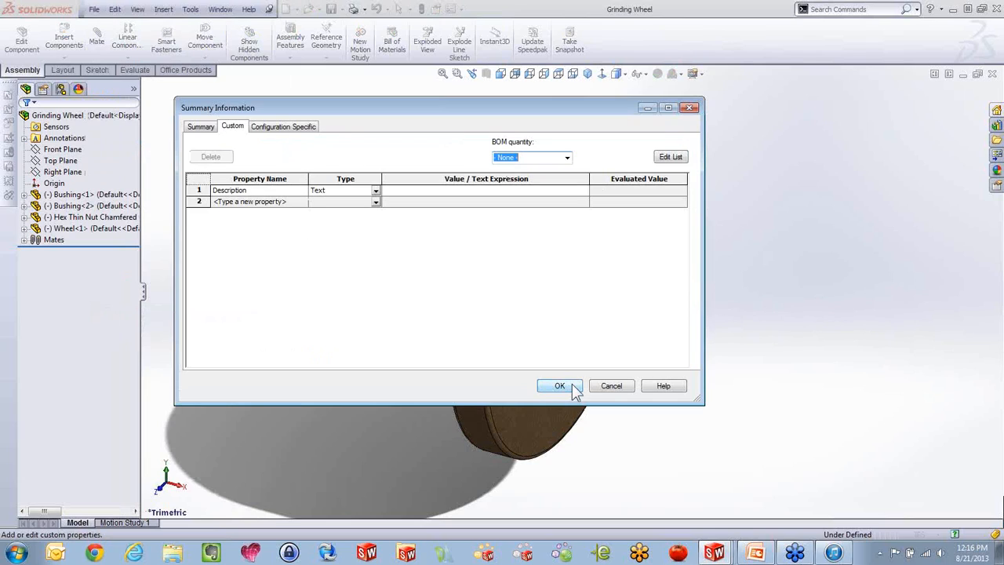
pyautogui.click(611, 385)
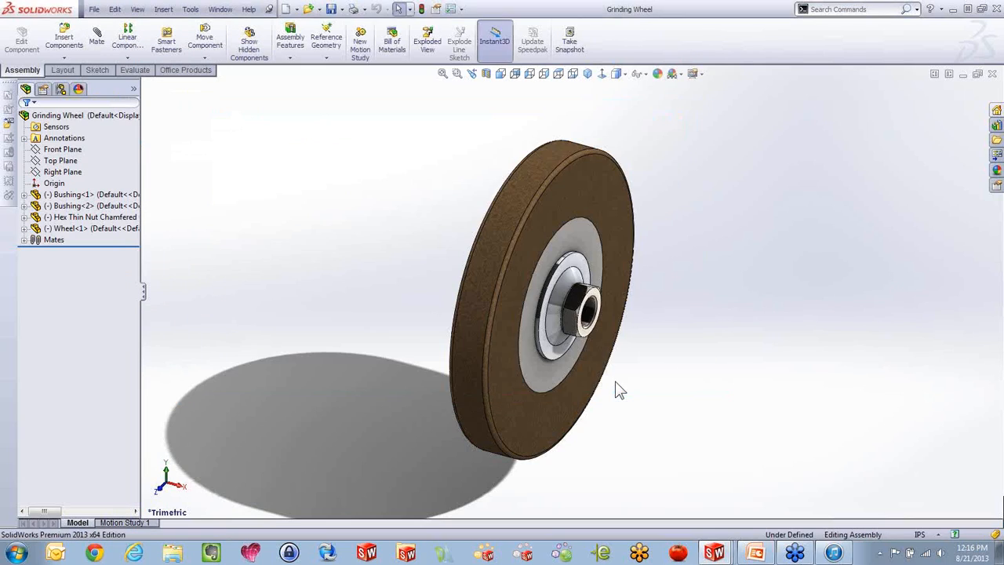
# Open the Wheel part from the assembly and load the Custom properties.prtprp template for its custom properties
pyautogui.click(512, 290)
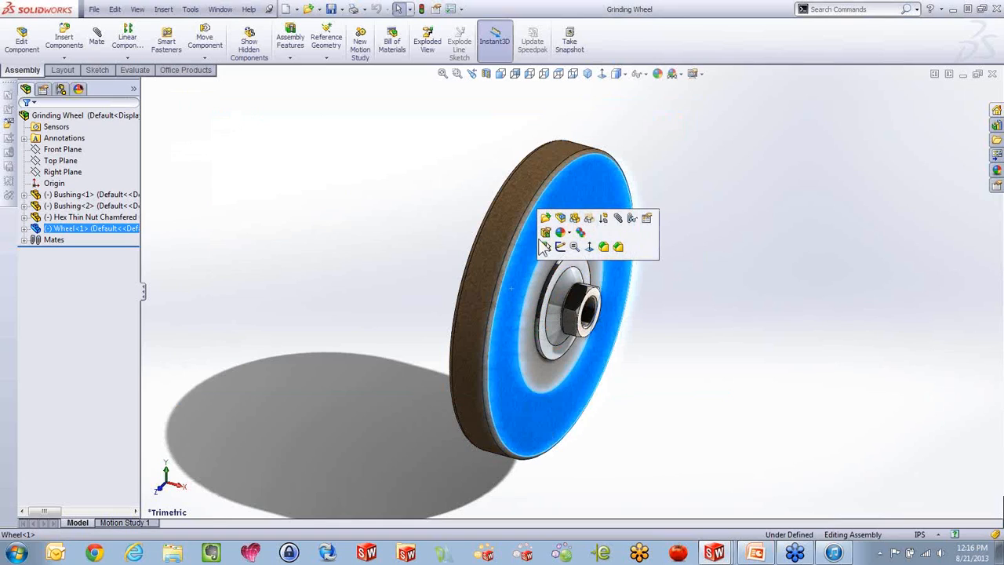
pyautogui.click(509, 243)
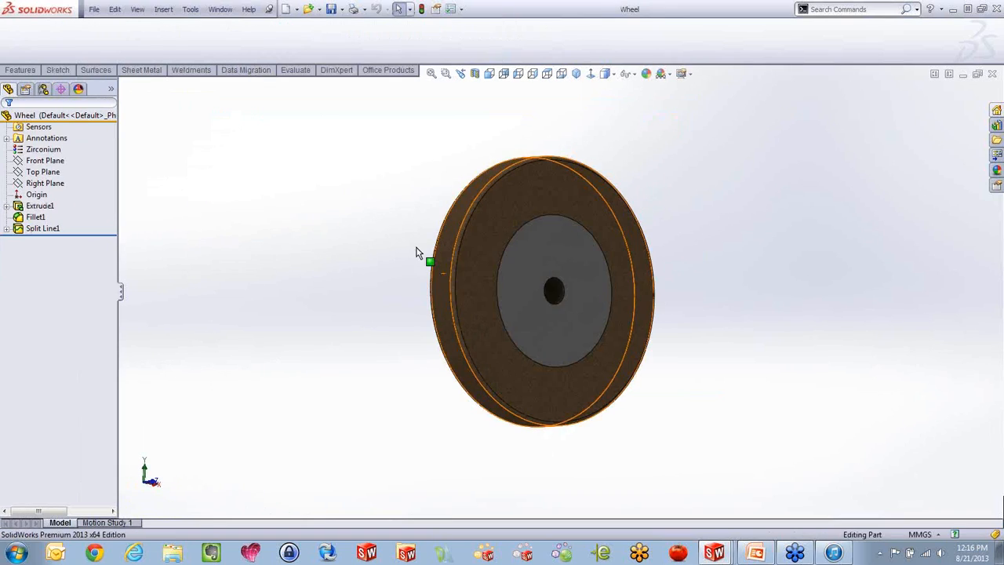
pyautogui.click(995, 184)
pyautogui.click(940, 139)
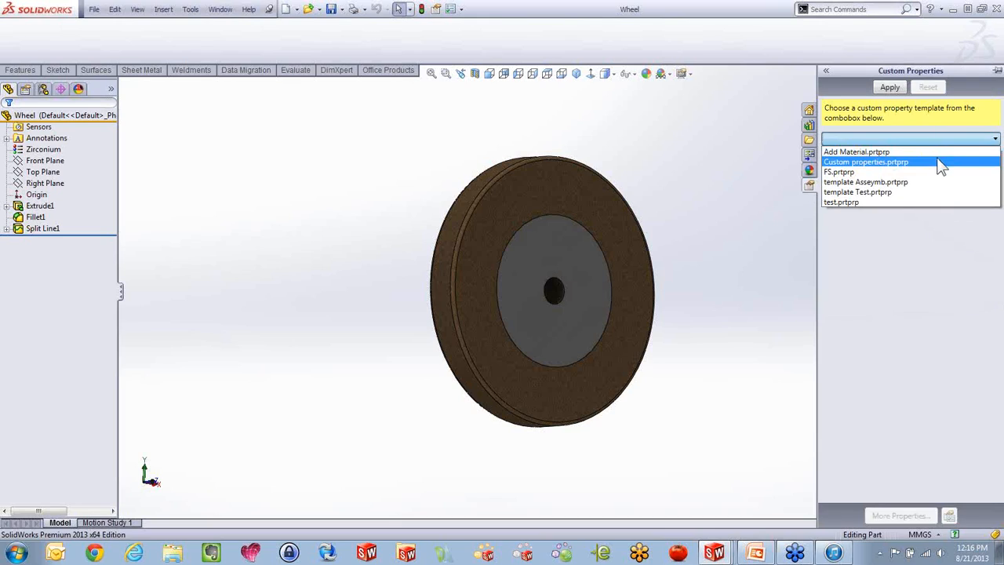
pyautogui.click(937, 156)
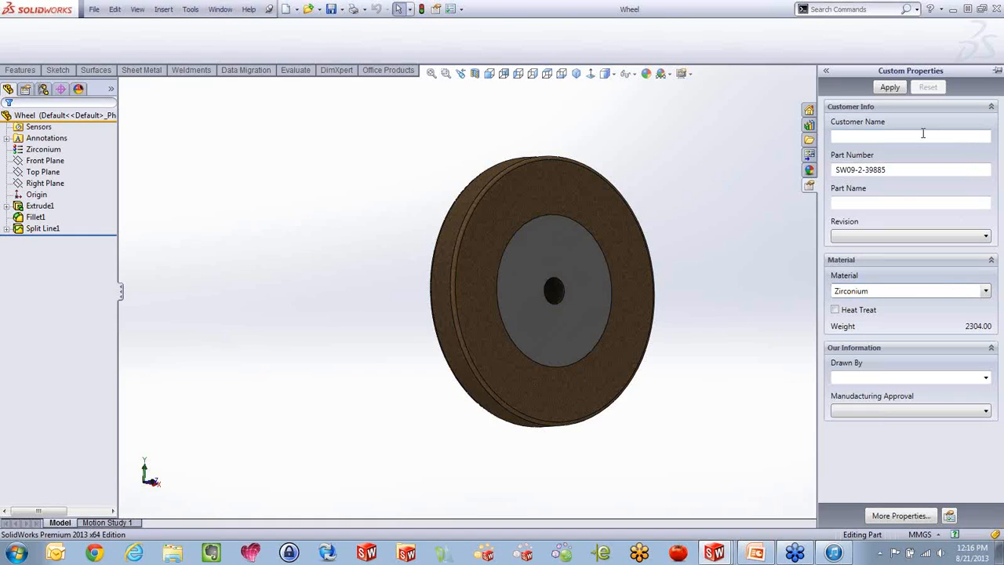
# Close the Wheel part and return to the Grinding Wheel assembly
pyautogui.click(761, 278)
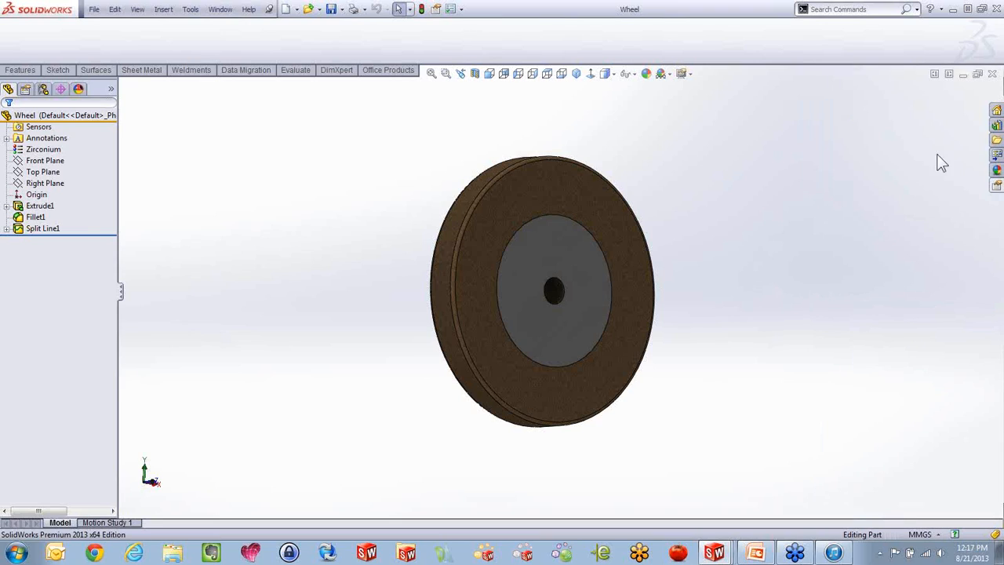
pyautogui.click(991, 73)
pyautogui.moveTo(363, 184); pyautogui.dragTo(329, 188, button='middle')
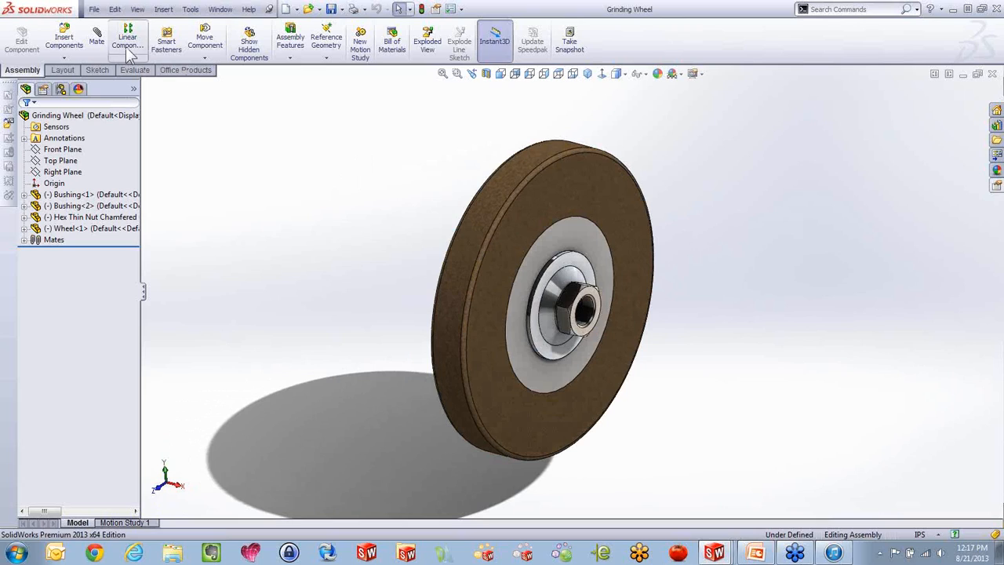
# Add a custom file property named Purchase with the text value Yes to the Grinding Wheel assembly
pyautogui.click(94, 9)
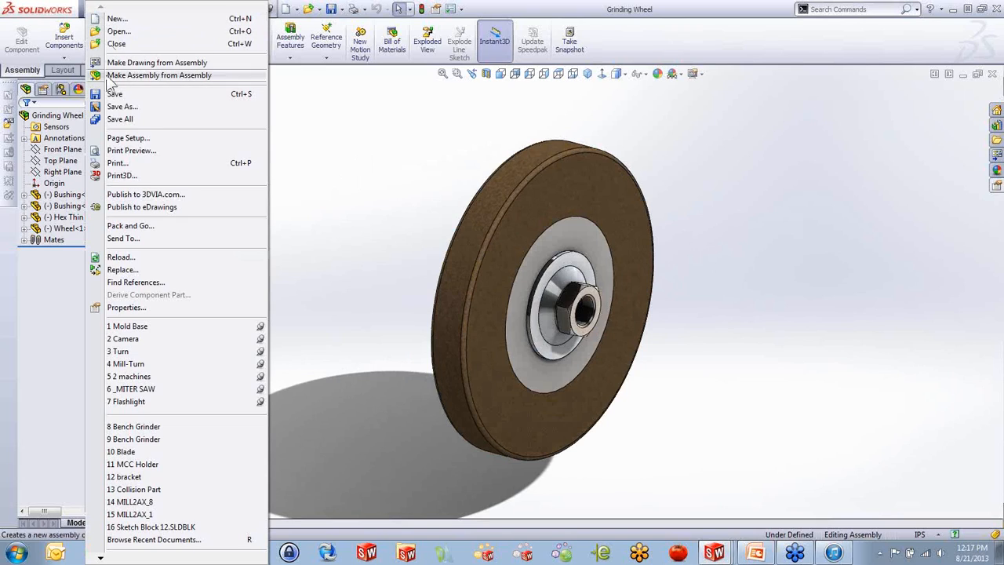
pyautogui.click(125, 307)
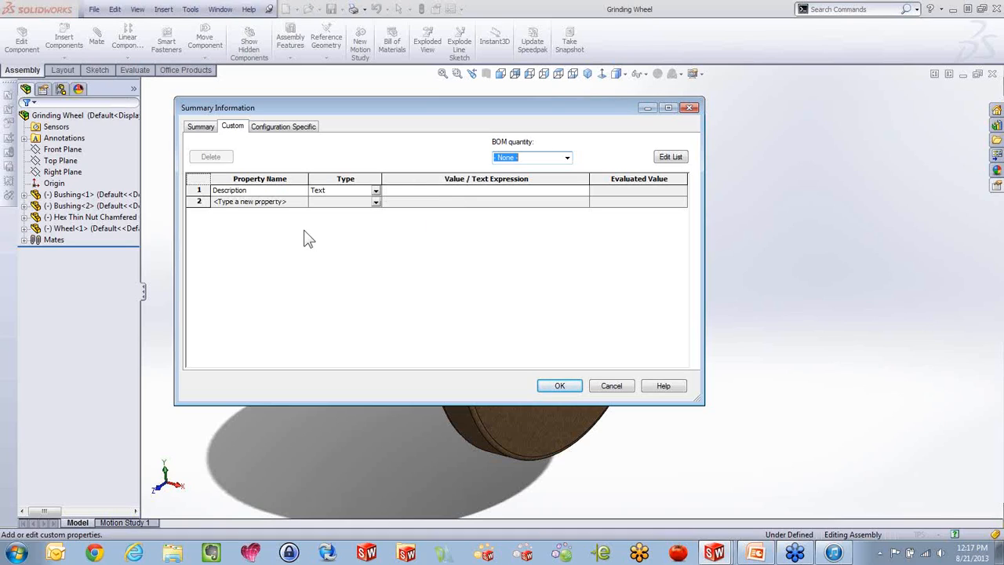
pyautogui.click(303, 203)
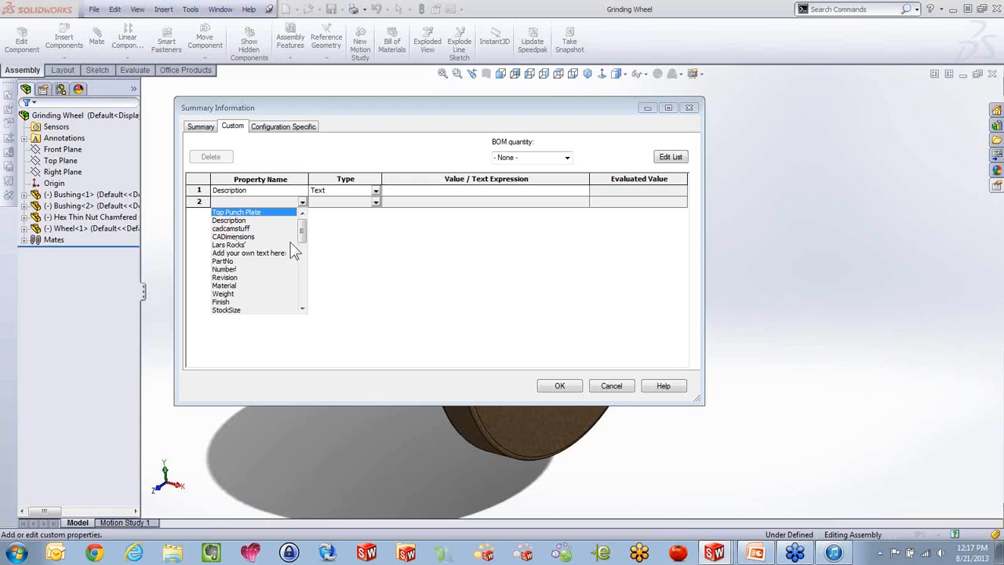
pyautogui.moveTo(301, 236)
pyautogui.mouseDown()
pyautogui.moveTo(302, 302)
pyautogui.moveTo(301, 237)
pyautogui.mouseUp()
pyautogui.click(282, 202)
pyautogui.write('Purchase')
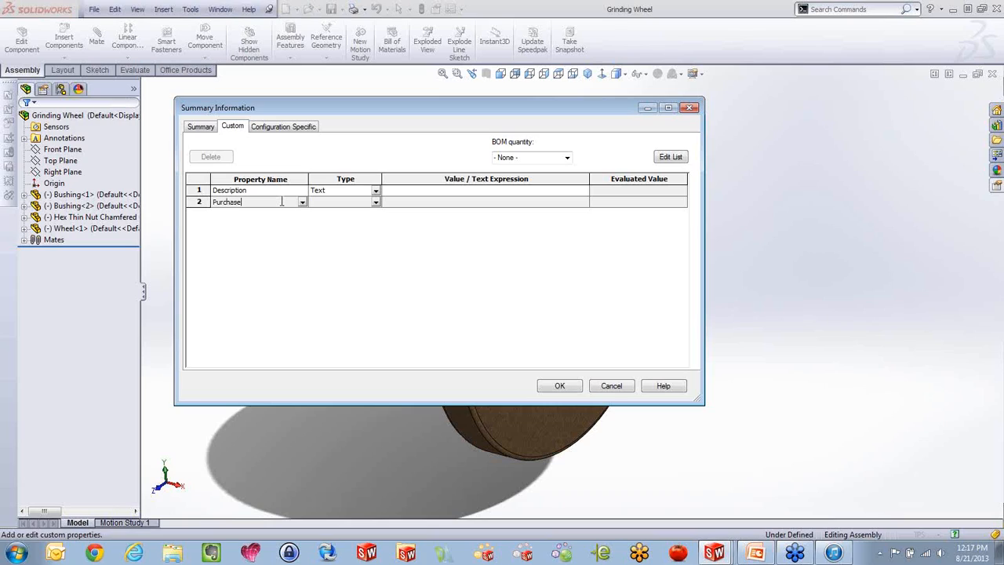
pyautogui.click(424, 202)
pyautogui.write('Yes')
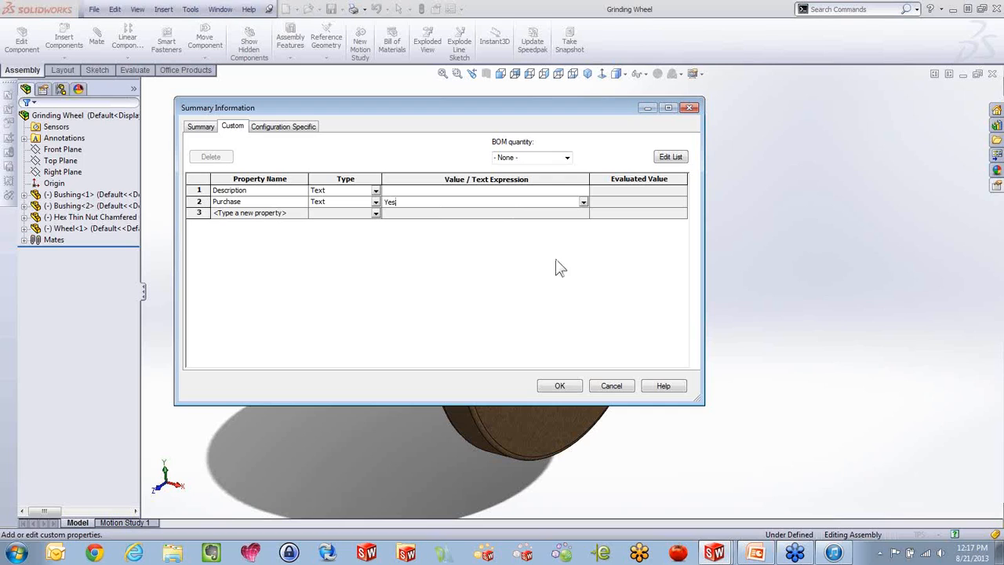
pyautogui.click(564, 384)
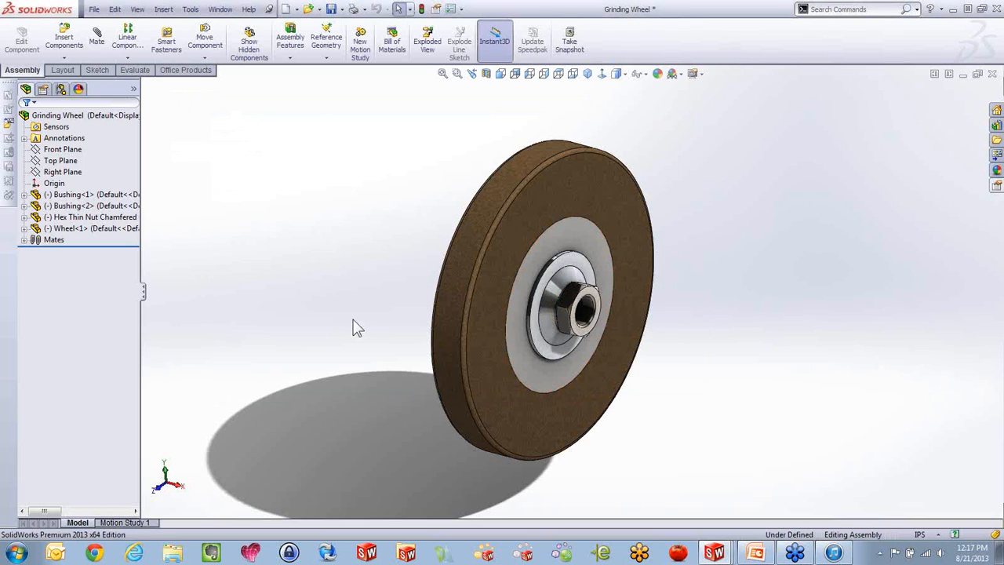
# Return to the Bench Grinder drawing and examine the Purchase column of the bill of materials on Sheet5
pyautogui.hotkey('ctrl', 'Tab')
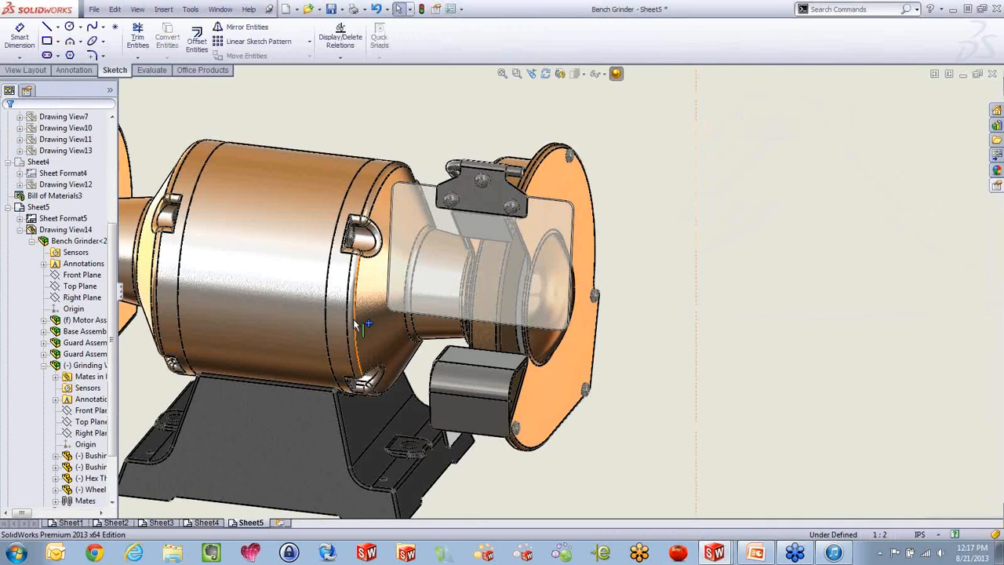
pyautogui.scroll(4, 423, 327)
pyautogui.scroll(-5, 679, 174)
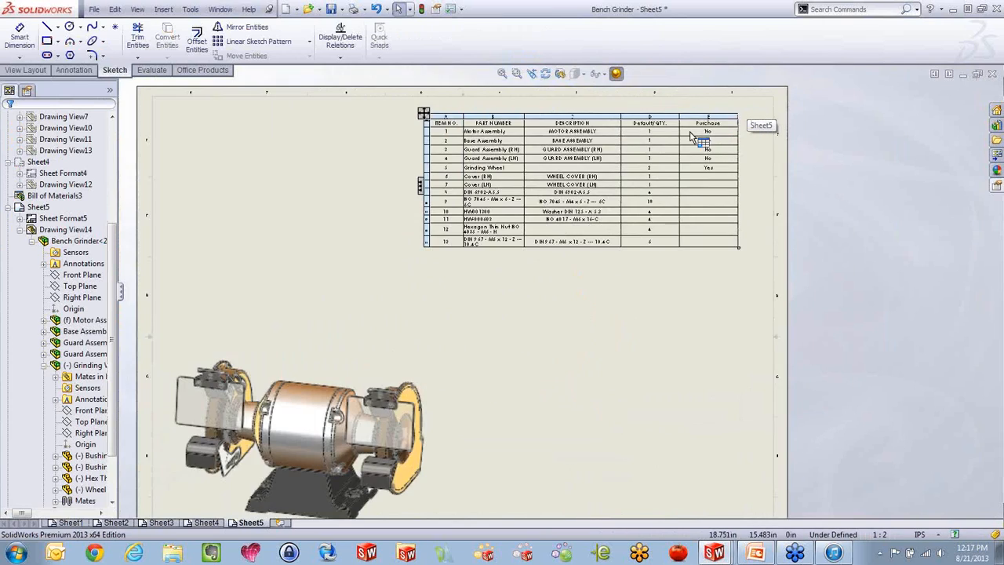
pyautogui.scroll(-3, 679, 174)
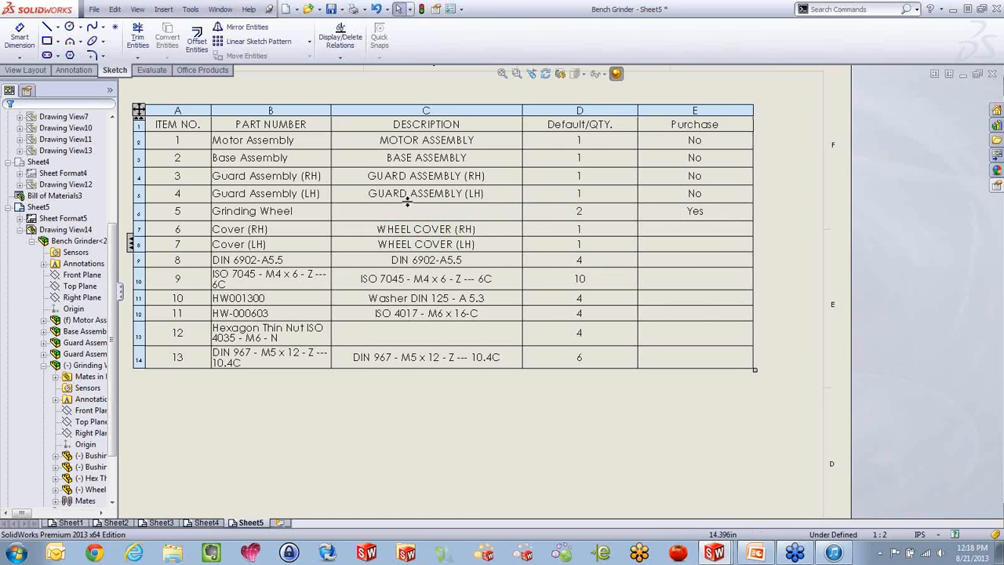
pyautogui.click(424, 387)
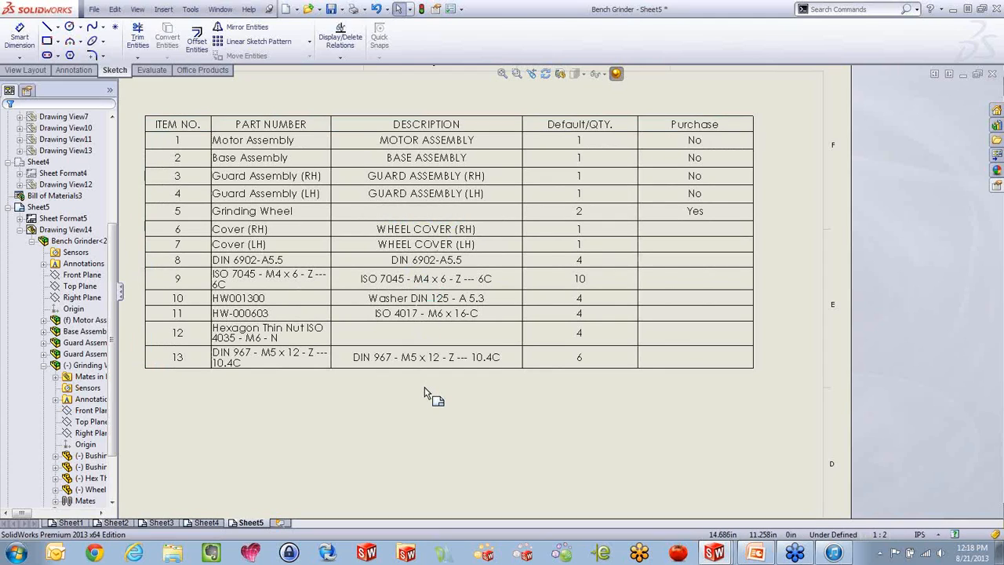
# Switch to the Grinding Wheel assembly, review its Description and Purchase custom properties, and close them without changes
pyautogui.hotkey('ctrl', 'Tab')
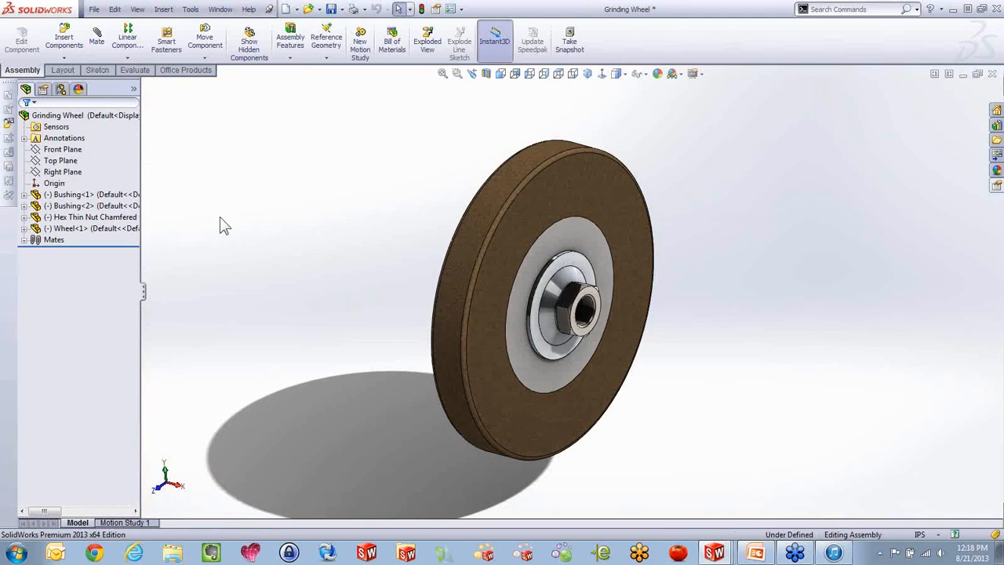
pyautogui.click(97, 10)
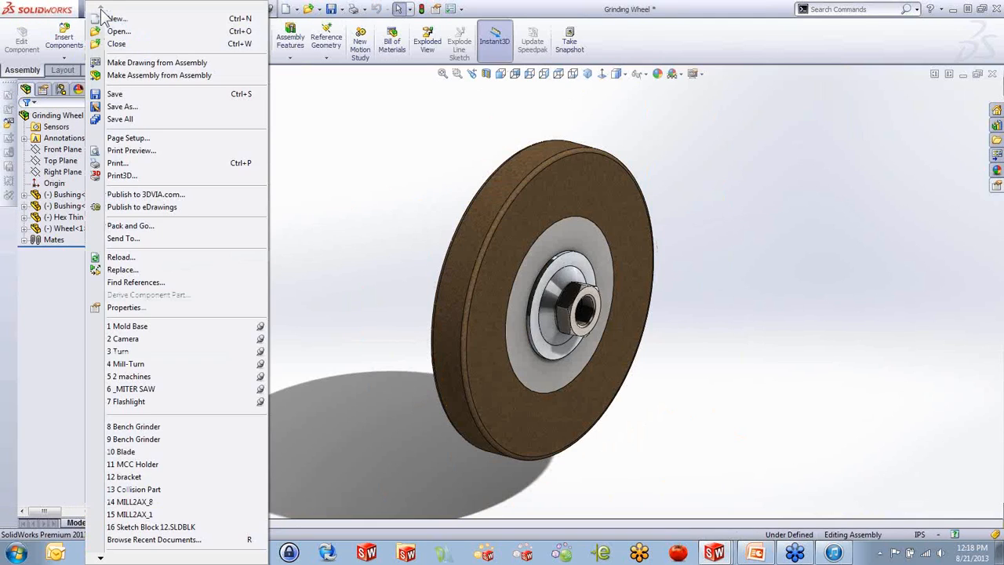
pyautogui.click(122, 307)
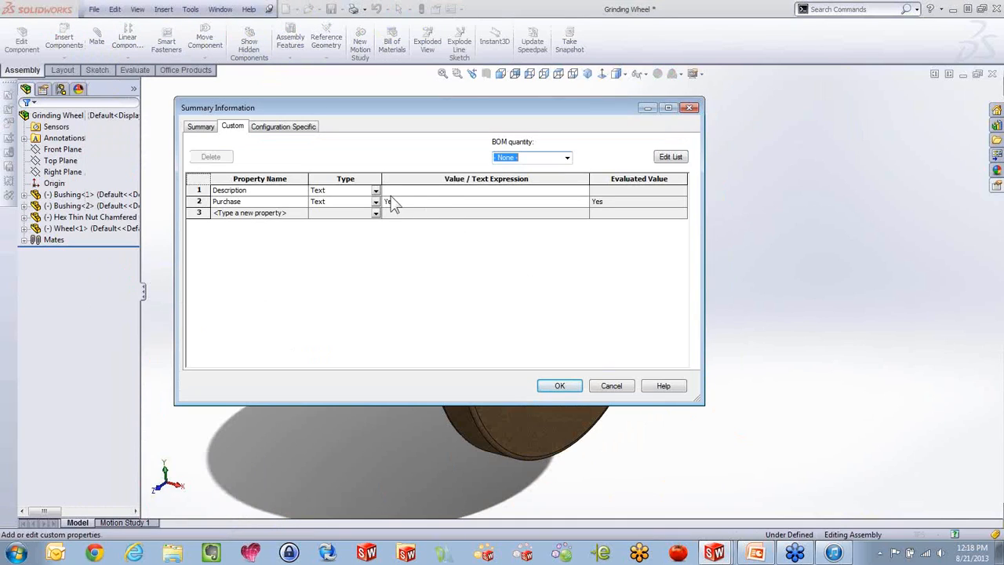
pyautogui.click(611, 385)
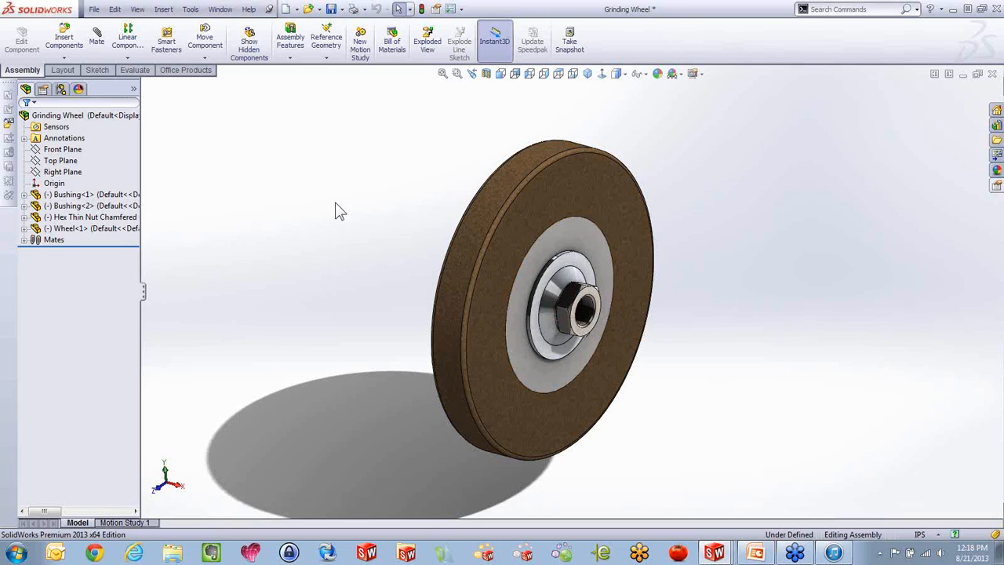
# Inspect the description field offered when saving the Grinding Wheel assembly as a copy, and cancel the save
pyautogui.click(94, 11)
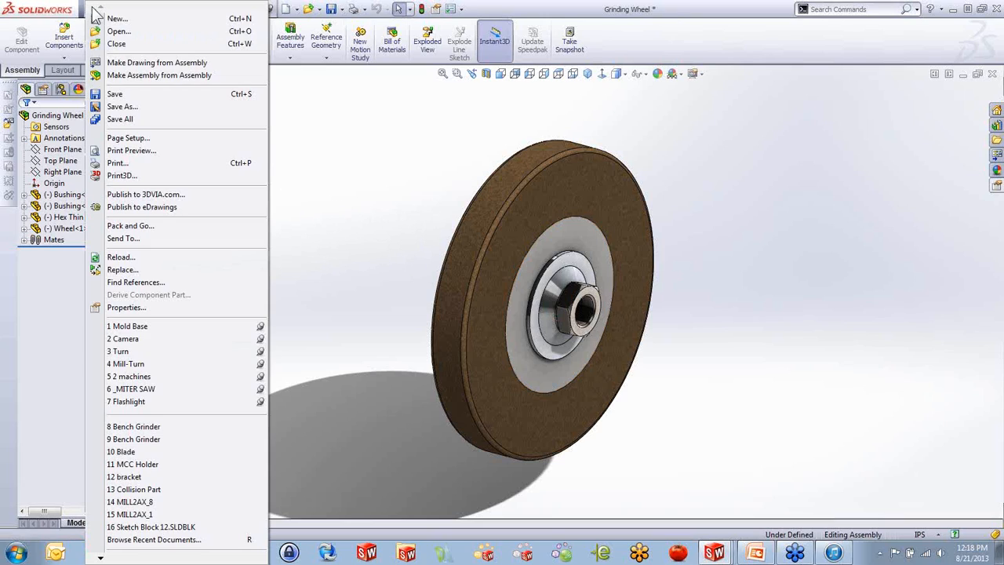
pyautogui.click(115, 107)
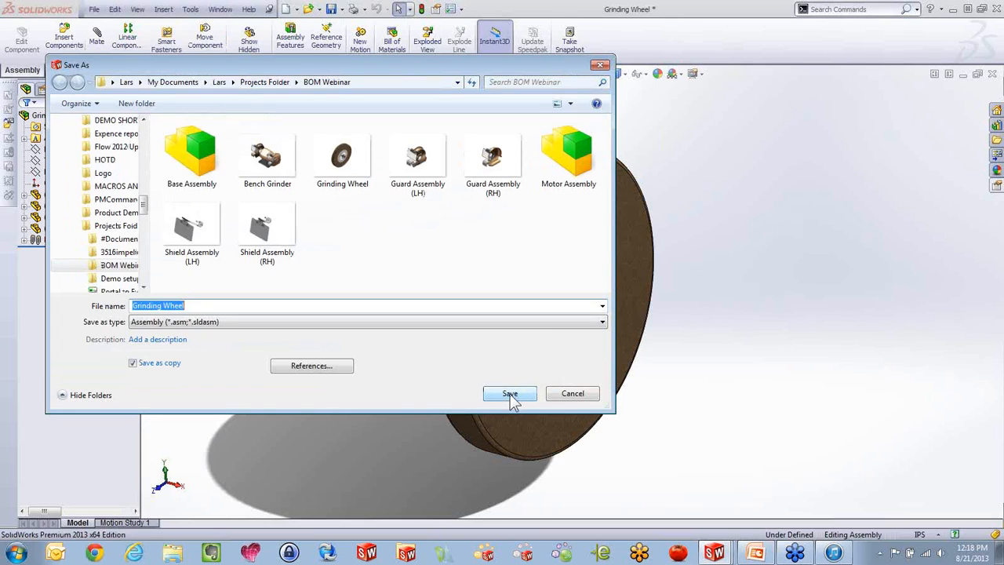
pyautogui.click(162, 339)
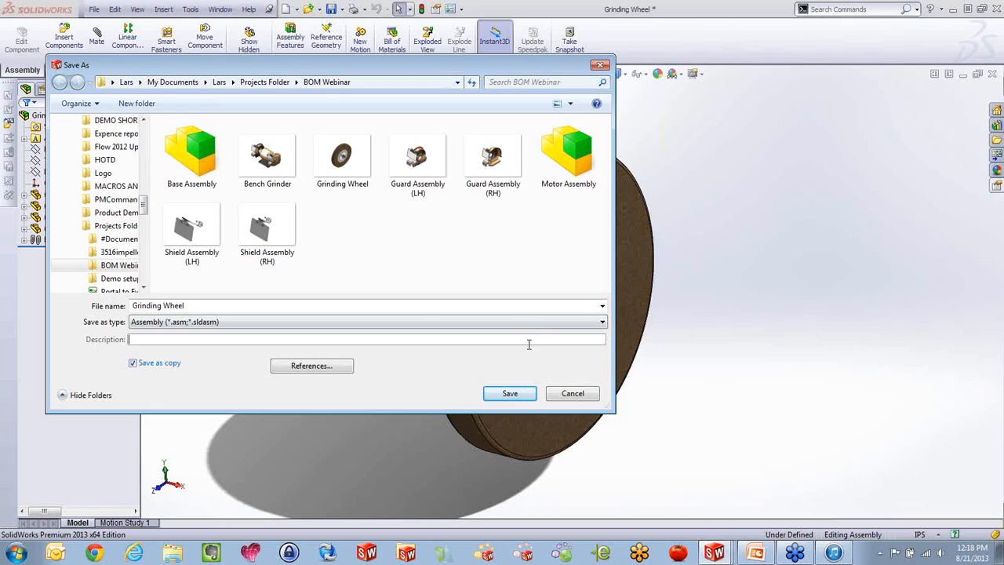
pyautogui.click(578, 396)
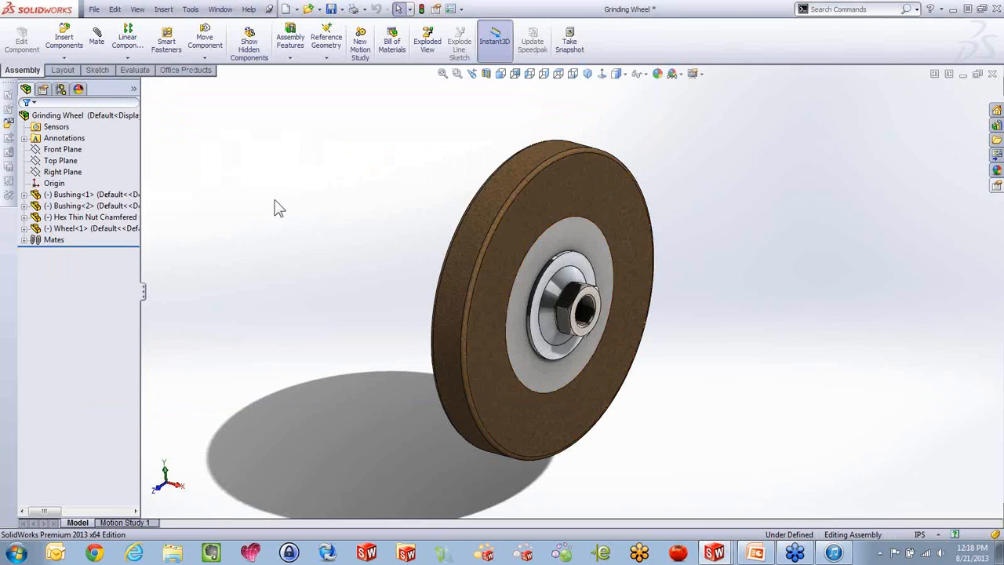
# In the Sheet5 bill of materials, set the Grinding Wheel's description to "HEllo Hello", keeping the link to the model property
pyautogui.hotkey('ctrl', 'Tab')
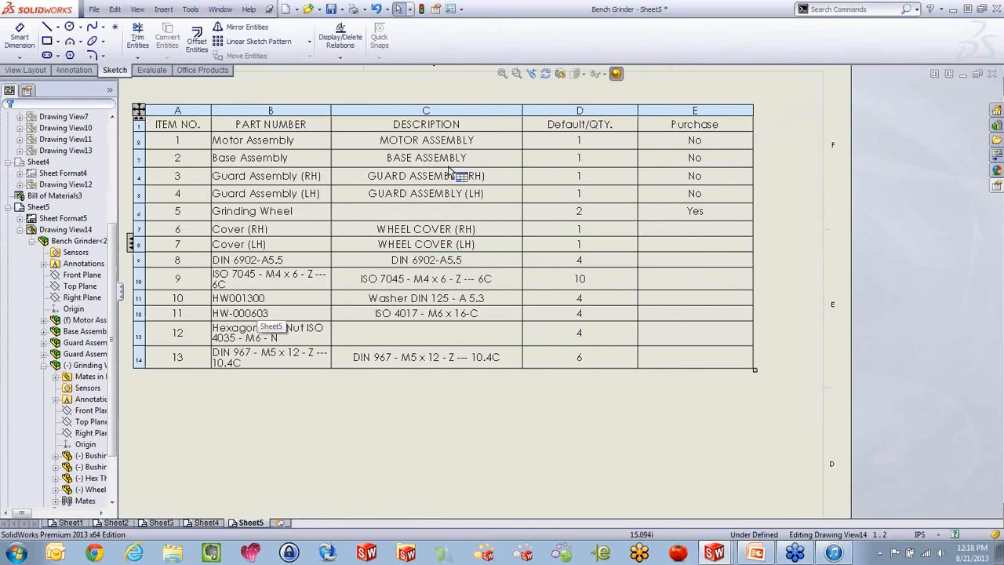
pyautogui.click(456, 279)
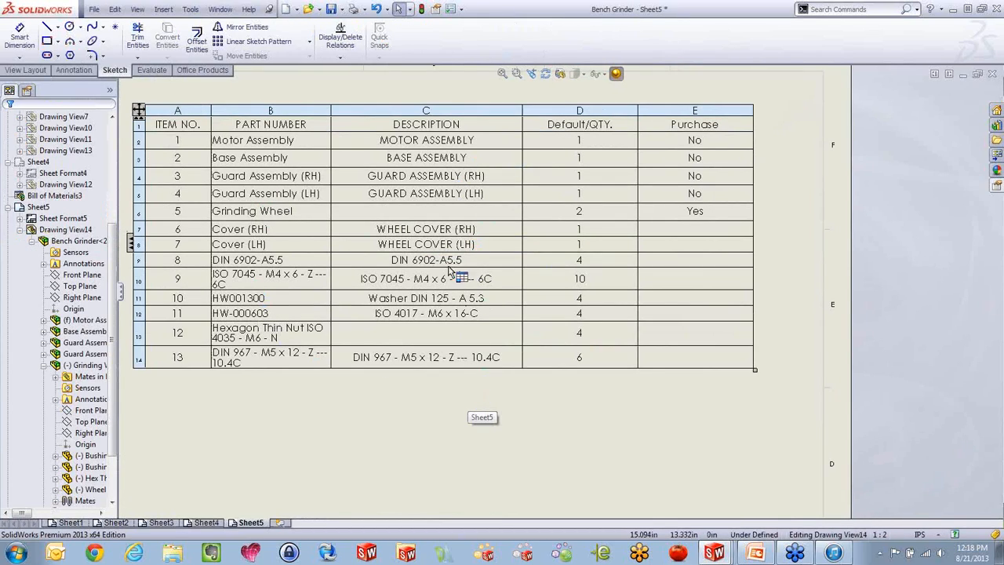
pyautogui.doubleClick(417, 214)
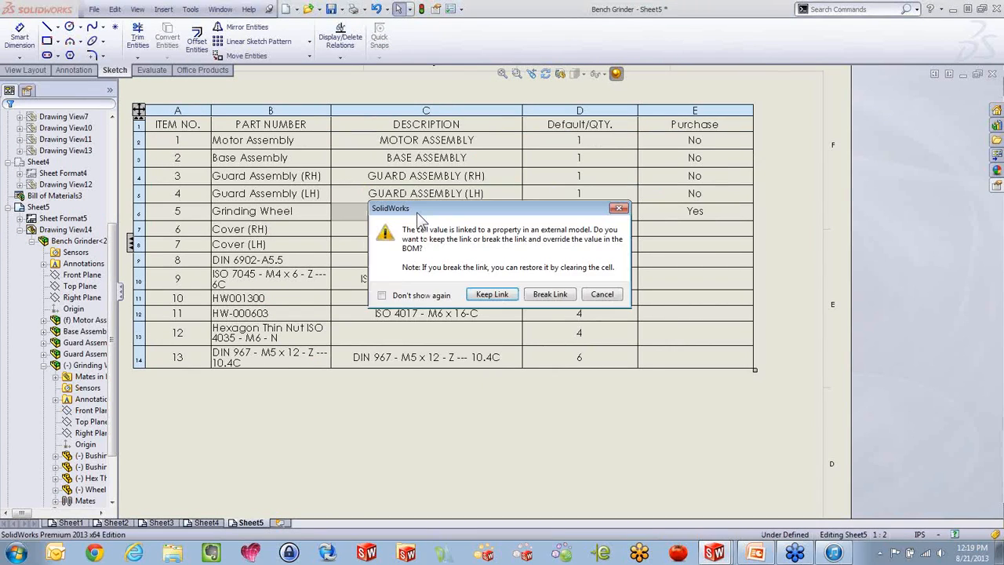
pyautogui.moveTo(416, 212); pyautogui.dragTo(438, 221)
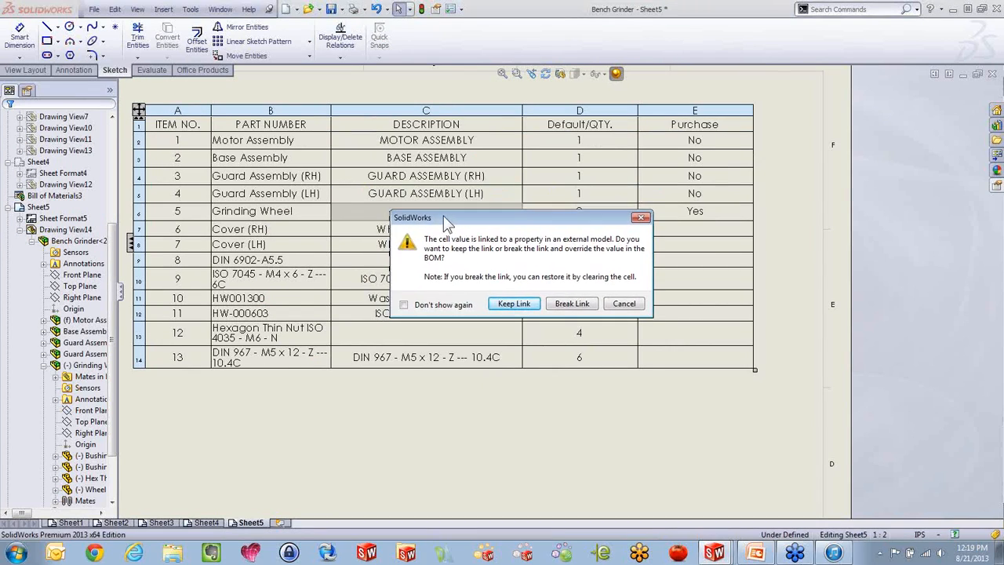
pyautogui.click(510, 310)
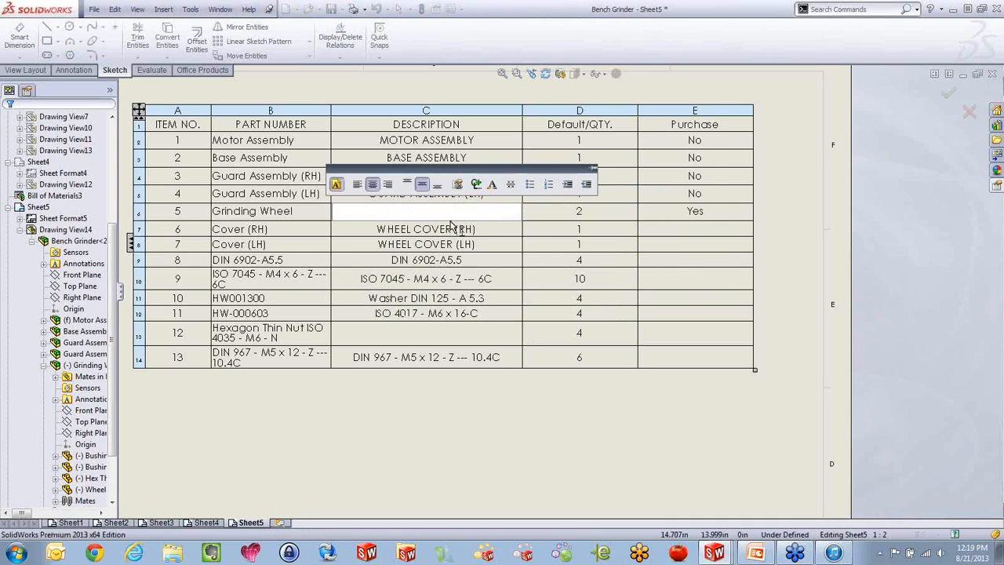
pyautogui.write('HEllo Hello')
pyautogui.click(559, 418)
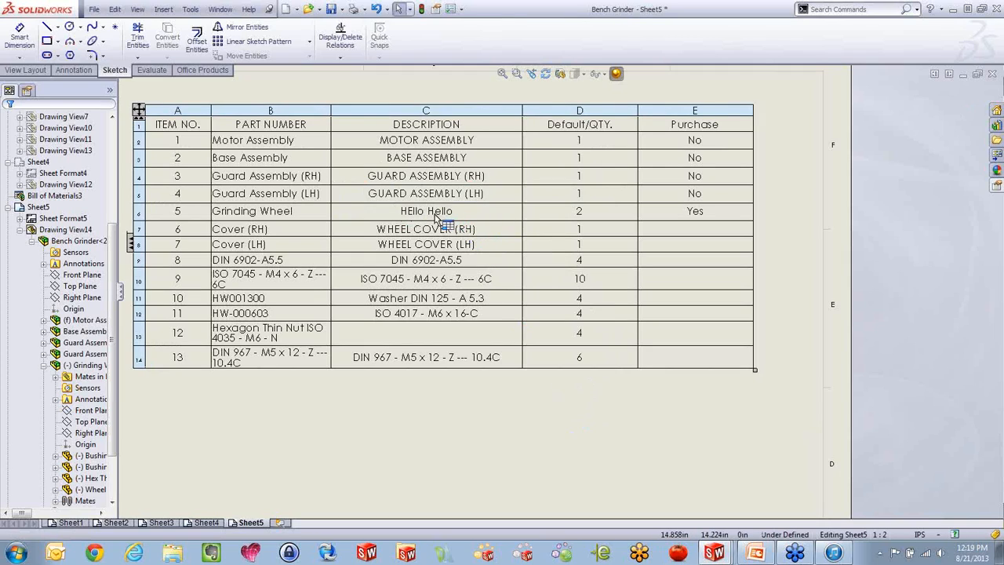
pyautogui.click(474, 413)
# Check the Grinding Wheel assembly's custom properties for the description entered in the bill of materials, and close them without changes
pyautogui.hotkey('ctrl', 'Tab')
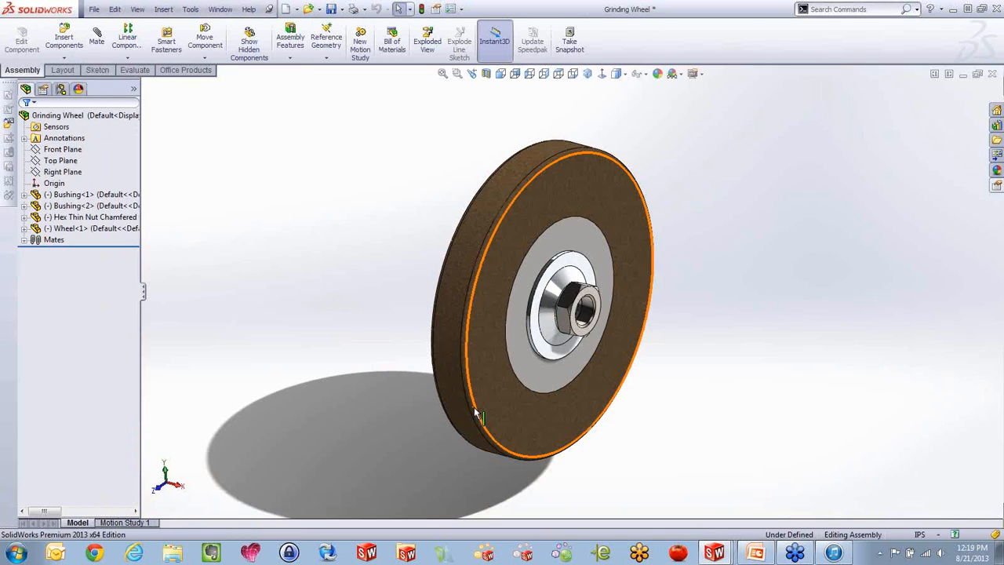
pyautogui.click(95, 9)
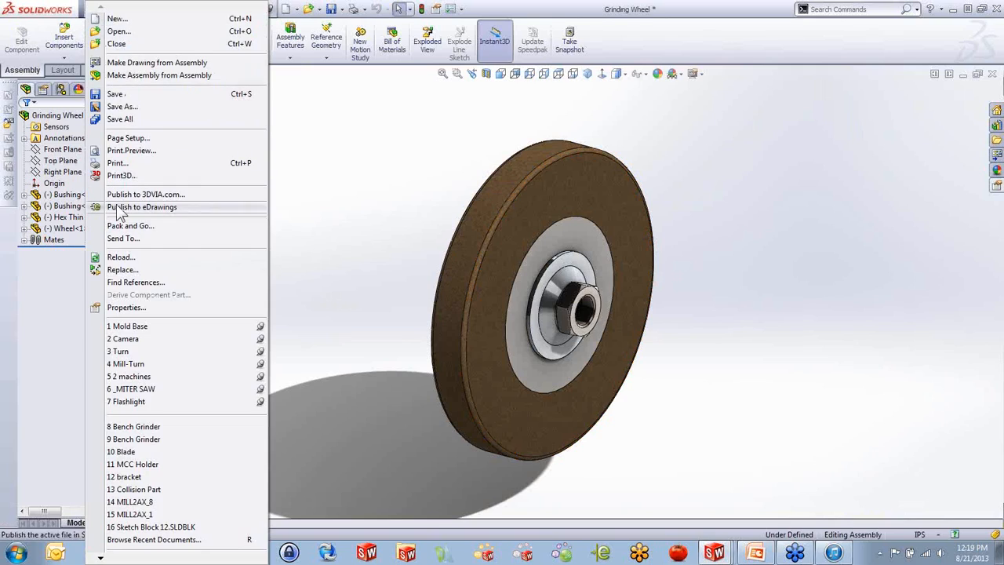
pyautogui.click(130, 309)
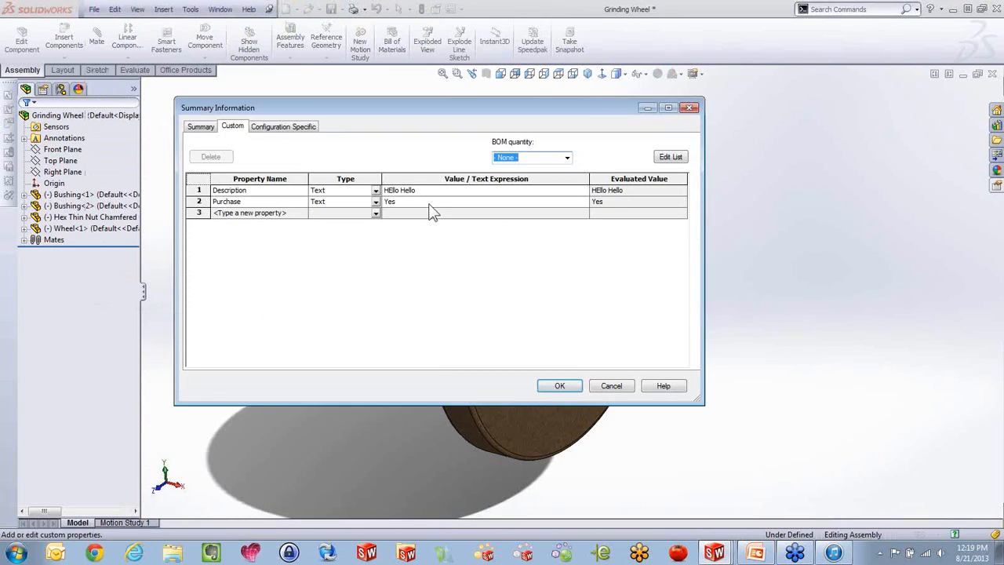
pyautogui.click(627, 387)
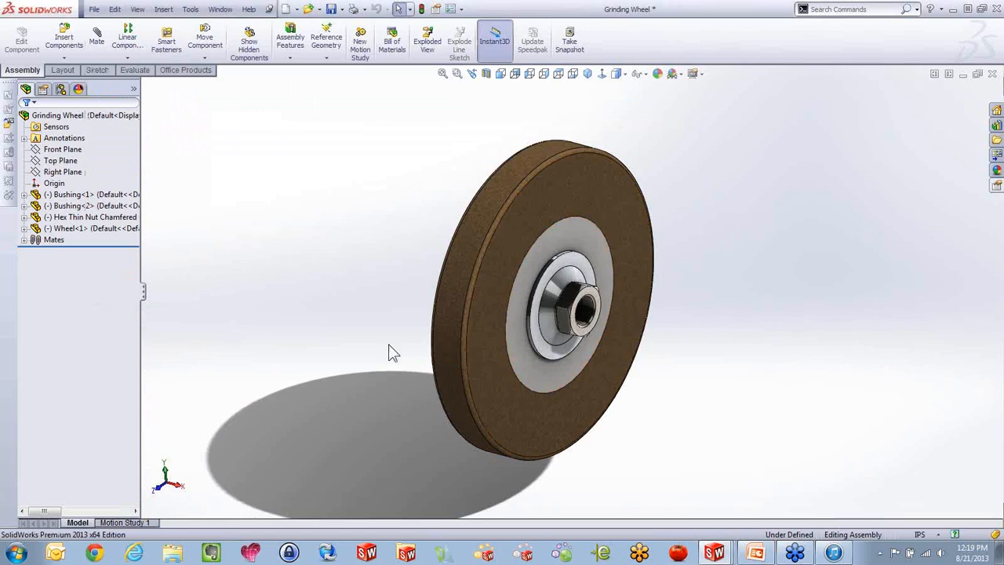
# Check the linked description in the Grinding Wheel's save-as-copy options, cancel the save, and return to the Sheet5 bill of materials
pyautogui.click(93, 9)
pyautogui.moveTo(113, 10)
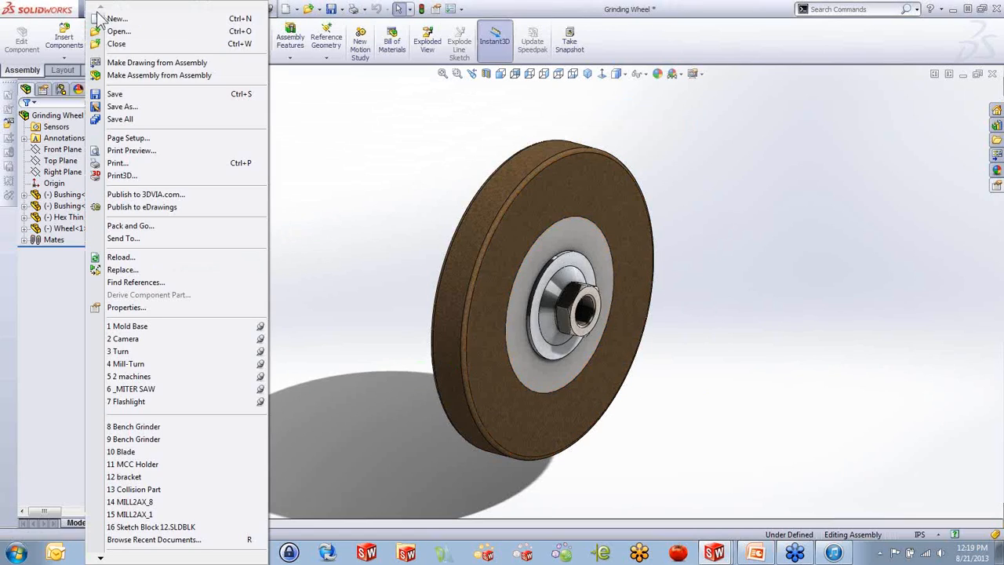
pyautogui.click(102, 106)
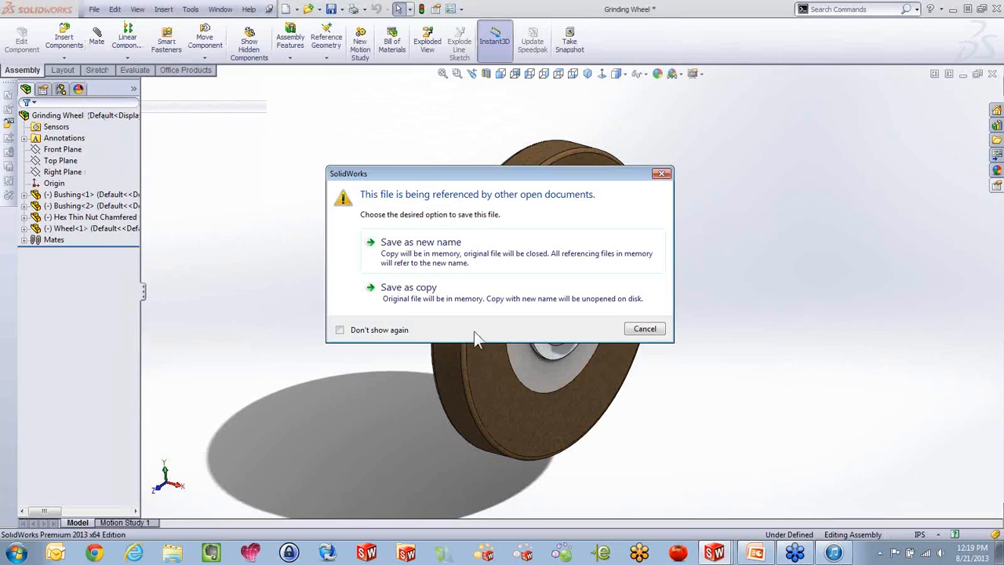
pyautogui.click(460, 294)
pyautogui.click(164, 342)
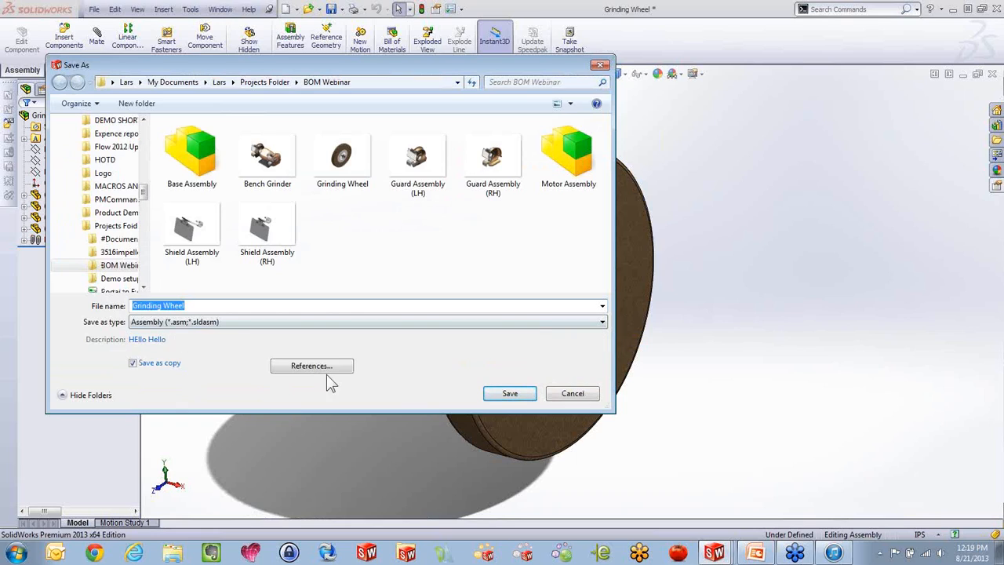
pyautogui.click(588, 396)
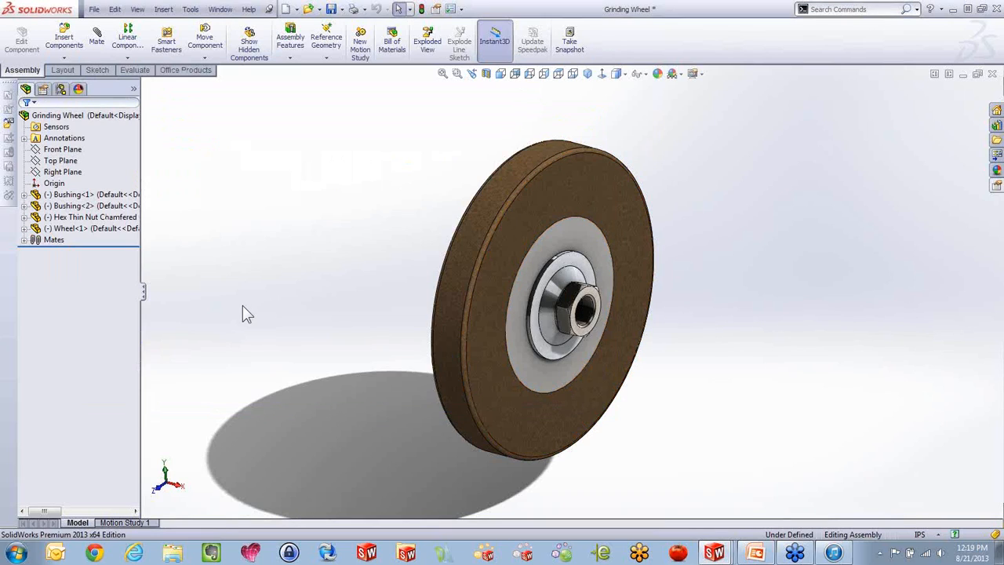
pyautogui.hotkey('ctrl', 'Tab')
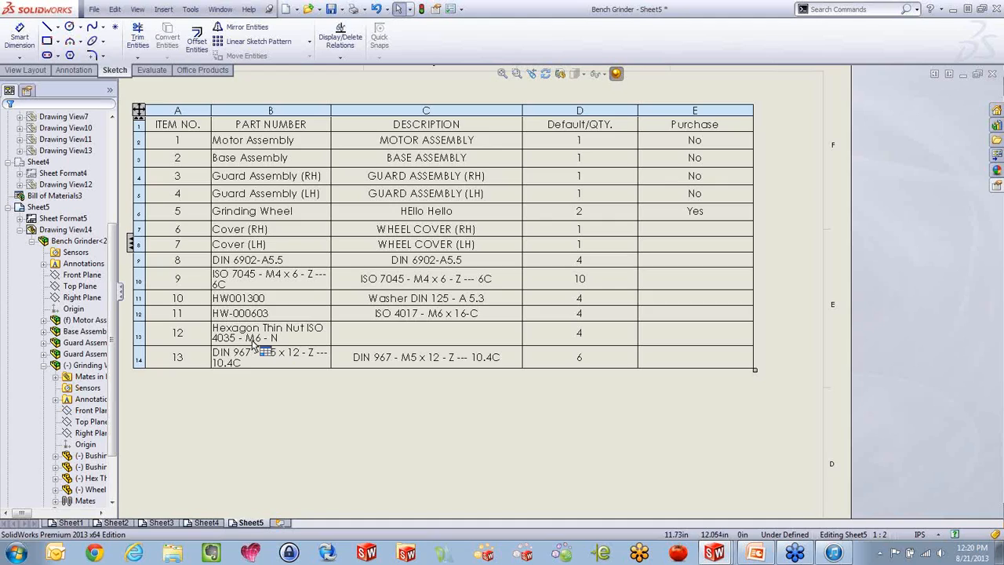
# Add a custom property named "MY Part Number" with the text value SH-10 to the Grinding Wheel assembly
pyautogui.scroll(2, 258, 345)
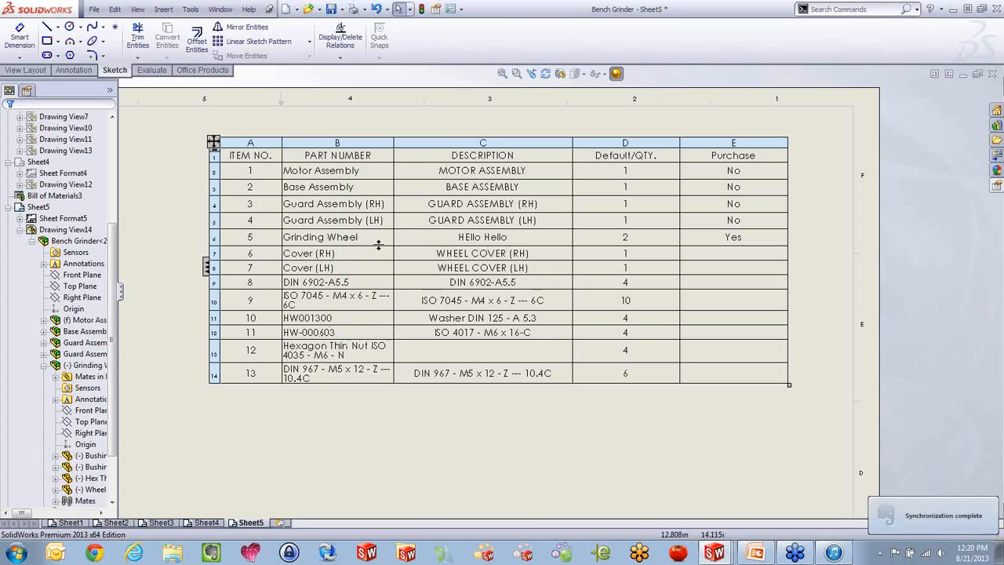
pyautogui.click(351, 400)
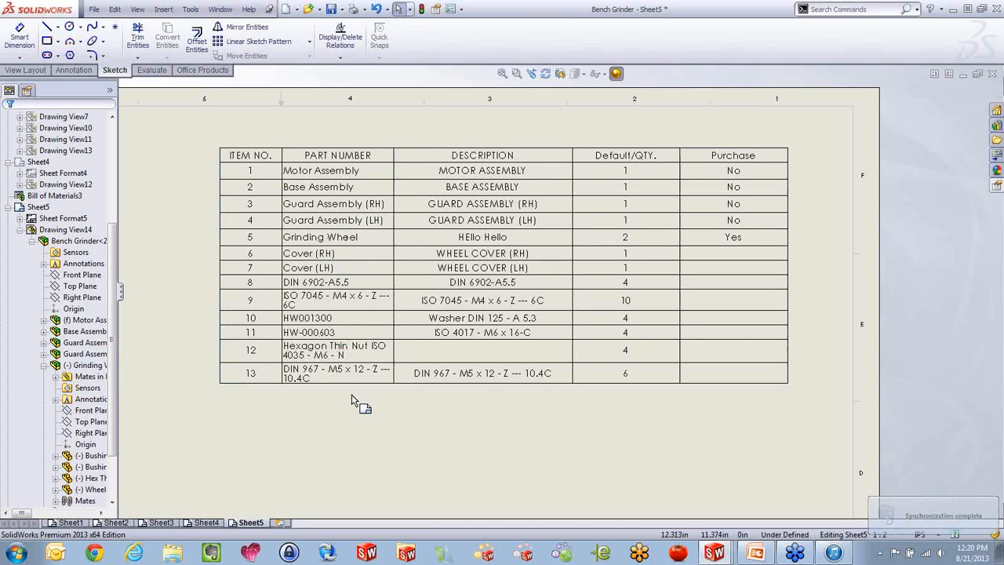
pyautogui.hotkey('ctrl', 'Tab')
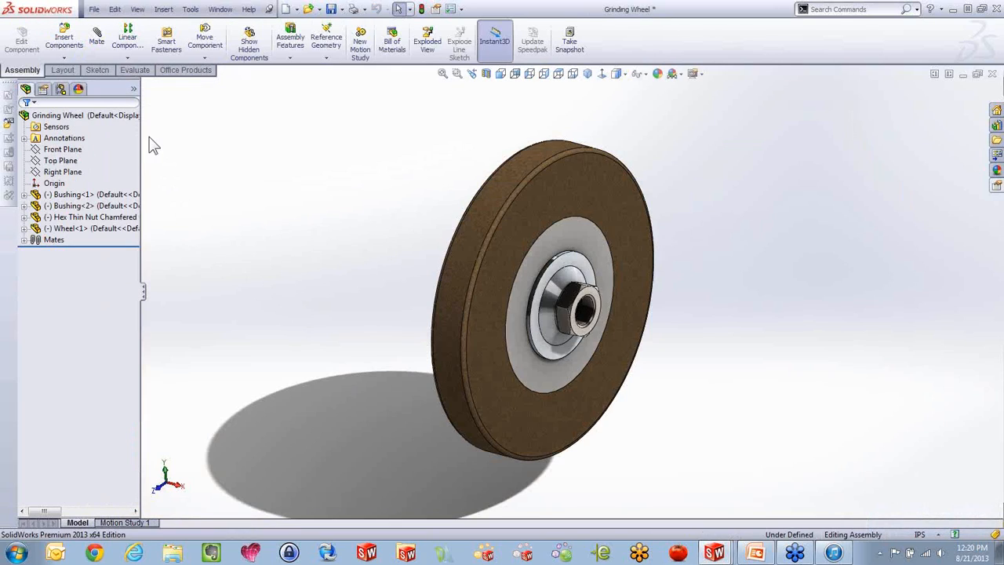
pyautogui.click(93, 9)
pyautogui.click(125, 306)
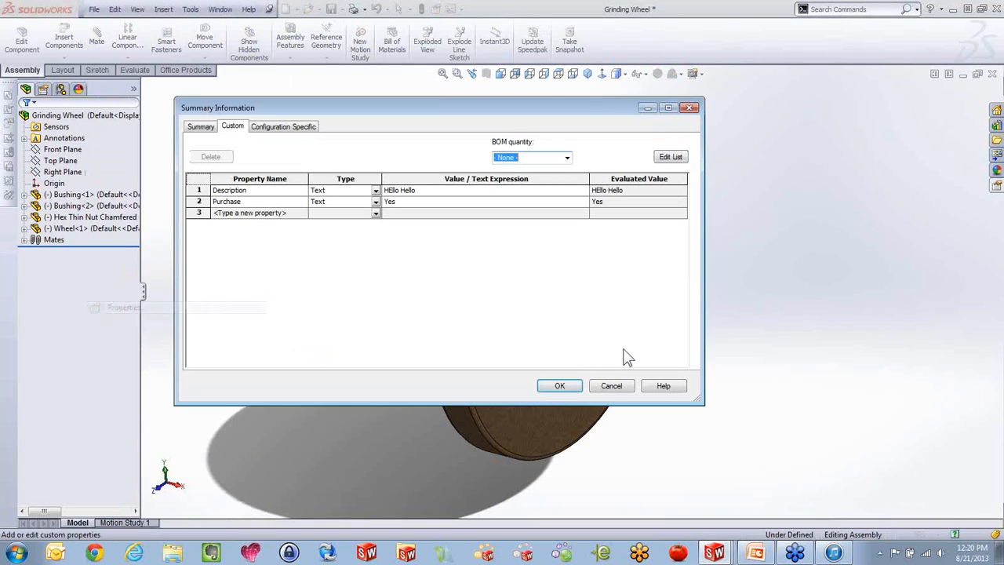
pyautogui.click(270, 214)
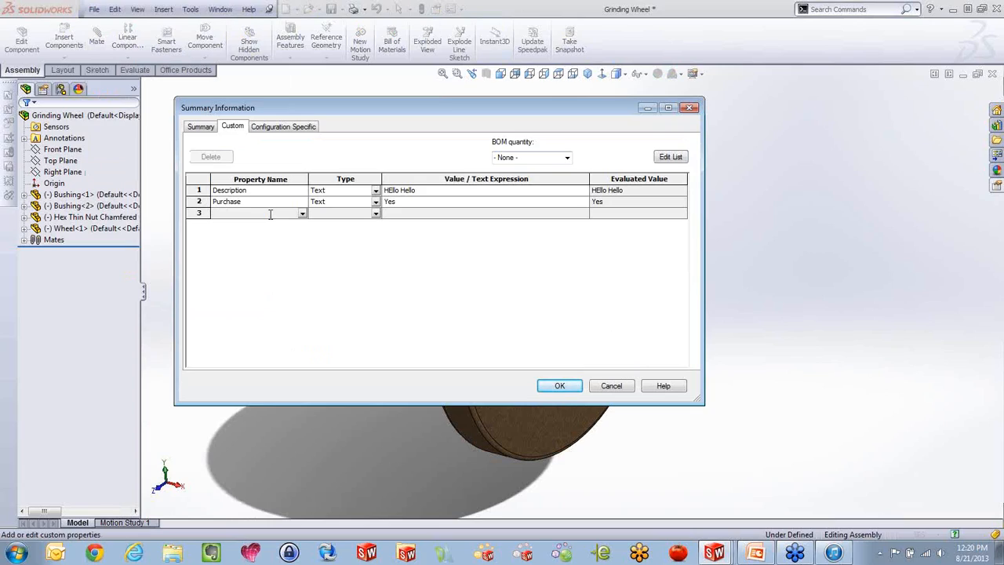
pyautogui.write('MY Part Number')
pyautogui.click(403, 214)
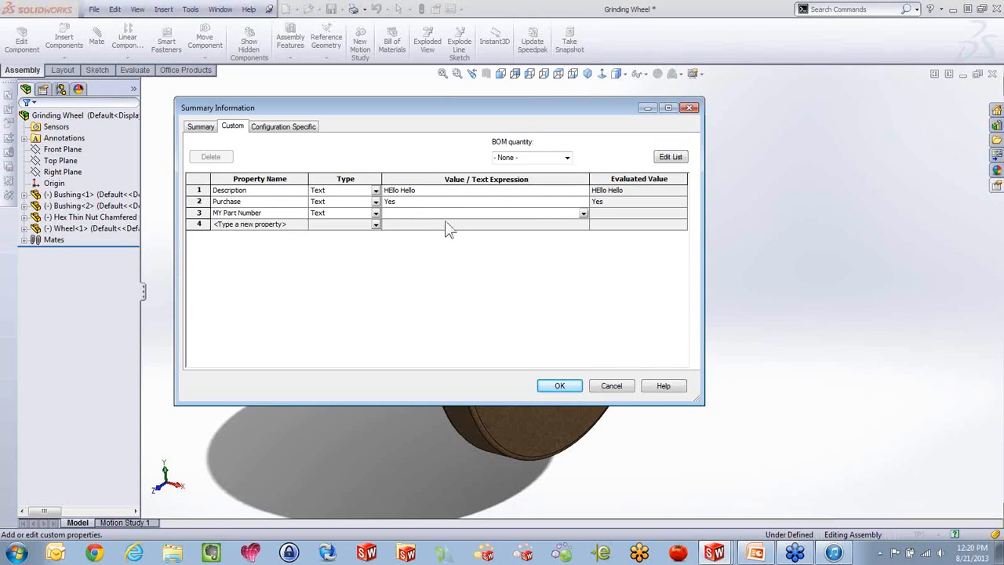
pyautogui.write('SH-10')
pyautogui.click(559, 385)
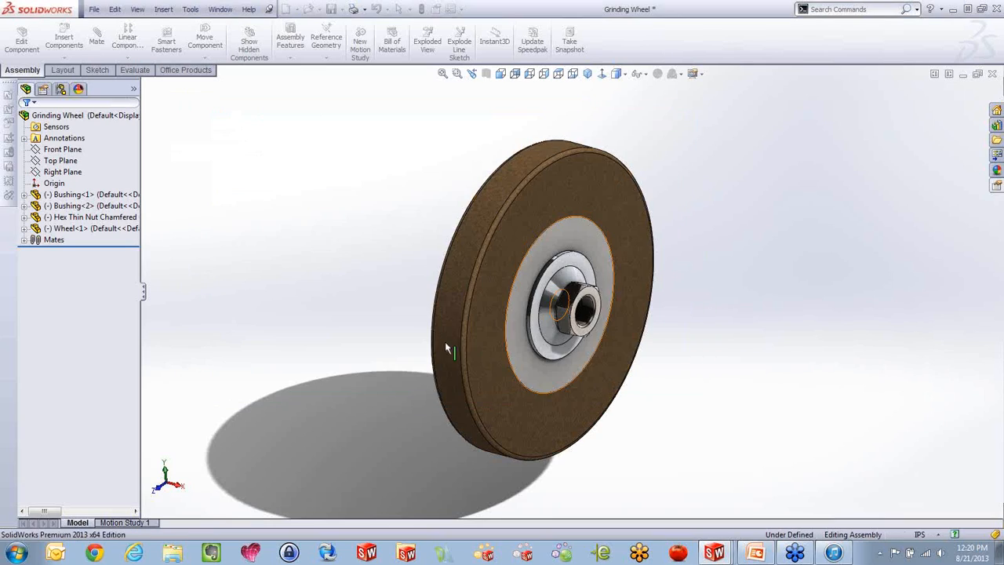
# In the Sheet5 bill of materials, change the PART NUMBER column to show the custom property MY Part Number
pyautogui.hotkey('ctrl', 'Tab')
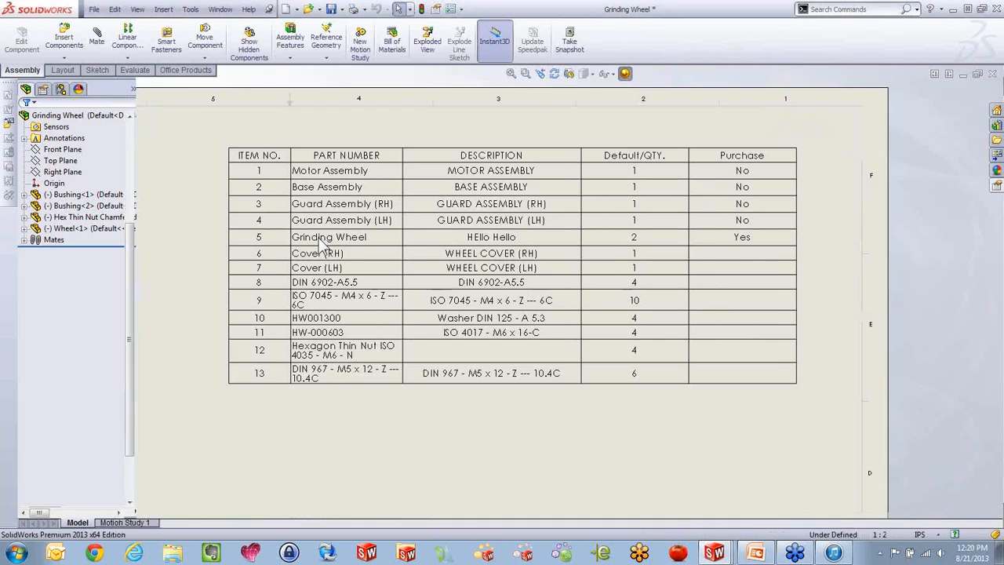
pyautogui.click(345, 140)
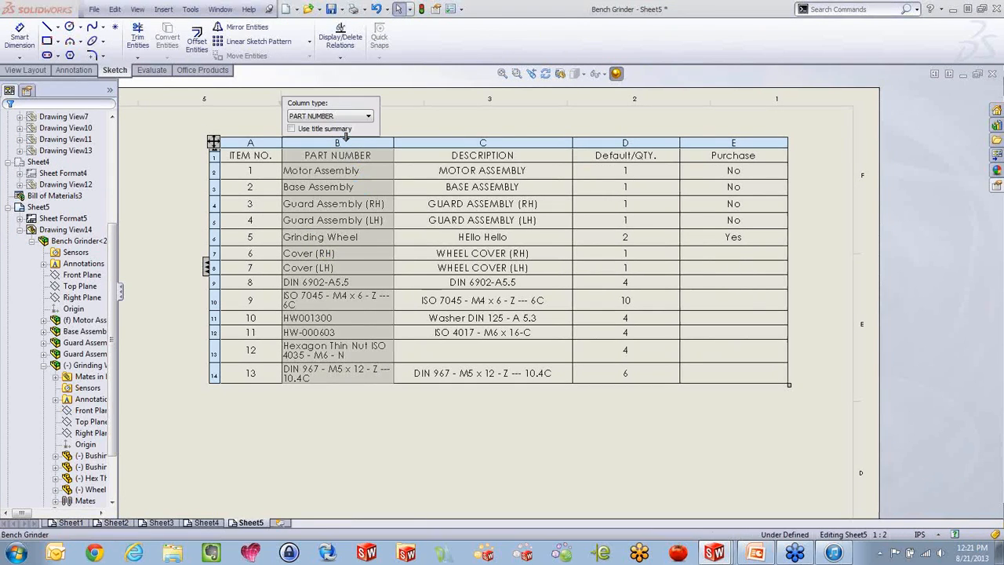
pyautogui.click(349, 117)
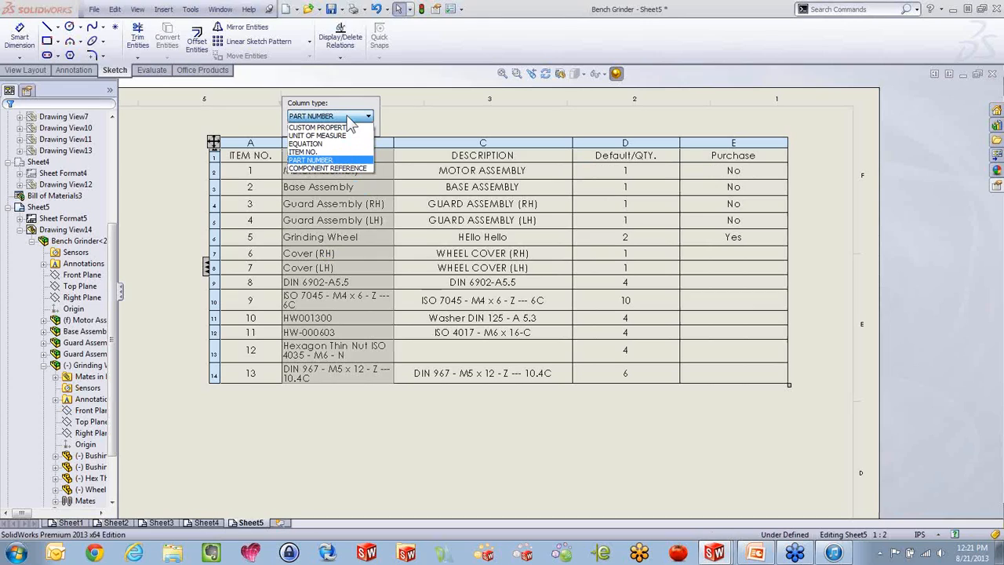
pyautogui.click(345, 127)
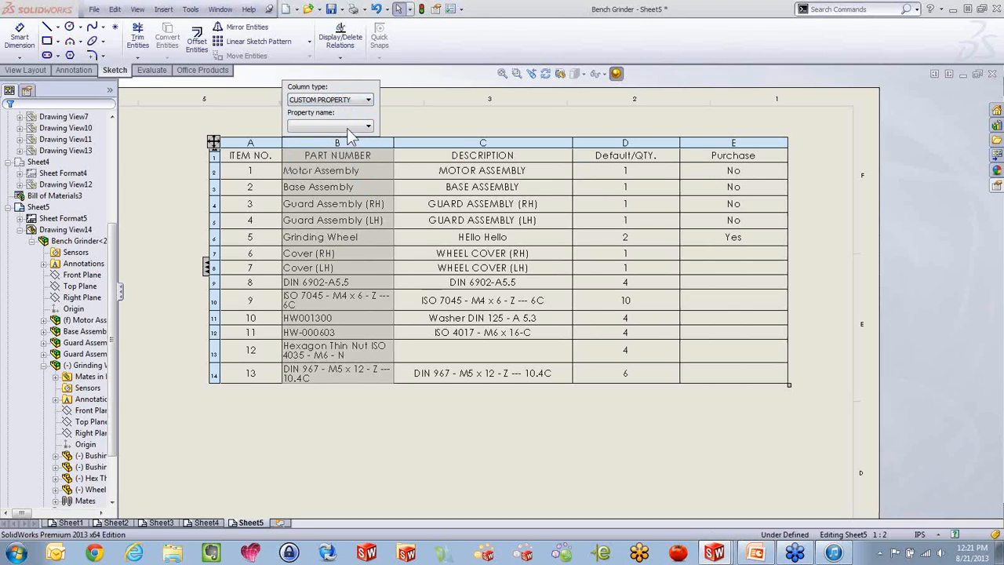
pyautogui.click(350, 128)
pyautogui.click(333, 211)
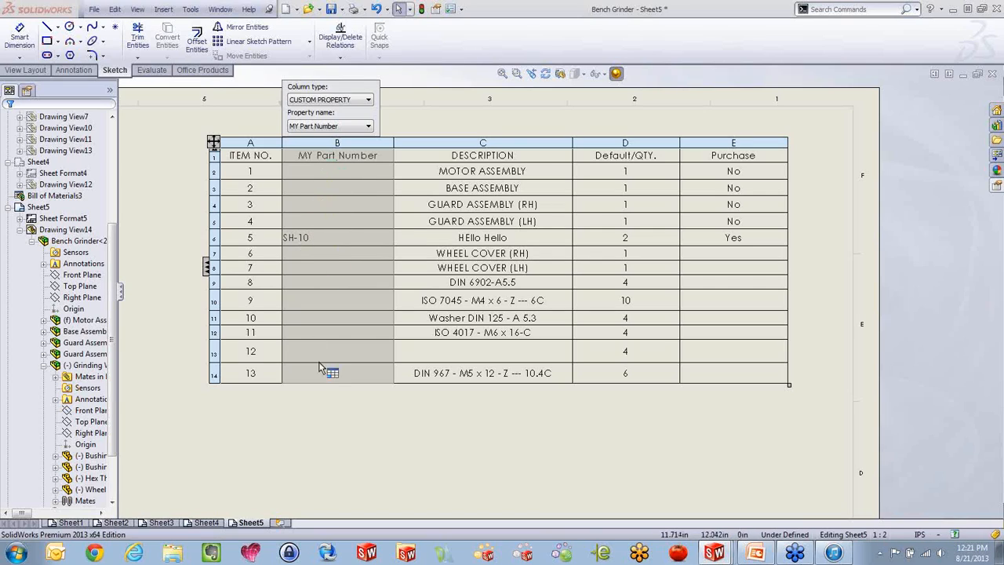
pyautogui.click(319, 424)
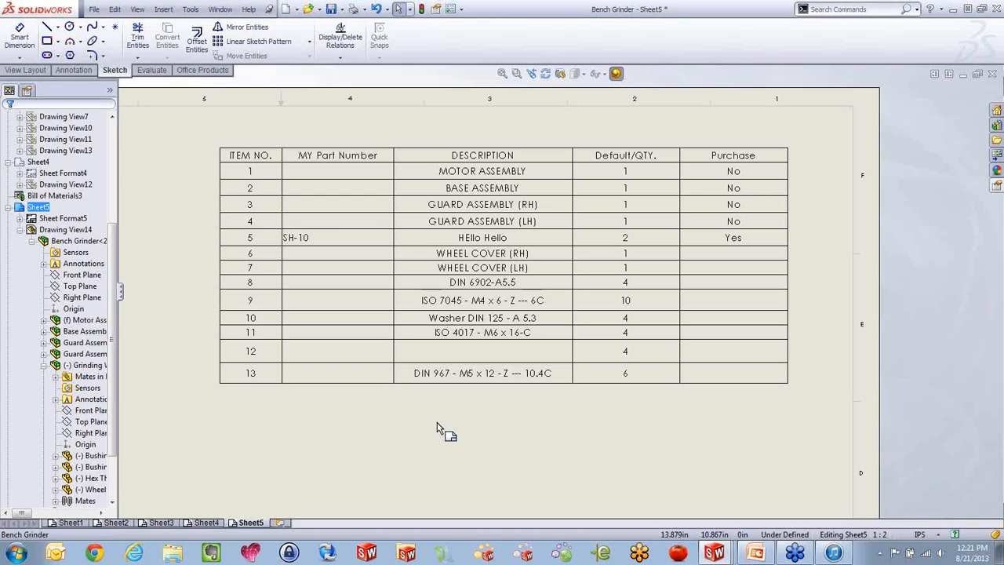
# Move the bill of materials slightly down and to the left on Sheet5, and save it to the Desktop as a table template named My BOM
pyautogui.scroll(3, 433, 439)
pyautogui.scroll(-2, 398, 320)
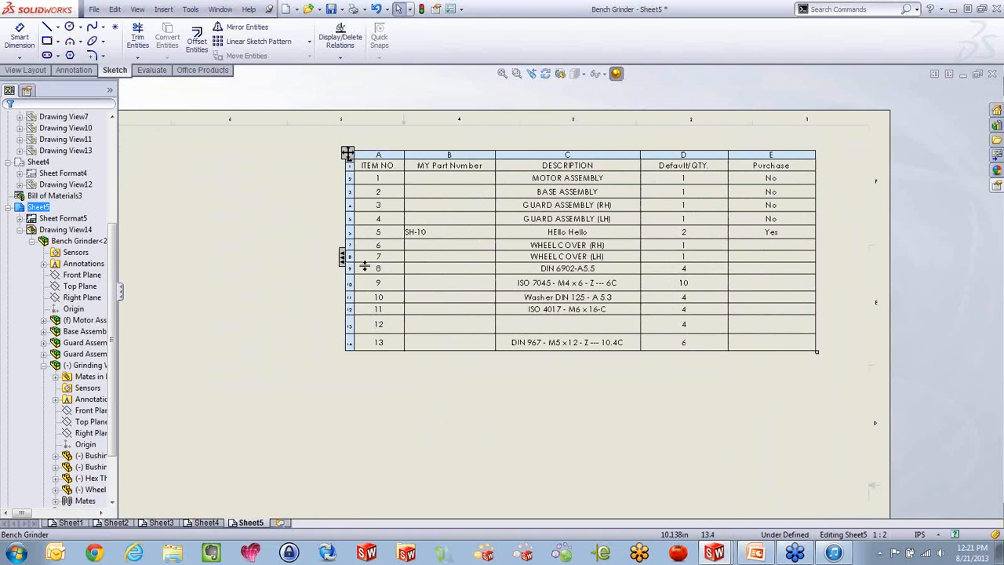
pyautogui.click(348, 154)
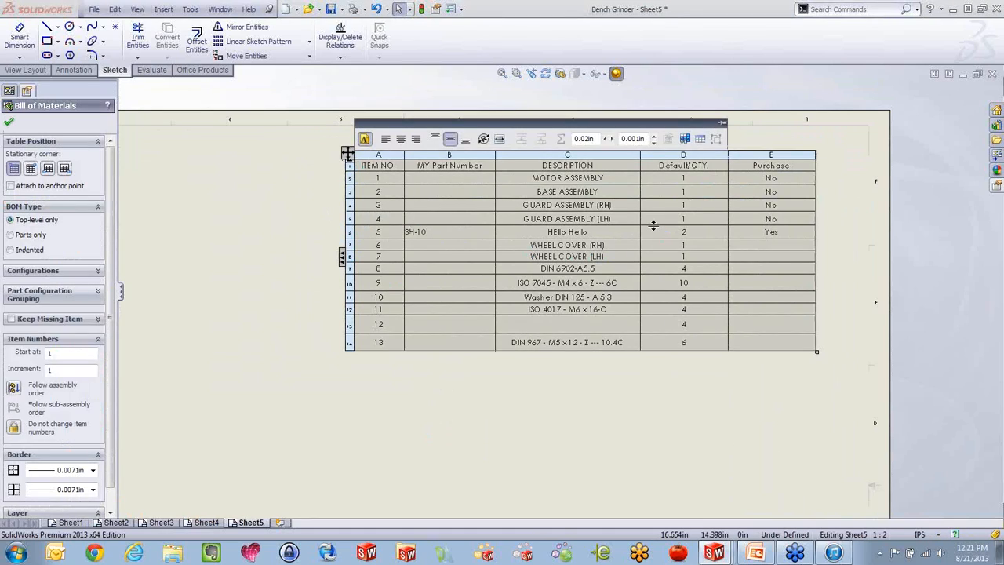
pyautogui.click(560, 371)
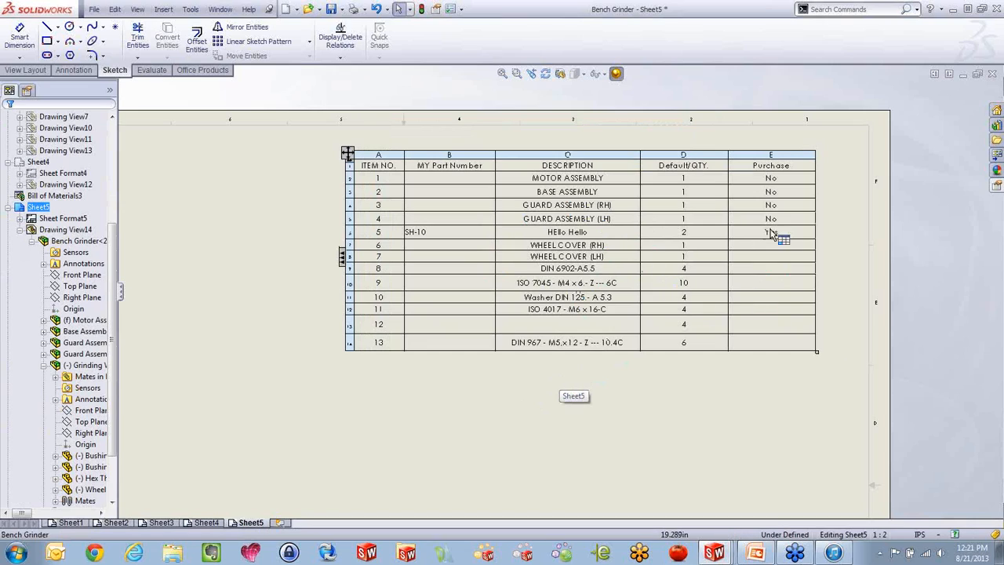
pyautogui.moveTo(349, 155); pyautogui.dragTo(319, 179)
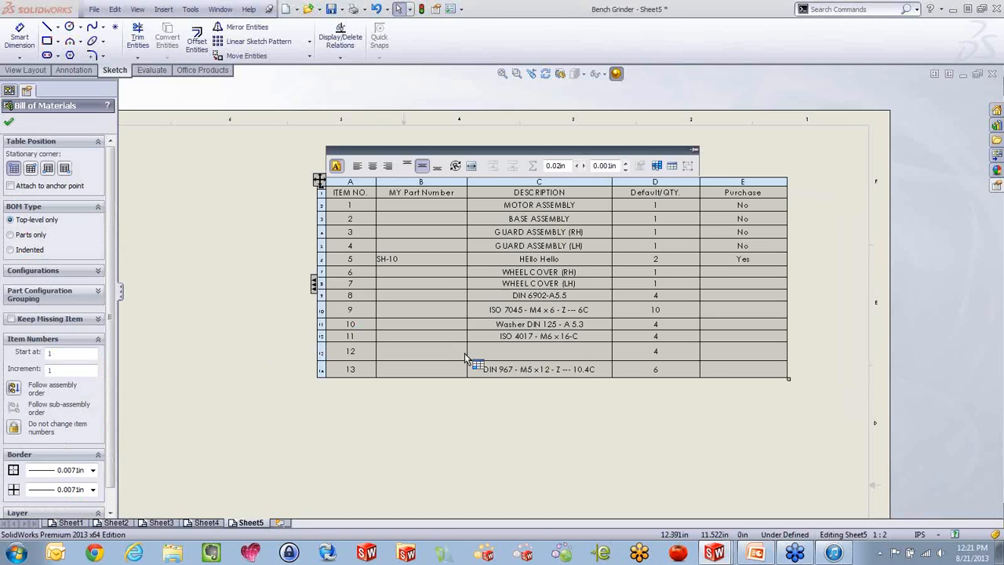
pyautogui.rightClick(432, 311)
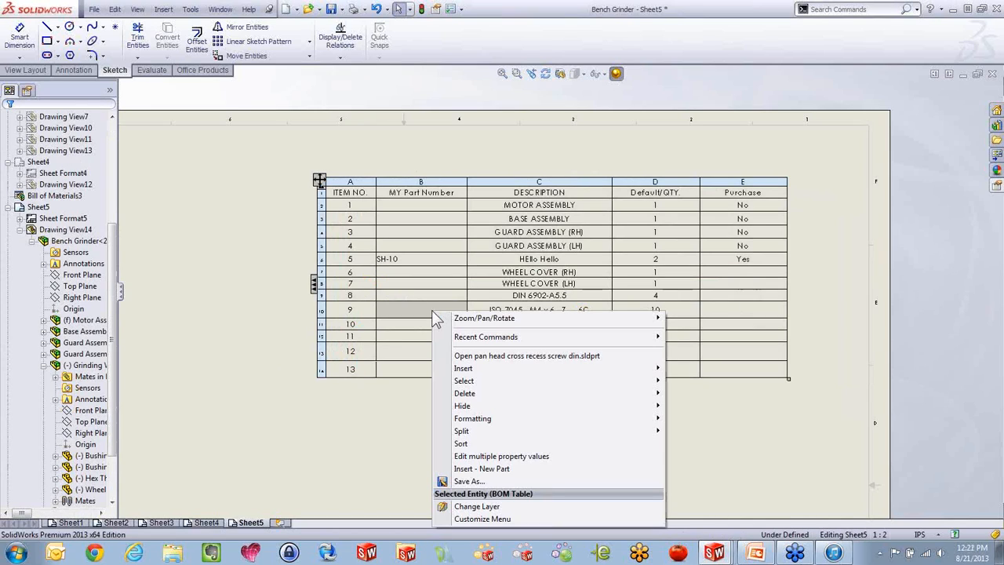
pyautogui.click(468, 482)
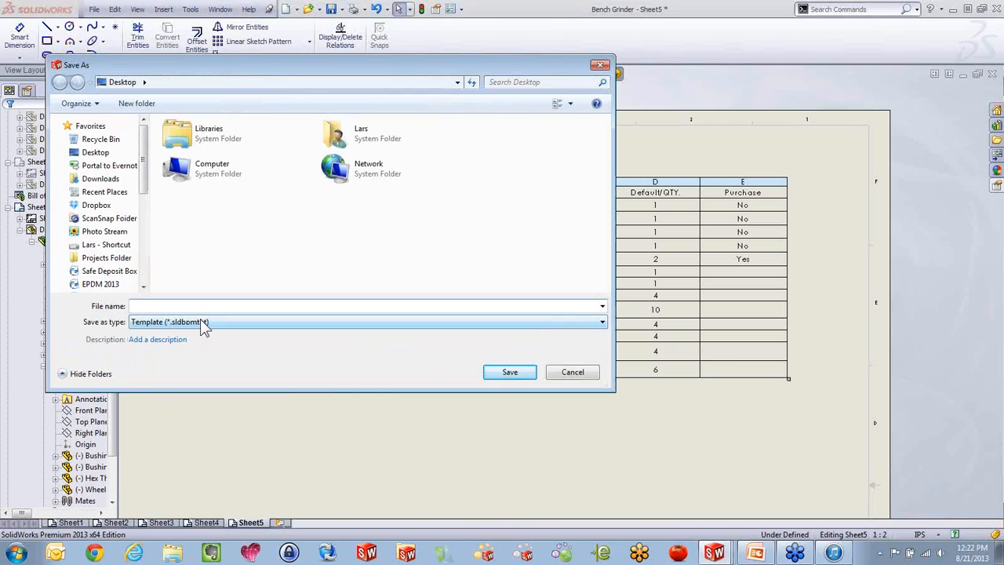
pyautogui.write('My BOM')
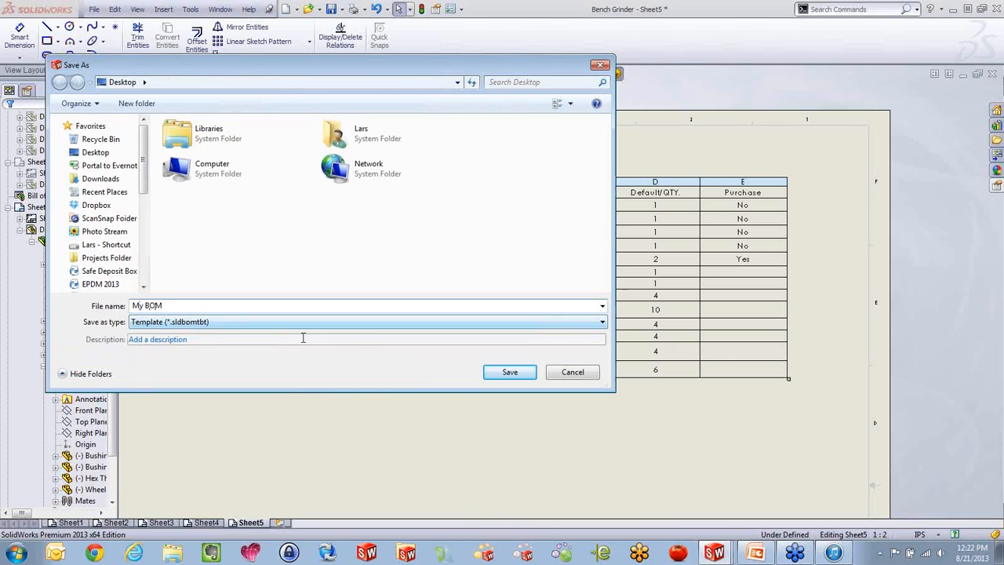
pyautogui.click(524, 370)
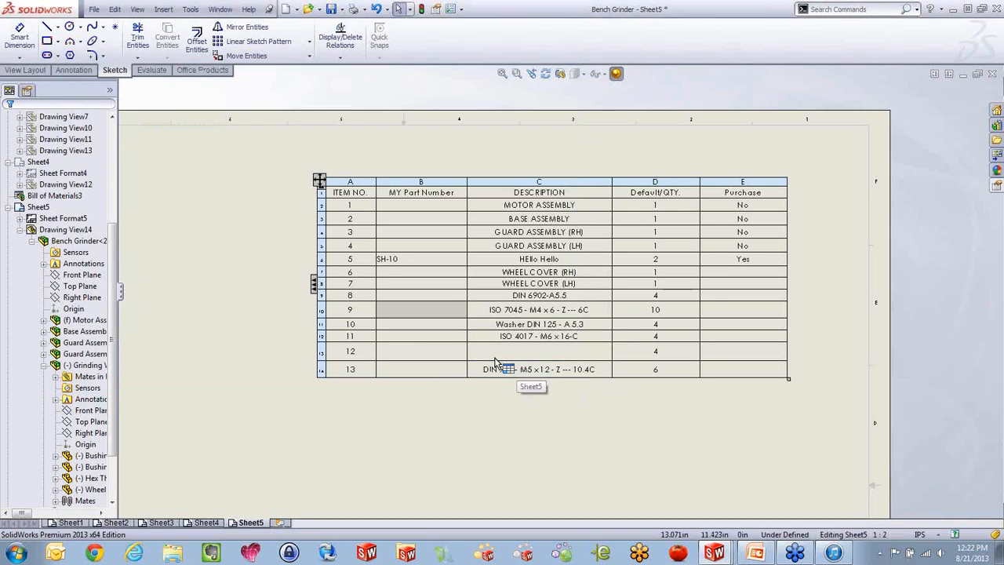
# Delete the bill of materials and insert a new top-level one for the Bench Grinder view from the My BOM template, placed above the view
pyautogui.click(319, 179)
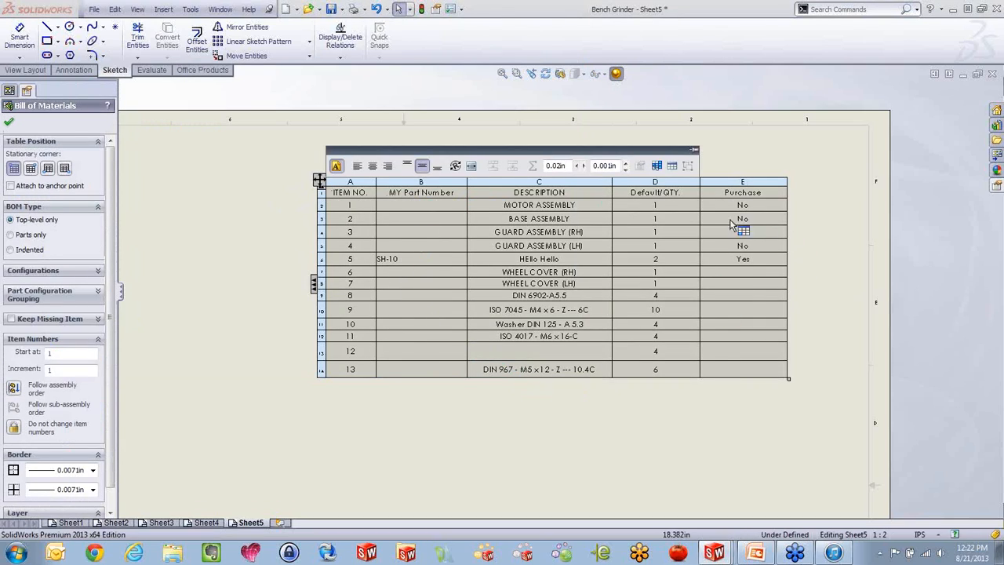
pyautogui.press('Delete')
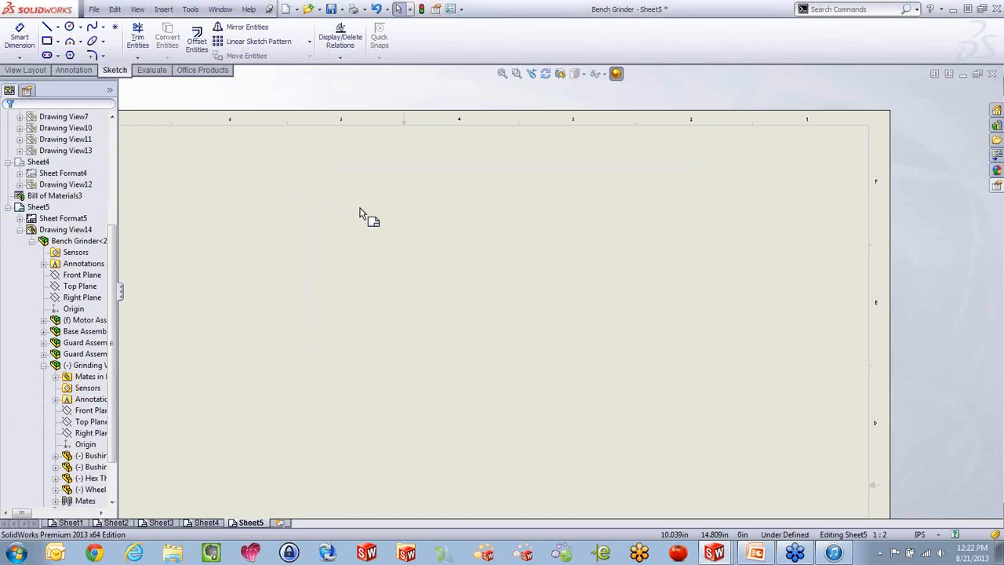
pyautogui.scroll(5, 361, 209)
pyautogui.scroll(-4, 383, 477)
pyautogui.click(419, 319)
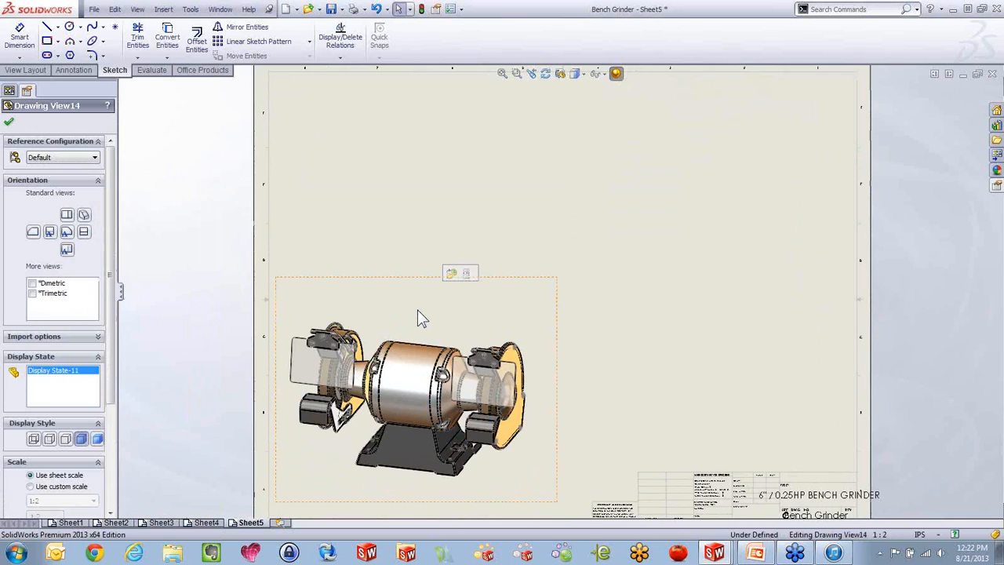
pyautogui.click(418, 311)
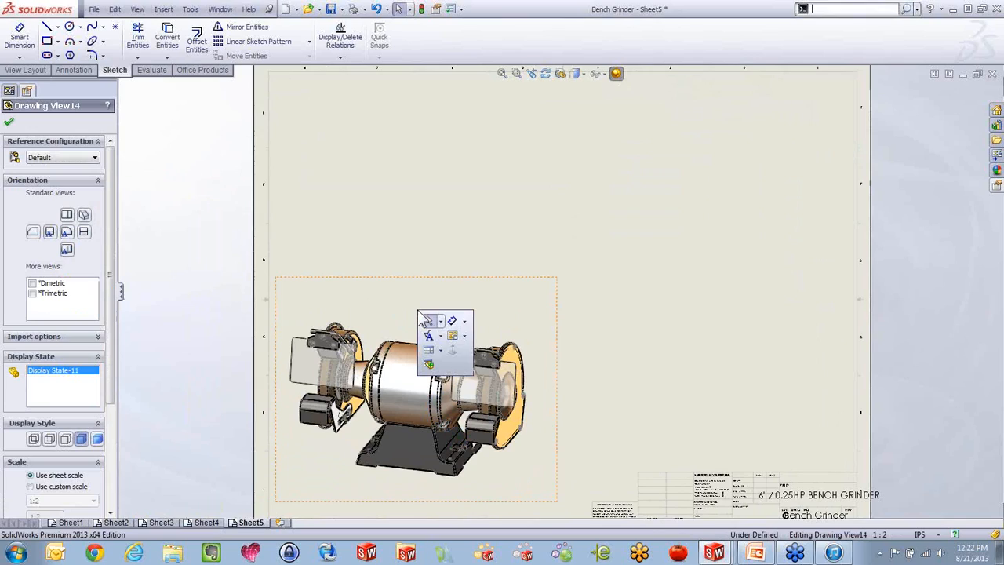
pyautogui.click(429, 364)
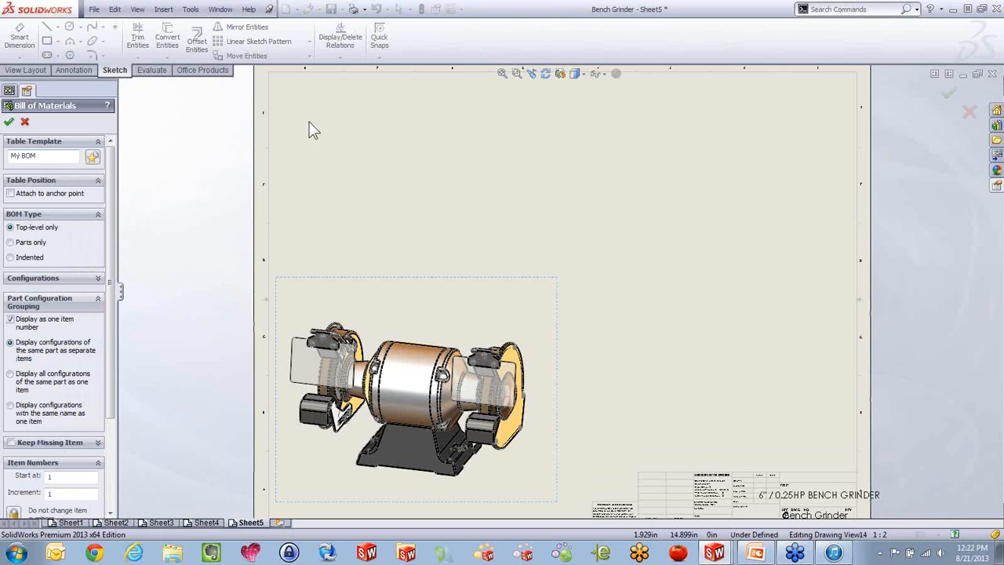
pyautogui.click(10, 124)
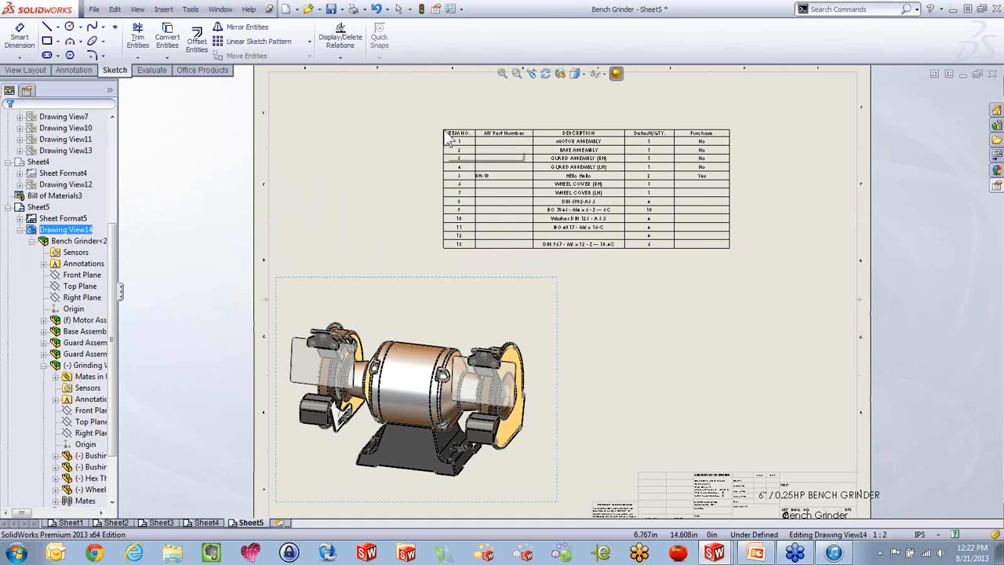
pyautogui.click(444, 131)
# Attach the new bill of materials to the sheet's anchor point
pyautogui.scroll(-1, 566, 169)
pyautogui.scroll(-2, 571, 176)
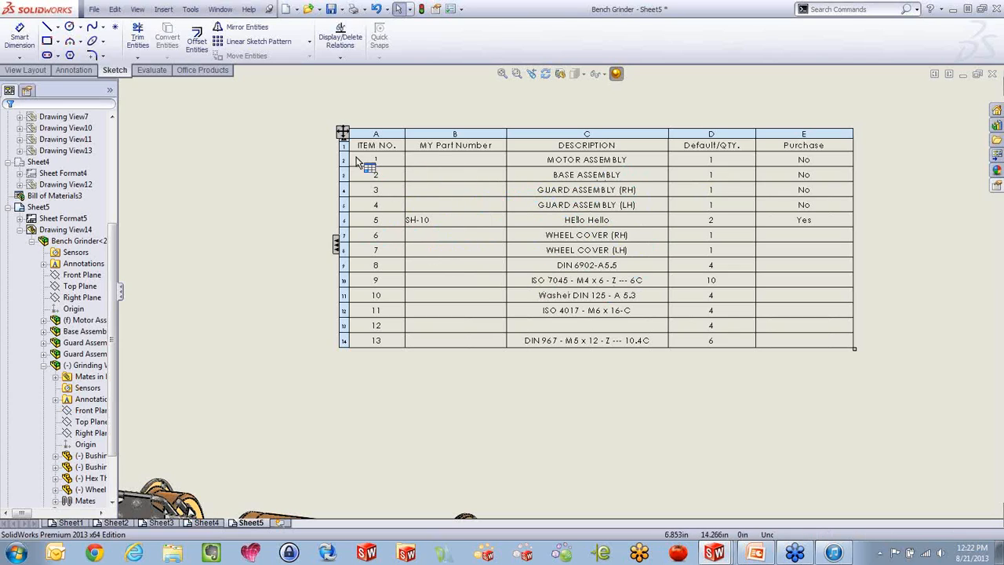
pyautogui.click(345, 135)
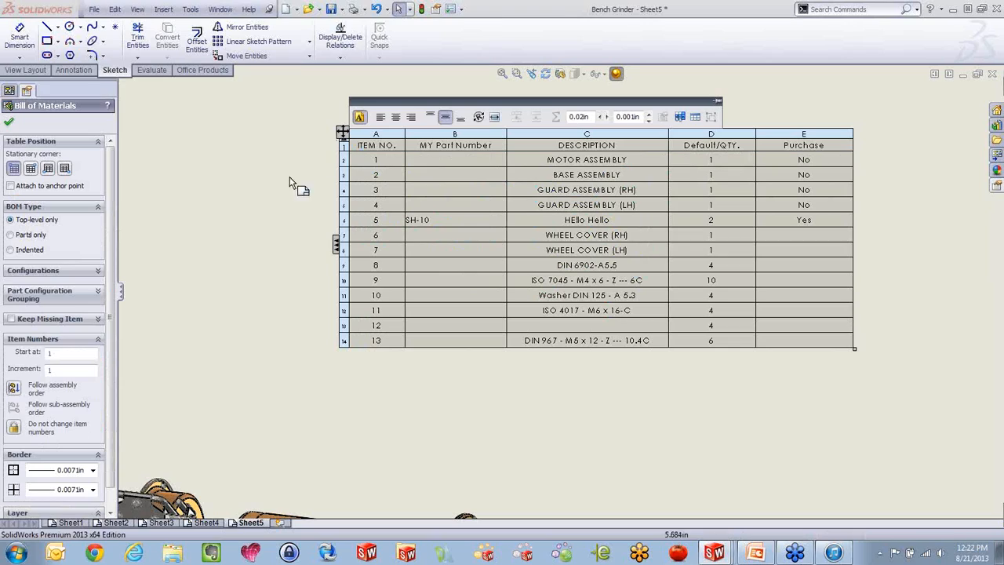
pyautogui.click(10, 186)
pyautogui.scroll(5, 314, 284)
pyautogui.scroll(-3, 467, 223)
pyautogui.scroll(-1, 466, 223)
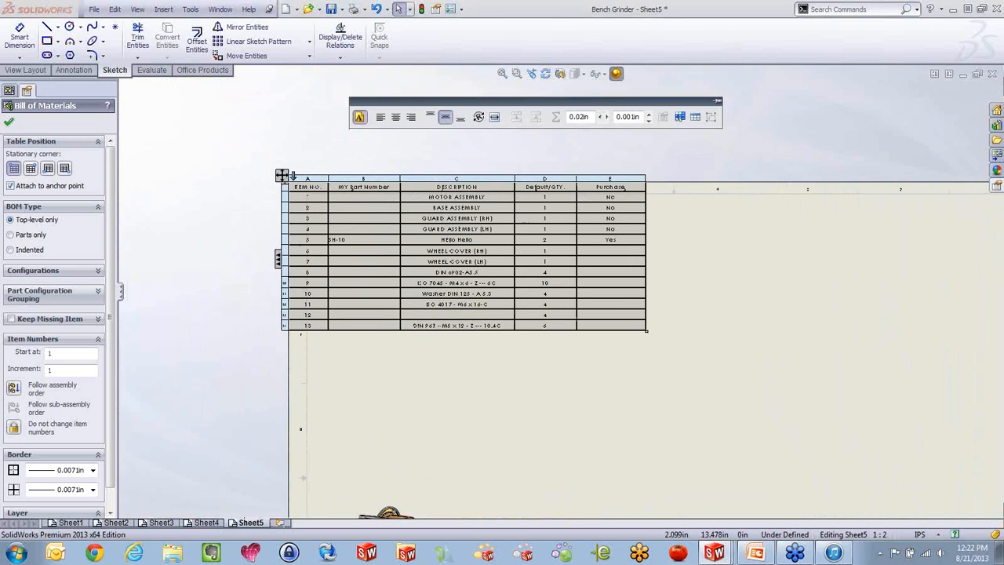
pyautogui.click(10, 124)
# In Sheet5's sheet format, set the upper-right inner border corner as the Bill of Materials anchor and return to editing the sheet
pyautogui.scroll(5, 298, 195)
pyautogui.scroll(-5, 651, 347)
pyautogui.scroll(-2, 648, 346)
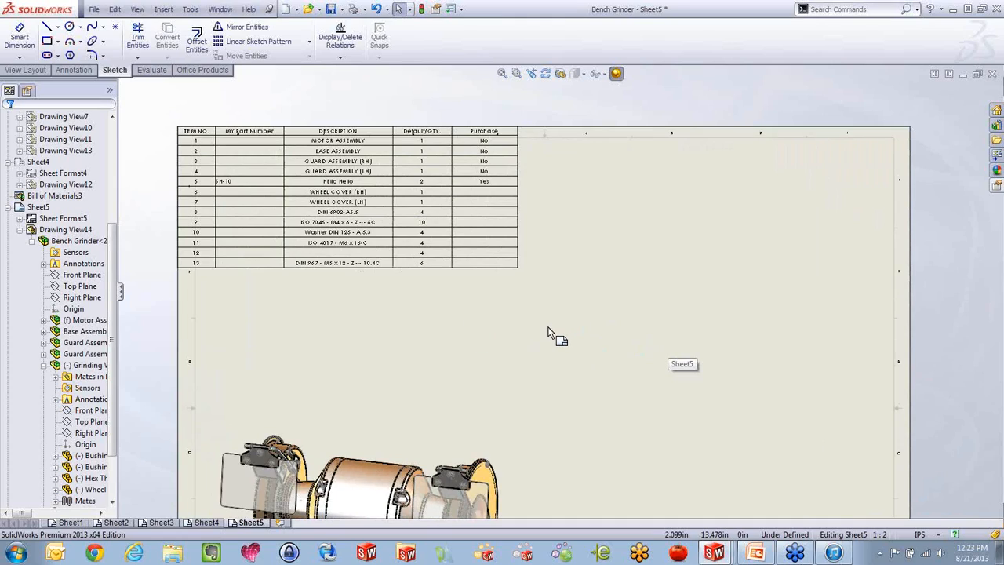
pyautogui.rightClick(541, 317)
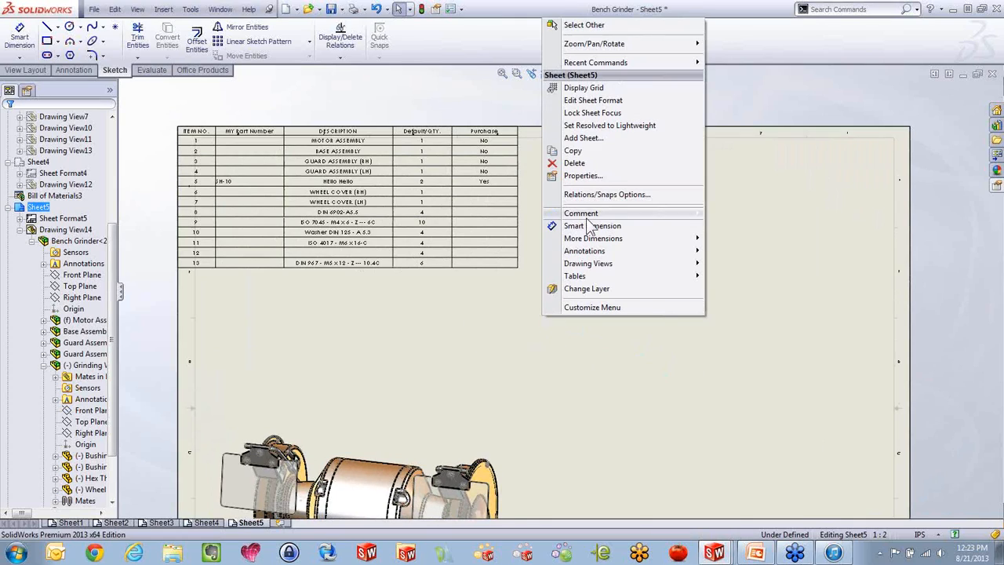
pyautogui.click(612, 100)
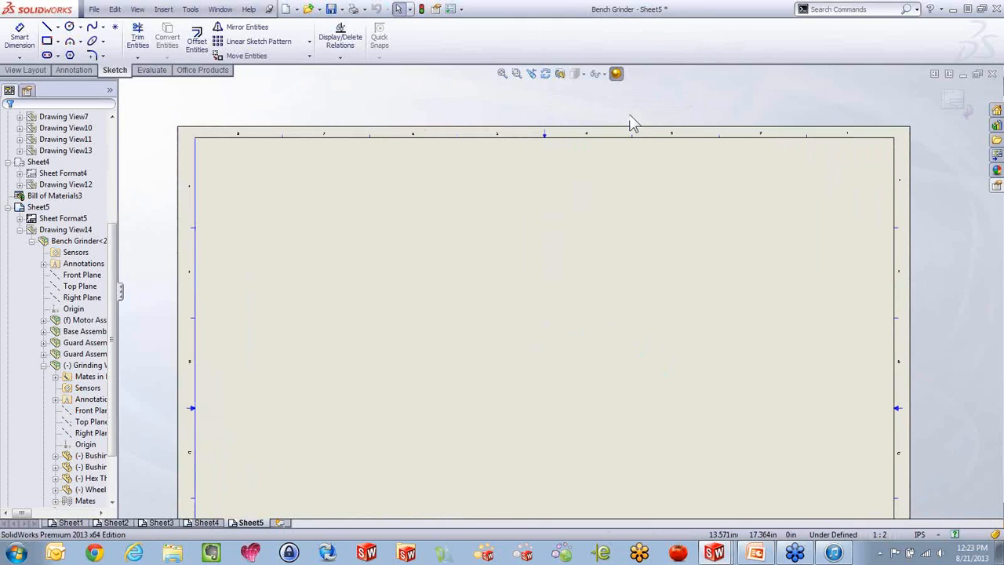
pyautogui.rightClick(897, 143)
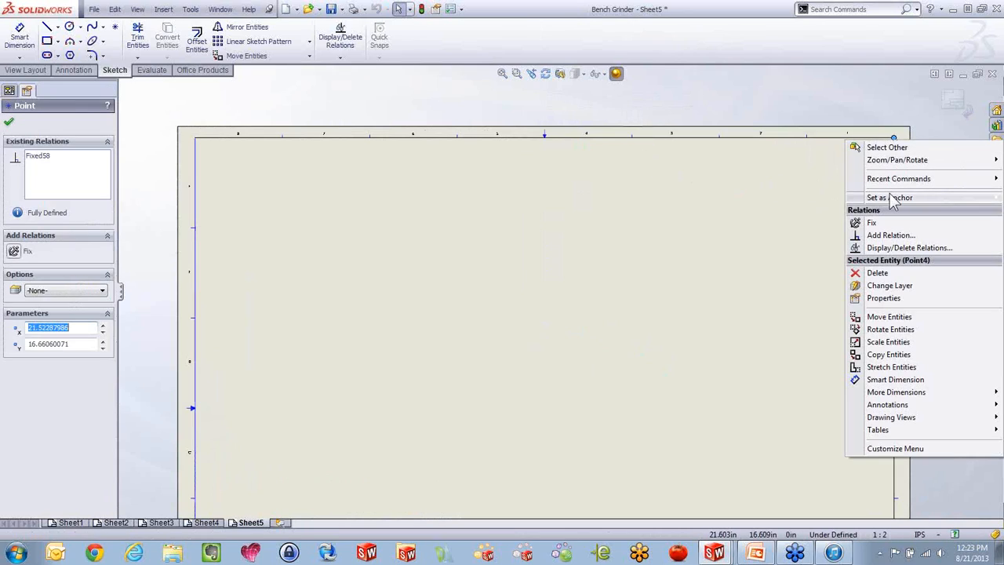
pyautogui.moveTo(892, 199)
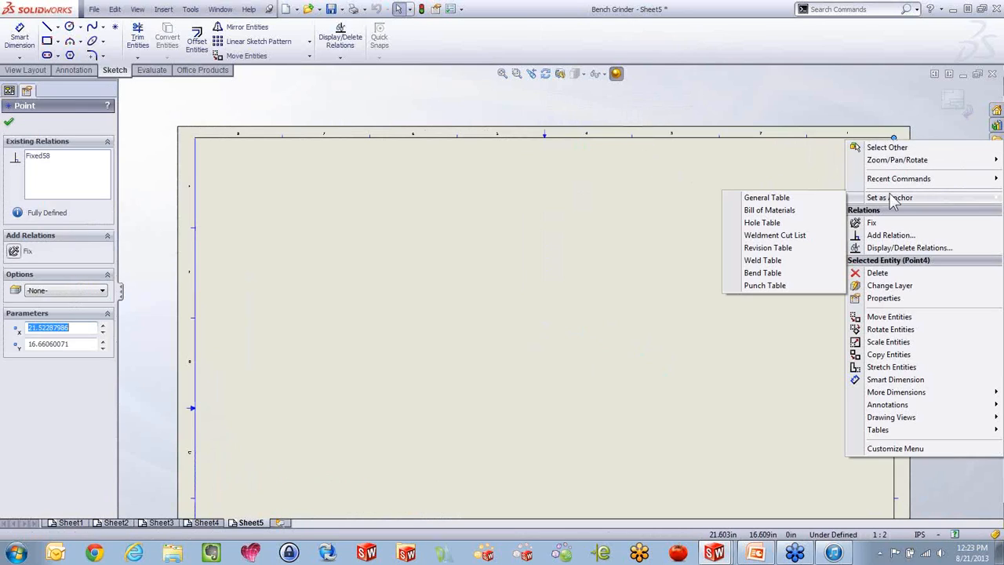
pyautogui.click(792, 212)
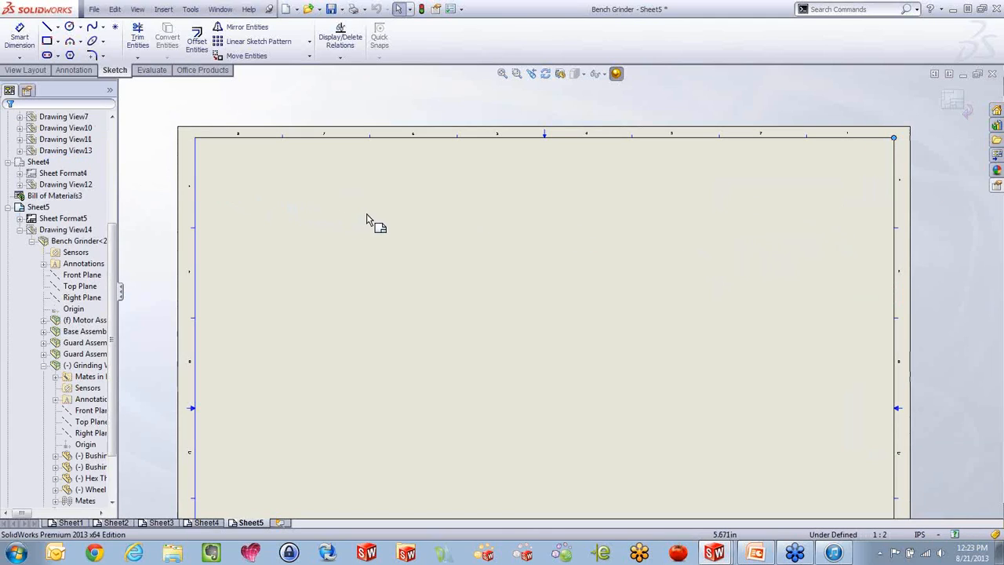
pyautogui.scroll(2, 364, 214)
pyautogui.scroll(-2, 491, 250)
pyautogui.click(953, 108)
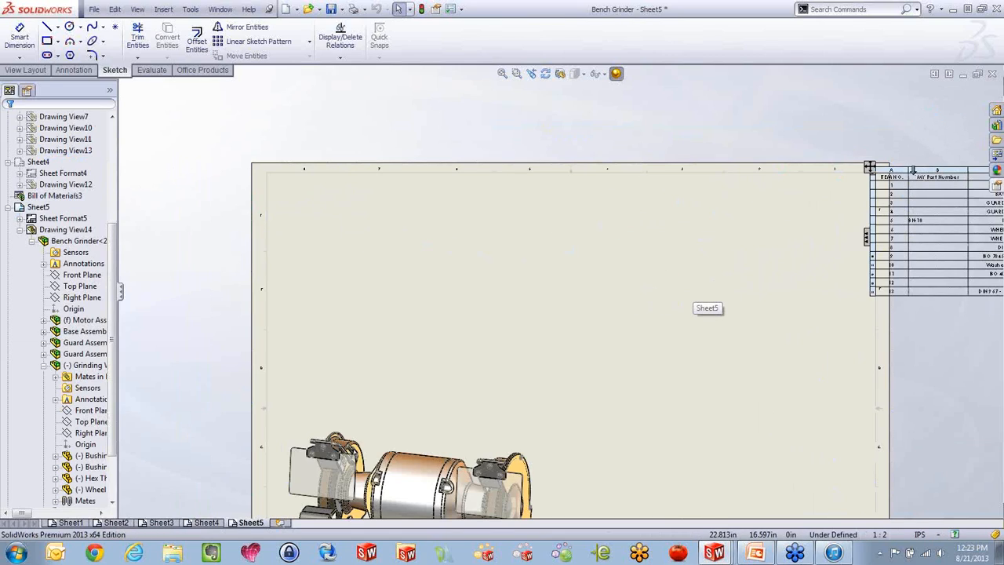
# Set the bill of materials' stationary corner to top right, so that the table extends inward from its anchor
pyautogui.click(869, 168)
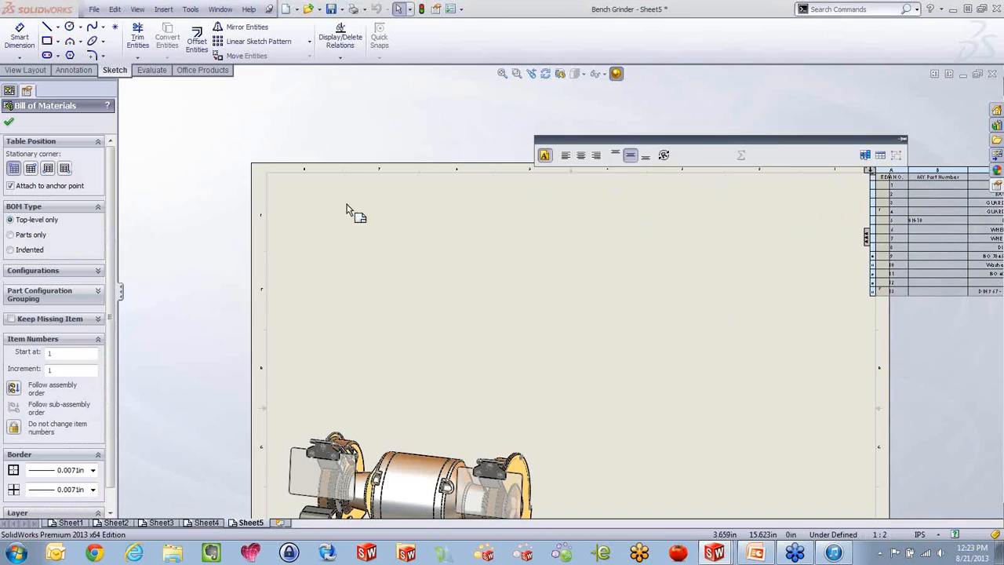
pyautogui.click(30, 169)
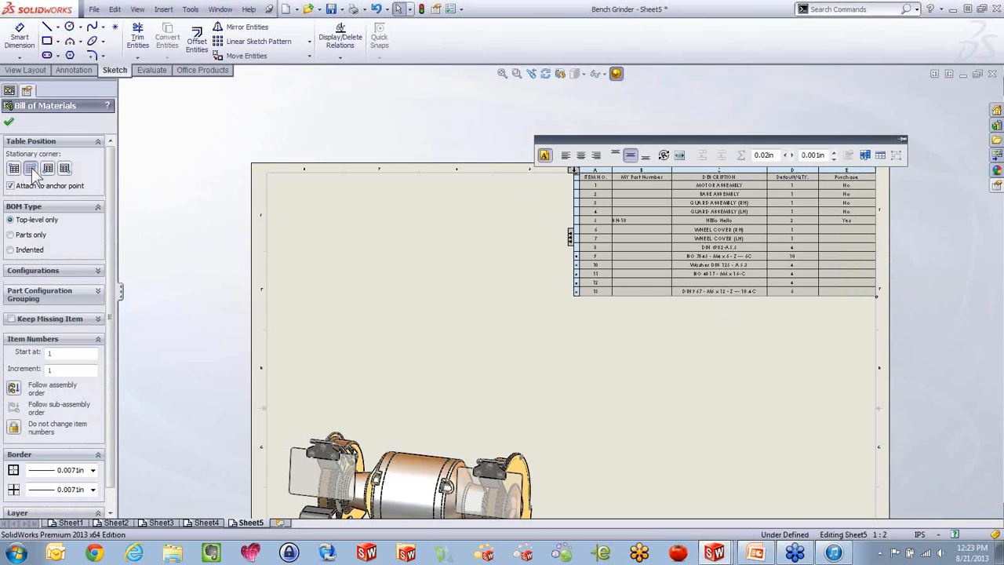
pyautogui.click(10, 123)
# Save the bill of materials as a table template over the existing My BOM file on the Desktop
pyautogui.scroll(-2, 761, 224)
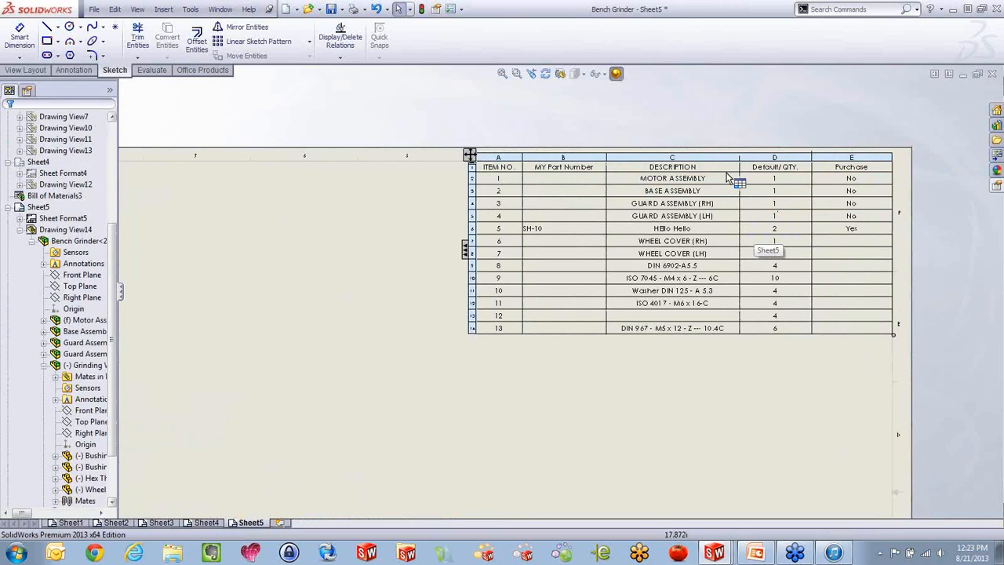
pyautogui.rightClick(565, 284)
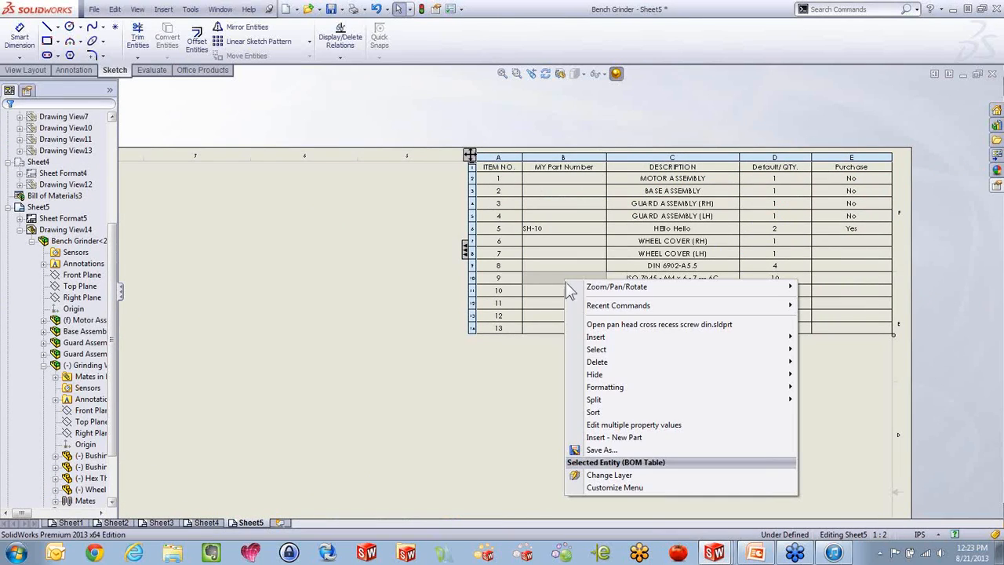
pyautogui.click(596, 450)
pyautogui.click(194, 224)
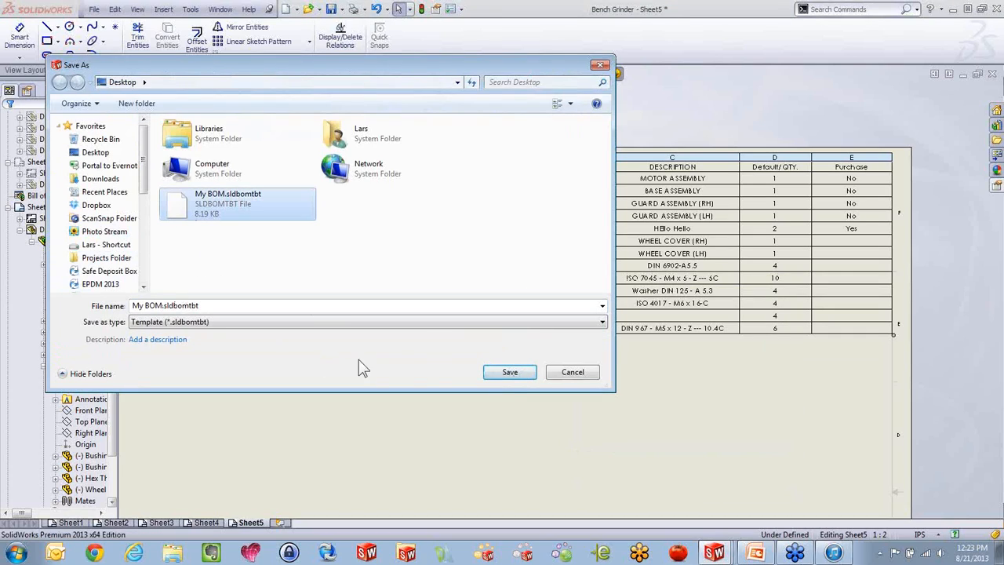
pyautogui.click(508, 375)
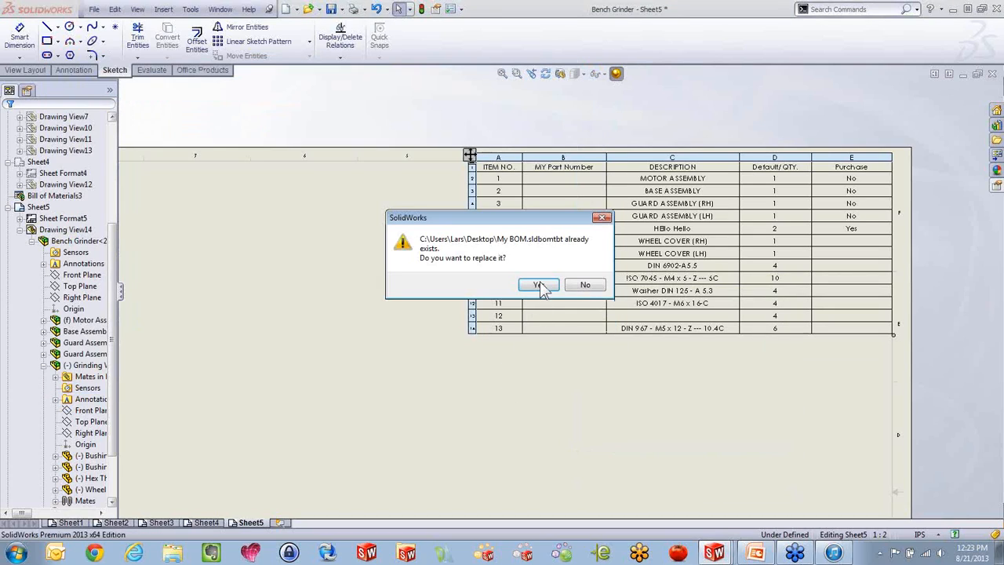
pyautogui.click(541, 287)
# Delete the bill of materials and insert a new top-level one for the Bench Grinder view from the My BOM template, attached to the anchor point
pyautogui.click(469, 154)
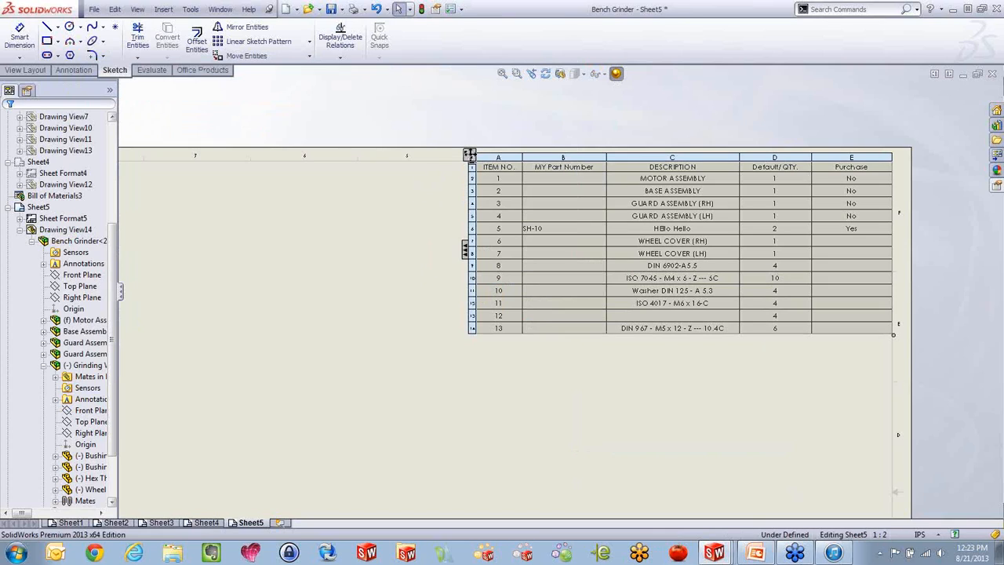
pyautogui.press('Delete')
pyautogui.press('f')
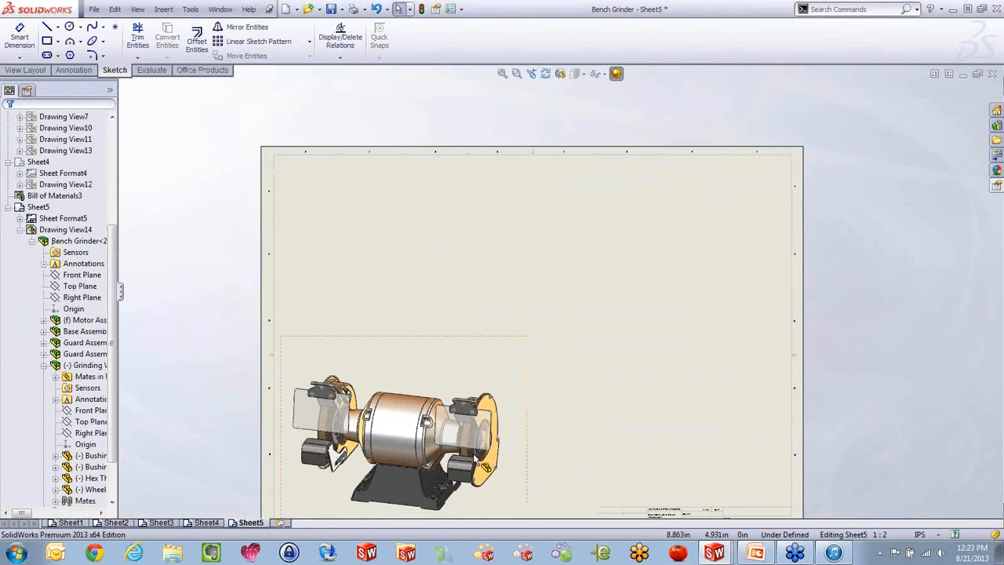
pyautogui.click(450, 354)
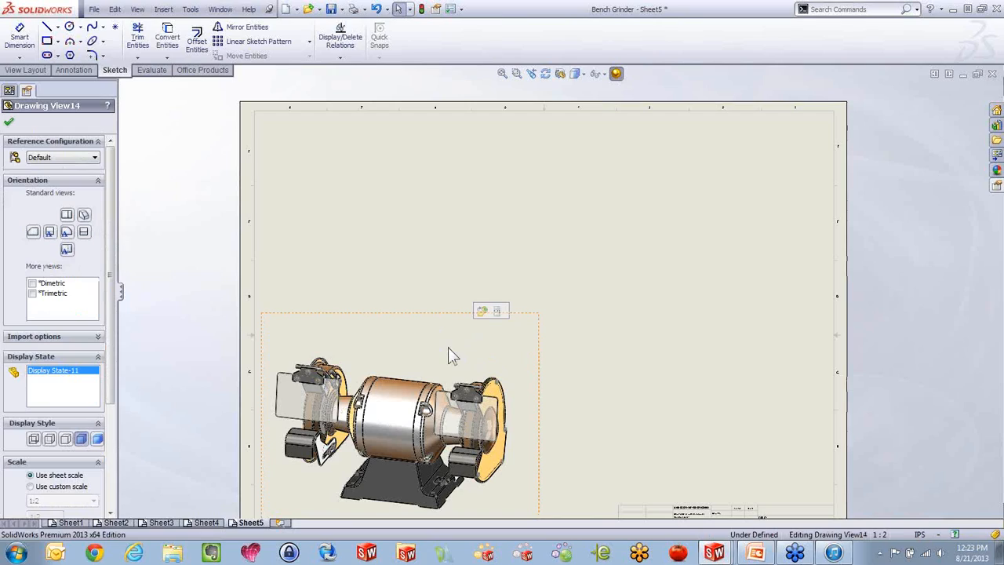
pyautogui.press('s')
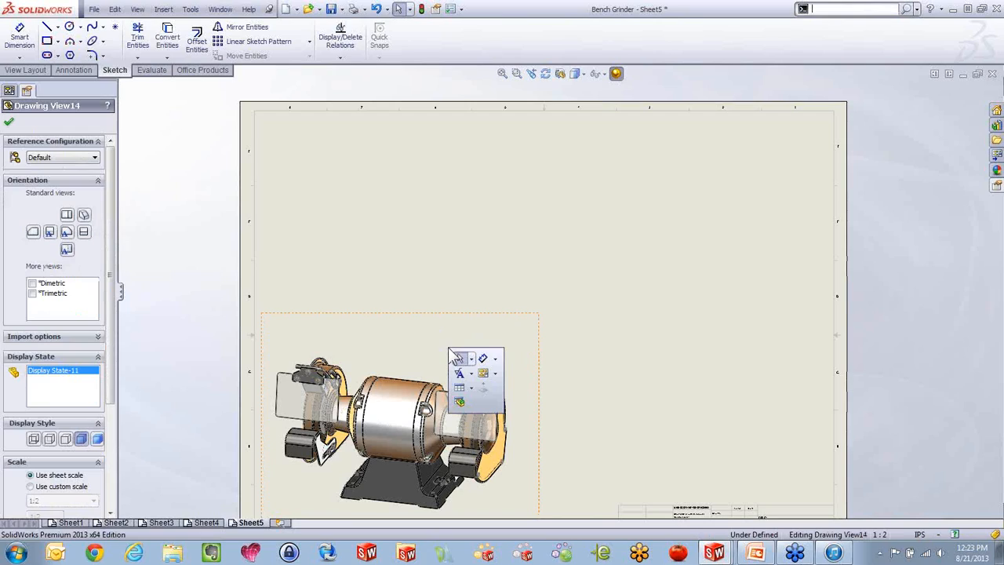
pyautogui.click(460, 403)
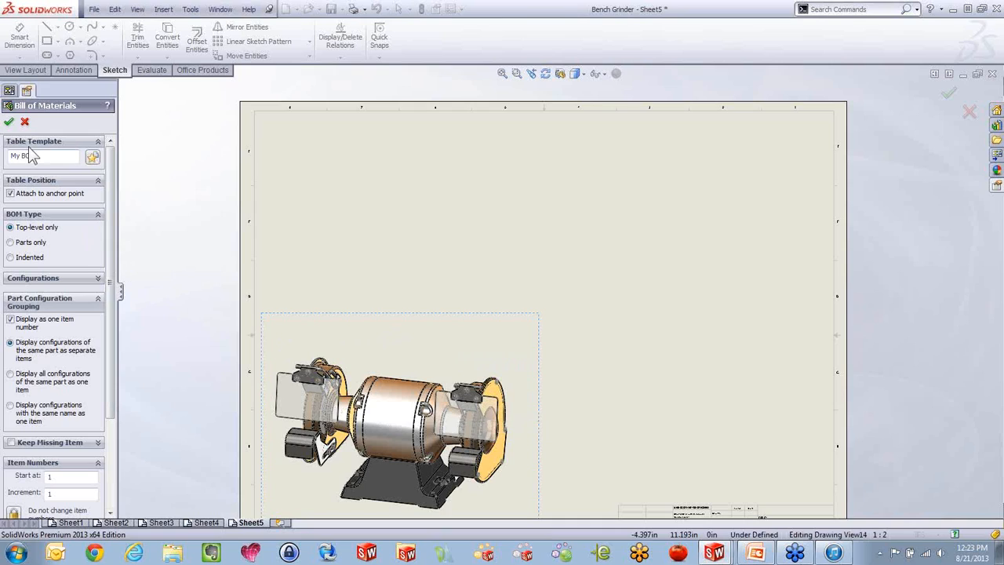
pyautogui.click(9, 122)
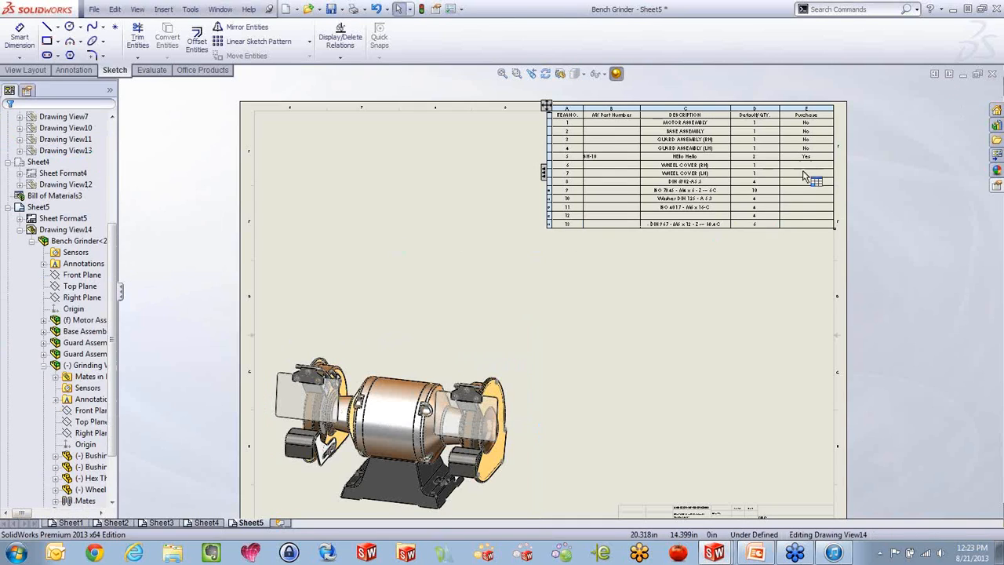
# Examine the folders set for BOM Templates under File Locations in the system options
pyautogui.scroll(-3, 795, 136)
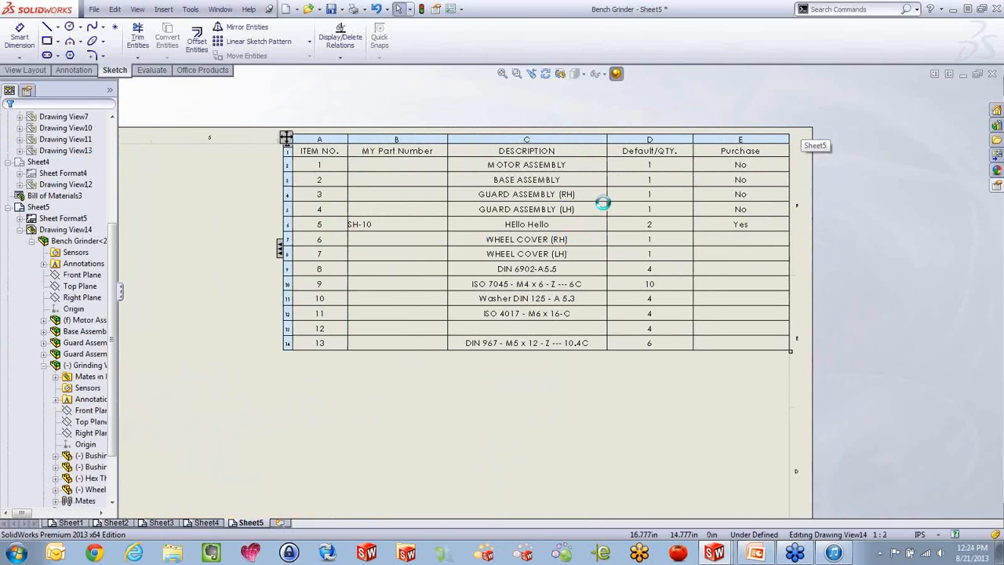
pyautogui.scroll(2, 561, 328)
pyautogui.scroll(-1, 494, 284)
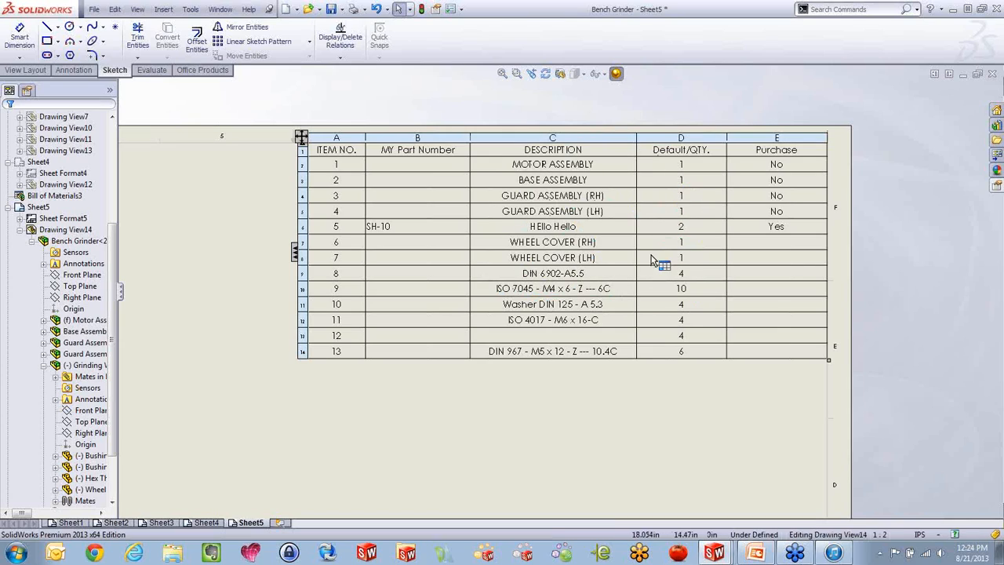
pyautogui.click(461, 70)
pyautogui.click(450, 9)
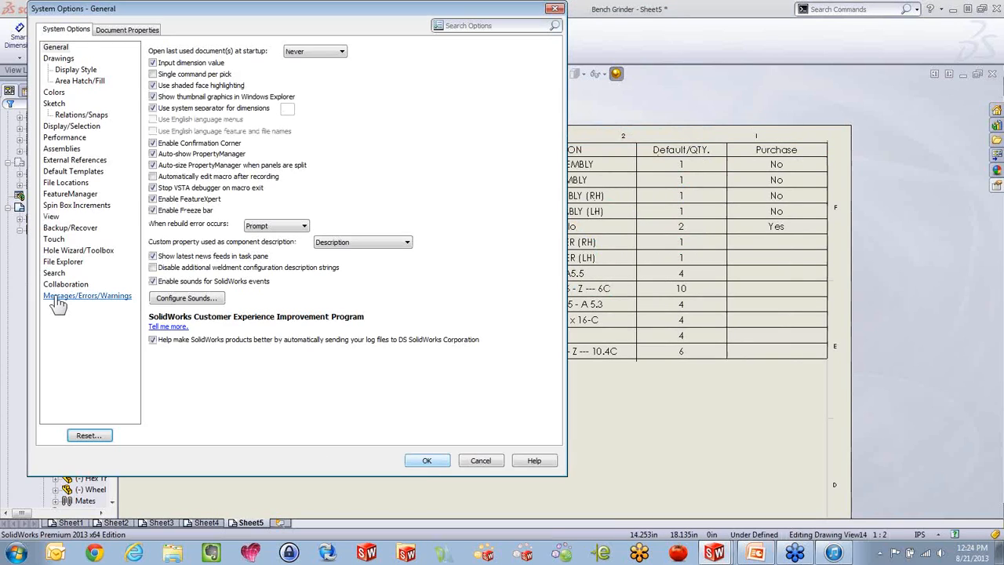
pyautogui.click(65, 183)
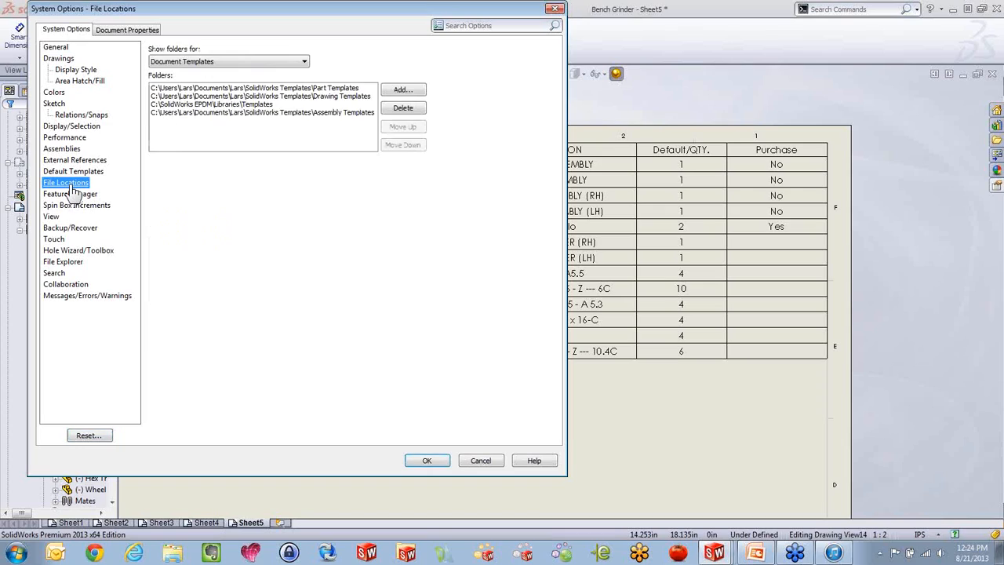
pyautogui.click(258, 63)
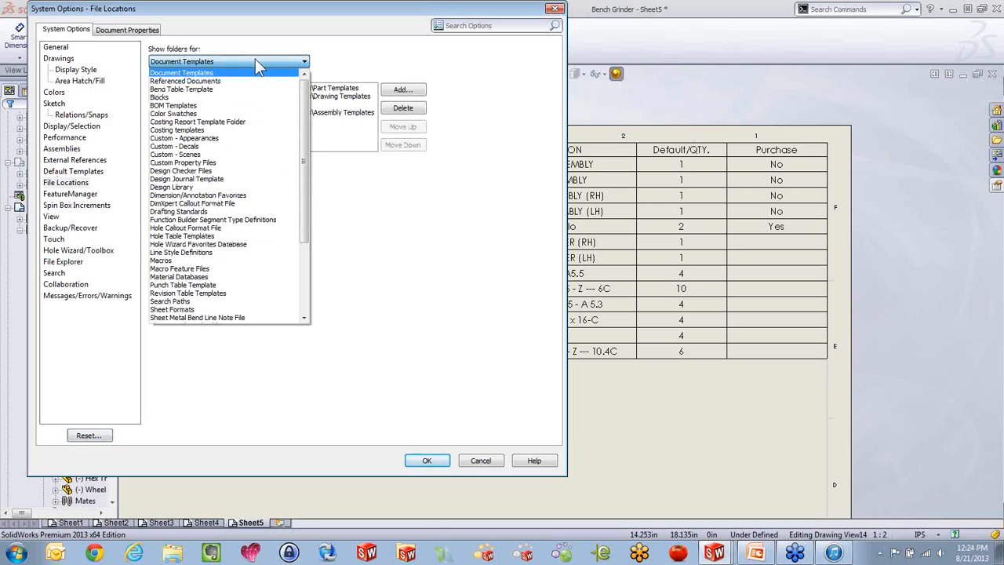
pyautogui.click(177, 105)
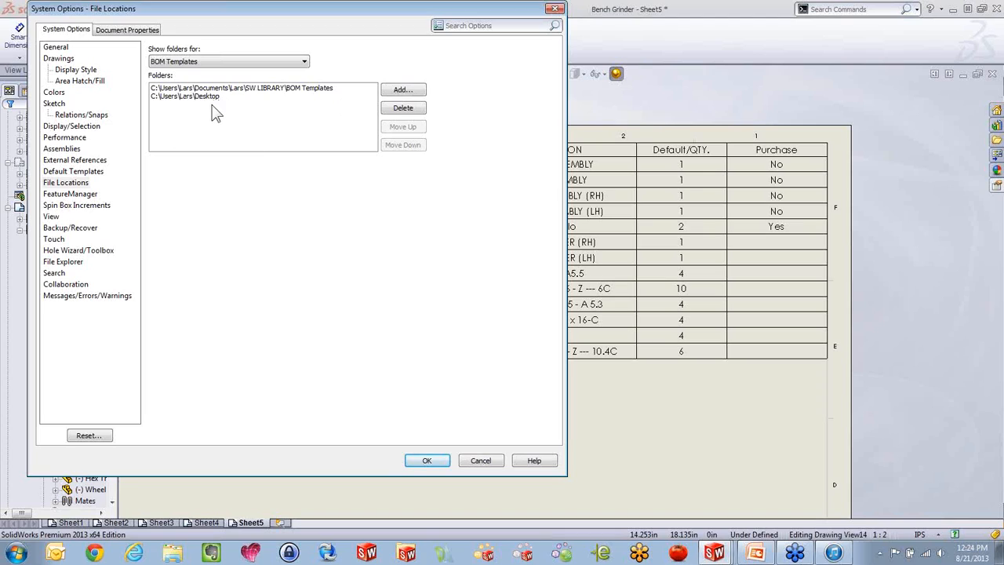
pyautogui.click(428, 460)
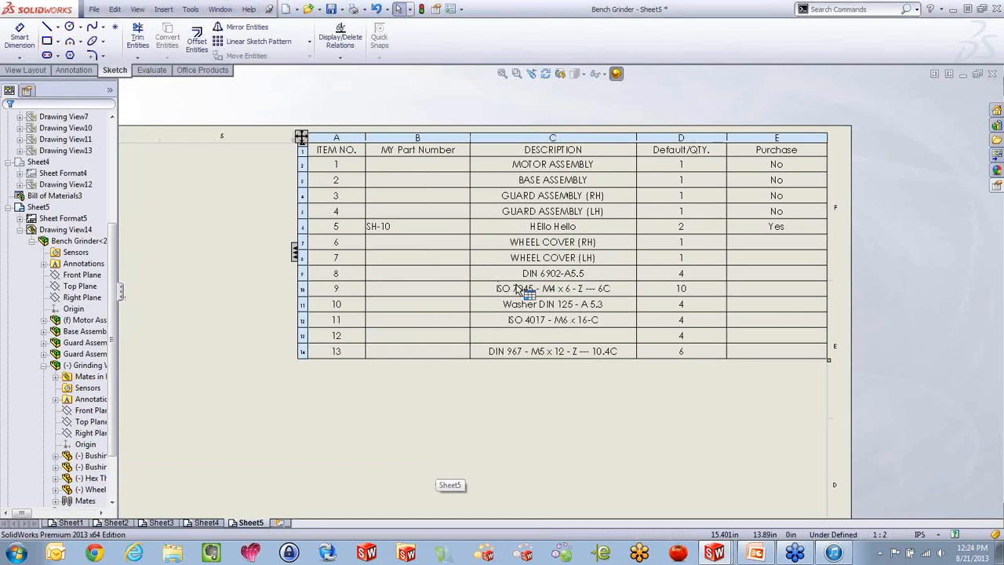
# Delete the bill of materials from Sheet5 and the My BOM template file from the Desktop
pyautogui.click(301, 138)
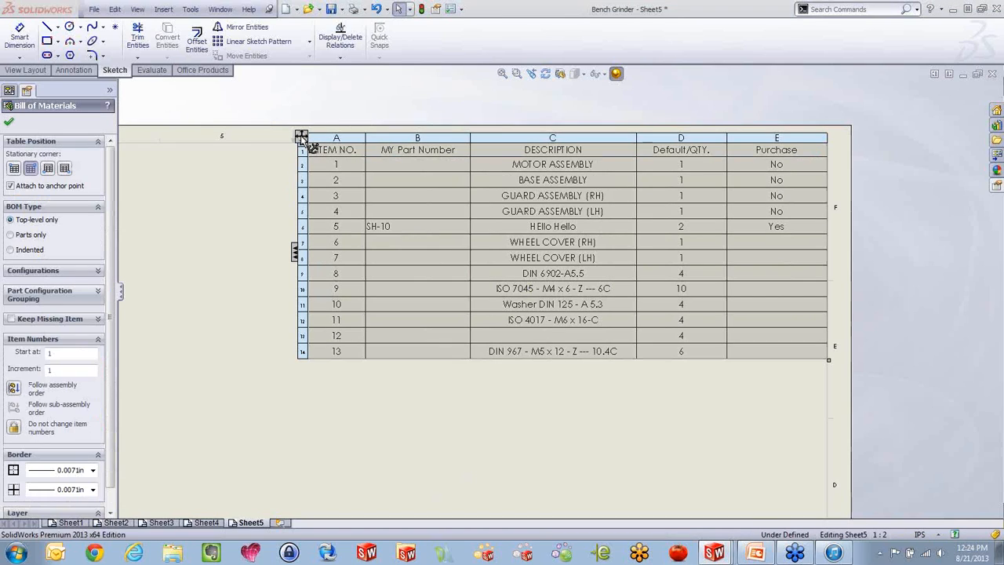
pyautogui.press('Delete')
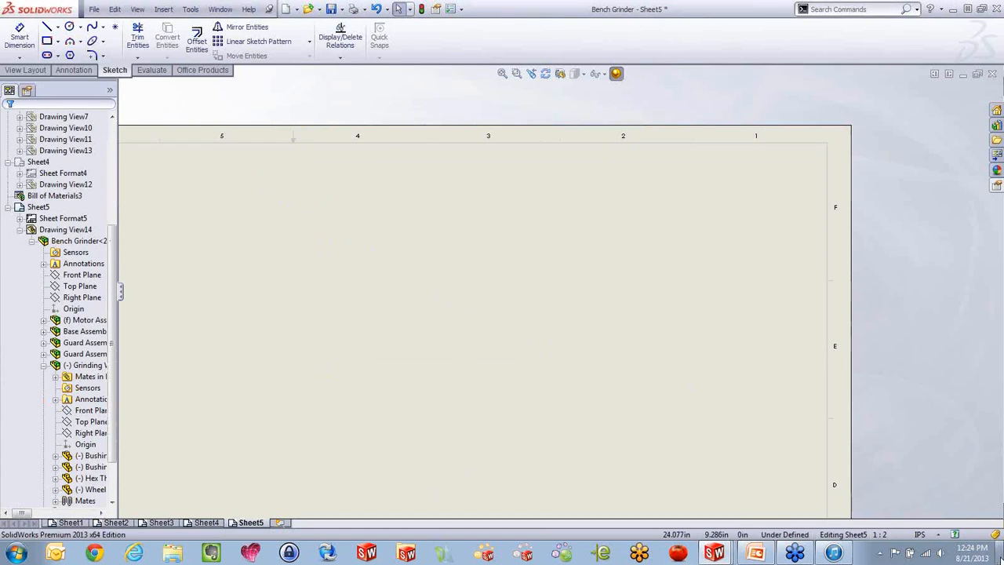
pyautogui.click(989, 554)
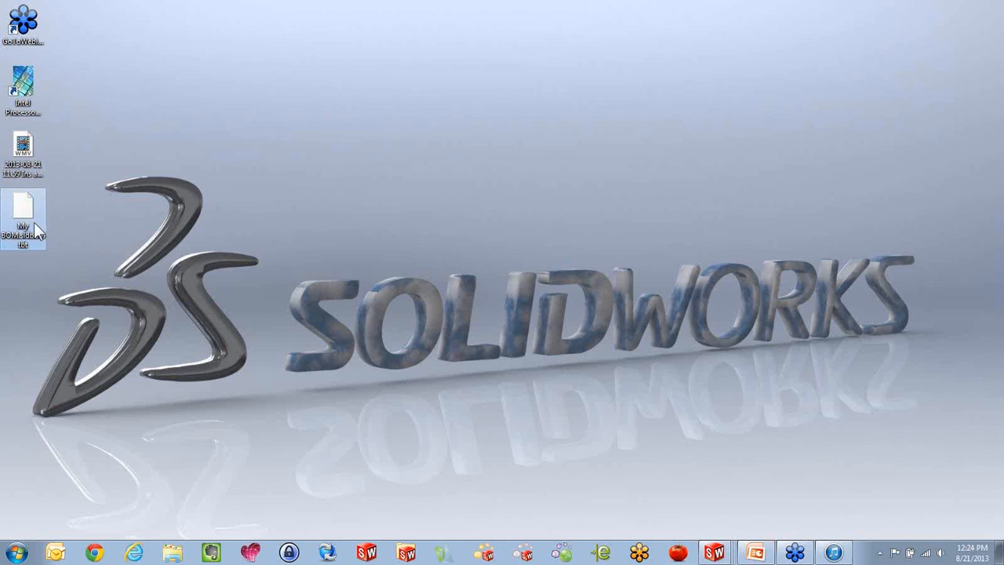
pyautogui.press('Delete')
pyautogui.click(565, 326)
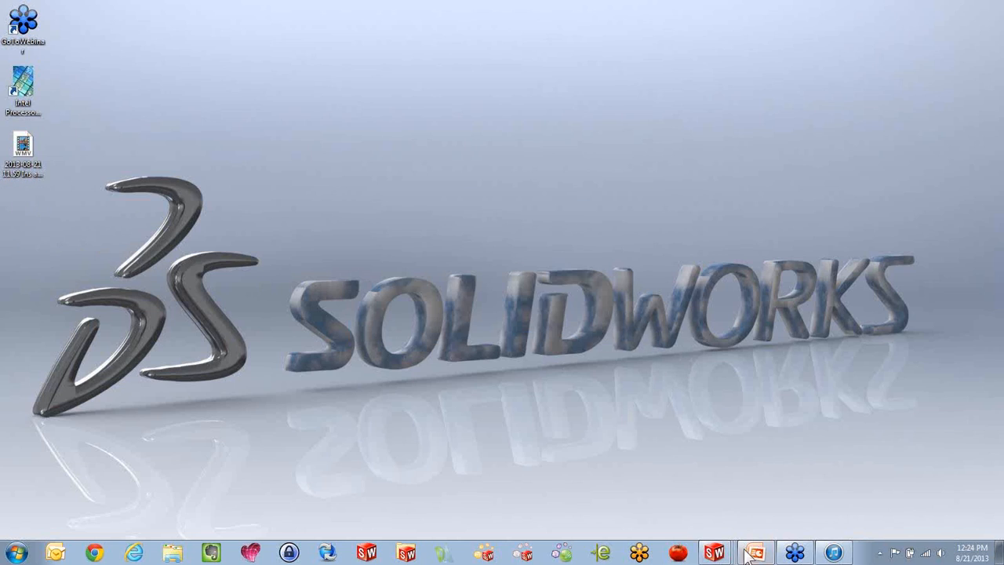
# Switch back to the Bench Grinder drawing in SolidWorks and insert a top-level bill of materials from the bom-standard template above the view, not attached to the anchor
pyautogui.moveTo(722, 553)
pyautogui.click(719, 504)
pyautogui.scroll(6, 570, 274)
pyautogui.scroll(-3, 398, 471)
pyautogui.click(422, 361)
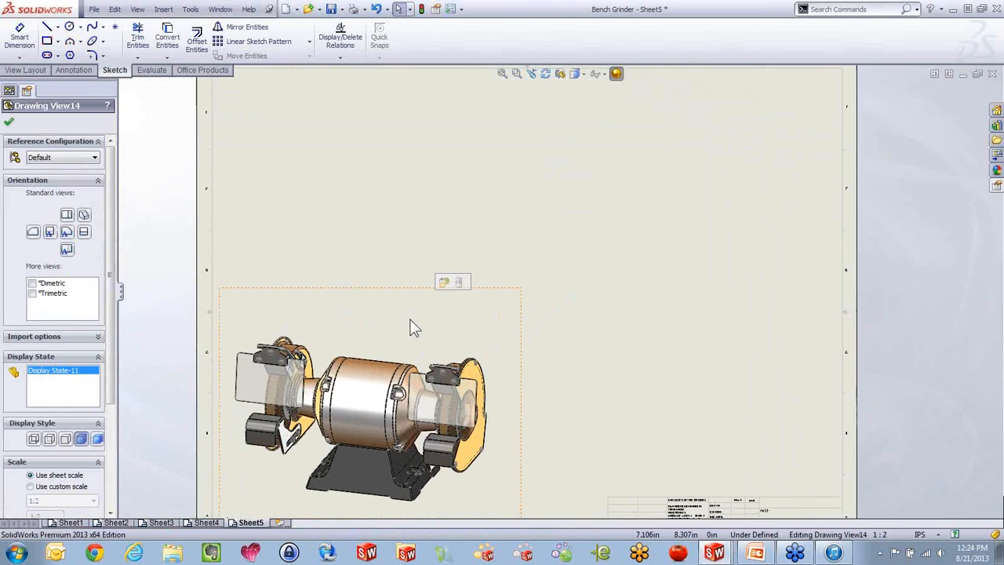
pyautogui.press('s')
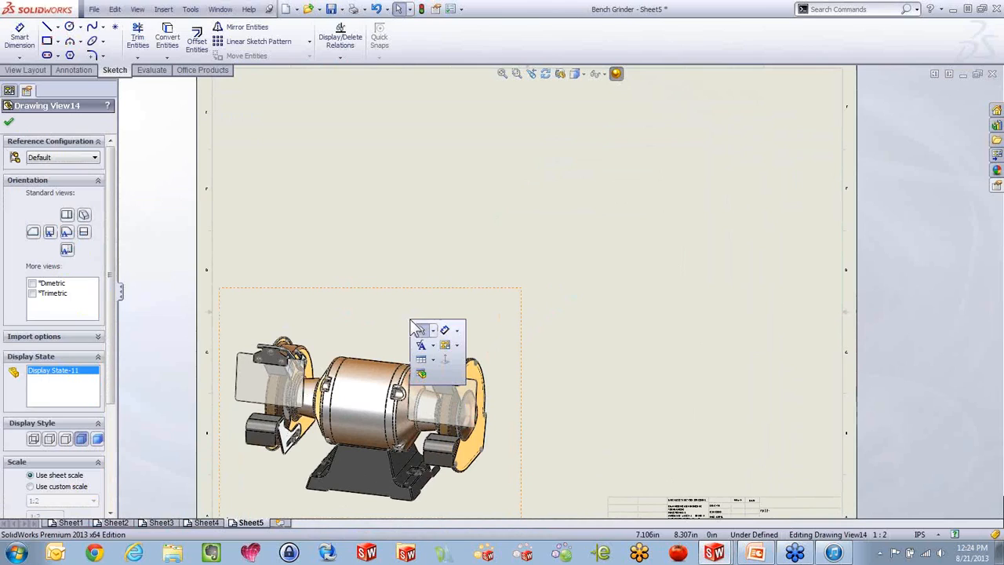
pyautogui.click(423, 378)
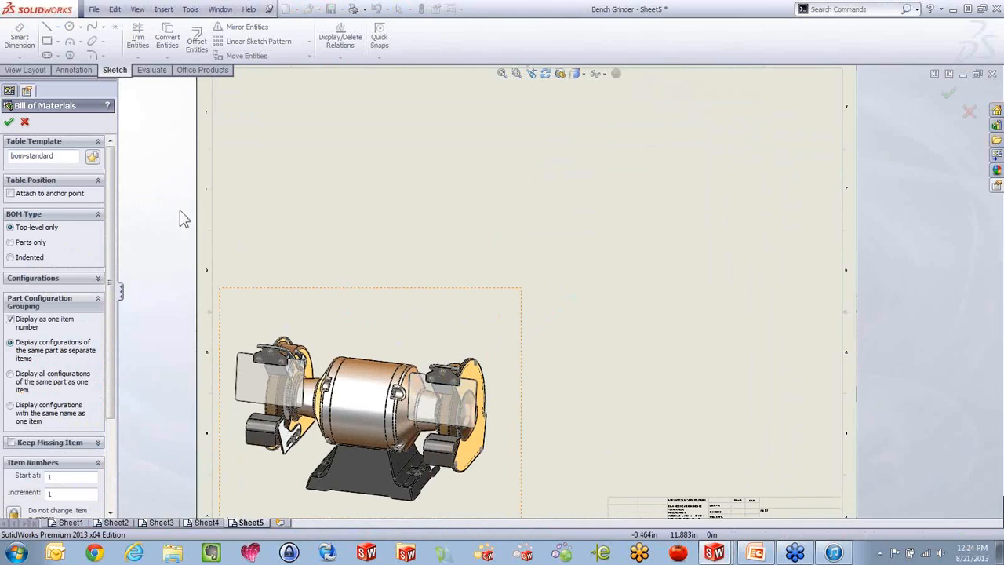
pyautogui.click(9, 121)
pyautogui.click(462, 124)
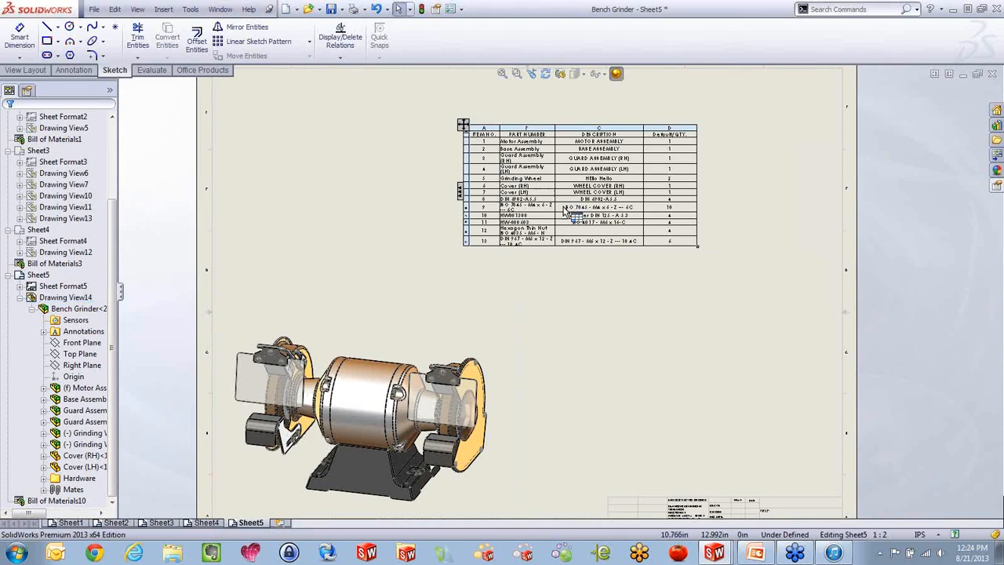
pyautogui.rightClick(546, 189)
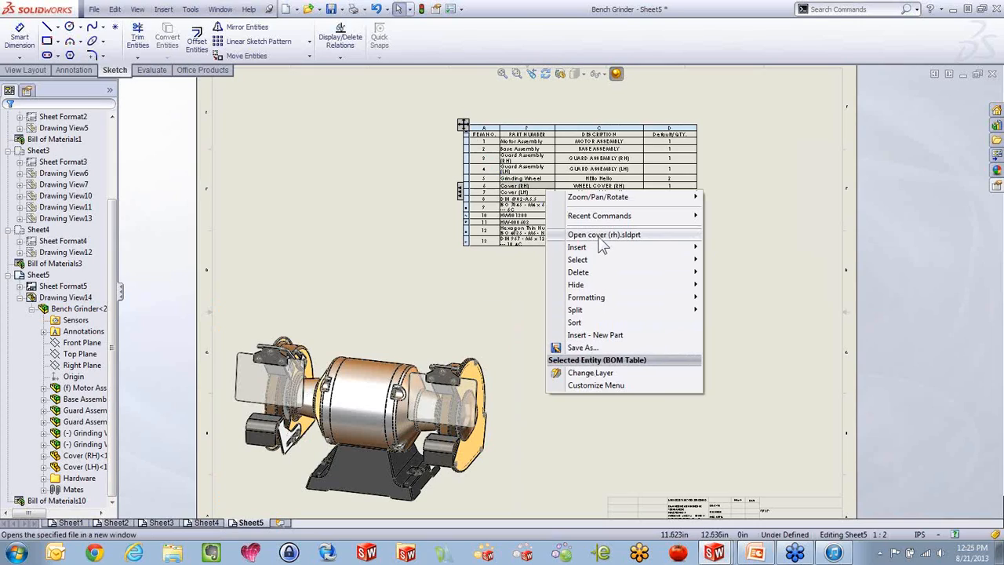
pyautogui.moveTo(599, 250)
pyautogui.click(764, 198)
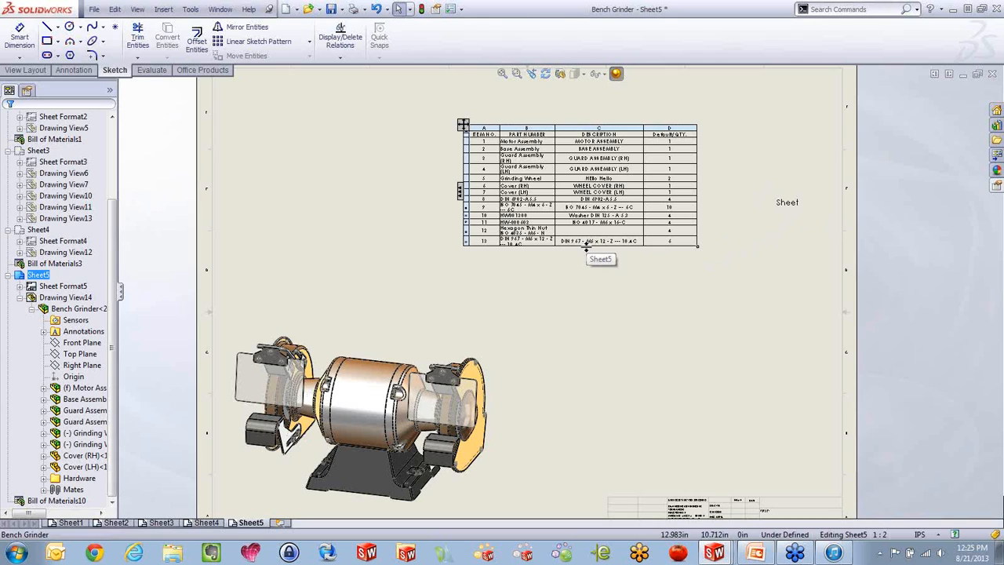
pyautogui.scroll(-4, 478, 157)
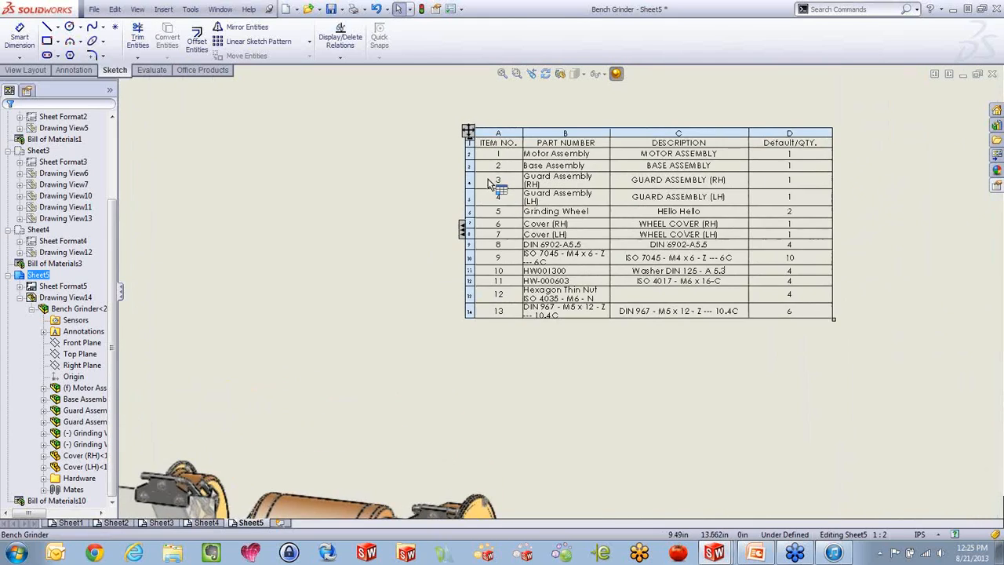
pyautogui.scroll(-2, 657, 235)
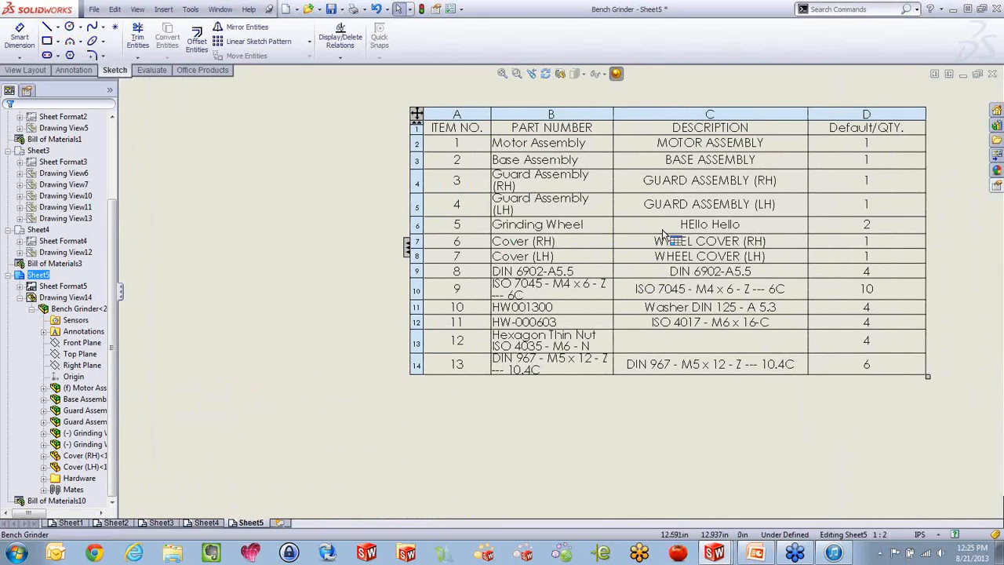
pyautogui.scroll(-1, 745, 223)
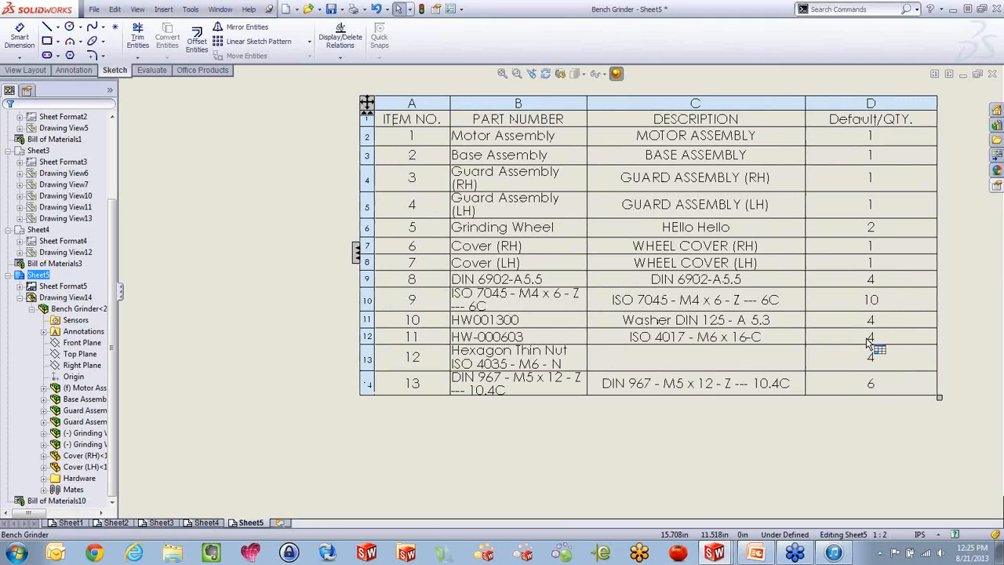
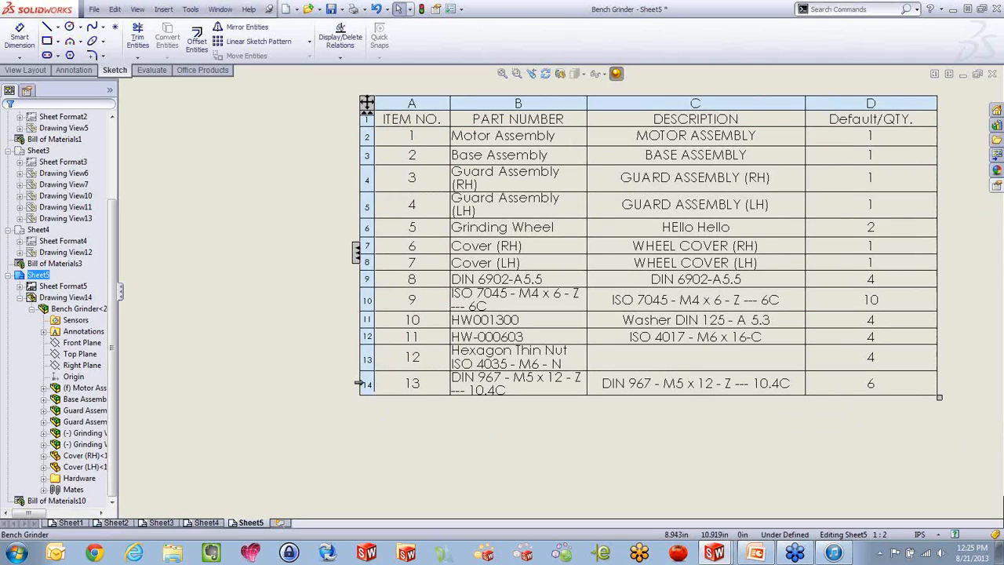
# Insert a row below item 13 in the Sheet5 bill of materials and enter Grease as its part number
pyautogui.rightClick(363, 384)
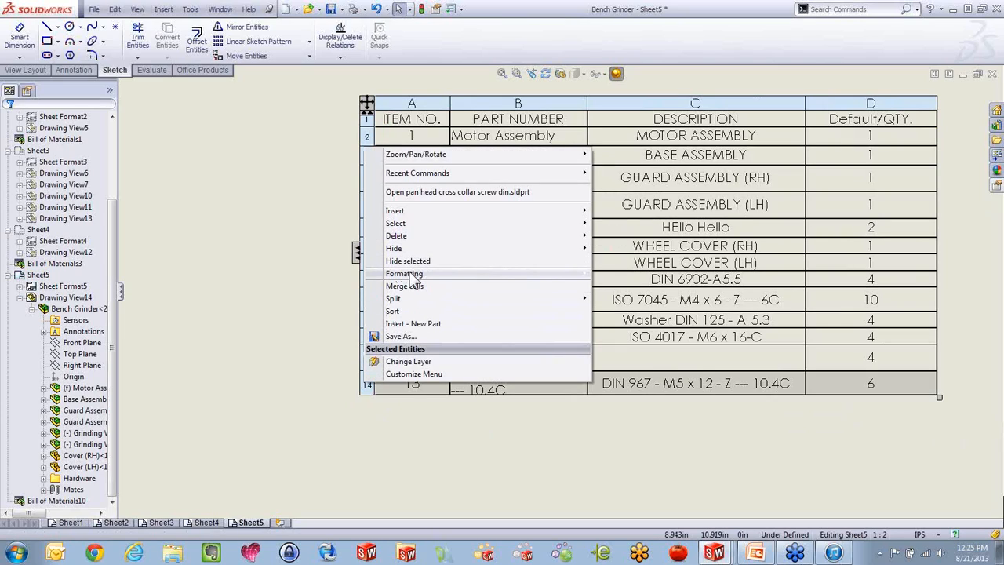
pyautogui.moveTo(410, 276)
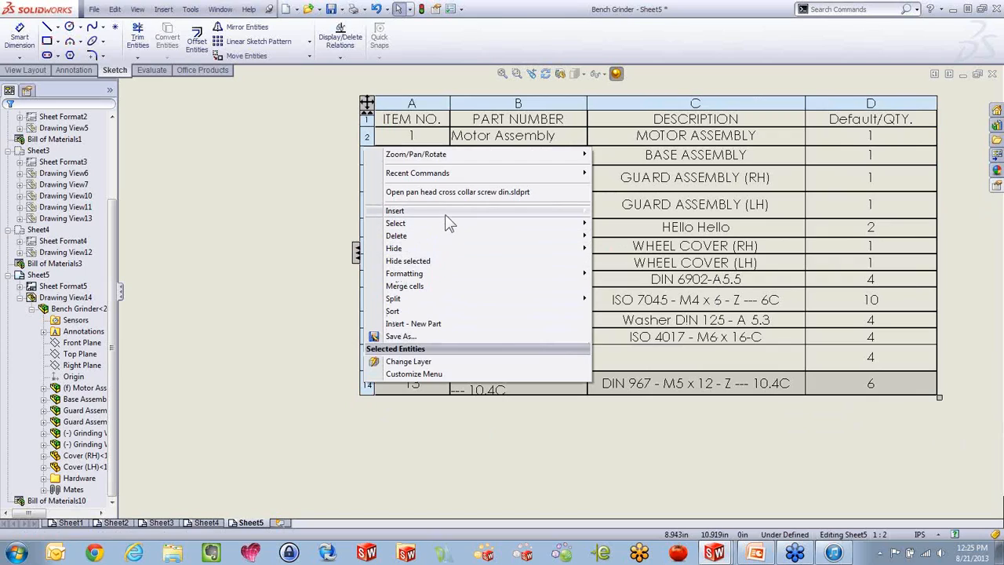
pyautogui.moveTo(445, 212)
pyautogui.click(629, 248)
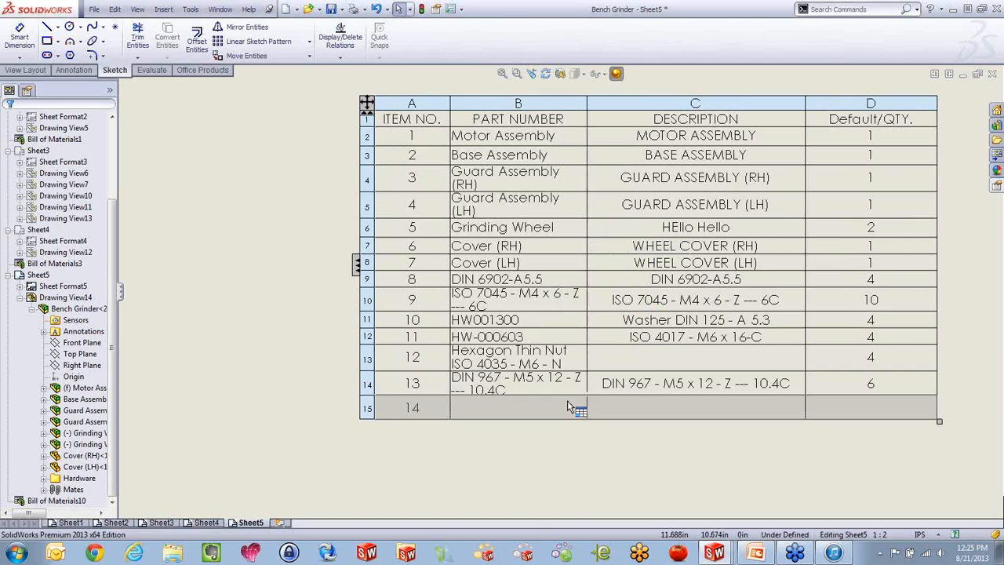
pyautogui.doubleClick(527, 408)
pyautogui.click(538, 304)
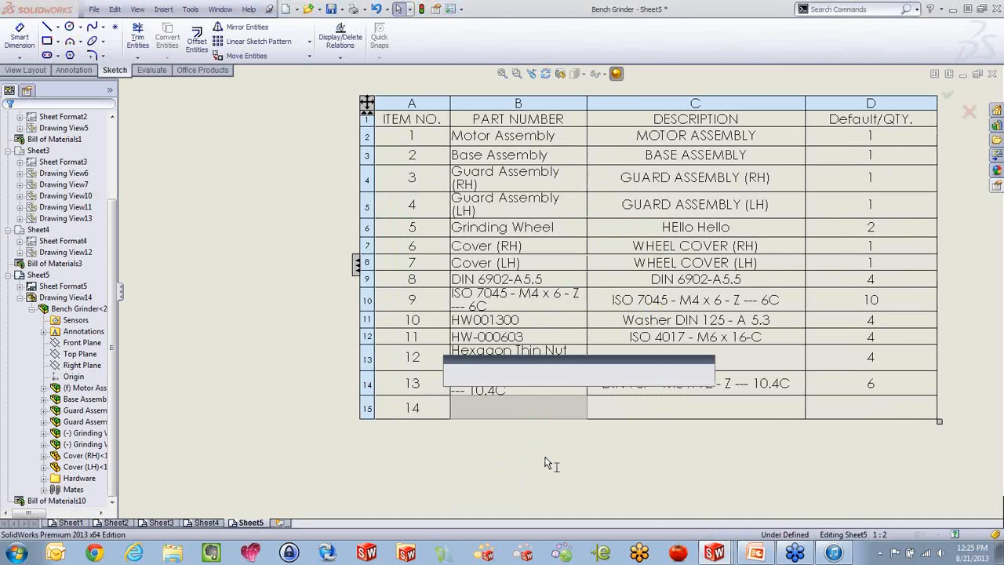
pyautogui.write('Grease')
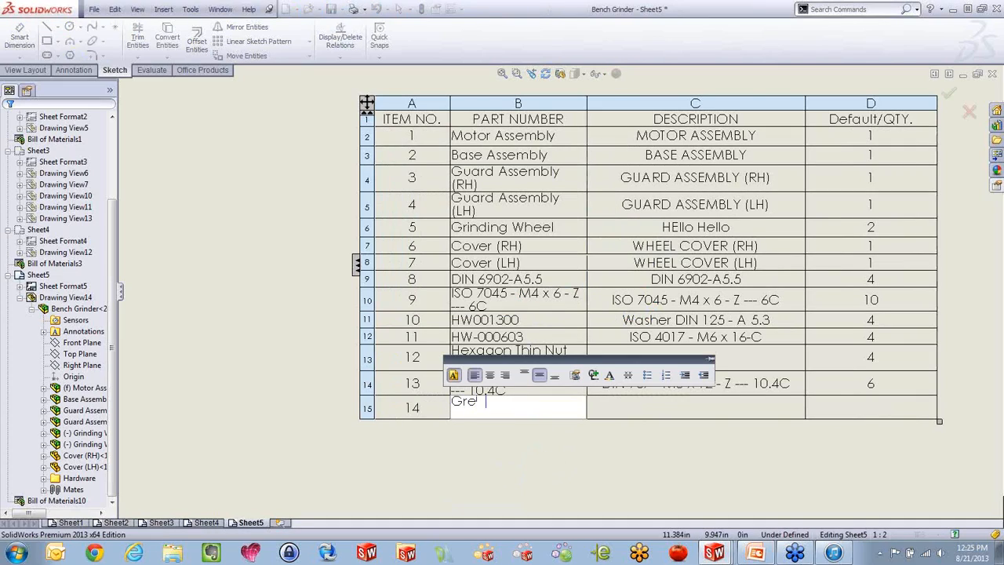
pyautogui.click(773, 414)
# Override the Grease row's linked quantity with 0.36
pyautogui.doubleClick(875, 413)
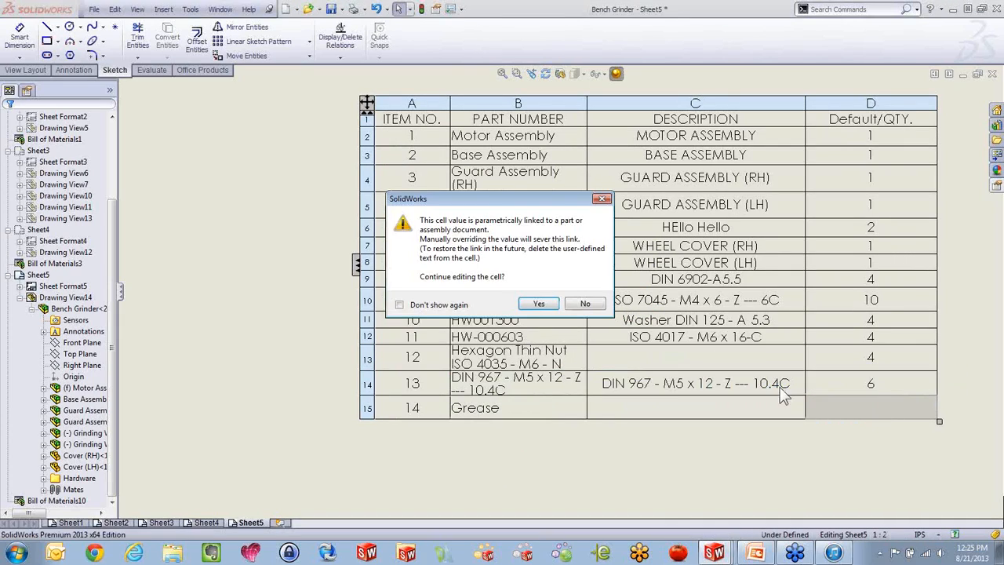
pyautogui.click(539, 303)
pyautogui.write('0.')
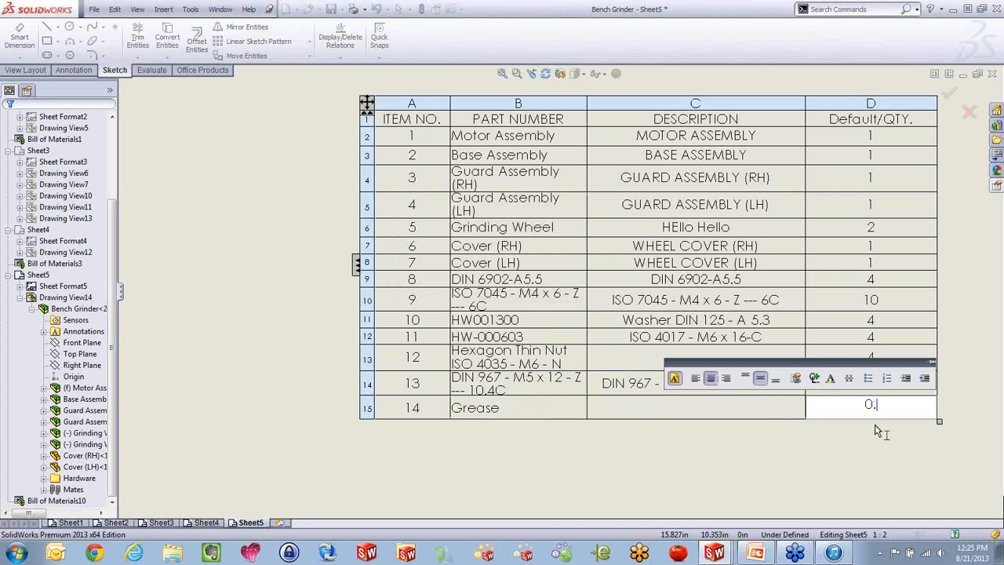
pyautogui.write('36')
pyautogui.click(864, 466)
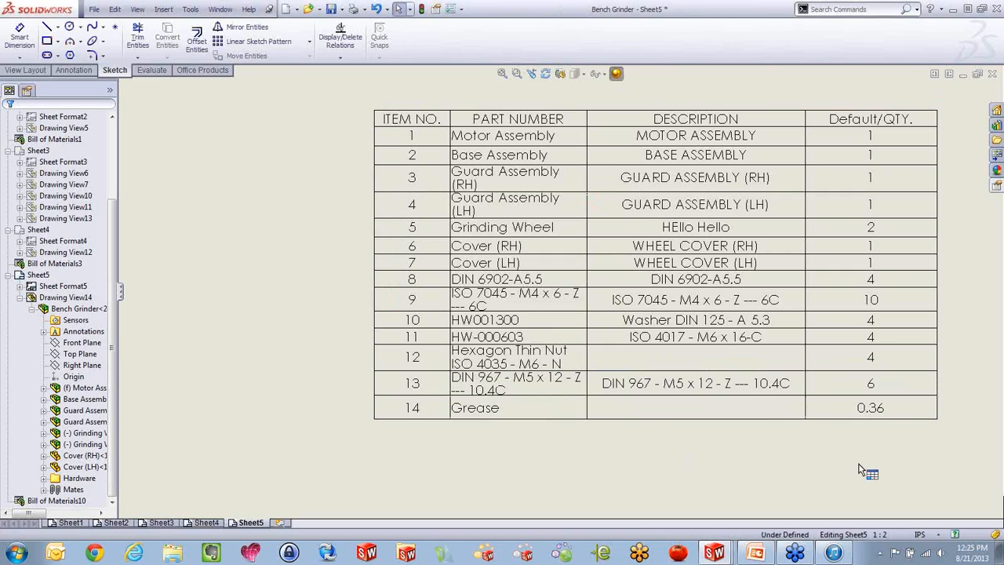
pyautogui.click(581, 421)
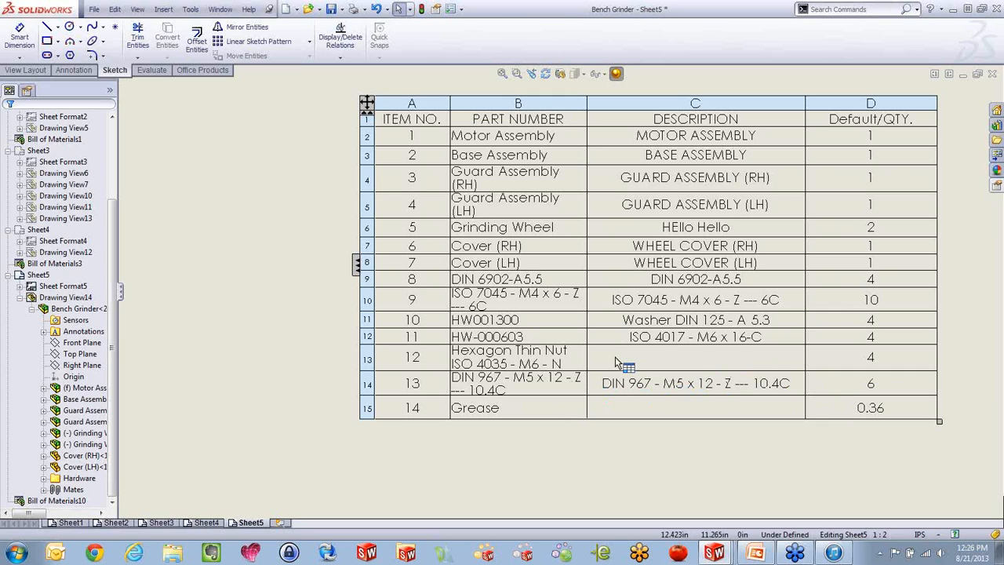
# Switch to the Bench Grinder assembly and insert a new empty part into it
pyautogui.scroll(6, 603, 359)
pyautogui.scroll(-1, 538, 472)
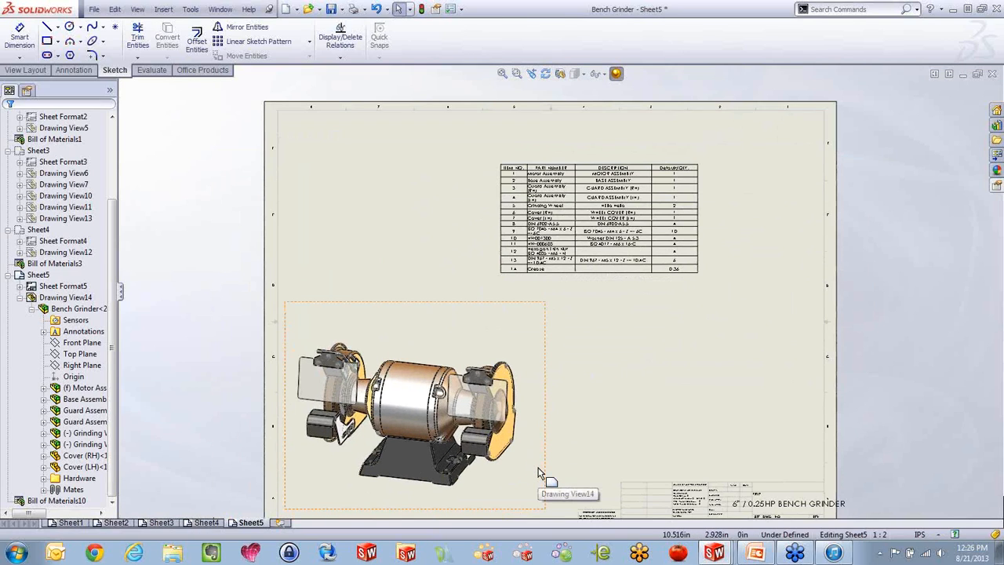
pyautogui.hotkey('ctrl', 'Tab')
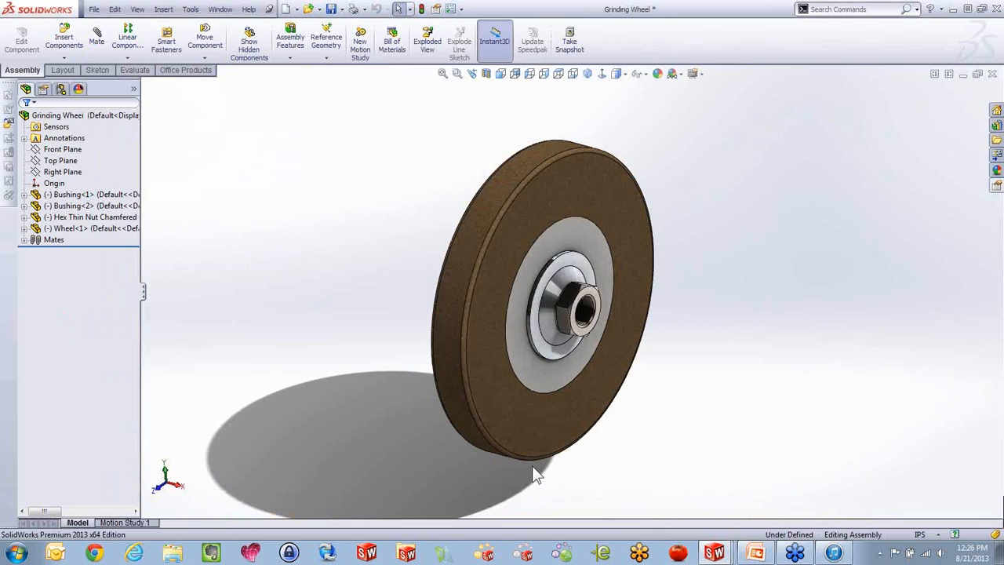
pyautogui.hotkey('ctrl', 'Tab')
pyautogui.hotkey('ctrl', 'Tab')
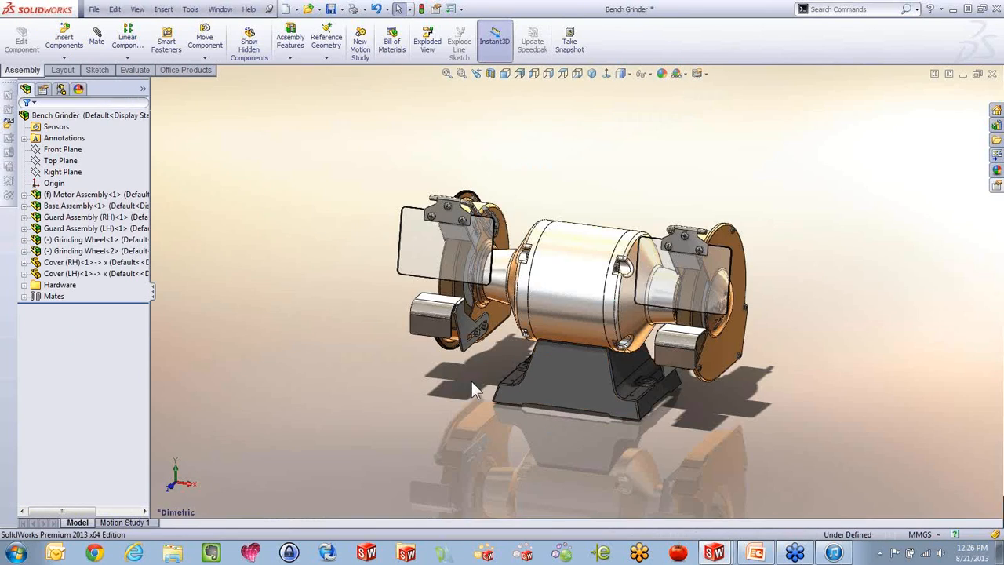
pyautogui.scroll(-1, 643, 289)
pyautogui.scroll(-2, 775, 340)
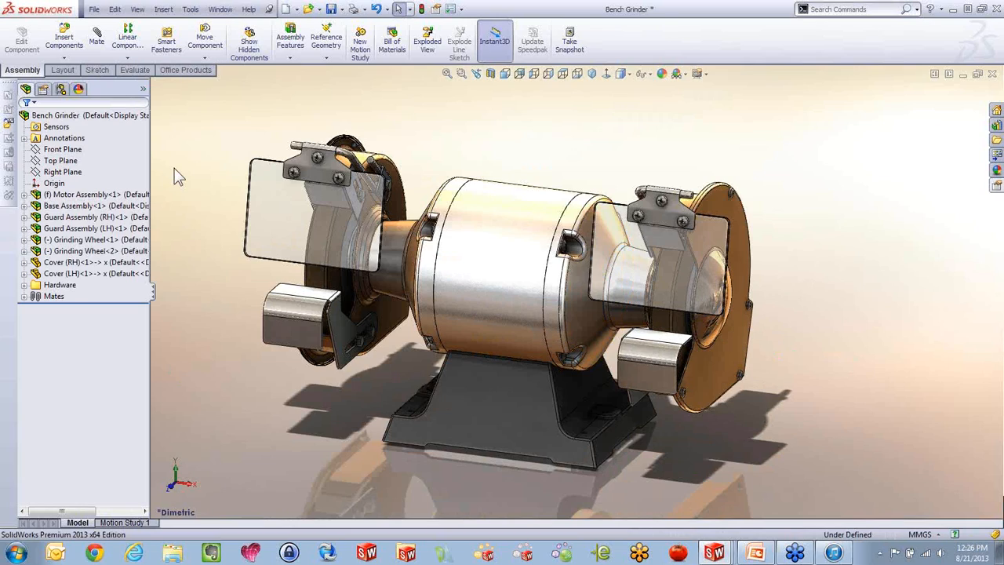
pyautogui.click(64, 58)
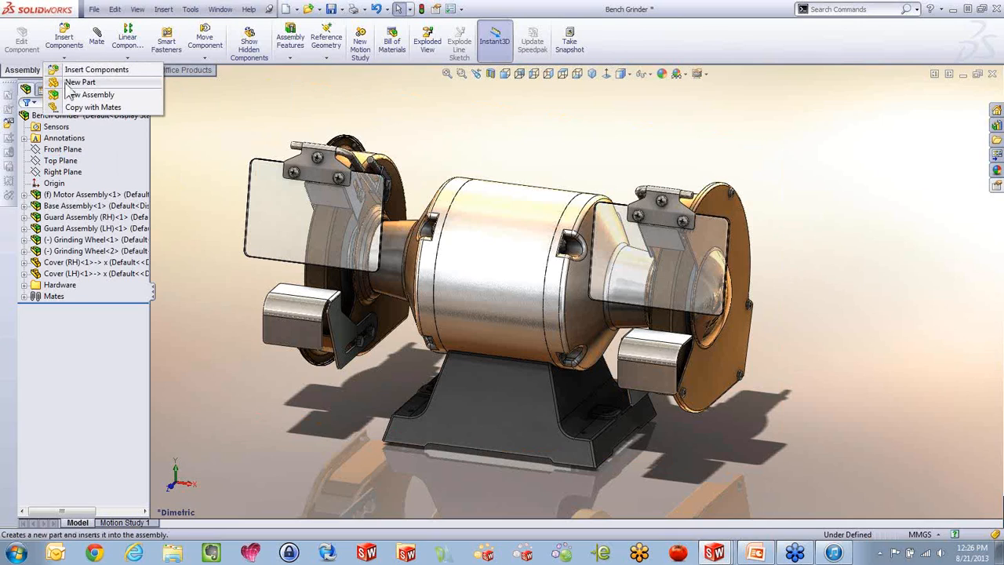
pyautogui.click(69, 84)
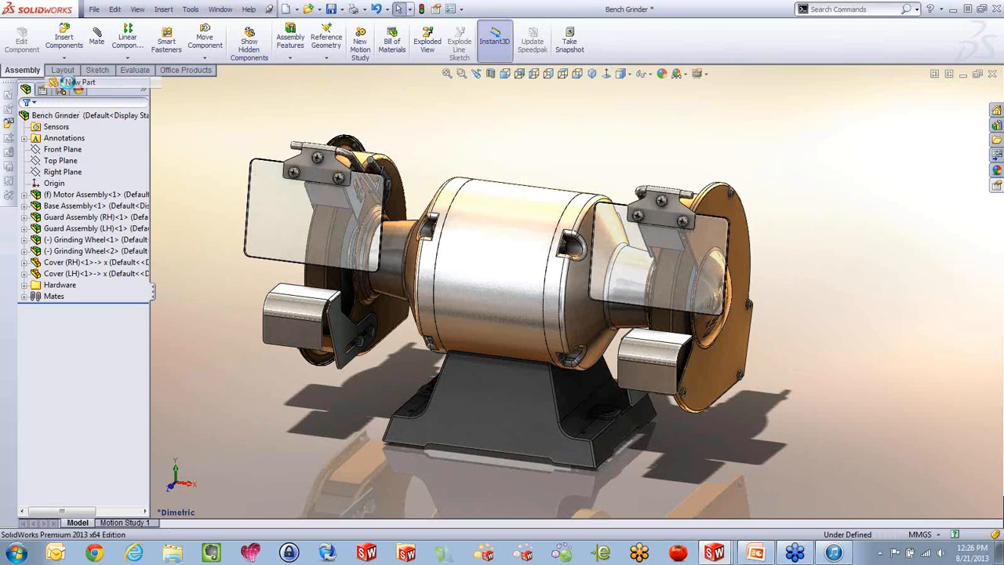
pyautogui.click(157, 363)
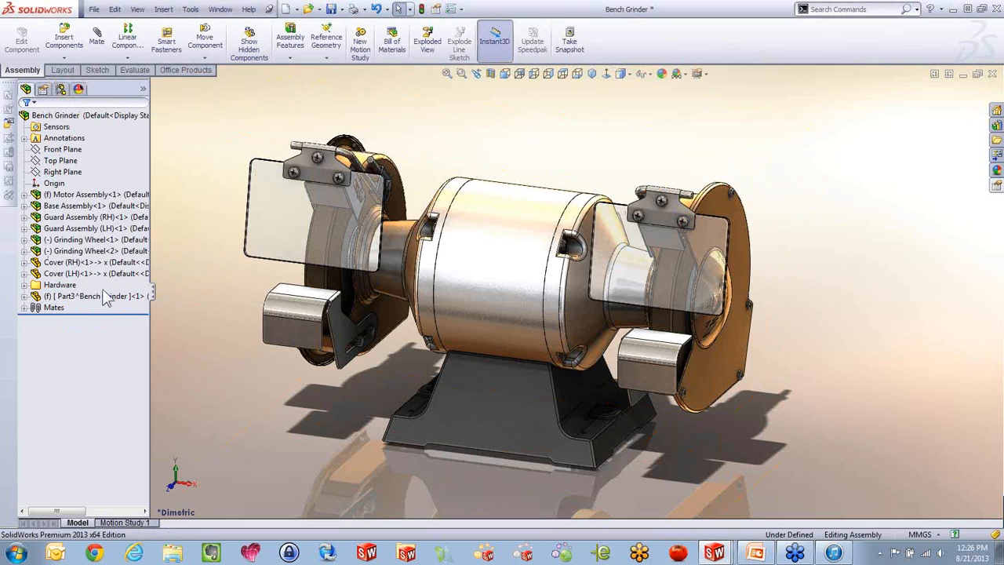
# Expand the new part in the assembly tree and rename it as Grease1
pyautogui.click(24, 295)
pyautogui.click(76, 331)
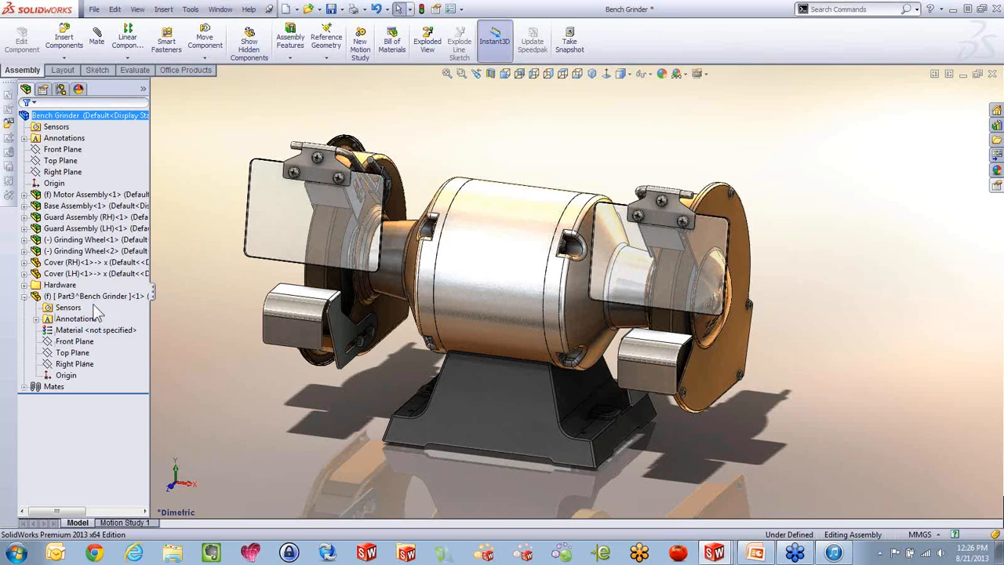
pyautogui.rightClick(93, 296)
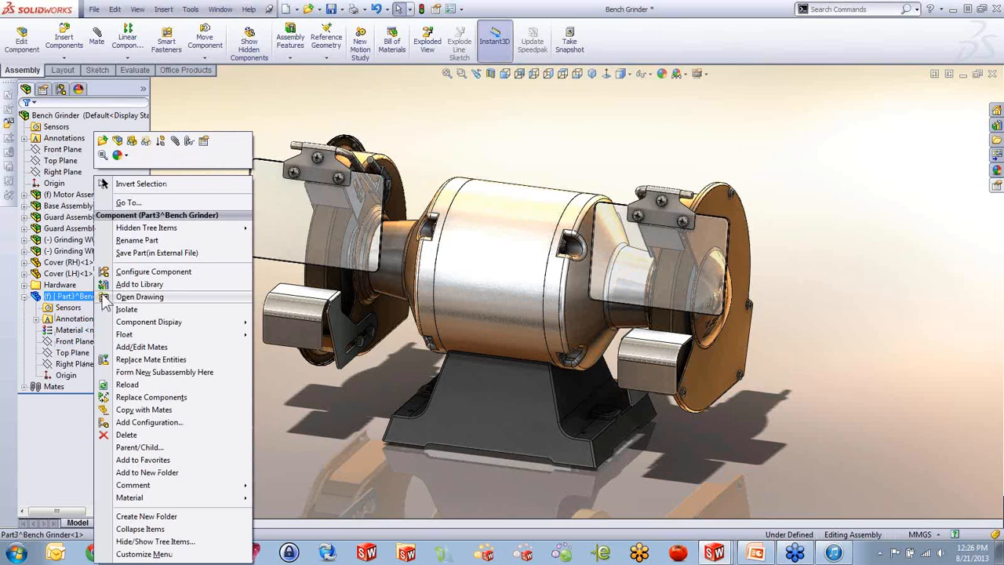
pyautogui.click(137, 240)
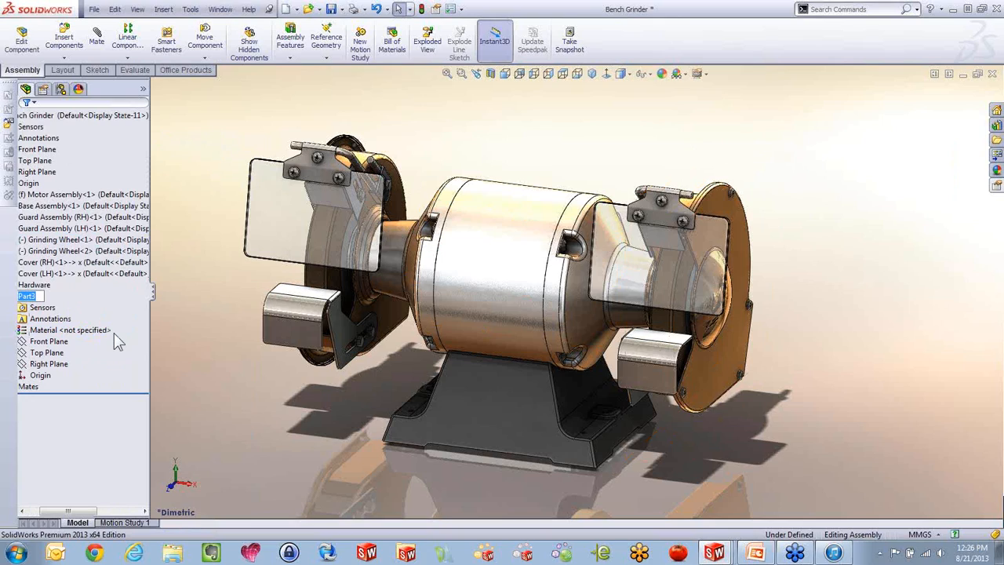
pyautogui.write('Grease1')
pyautogui.click(141, 450)
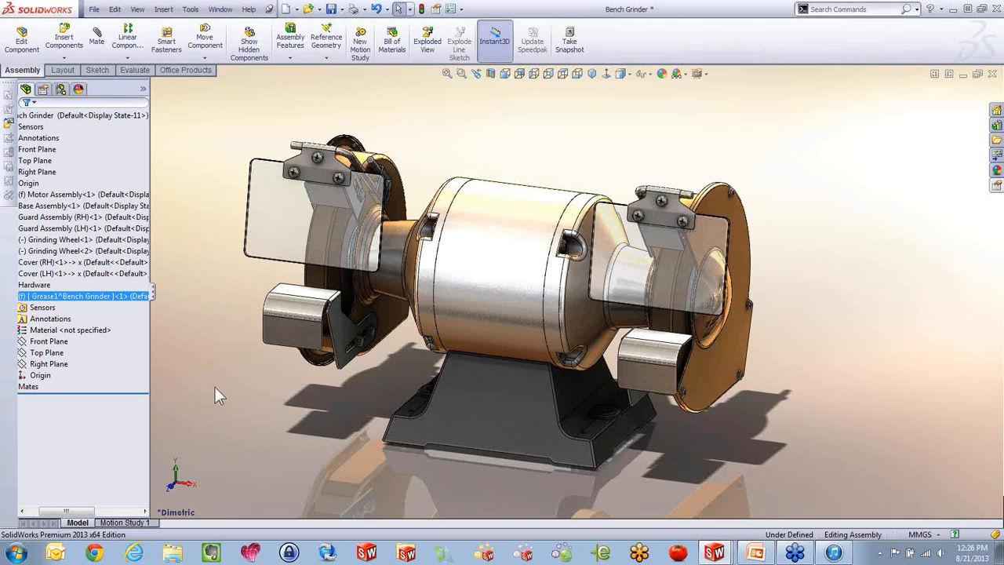
# Switch back to the Bench Grinder drawing and override the quantity of the Grease1 row in the bill of materials with 4458
pyautogui.hotkey('ctrl', 'Tab')
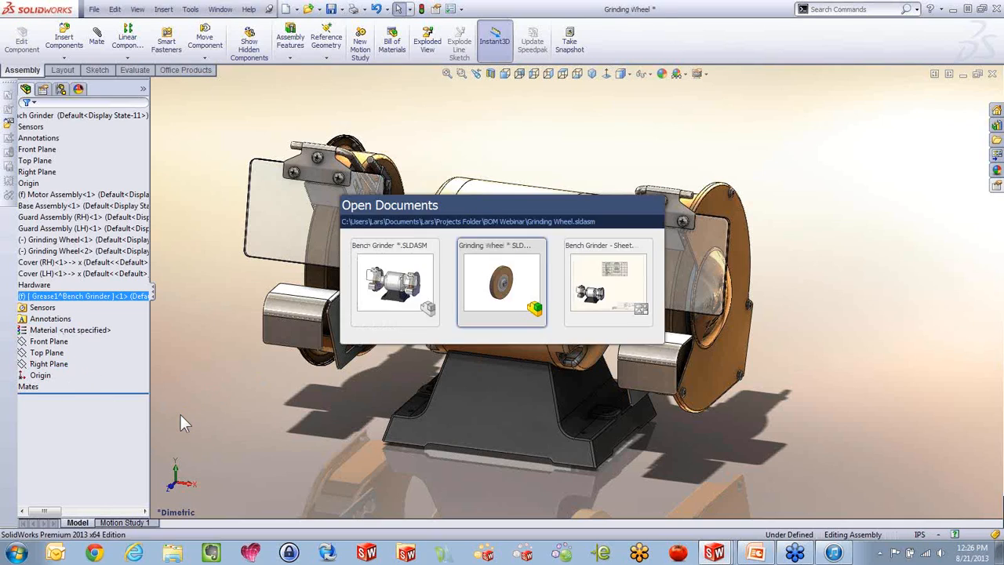
pyautogui.hotkey('ctrl', 'Tab')
pyautogui.hotkey('ctrl', 'Tab')
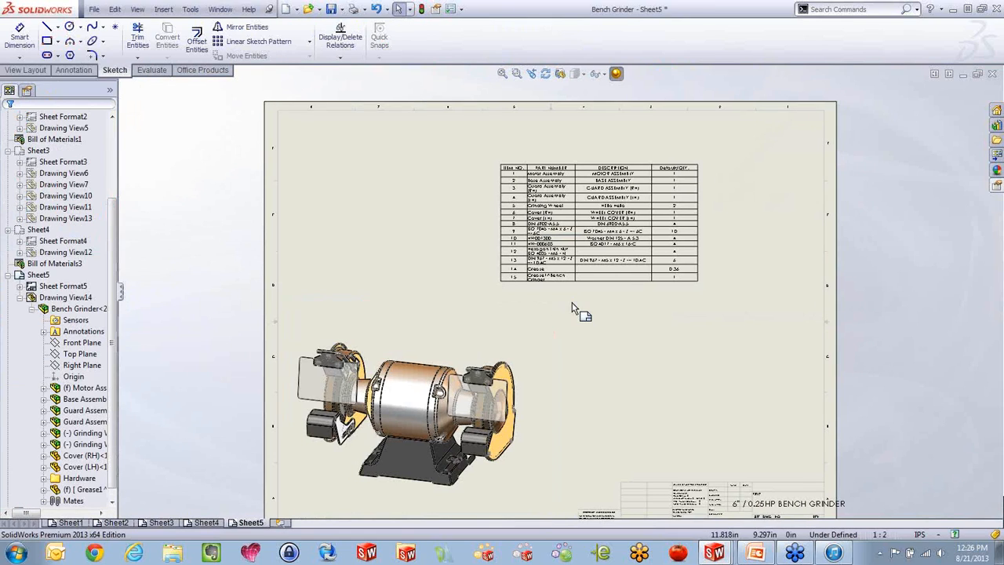
pyautogui.scroll(-5, 589, 279)
pyautogui.scroll(-1, 590, 280)
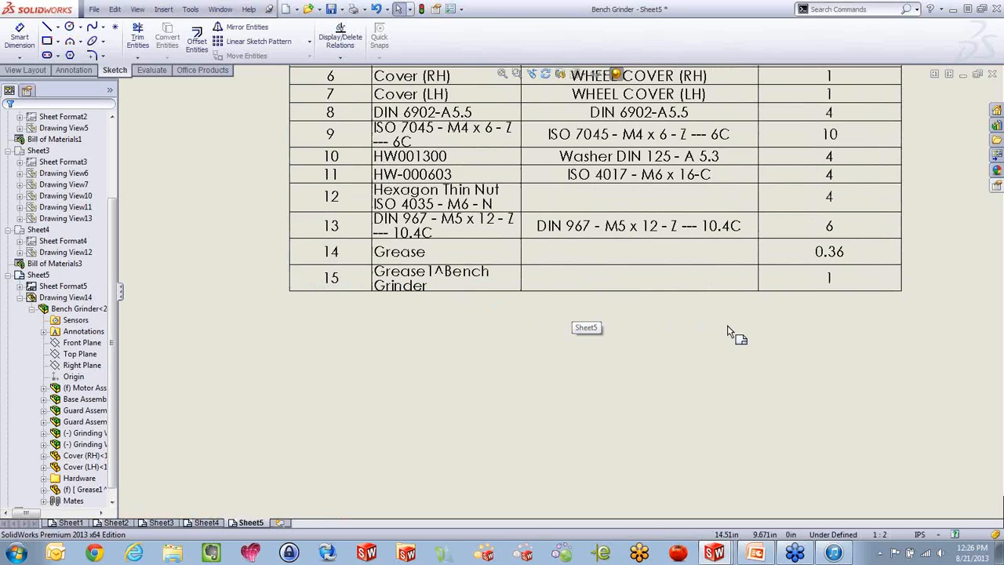
pyautogui.doubleClick(834, 278)
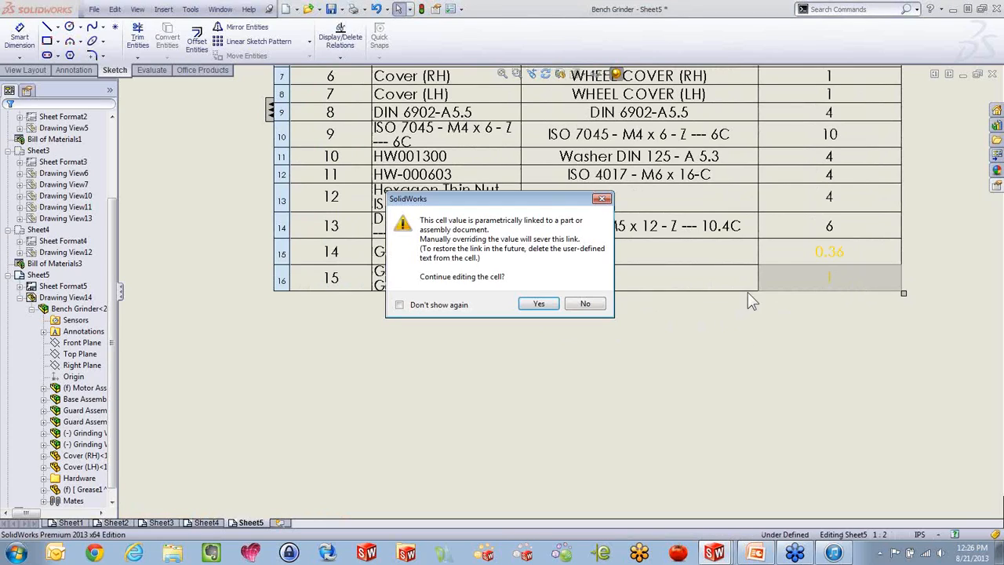
pyautogui.click(541, 307)
pyautogui.doubleClick(831, 279)
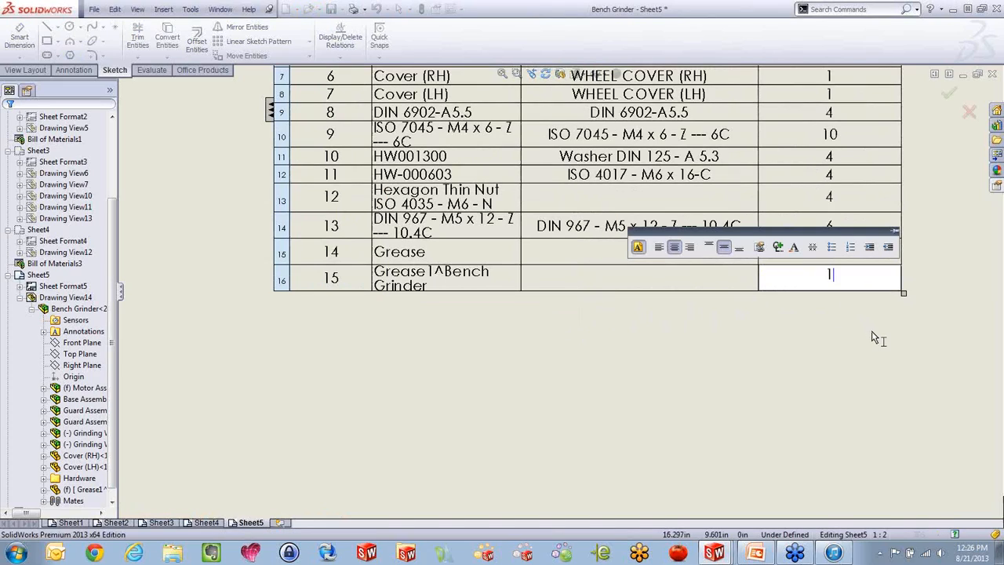
pyautogui.write('4458')
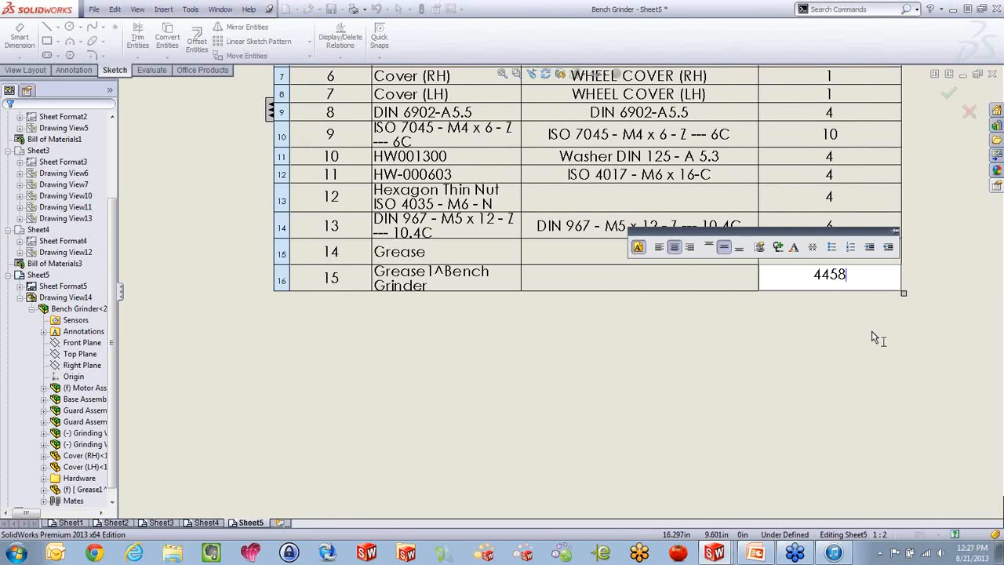
pyautogui.click(842, 372)
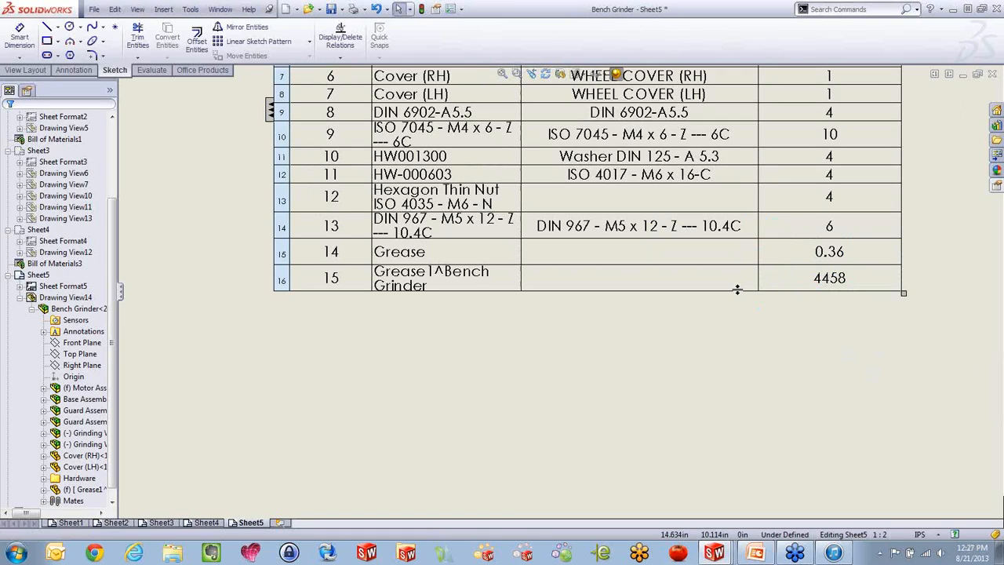
pyautogui.scroll(8, 739, 289)
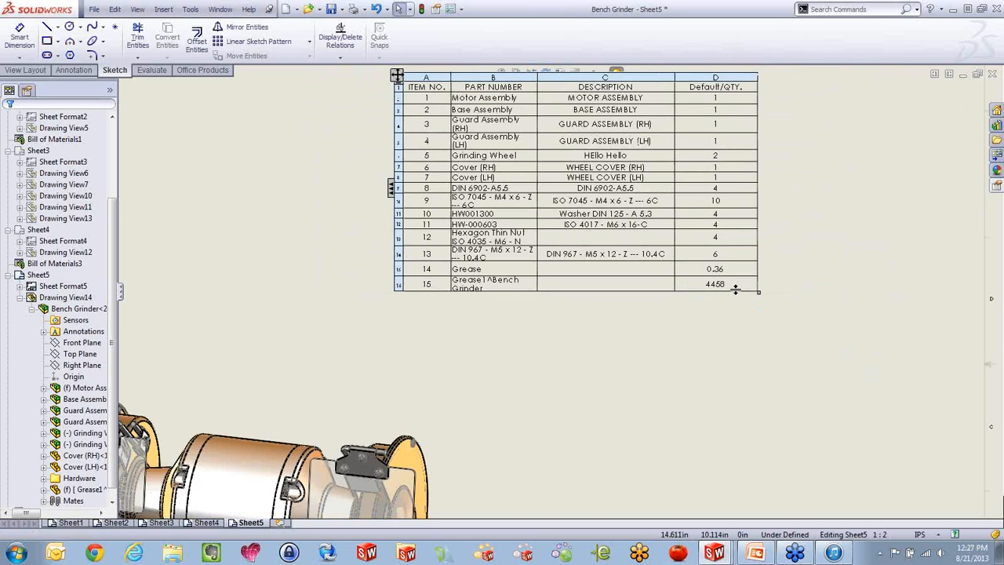
pyautogui.scroll(-2, 540, 330)
pyautogui.scroll(-3, 505, 153)
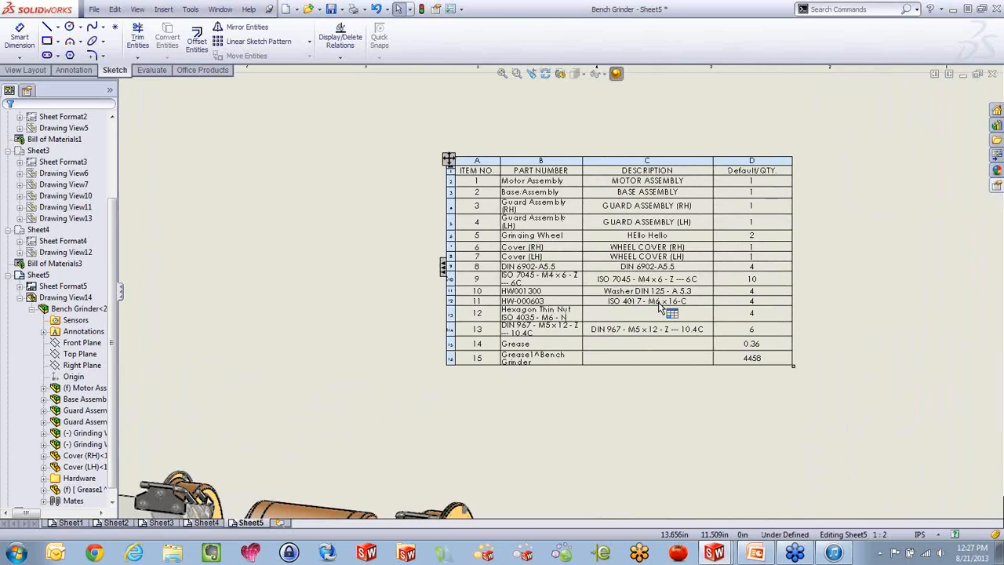
pyautogui.rightClick(598, 313)
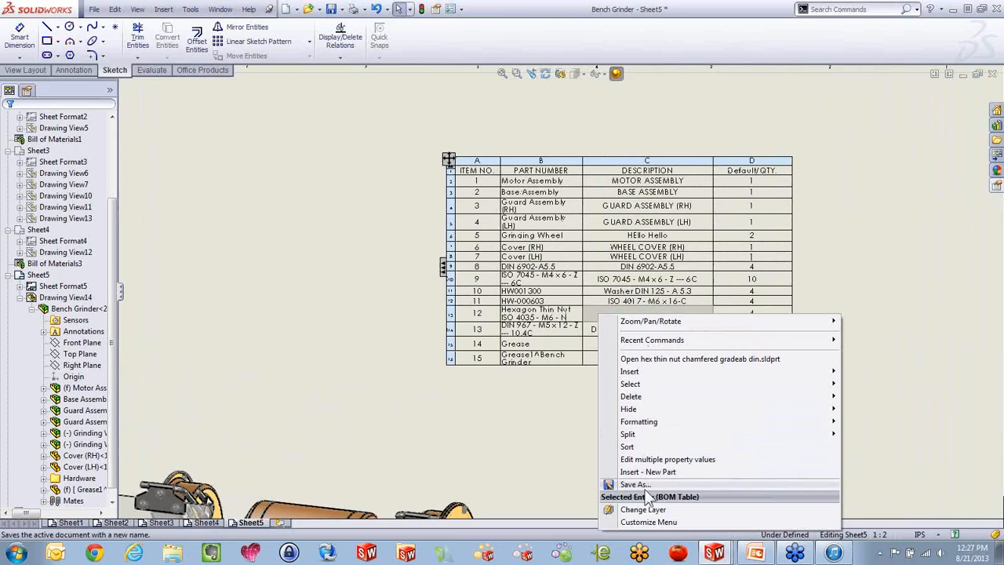
pyautogui.click(552, 472)
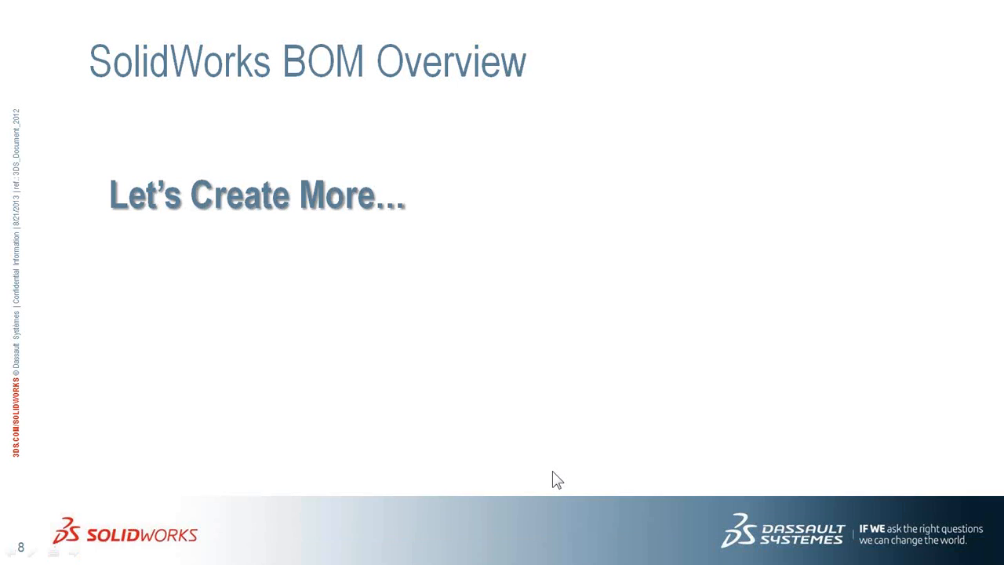
pyautogui.click(445, 337)
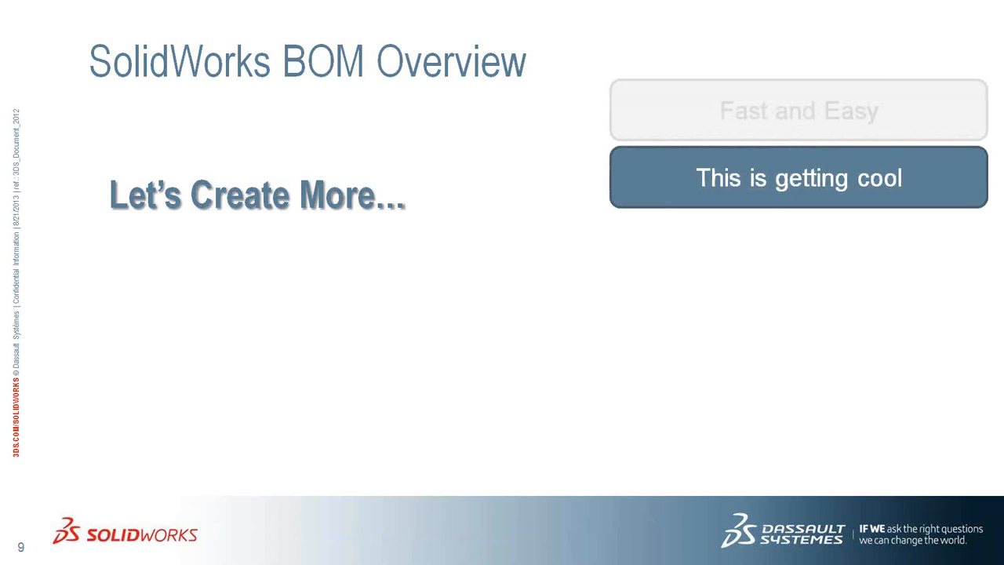
pyautogui.press('Right')
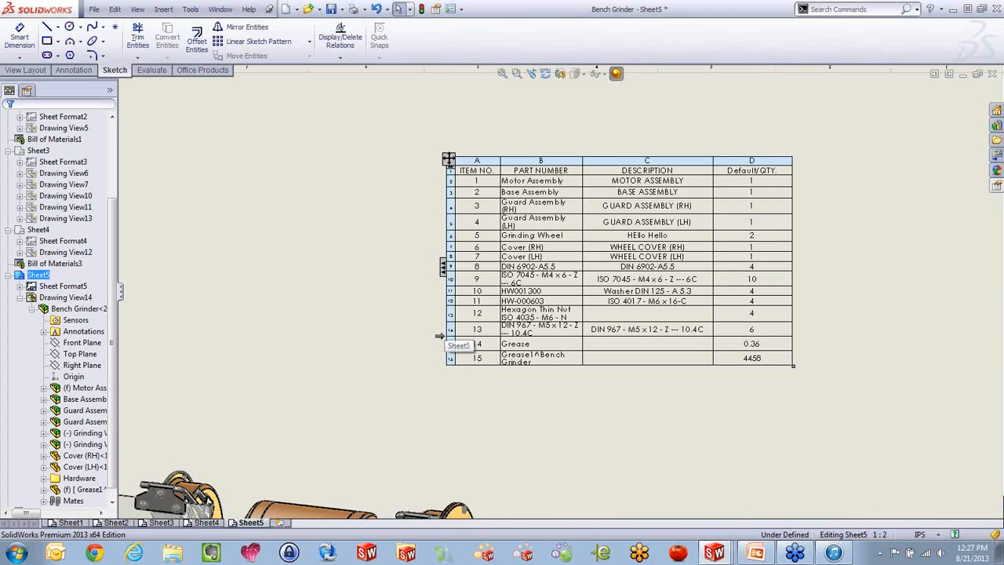
# Set the outer border thickness of the bill of materials table to 0.0551in, trying 0.0394in first
pyautogui.scroll(-2, 541, 307)
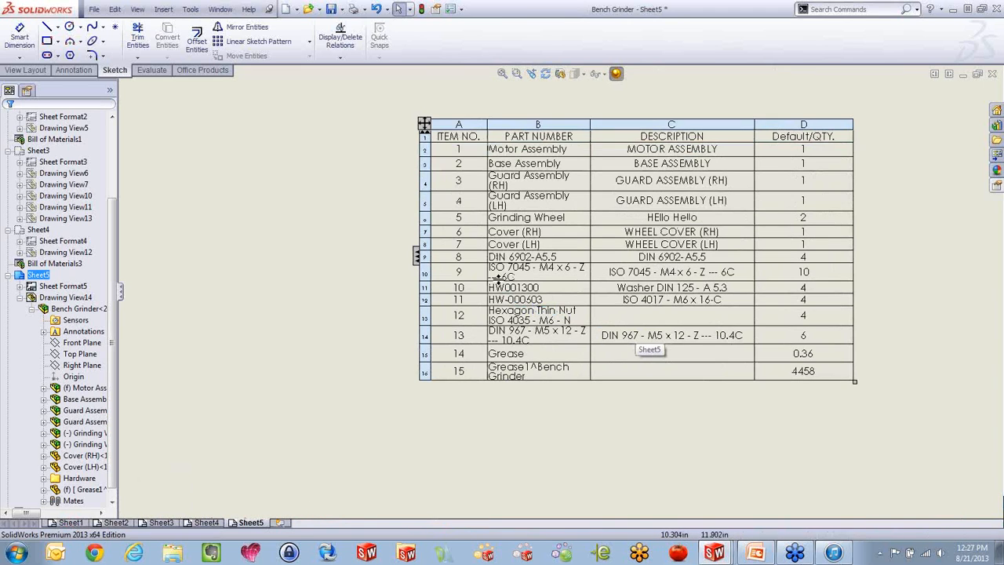
pyautogui.click(427, 132)
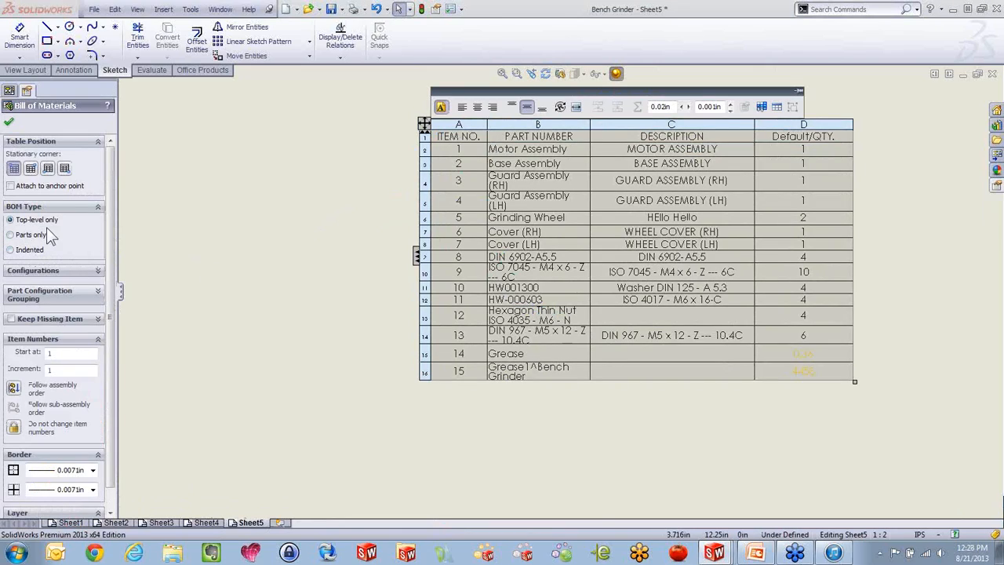
pyautogui.scroll(-1, 98, 337)
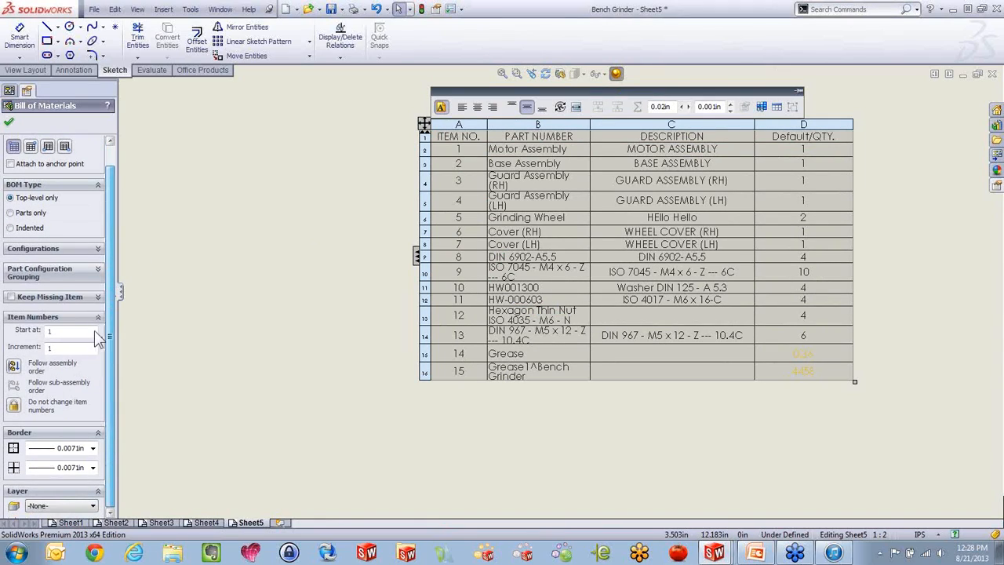
pyautogui.click(92, 448)
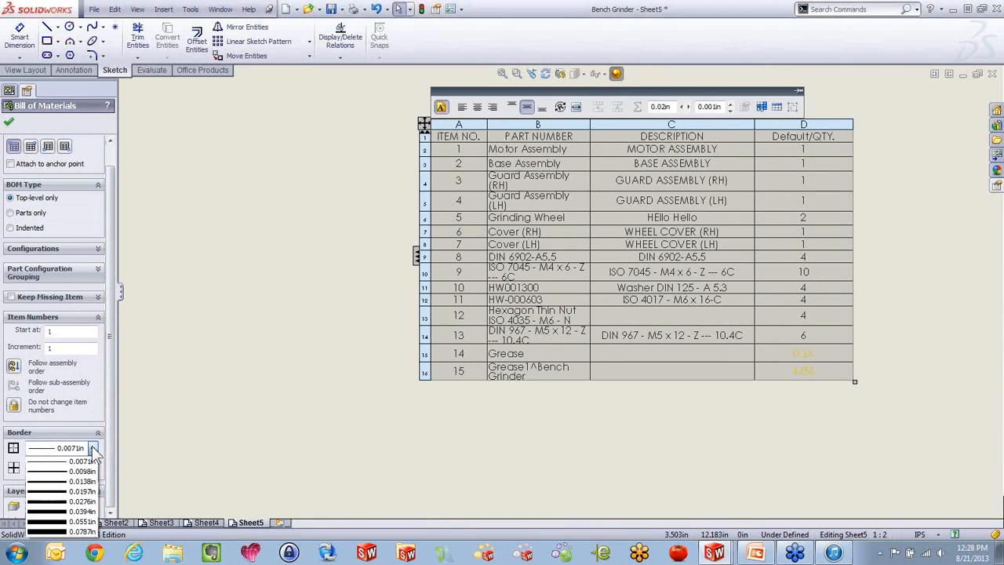
pyautogui.click(66, 510)
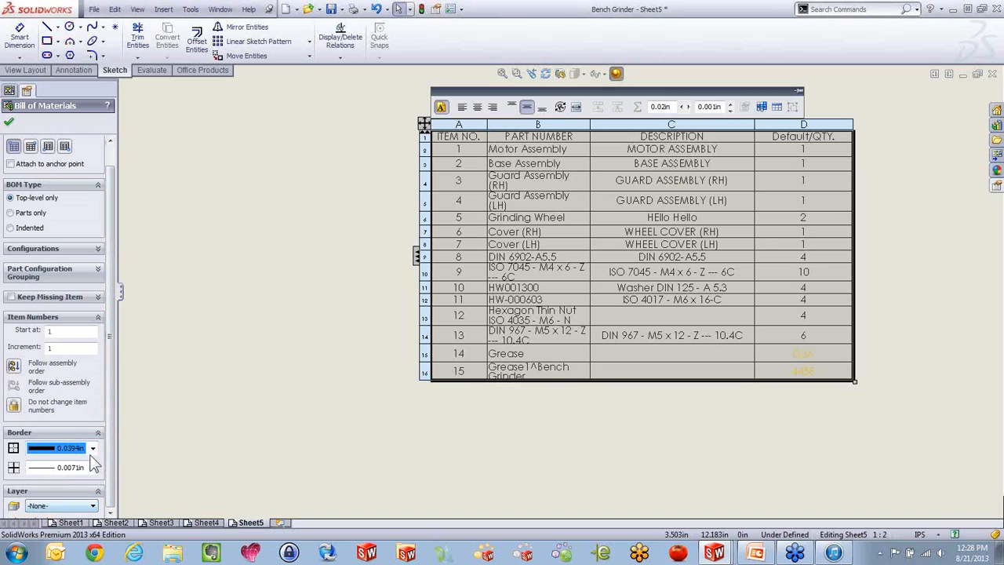
pyautogui.click(92, 449)
pyautogui.click(82, 525)
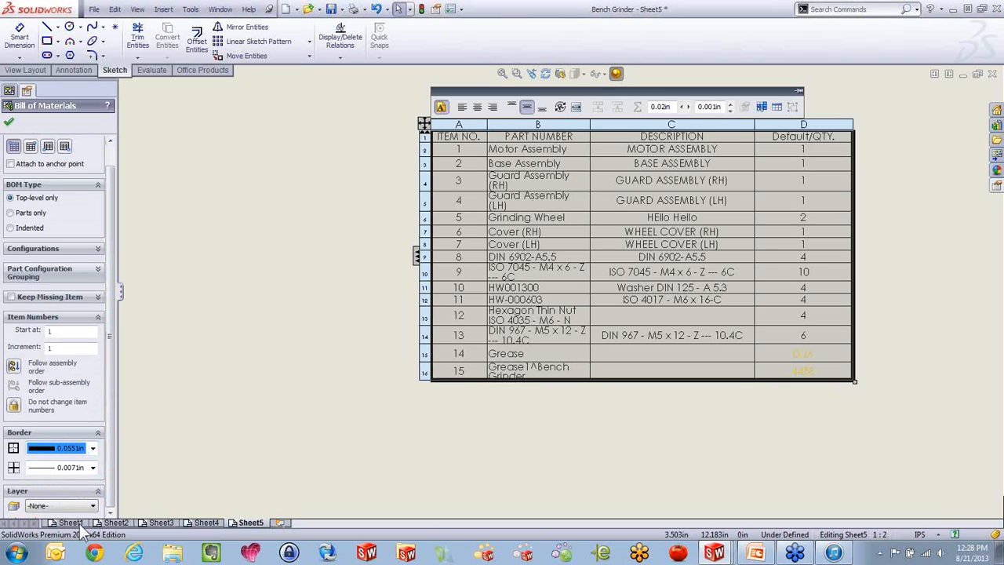
pyautogui.click(214, 400)
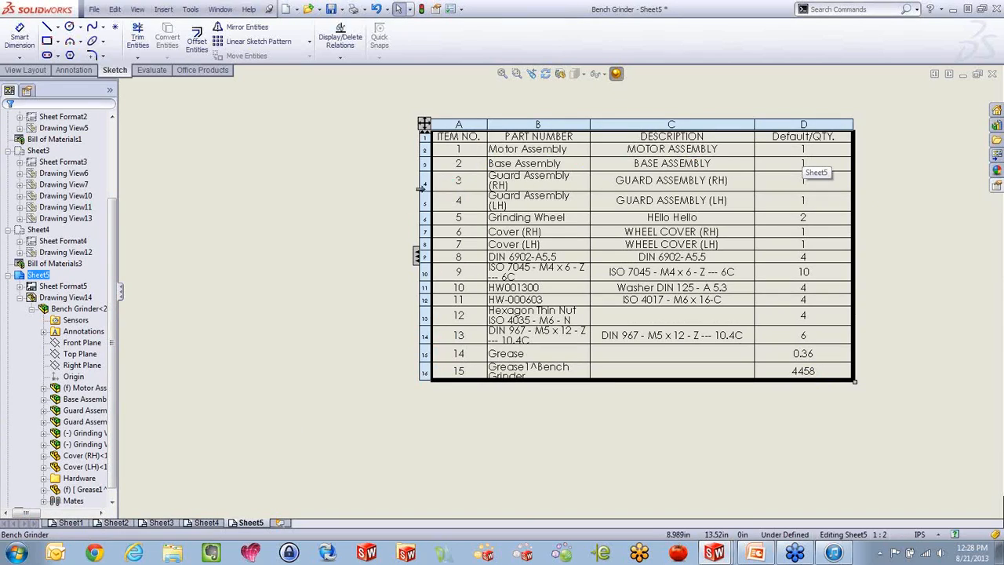
# Edit the Guard Assembly (RH) part number cell with its link kept, trying right, centre and left text alignment and the line color choices
pyautogui.doubleClick(524, 181)
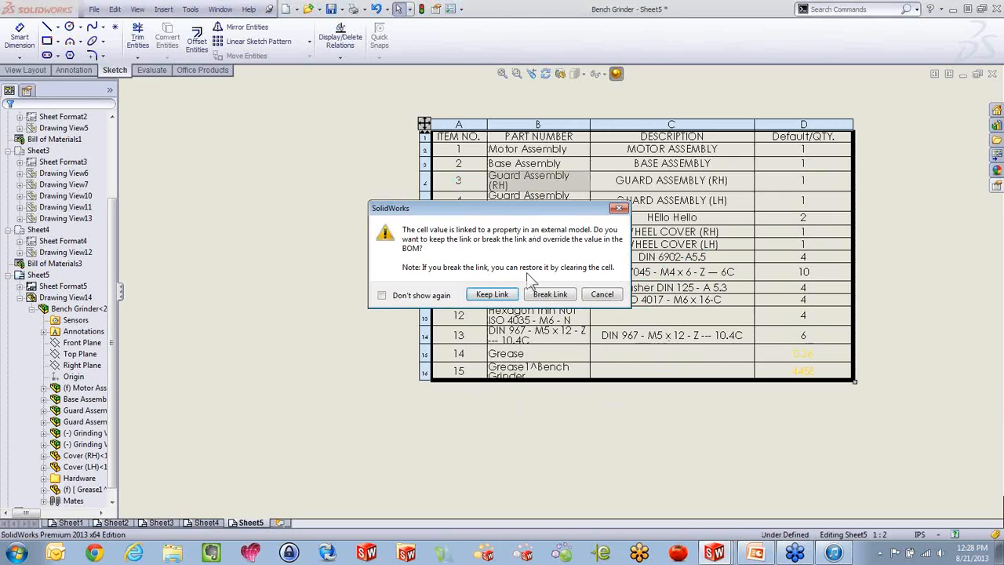
pyautogui.click(491, 294)
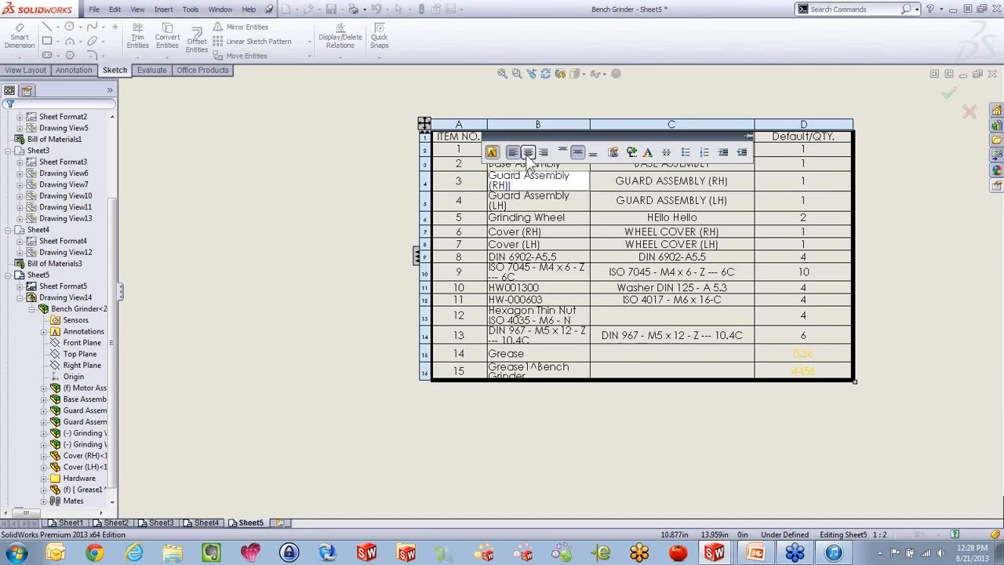
pyautogui.click(543, 153)
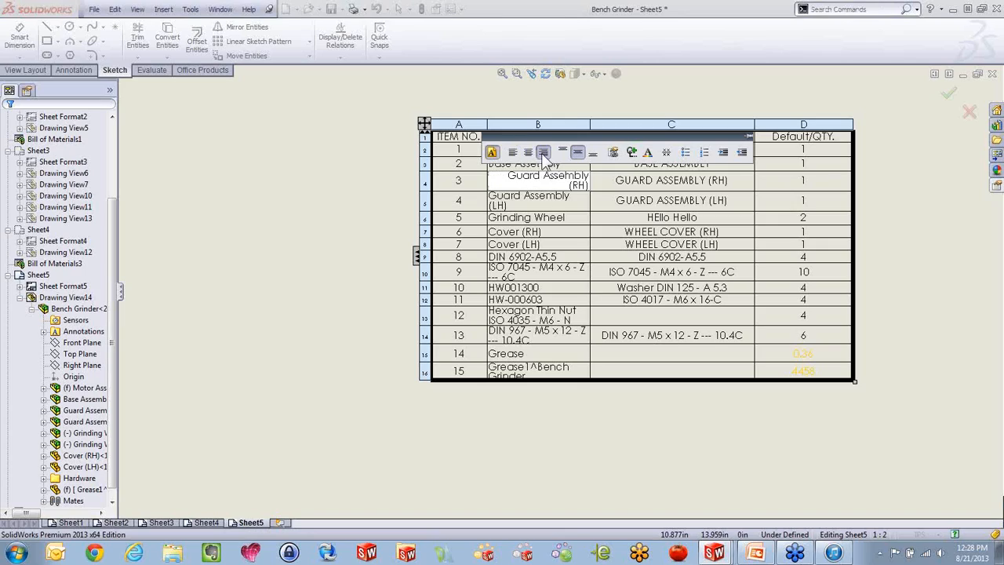
pyautogui.click(527, 152)
pyautogui.click(512, 152)
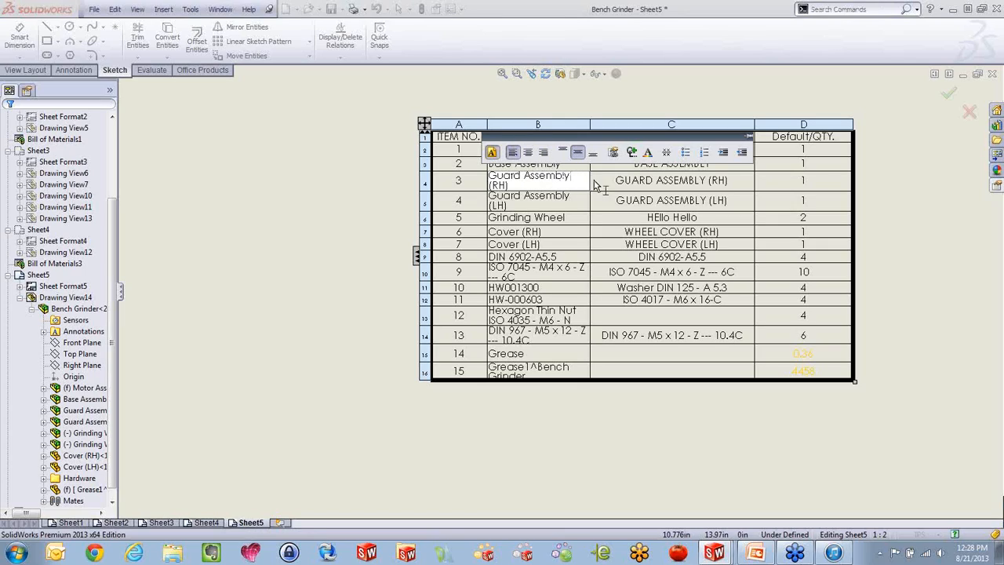
pyautogui.click(647, 152)
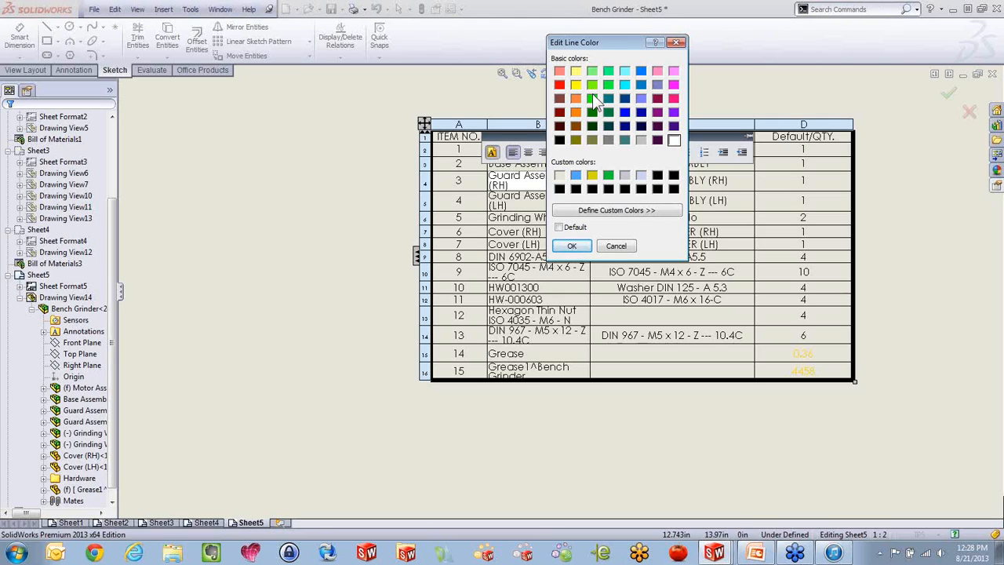
pyautogui.click(571, 245)
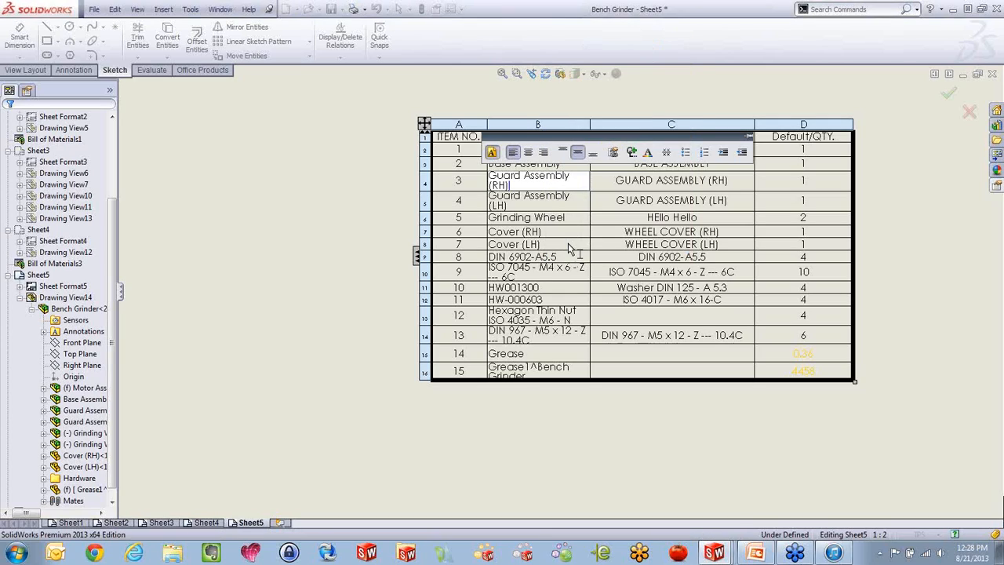
pyautogui.click(385, 221)
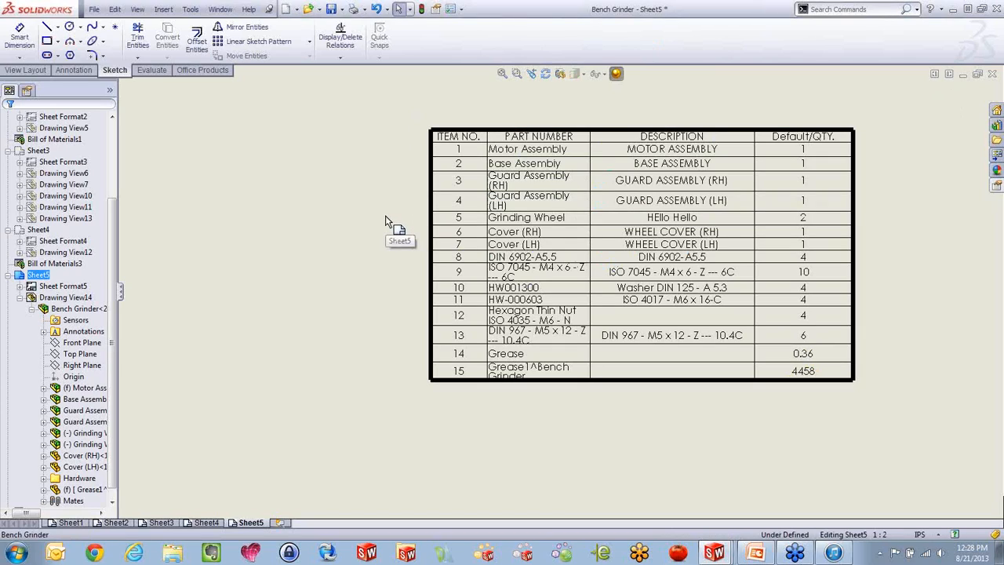
# Check which layers can be assigned to the bill of materials table
pyautogui.click(424, 124)
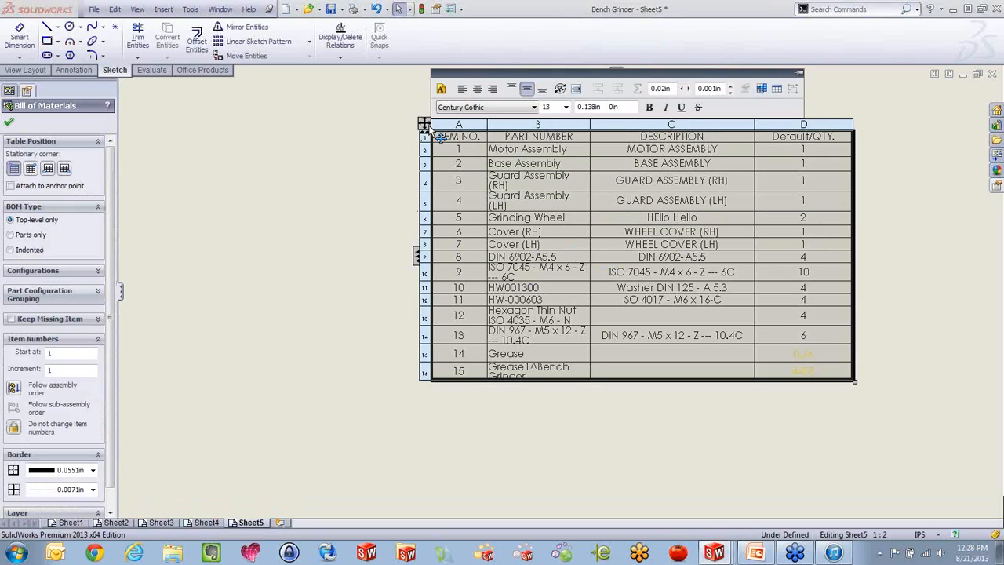
pyautogui.scroll(-2, 113, 265)
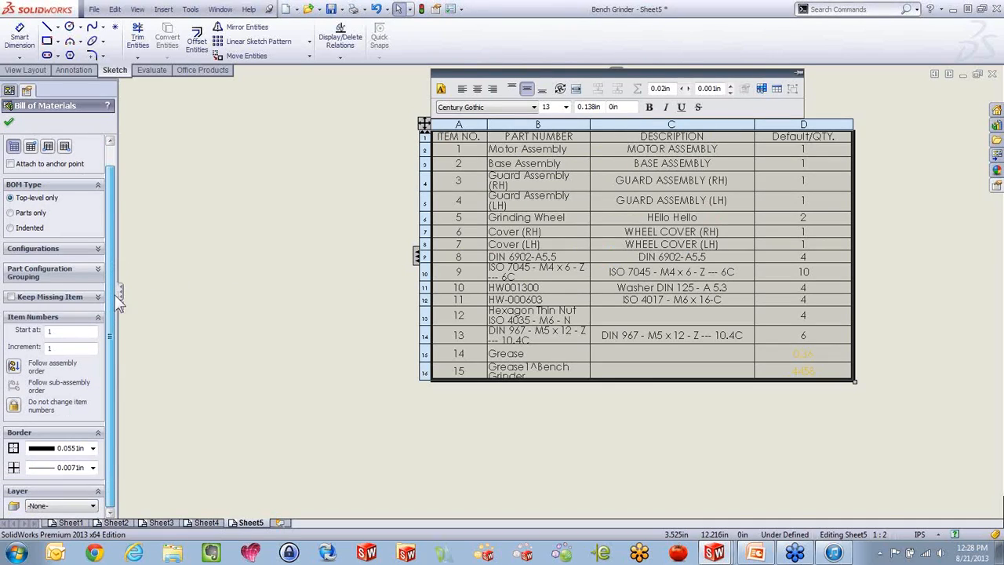
pyautogui.click(59, 505)
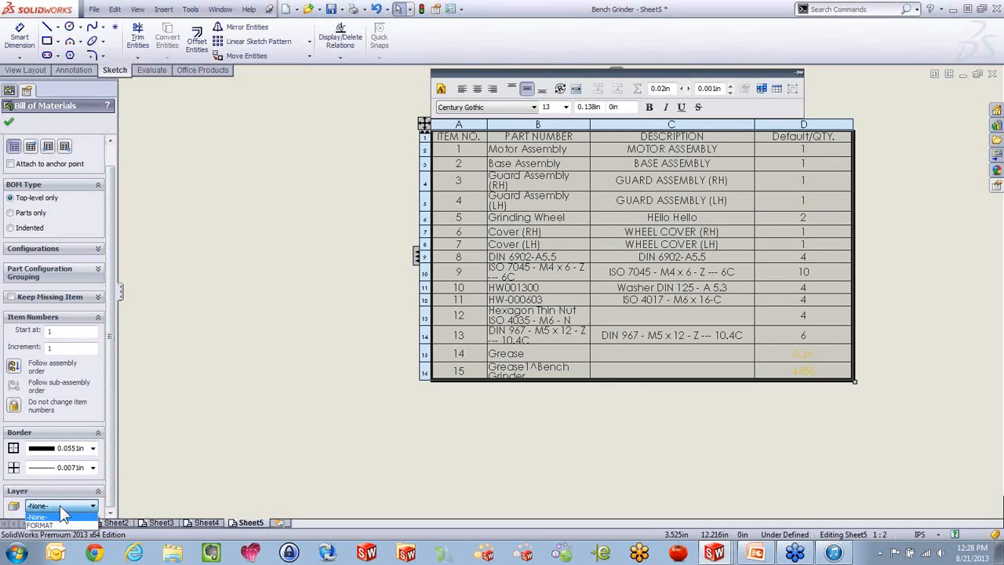
pyautogui.click(59, 505)
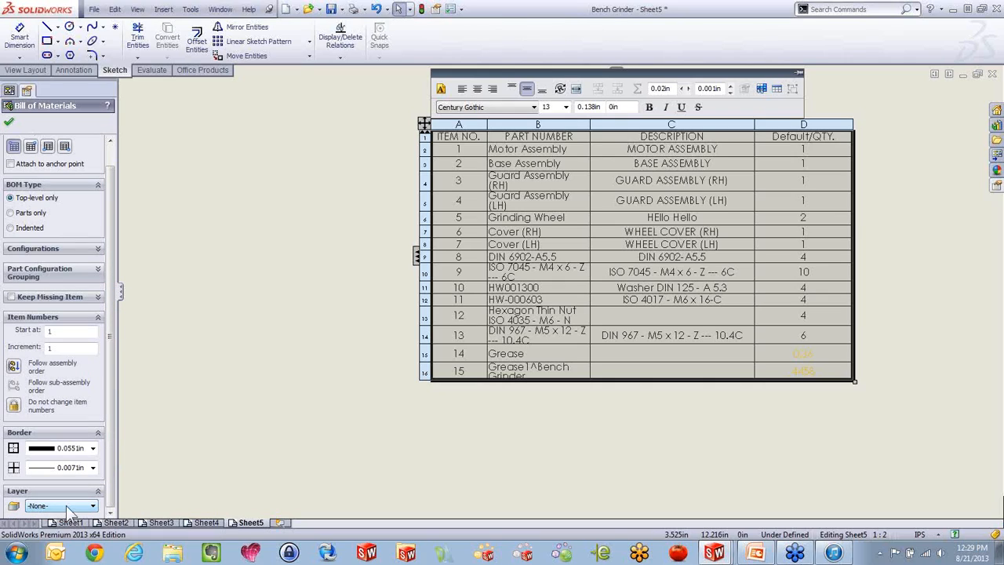
pyautogui.click(263, 308)
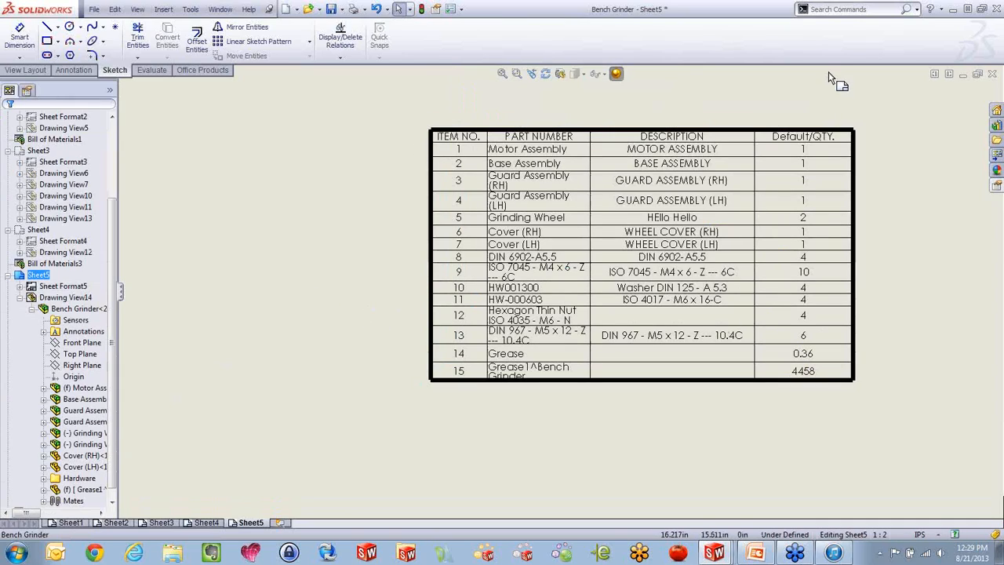
# Find the Layer Properties command and create a new red layer named BOM
pyautogui.click(869, 9)
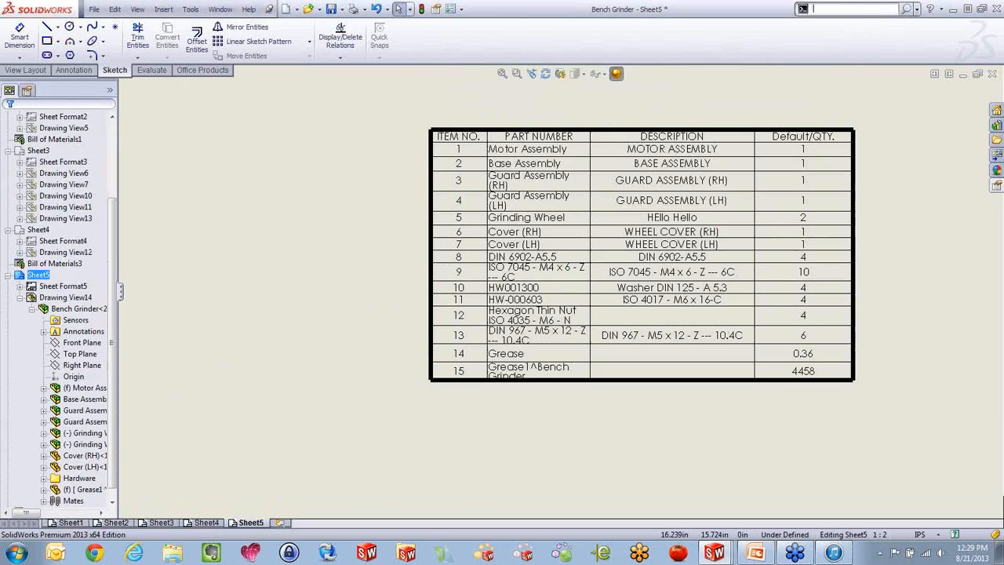
pyautogui.write('lay')
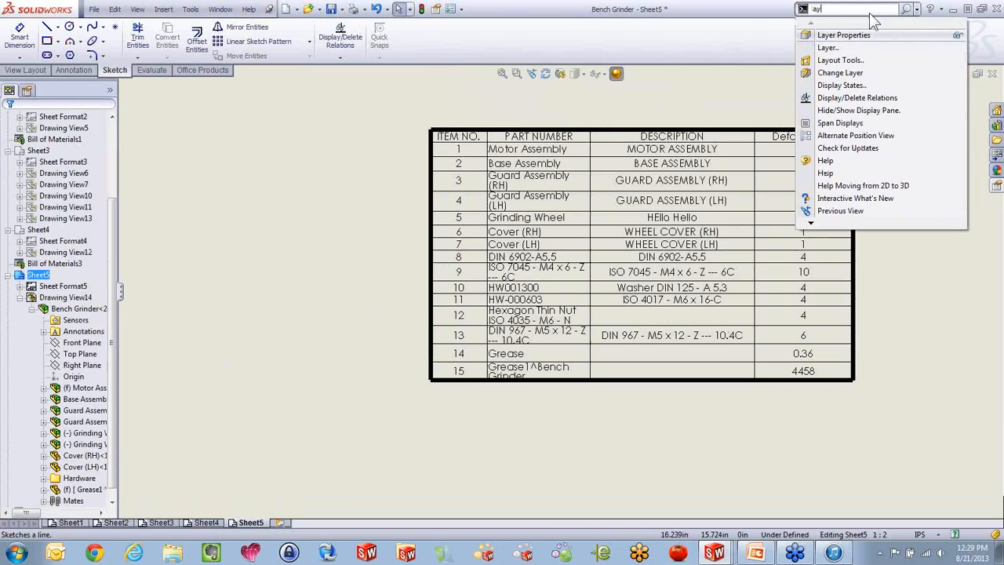
pyautogui.click(844, 35)
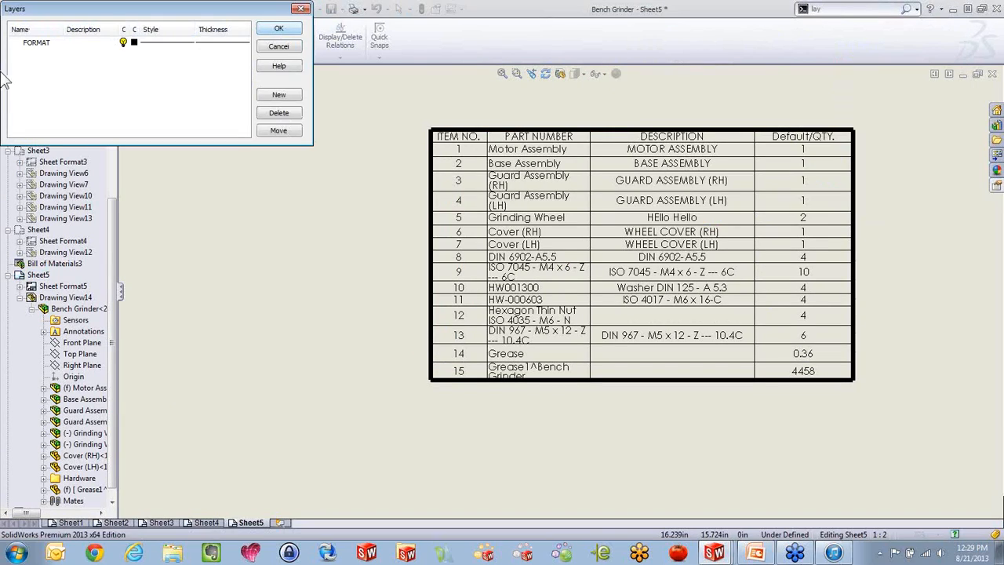
pyautogui.click(276, 96)
pyautogui.write('BOM')
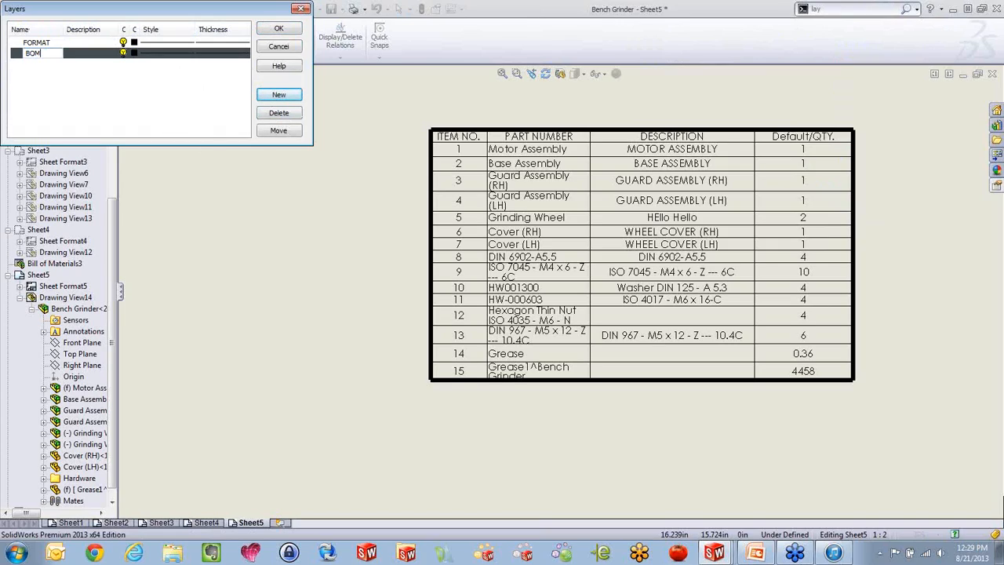
pyautogui.click(134, 53)
pyautogui.click(99, 50)
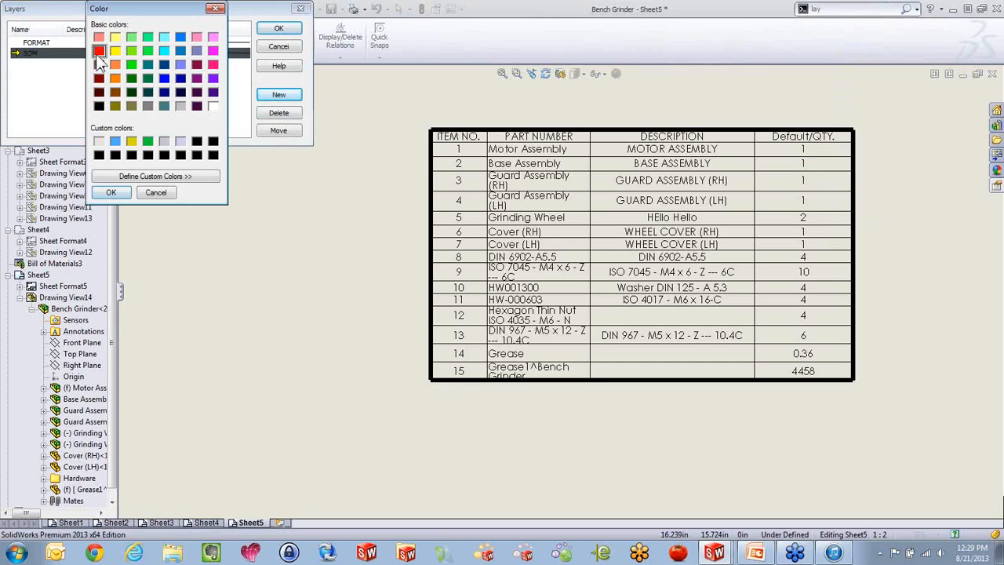
pyautogui.click(112, 193)
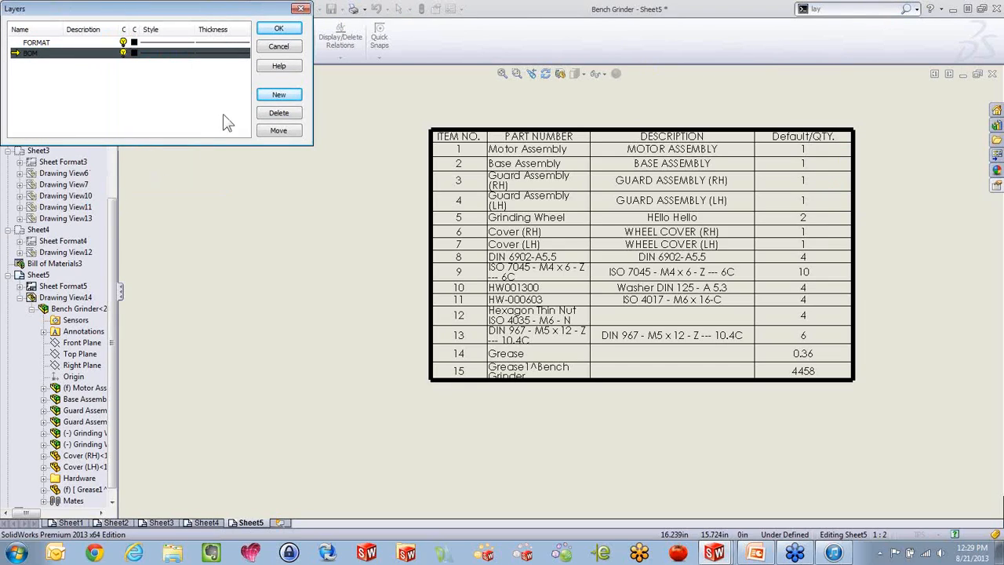
pyautogui.click(278, 29)
# Assign the bill of materials table on Sheet5 to the BOM layer
pyautogui.click(436, 174)
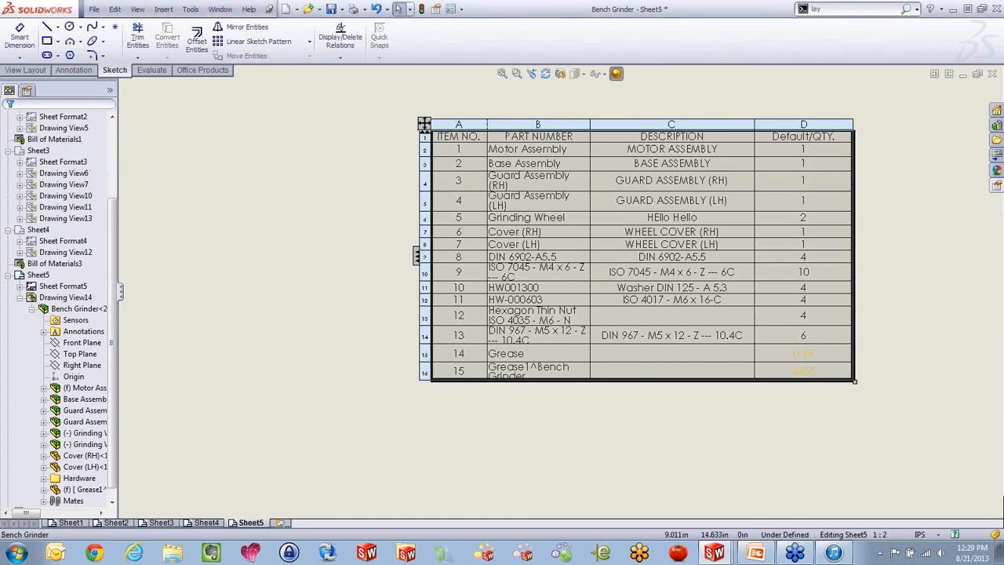
pyautogui.scroll(-1, 106, 345)
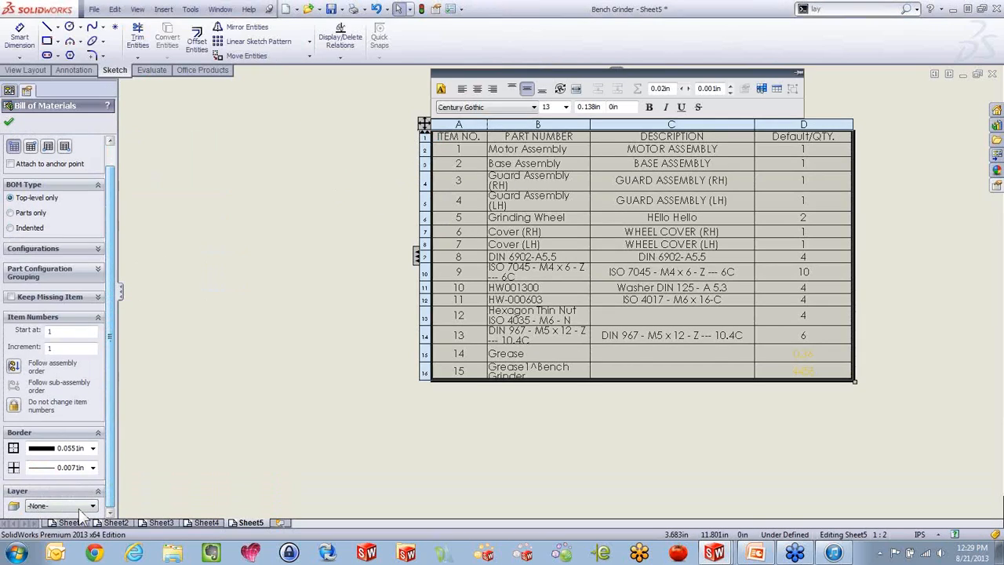
pyautogui.click(75, 505)
pyautogui.click(75, 532)
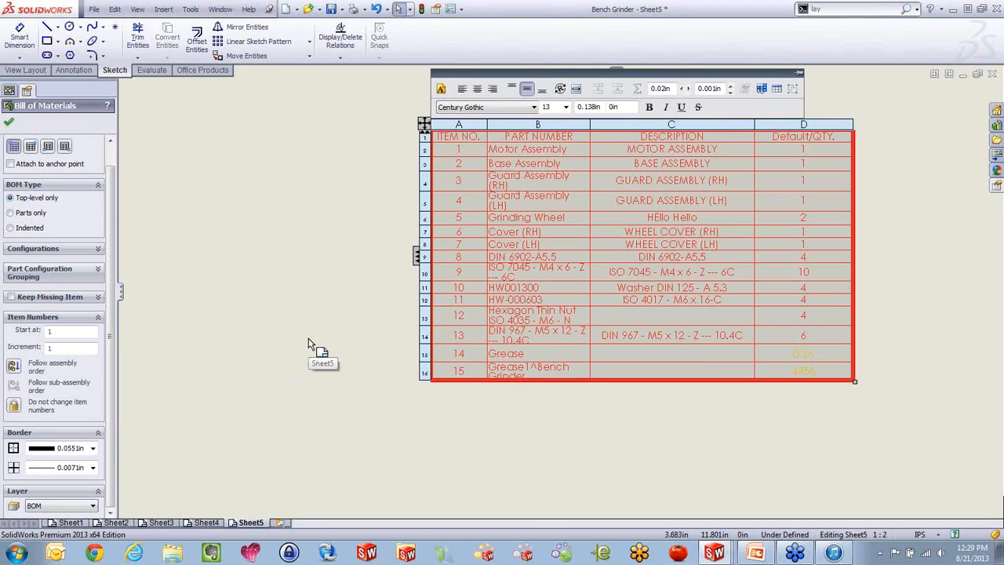
pyautogui.click(309, 344)
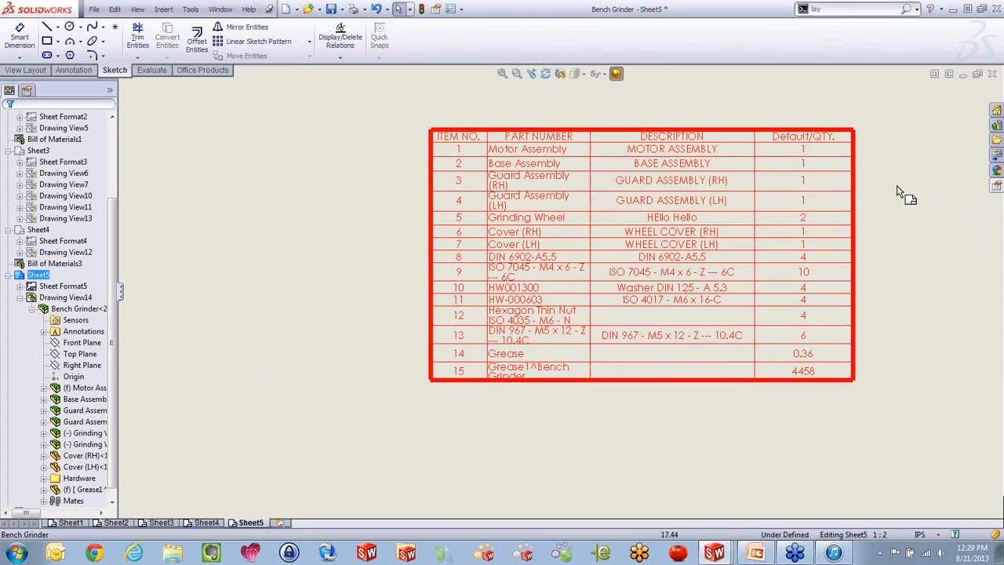
# Try setting BOM as the default layer for bill of materials tables in the document properties
pyautogui.scroll(-1, 813, 125)
pyautogui.scroll(-1, 780, 152)
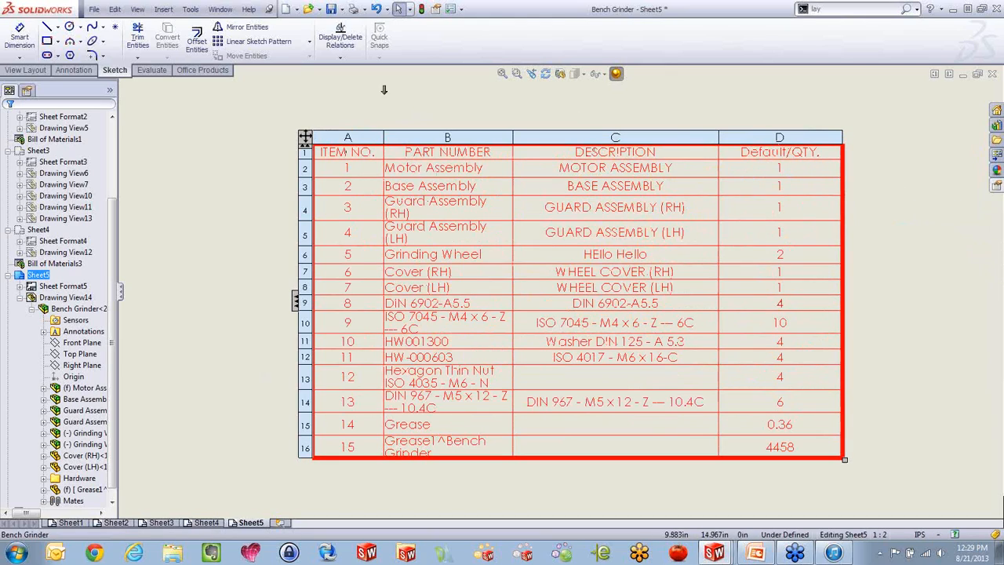
pyautogui.click(444, 9)
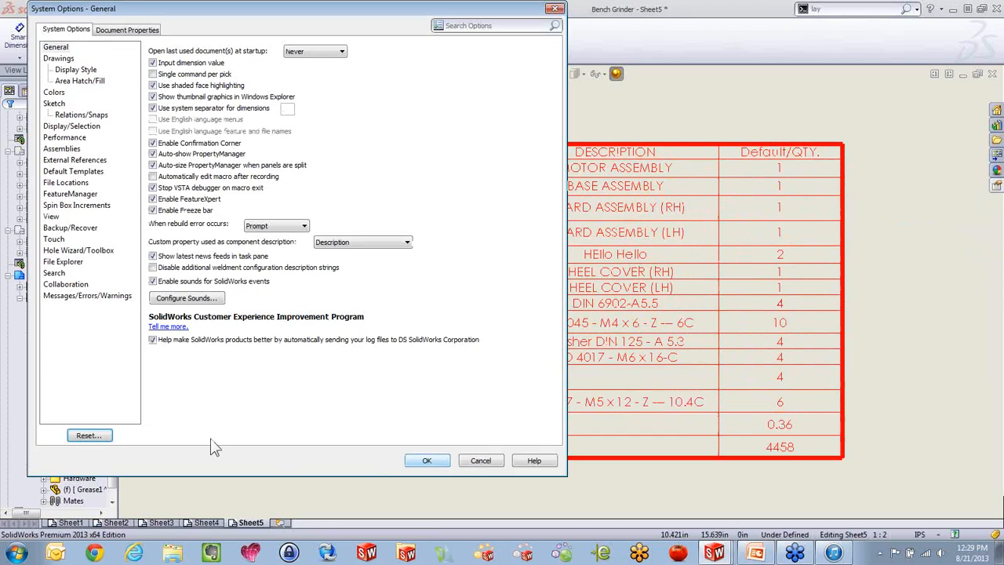
pyautogui.click(127, 32)
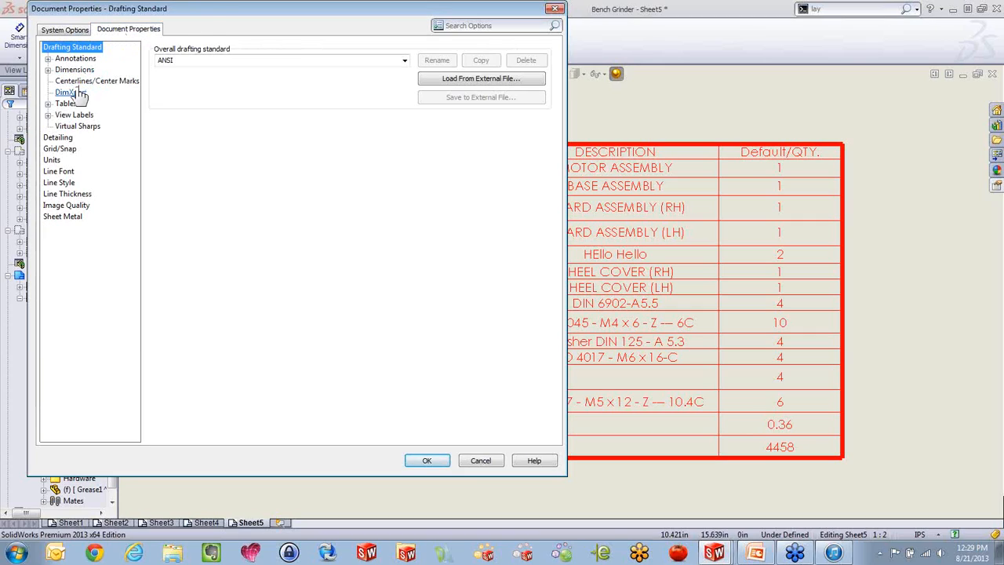
pyautogui.click(48, 103)
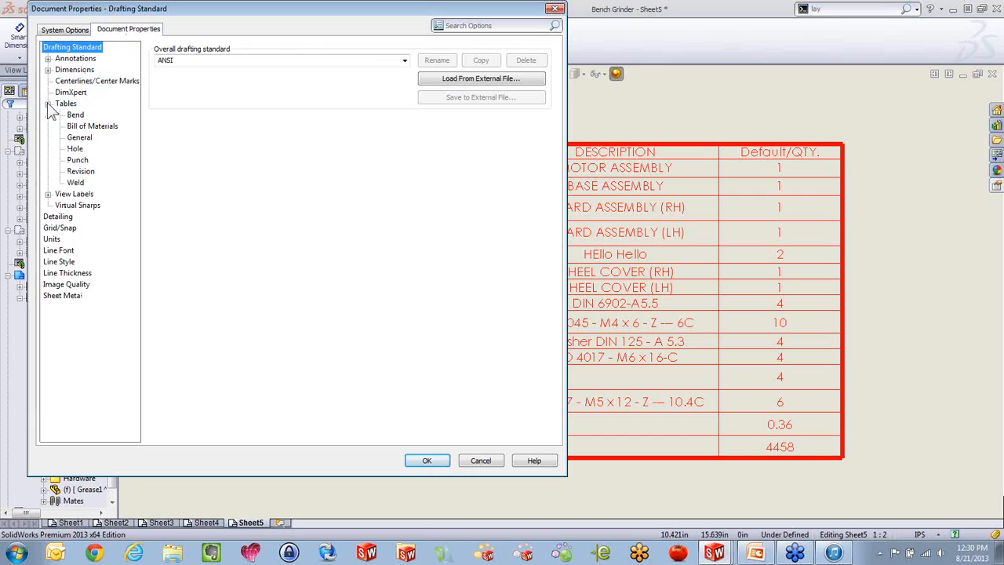
pyautogui.click(98, 127)
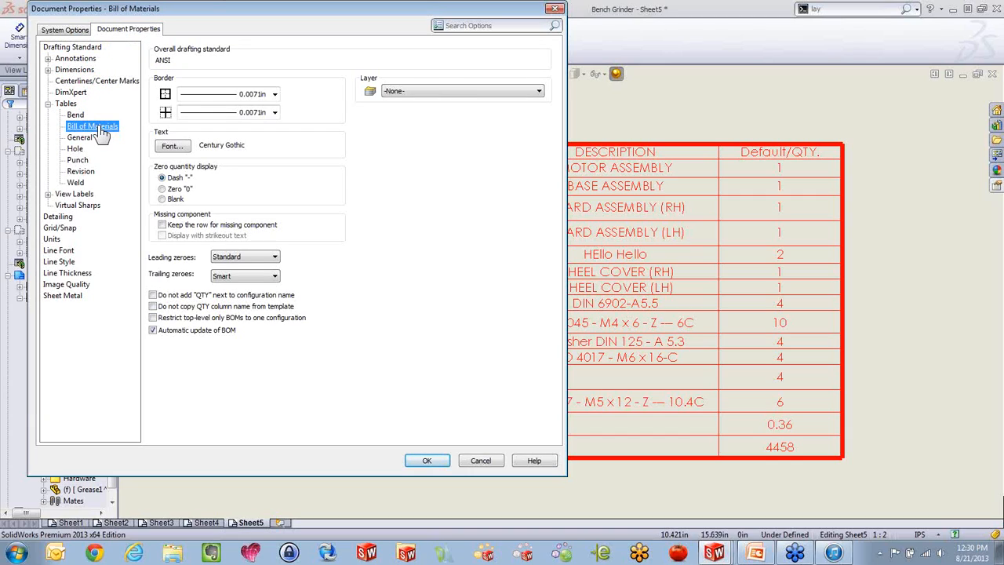
pyautogui.click(522, 94)
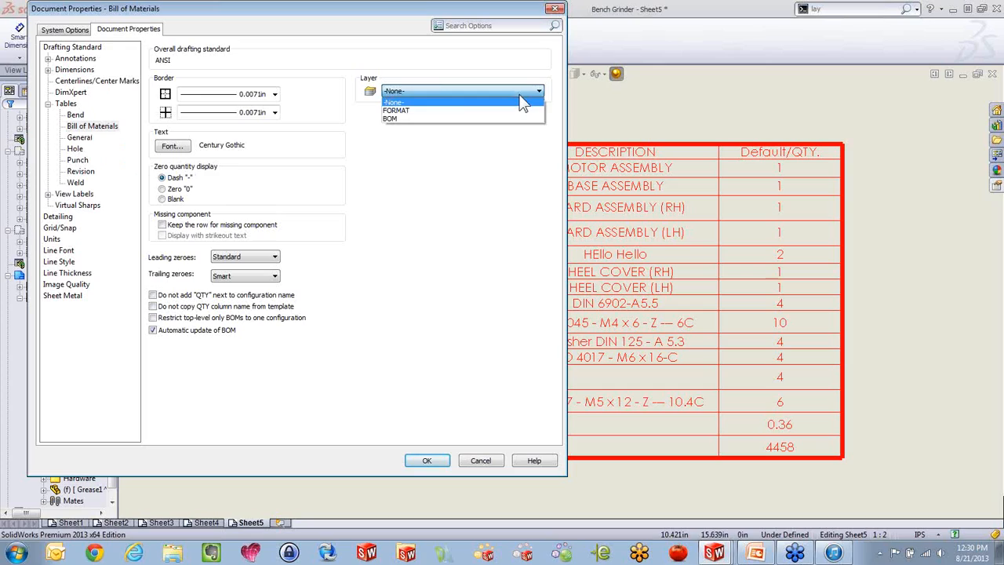
pyautogui.click(505, 118)
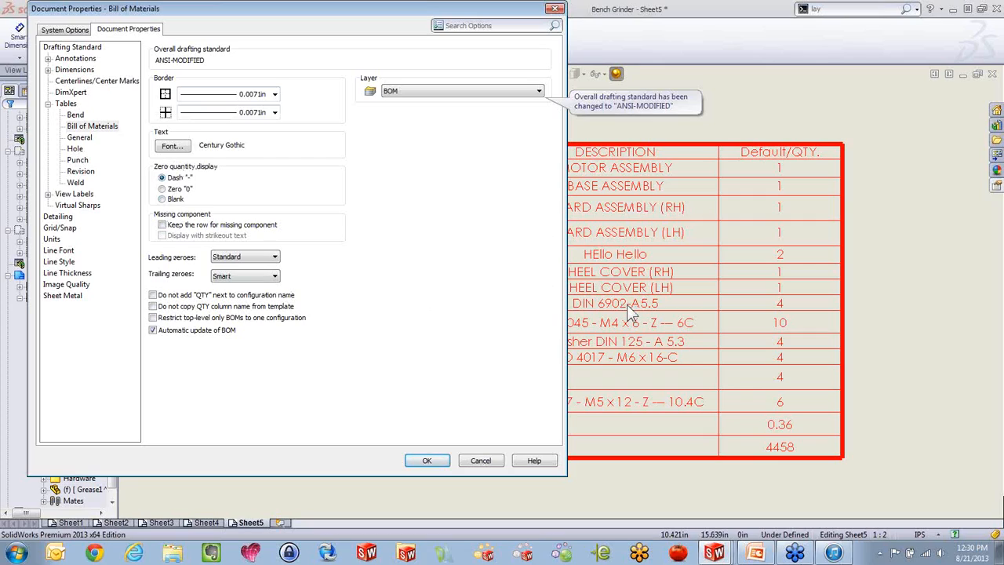
pyautogui.click(497, 461)
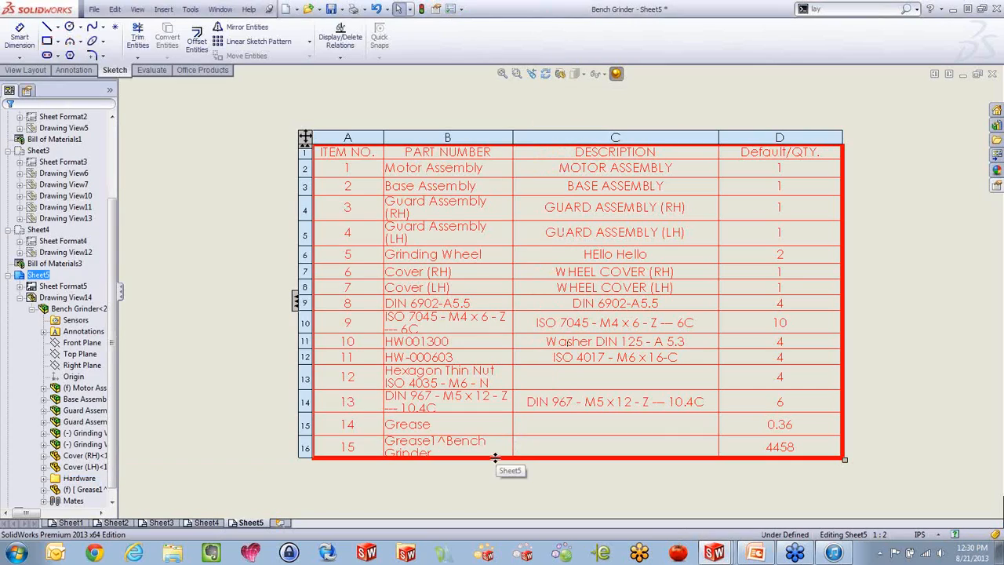
# Add the Design Change configuration's quantities to the bill of materials table
pyautogui.click(305, 137)
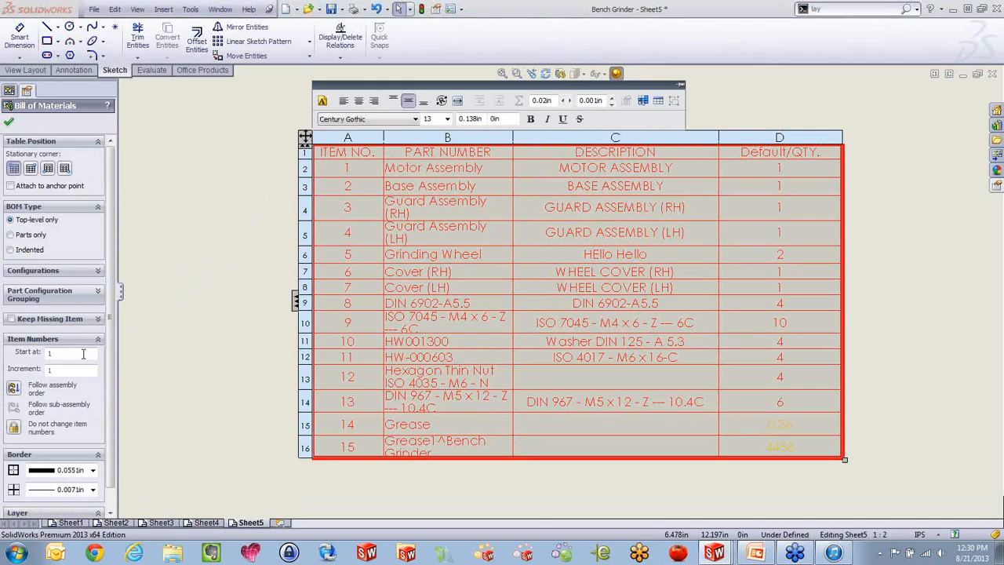
pyautogui.click(99, 270)
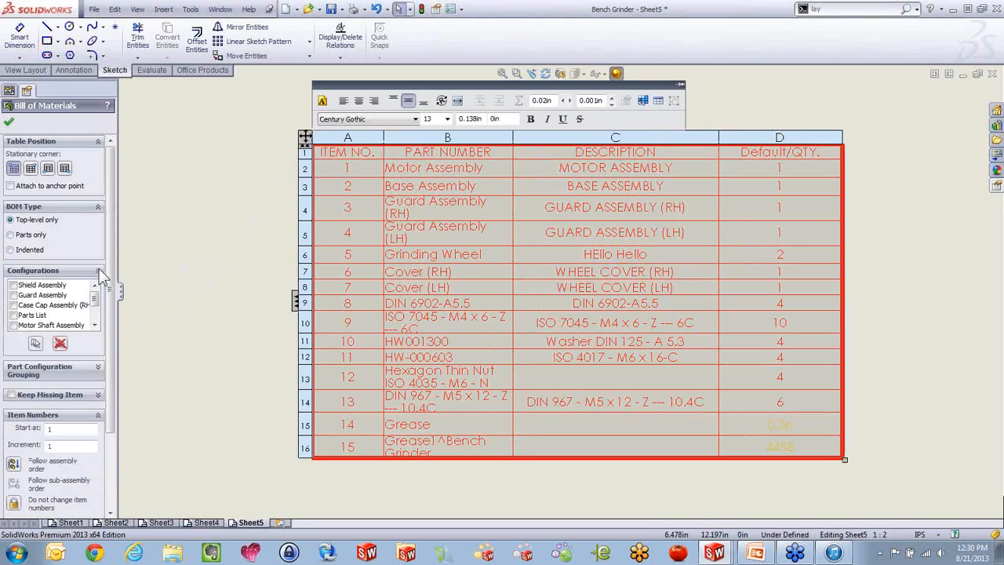
pyautogui.moveTo(94, 300); pyautogui.dragTo(94, 317)
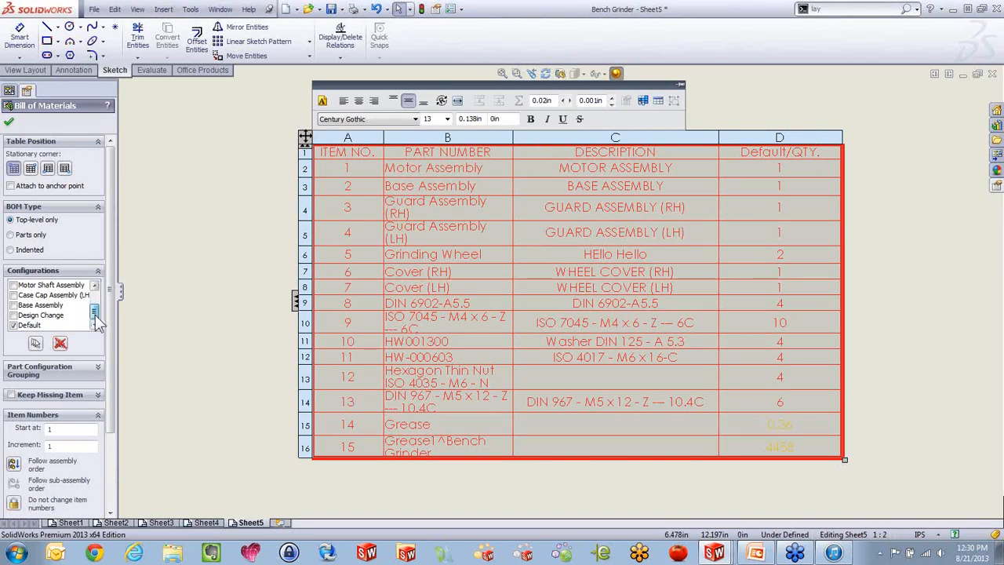
pyautogui.click(13, 315)
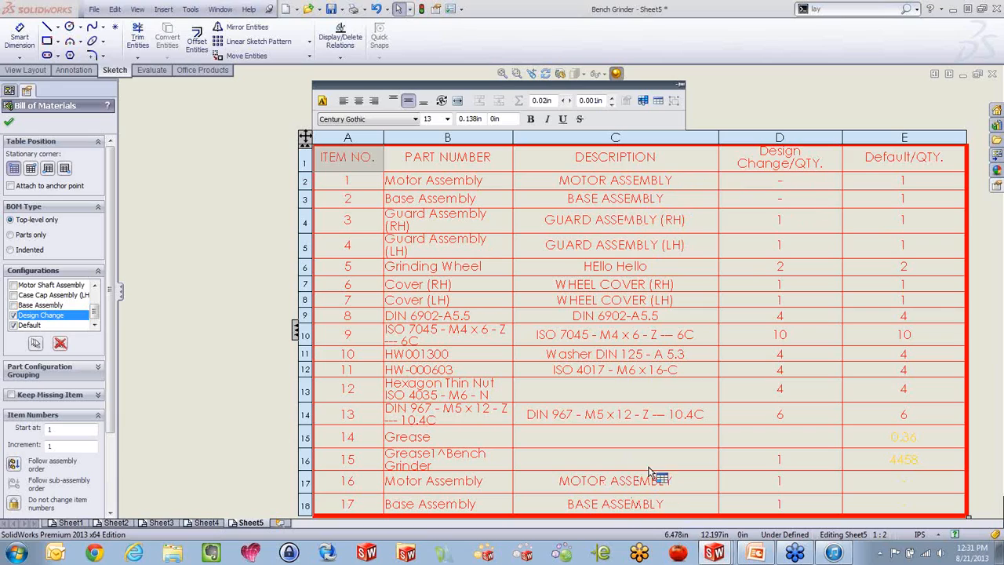
# Set the document's zero quantity display for bill of materials tables to Zero "0"
pyautogui.click(443, 9)
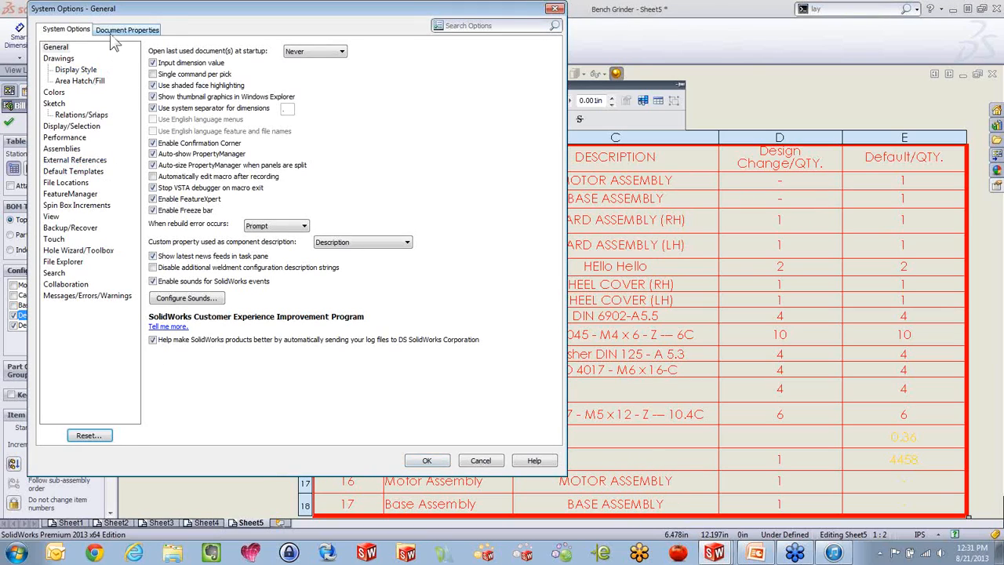
pyautogui.click(127, 29)
pyautogui.click(48, 103)
pyautogui.click(89, 126)
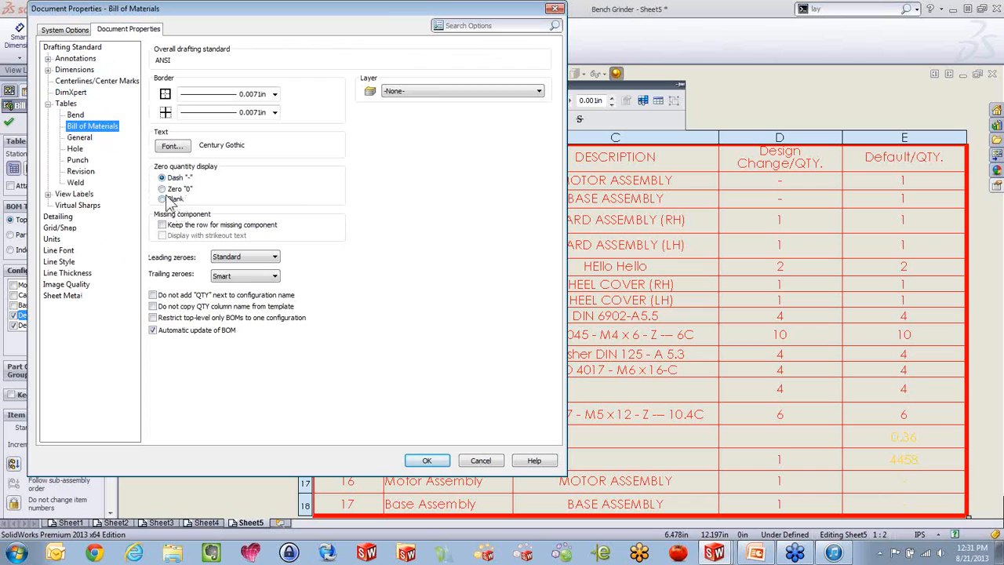
pyautogui.click(168, 189)
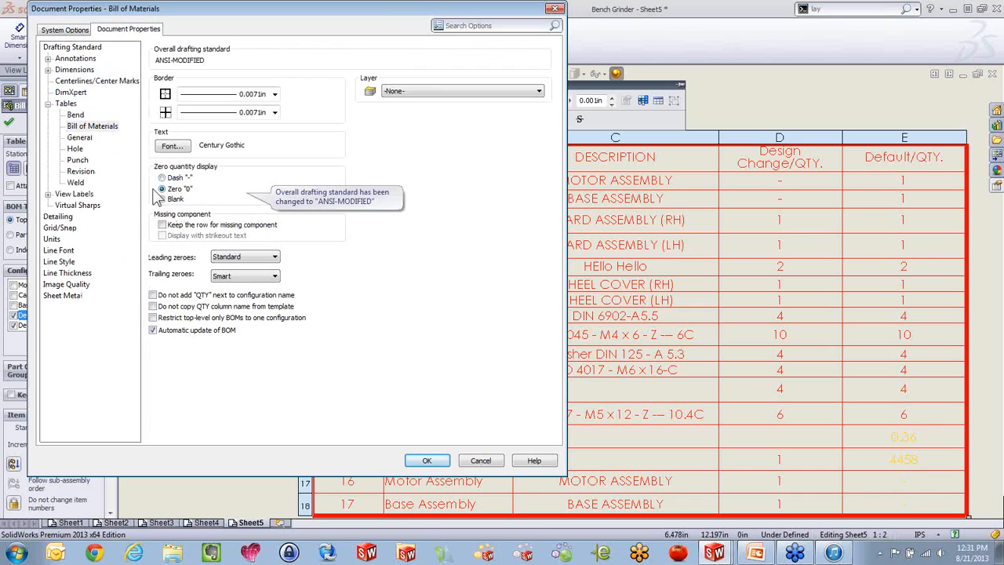
pyautogui.click(426, 461)
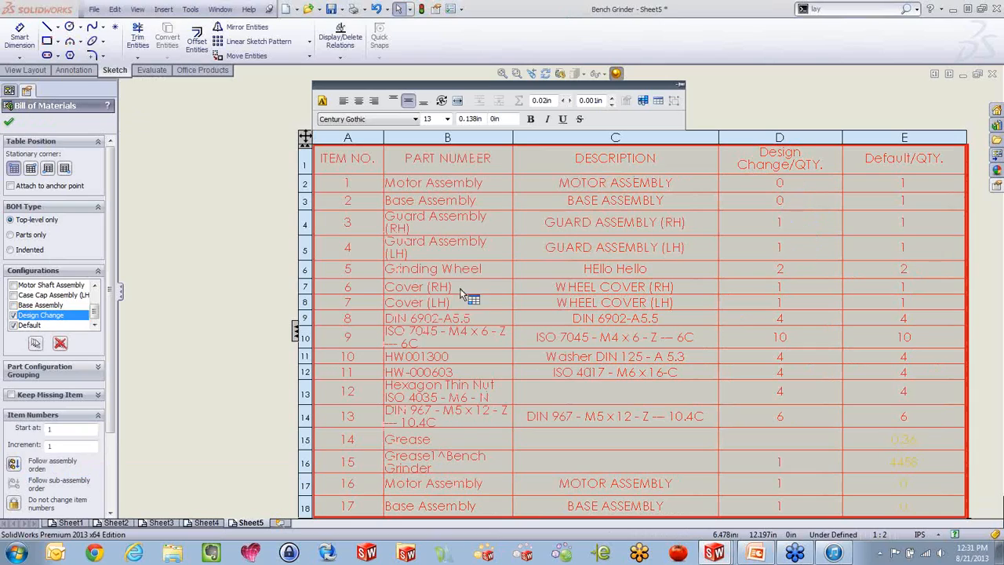
# Remove the Design Change configuration from the bill of materials table and finish editing its properties
pyautogui.click(13, 316)
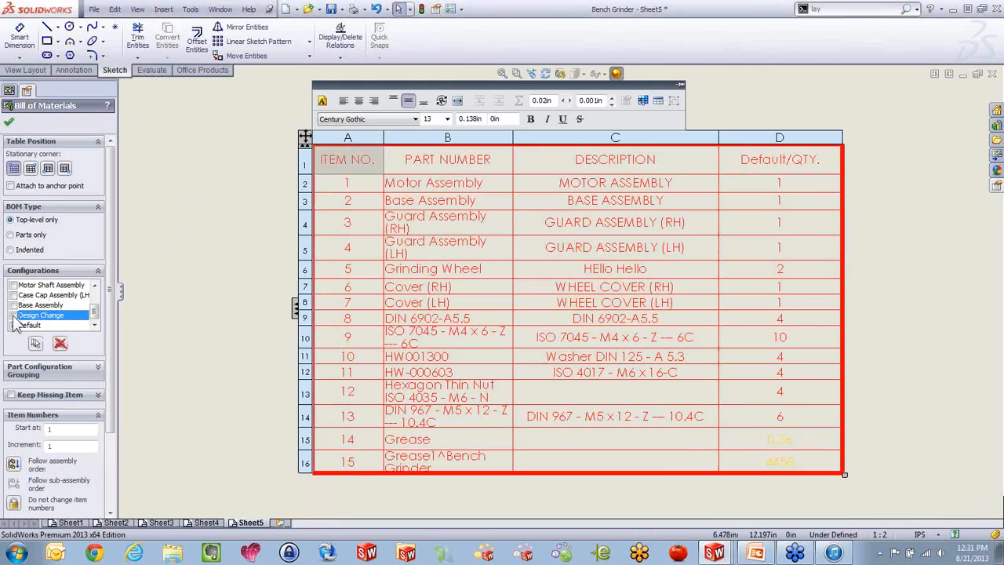
pyautogui.click(8, 122)
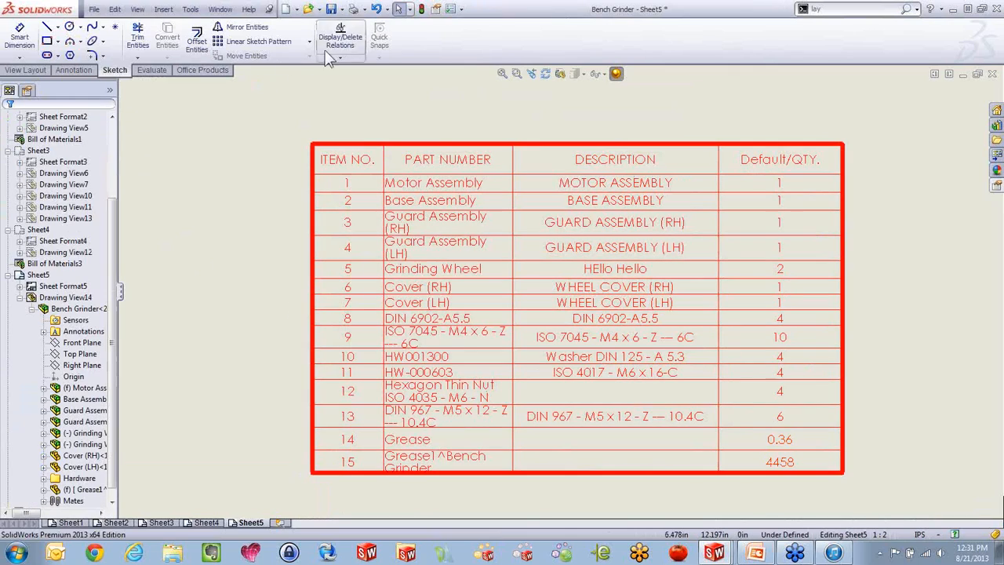
# Review the leading zeroes choices in the document's bill of materials settings, keeping Standard
pyautogui.click(450, 10)
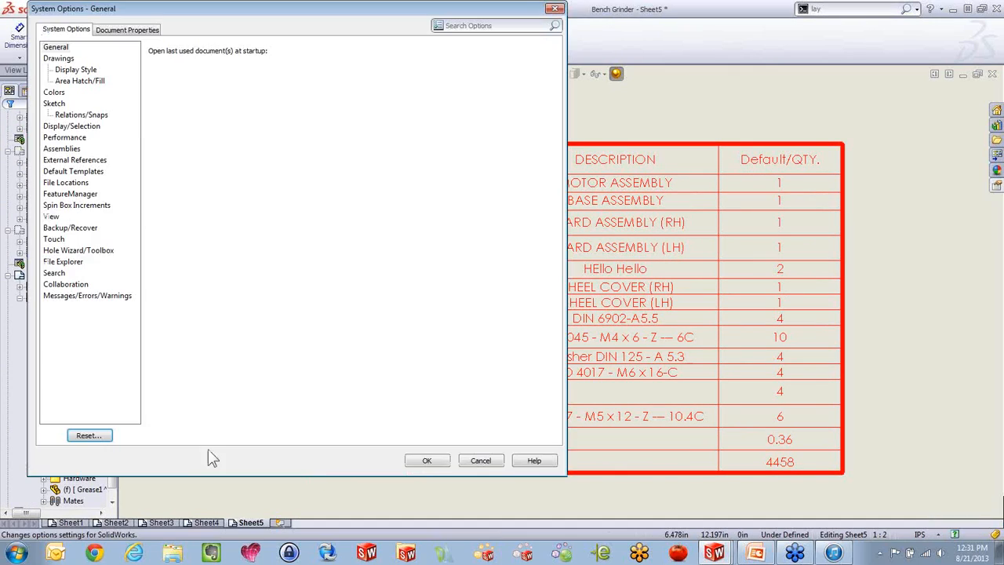
pyautogui.click(123, 30)
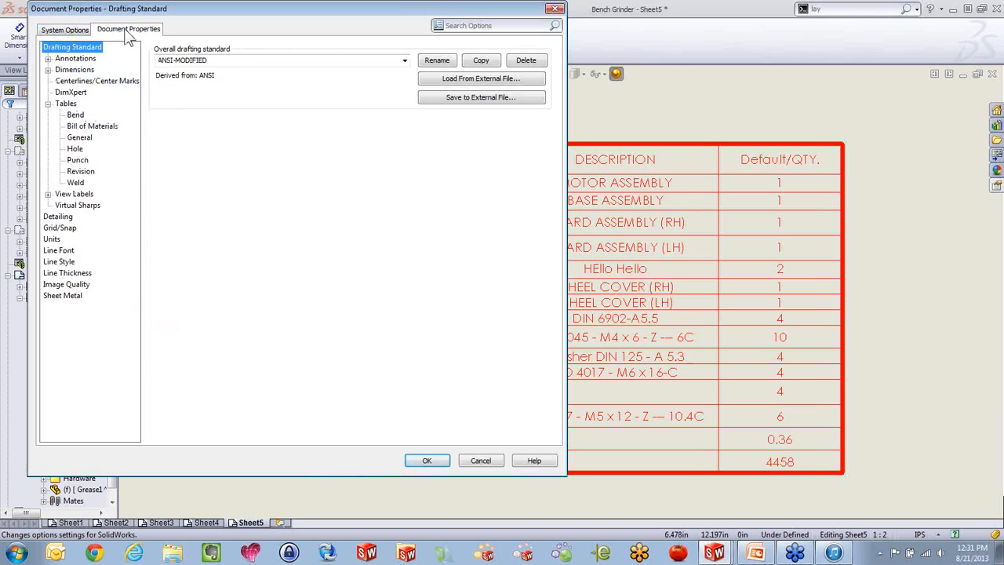
pyautogui.click(66, 103)
pyautogui.click(100, 127)
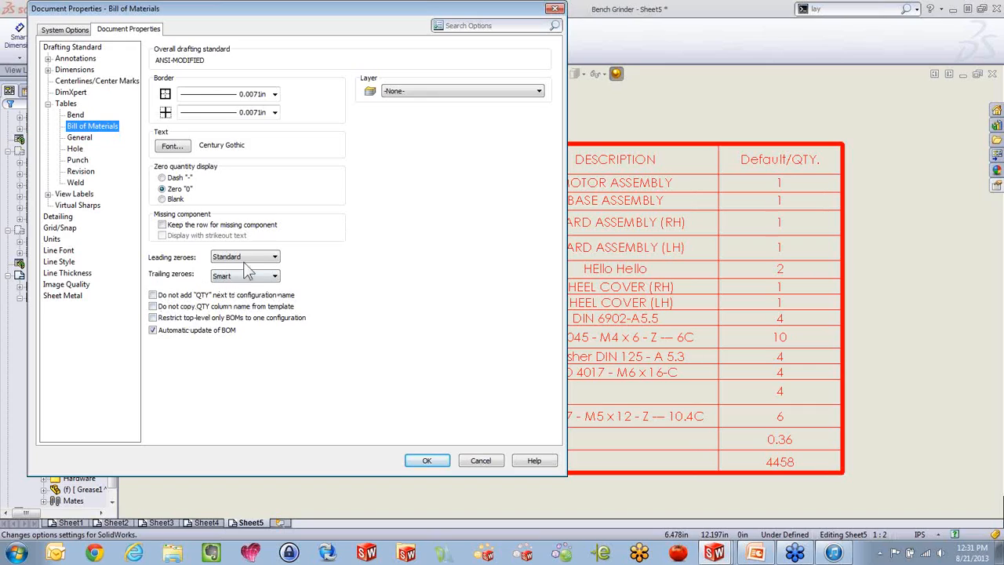
pyautogui.click(247, 257)
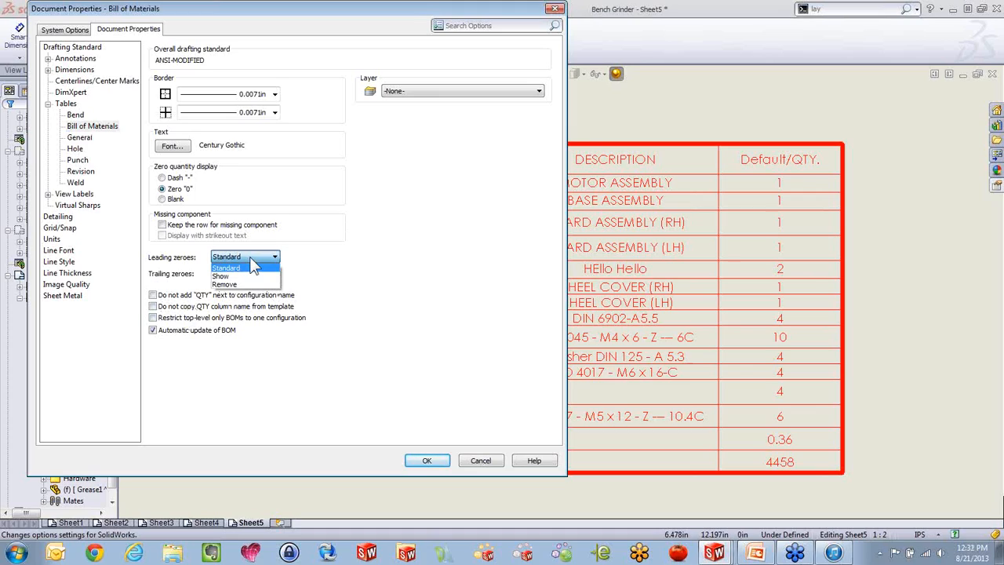
pyautogui.click(253, 266)
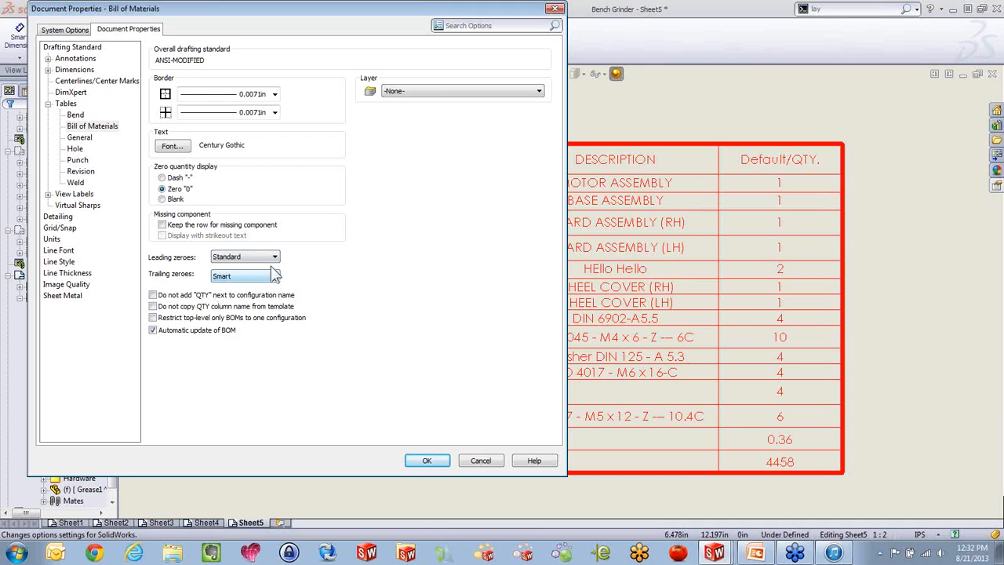
# Enable the system-wide override of the quantity column name in bills of materials and set the name to Wheel
pyautogui.click(71, 30)
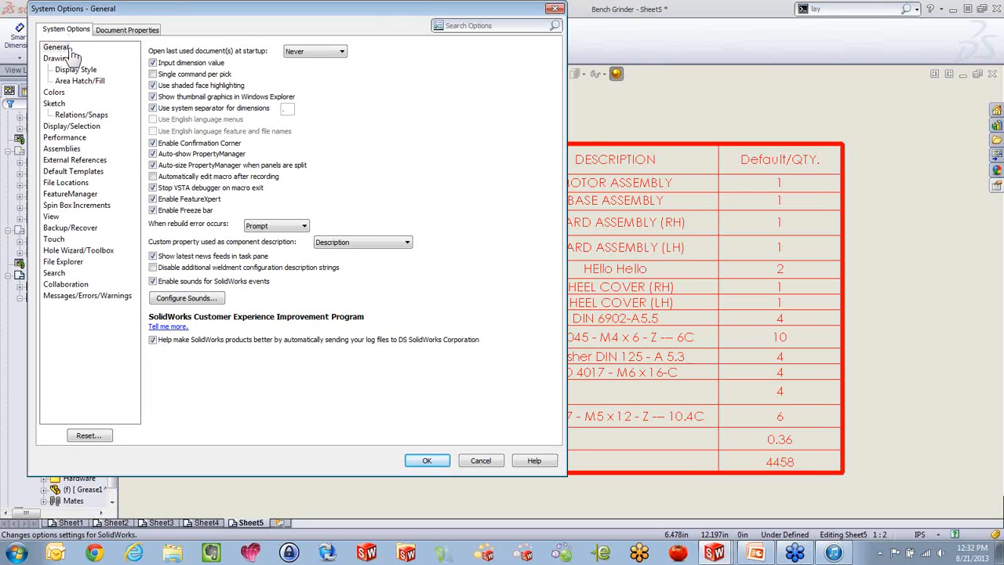
pyautogui.click(61, 60)
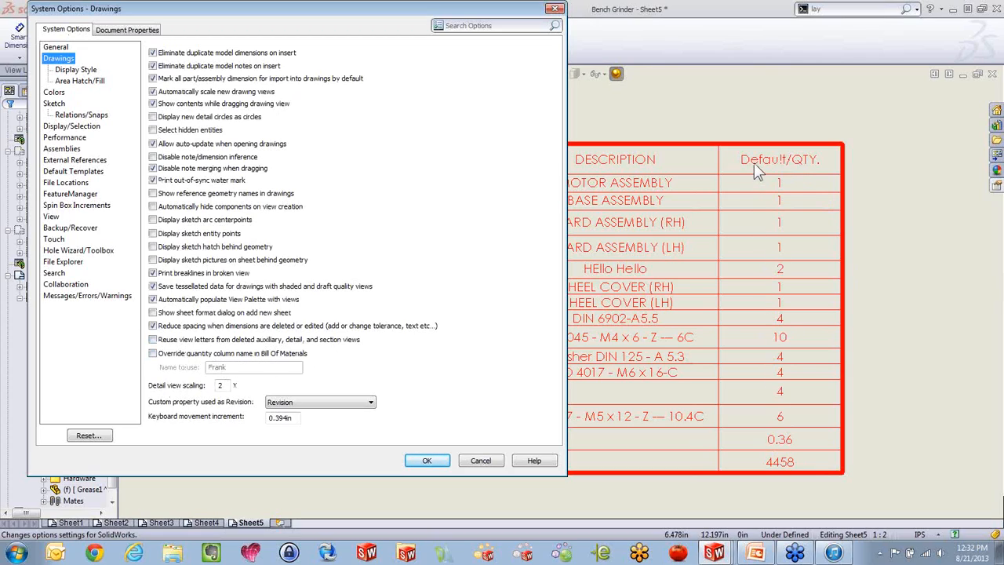
pyautogui.click(153, 353)
pyautogui.doubleClick(212, 367)
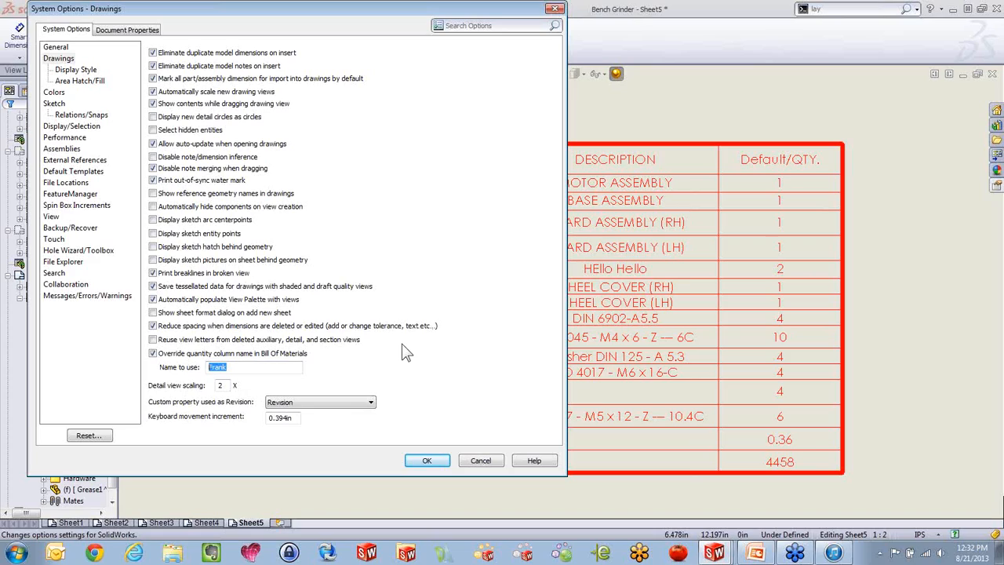
pyautogui.write('Wheel')
pyautogui.click(481, 460)
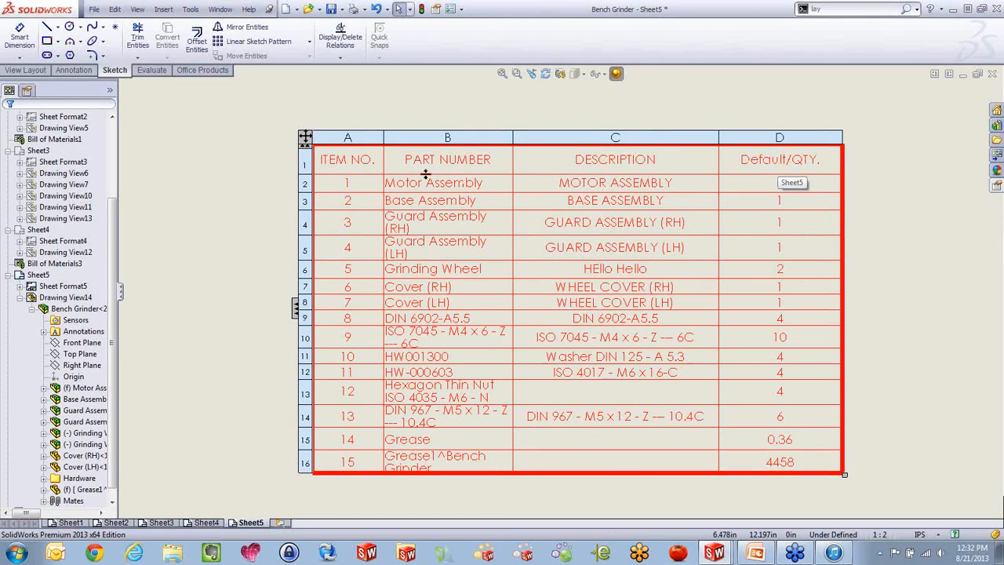
# Delete the Sheet5 bill of materials and insert a new one from the bench grinder view, placing it above the view in the sheet's empty area
pyautogui.click(306, 138)
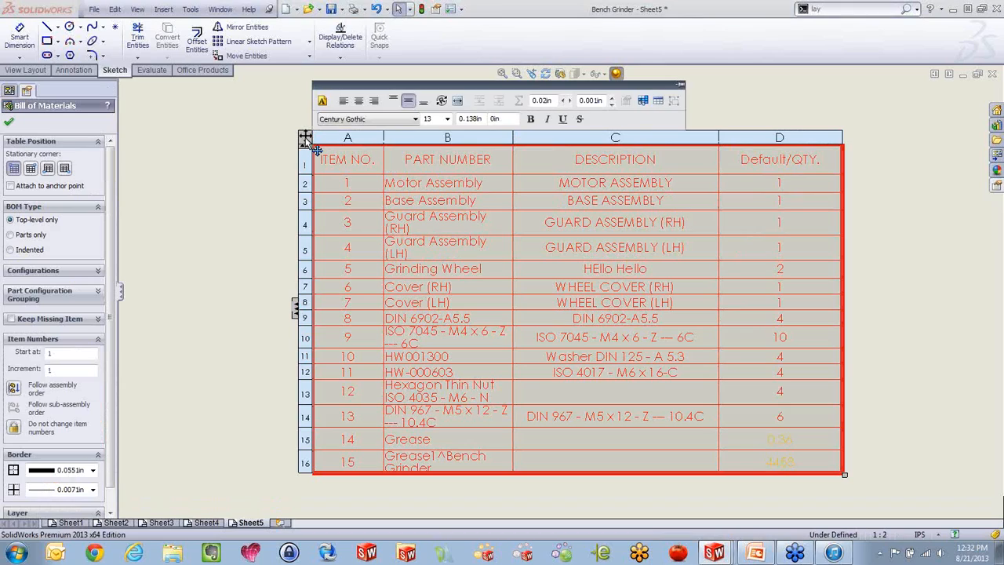
pyautogui.press('Delete')
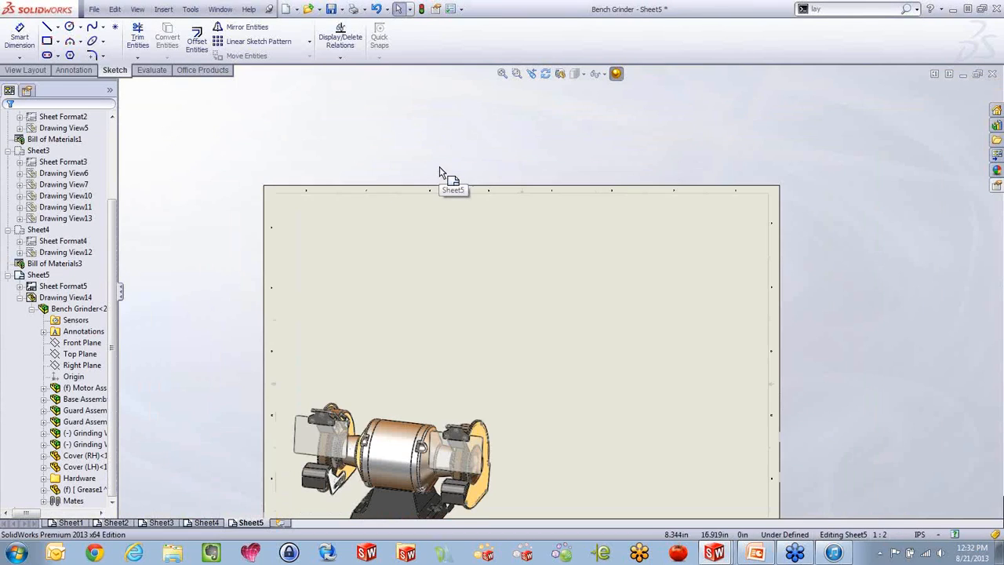
pyautogui.scroll(-2, 549, 365)
pyautogui.click(362, 409)
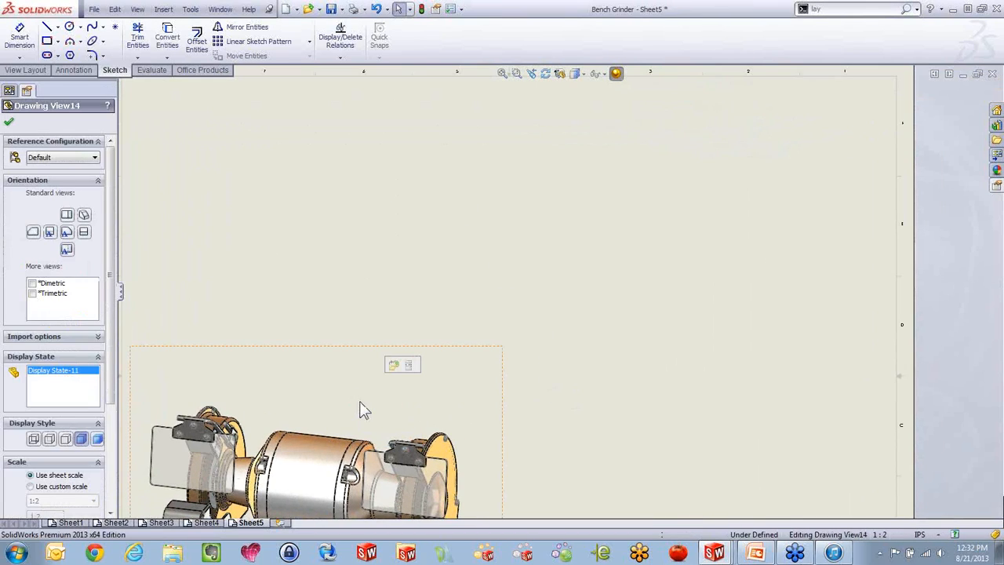
pyautogui.press('s')
pyautogui.click(367, 457)
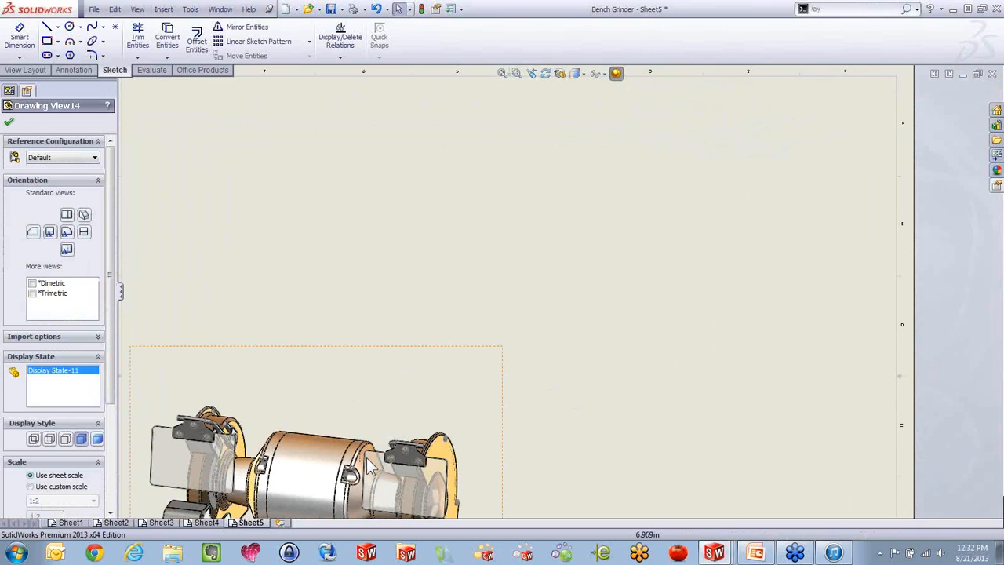
pyautogui.click(9, 121)
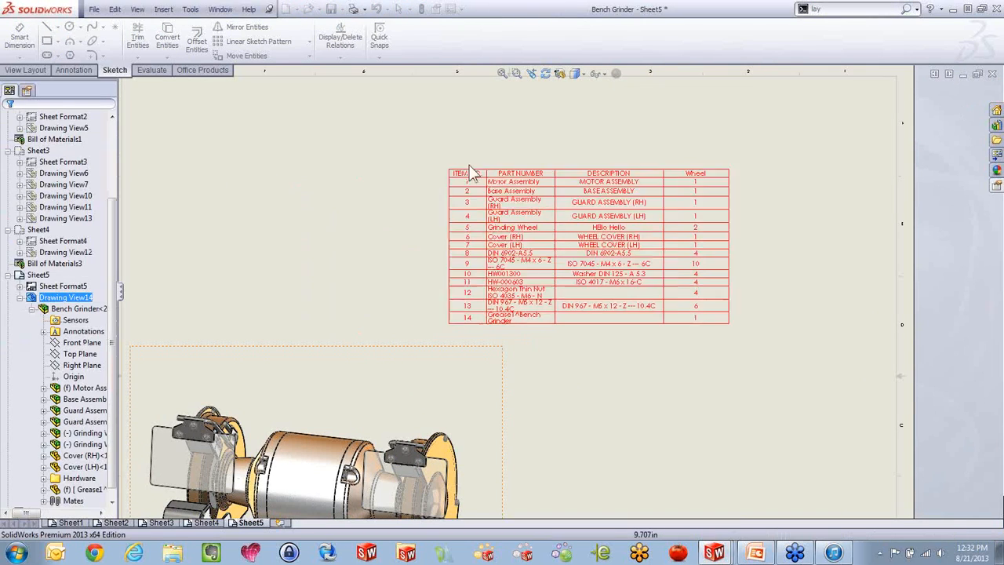
pyautogui.click(518, 146)
pyautogui.scroll(-3, 753, 188)
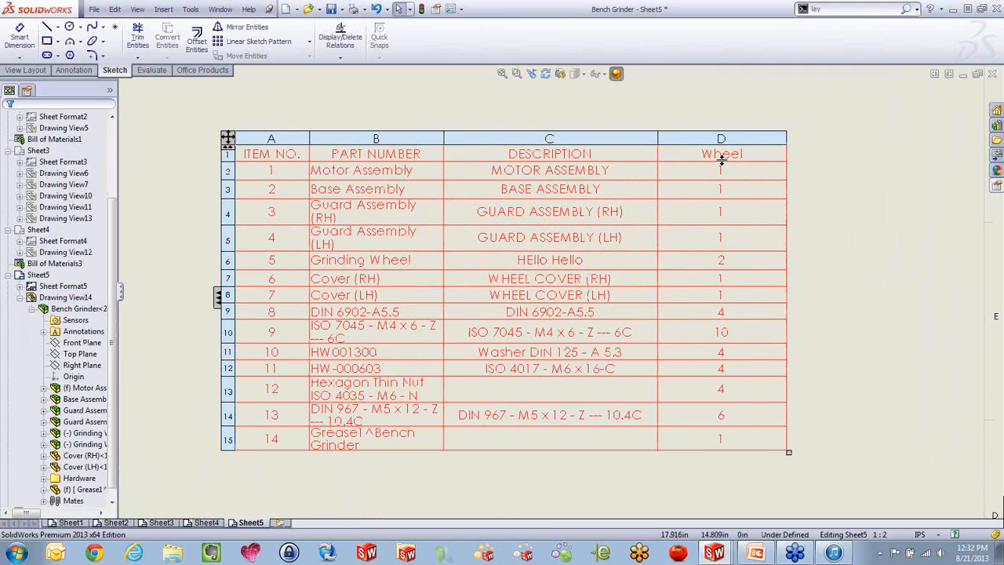
pyautogui.scroll(5, 779, 280)
pyautogui.scroll(-4, 460, 348)
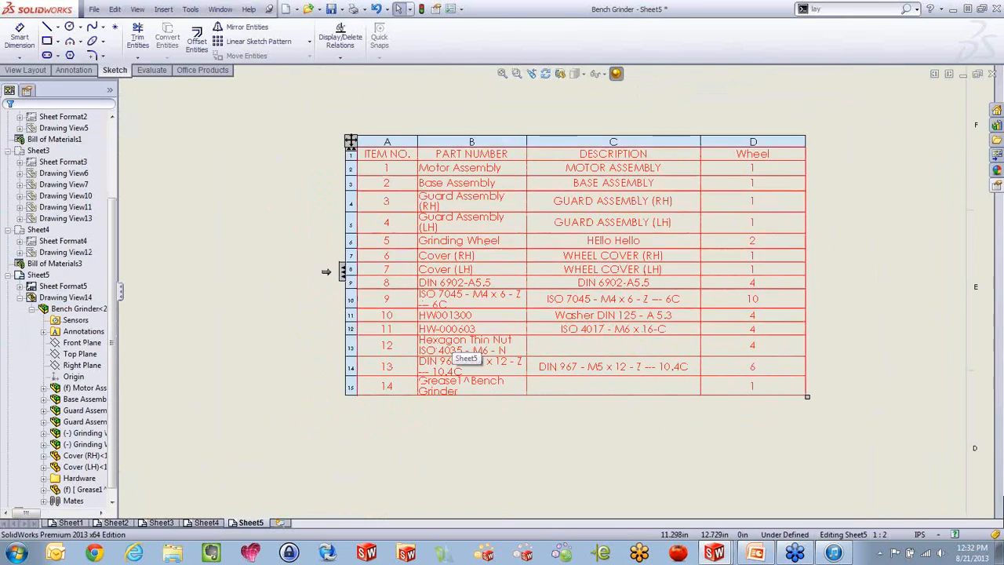
pyautogui.scroll(-2, 267, 251)
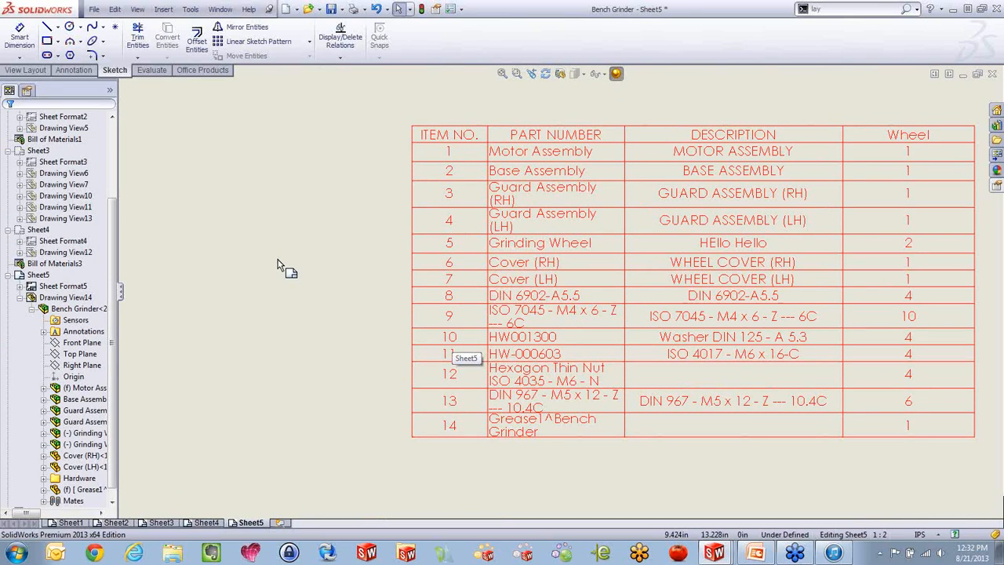
# Change the Sheet5 bill of materials to the Parts only type
pyautogui.click(405, 119)
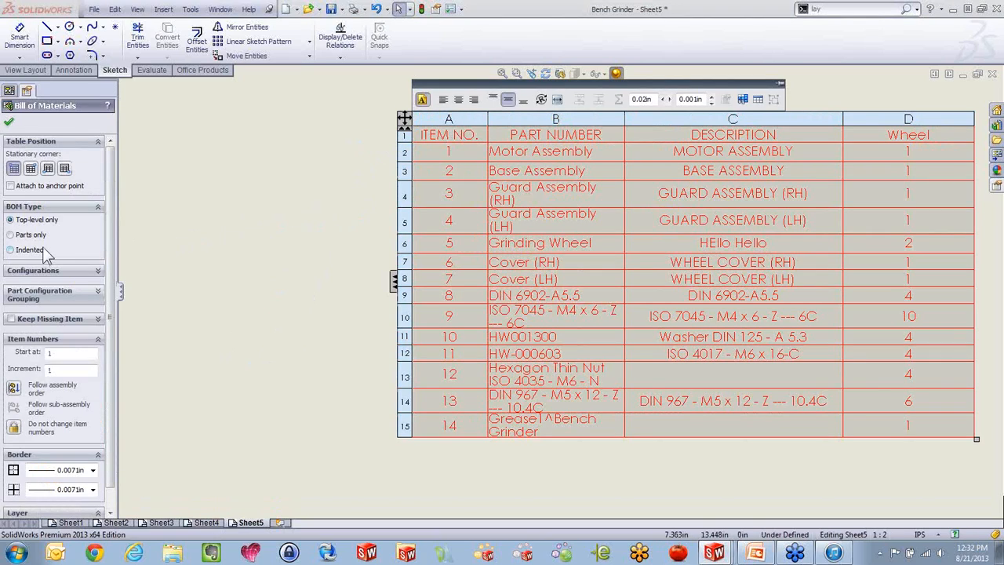
pyautogui.click(11, 235)
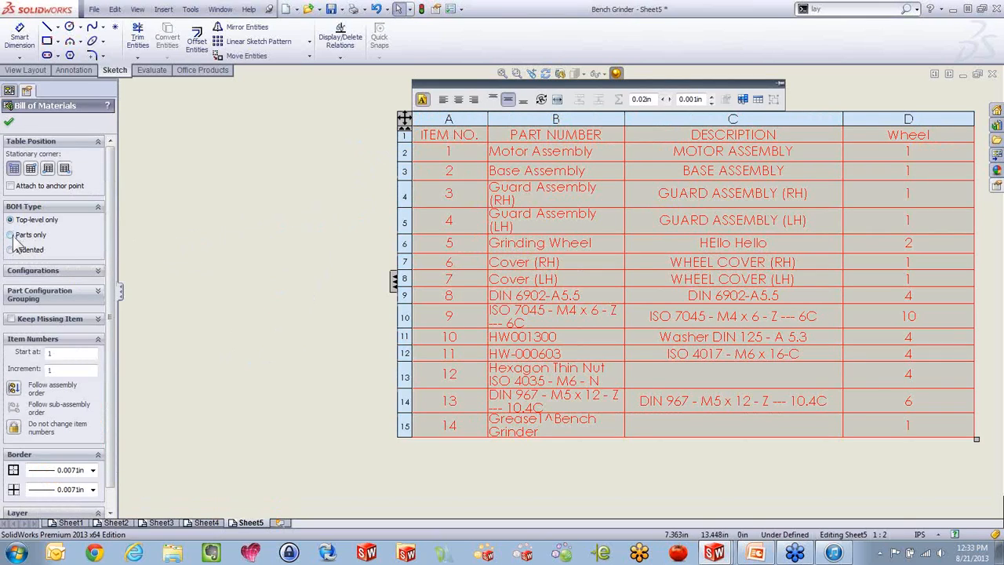
pyautogui.scroll(9, 319, 209)
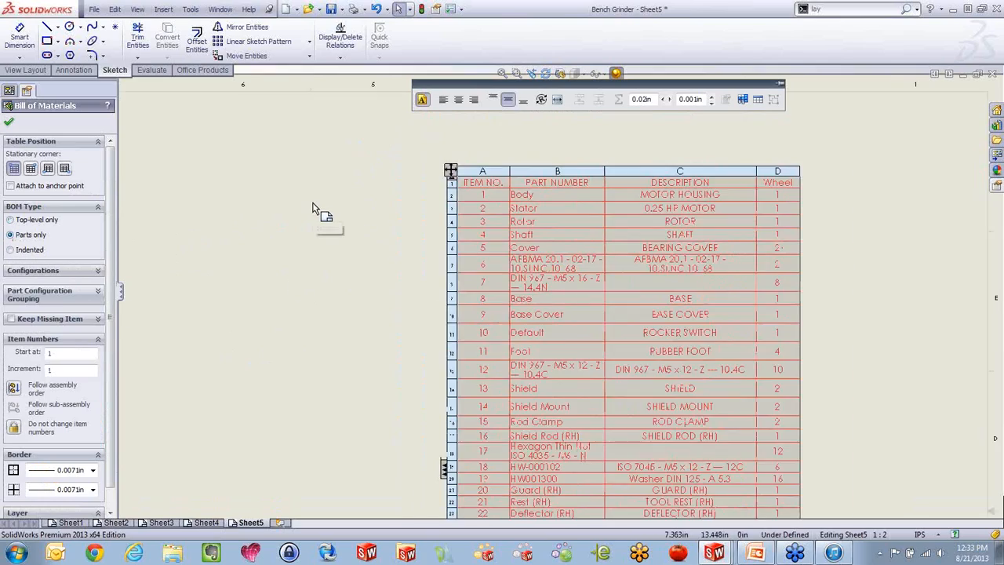
pyautogui.scroll(-9, 622, 345)
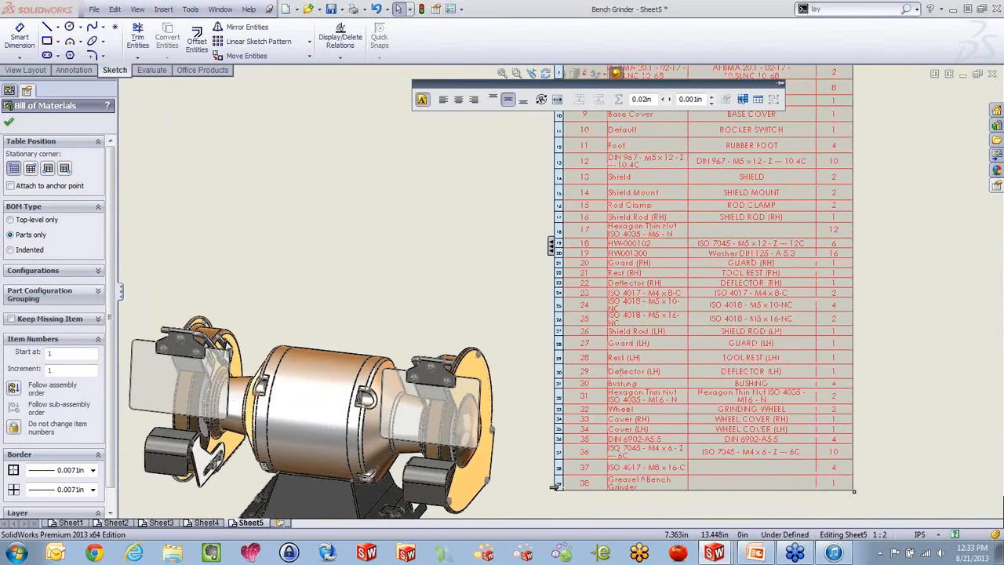
# Split the bill of materials horizontally above item 13, the Shield row
pyautogui.rightClick(553, 484)
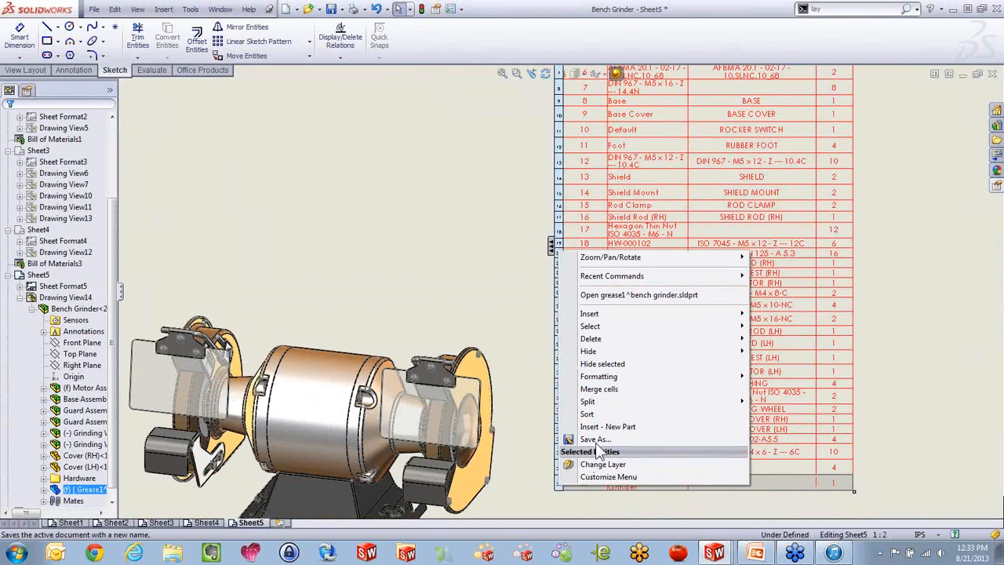
pyautogui.click(488, 227)
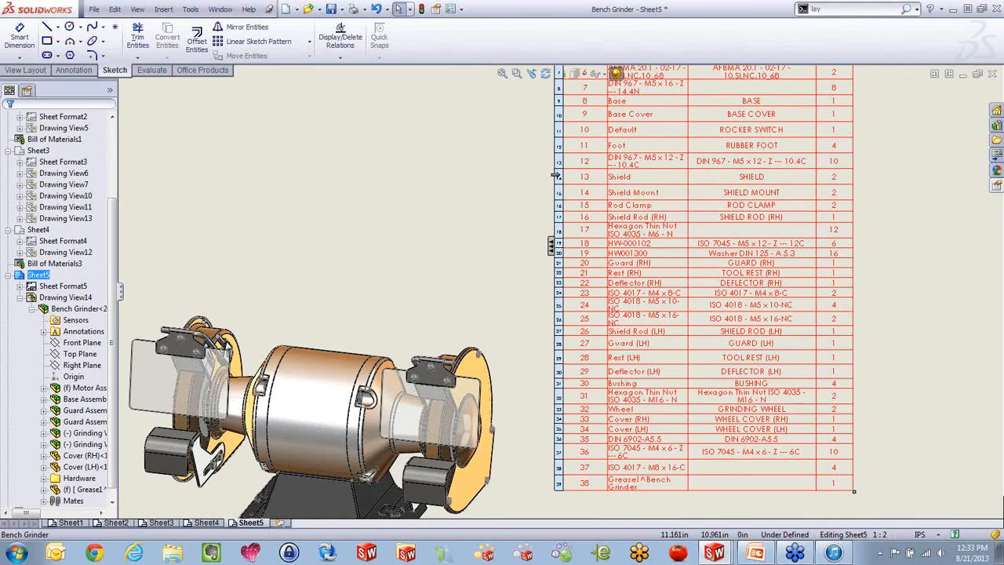
pyautogui.rightClick(563, 180)
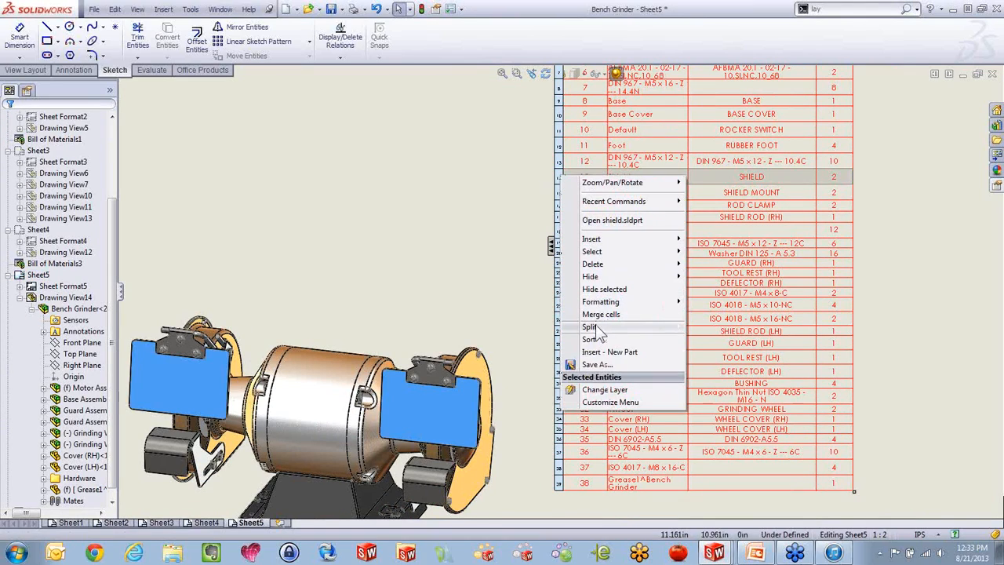
pyautogui.moveTo(594, 329)
pyautogui.click(709, 326)
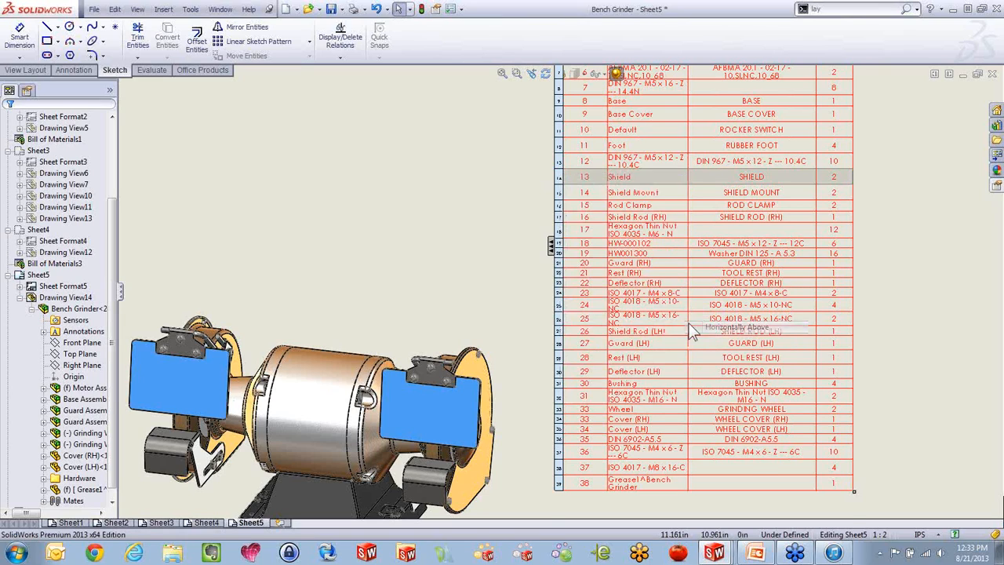
pyautogui.scroll(5, 549, 235)
pyautogui.scroll(-4, 526, 213)
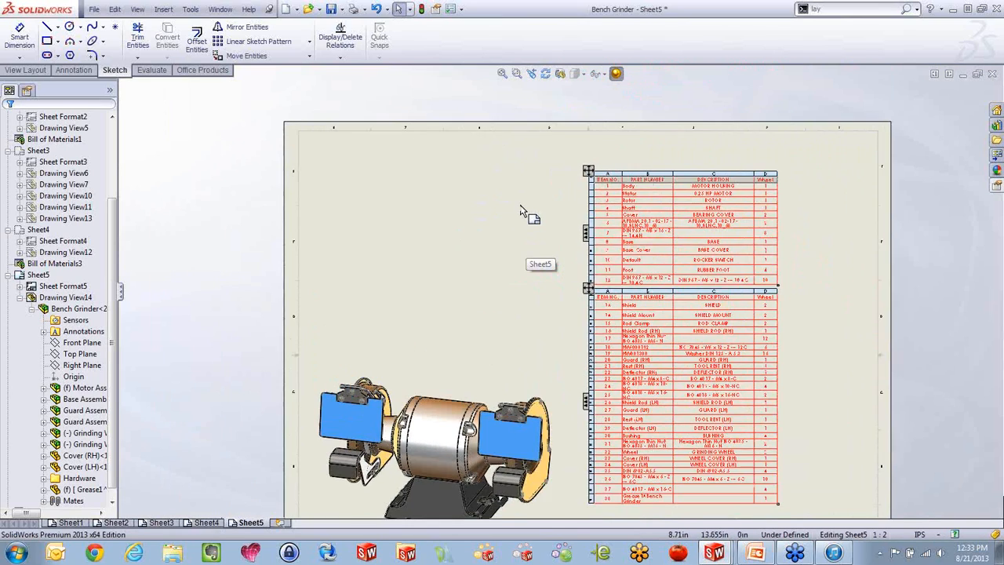
# Arrange the two portions of the split bill of materials side by side above the bench grinder view
pyautogui.moveTo(610, 171); pyautogui.dragTo(399, 159)
pyautogui.moveTo(617, 320); pyautogui.dragTo(651, 157)
pyautogui.click(560, 340)
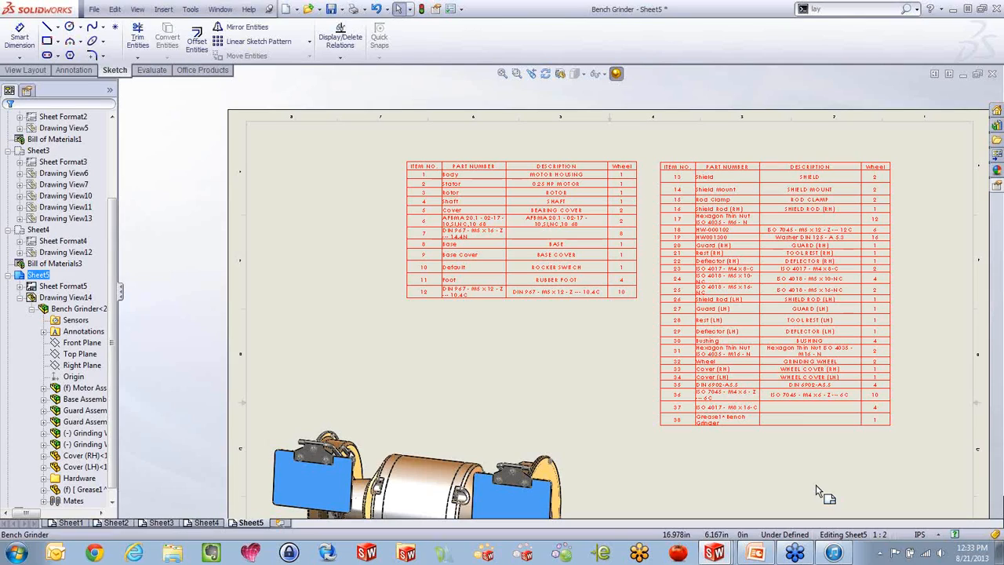
# Delete the split bill of materials from Sheet5
pyautogui.click(715, 192)
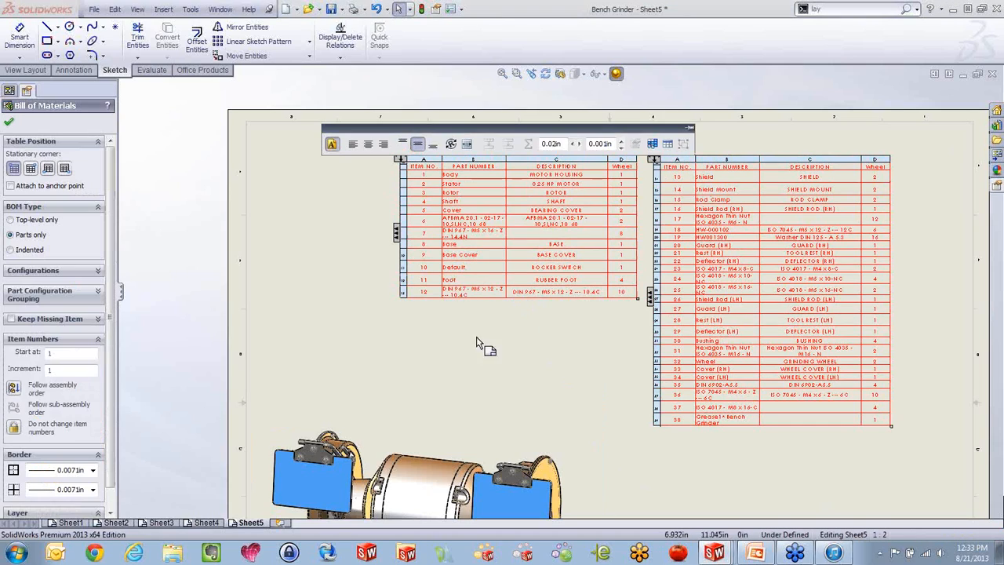
pyautogui.click(515, 378)
pyautogui.click(399, 157)
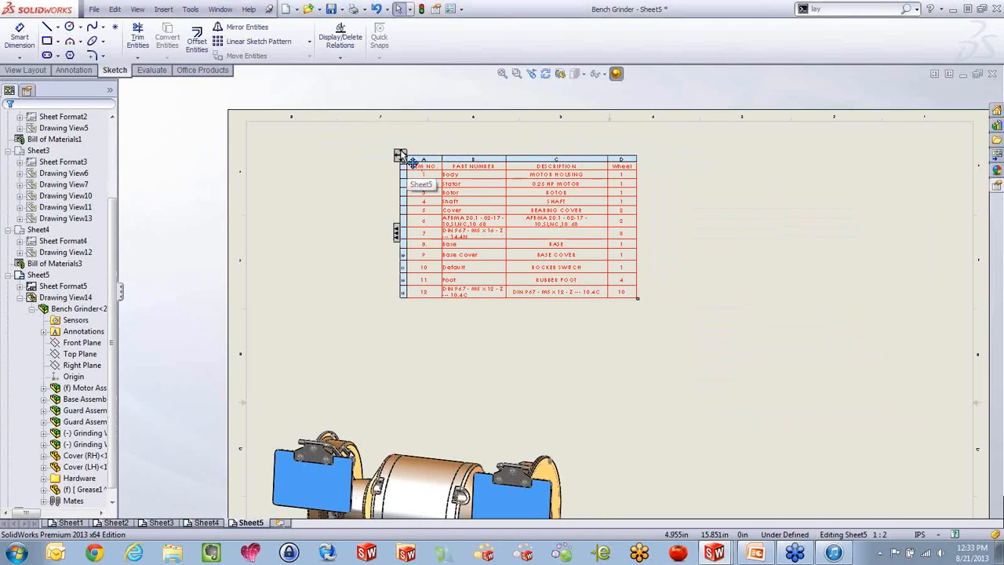
pyautogui.press('Delete')
pyautogui.hotkey('alt', 'Tab')
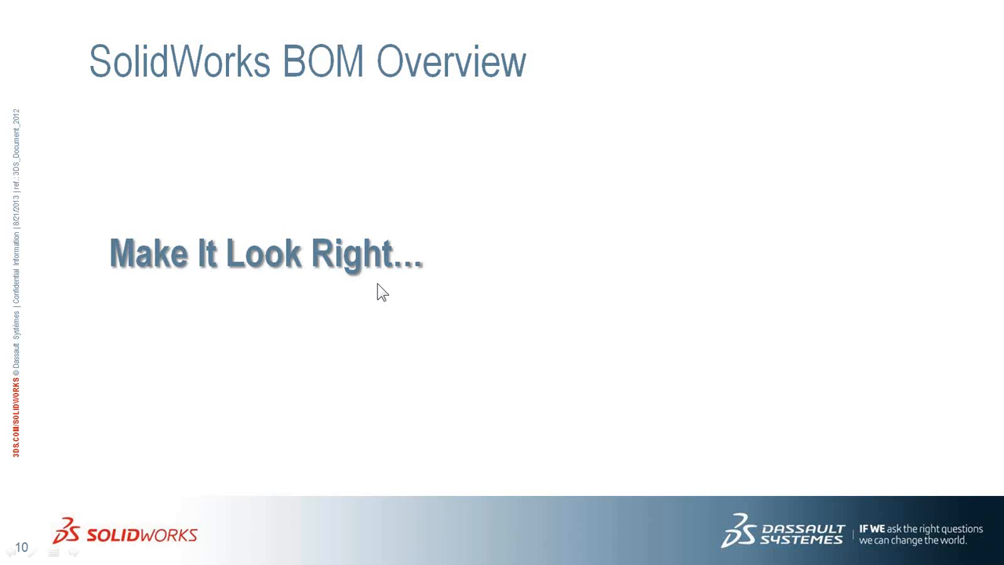
pyautogui.press('Right')
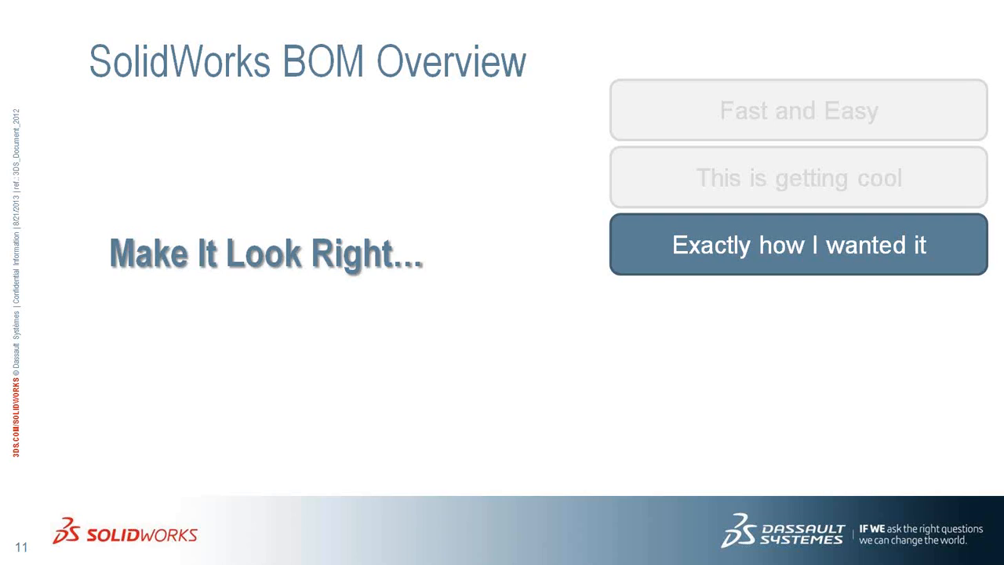
pyautogui.press('Right')
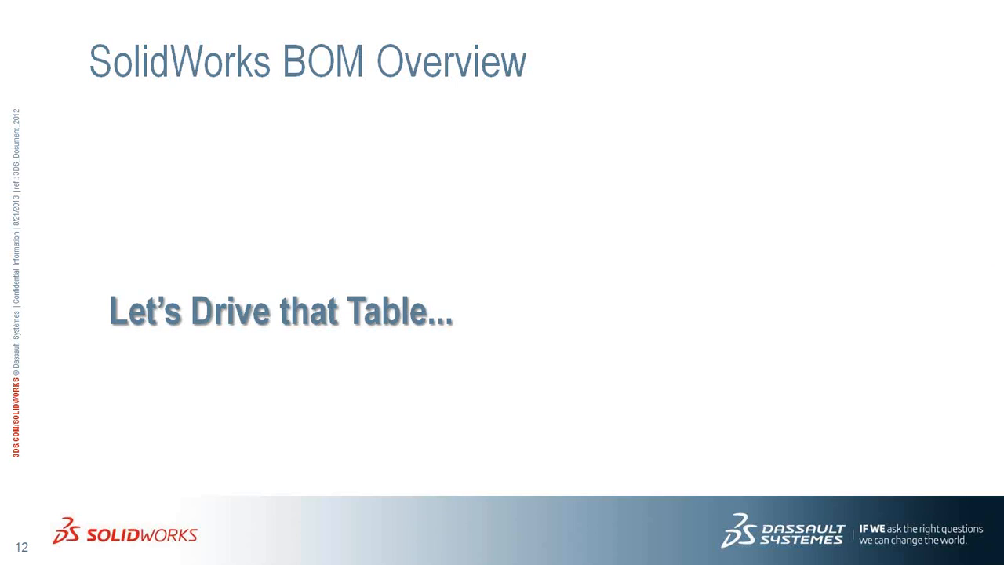
pyautogui.hotkey('alt', 'Tab')
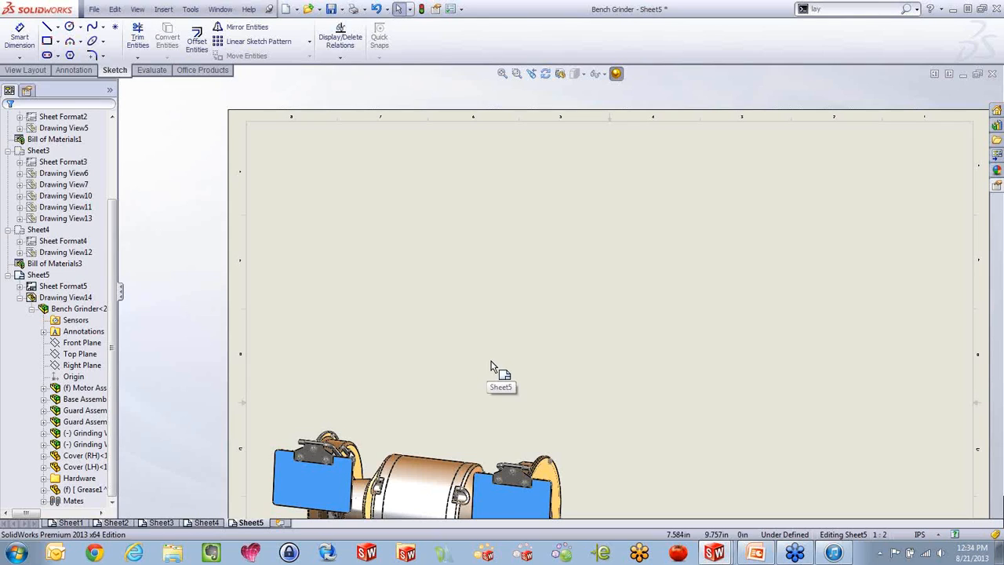
# Open Guard Assembly (LH) from the bench grinder view on Sheet5
pyautogui.scroll(4, 491, 361)
pyautogui.scroll(-4, 525, 396)
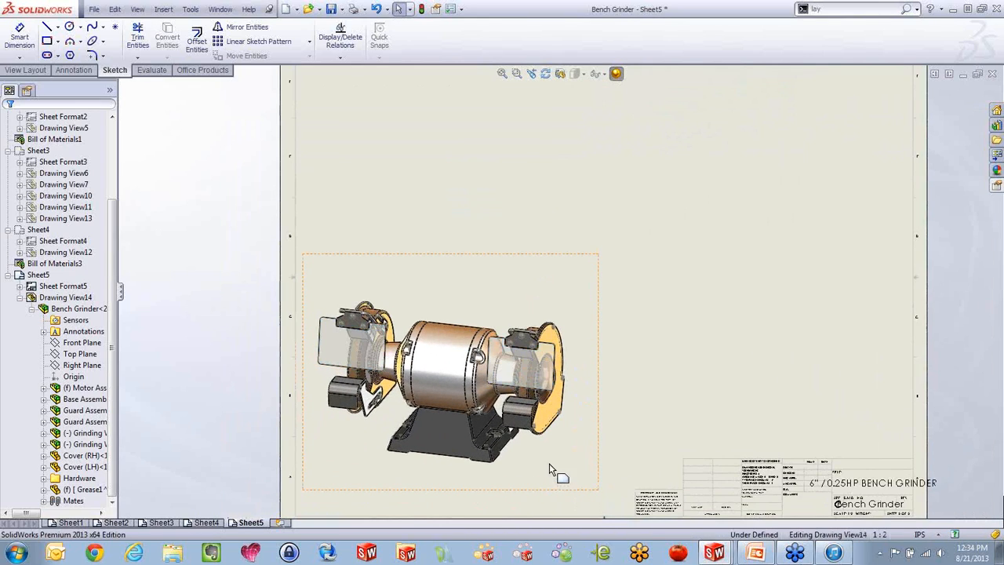
pyautogui.click(356, 348)
pyautogui.scroll(-1, 439, 408)
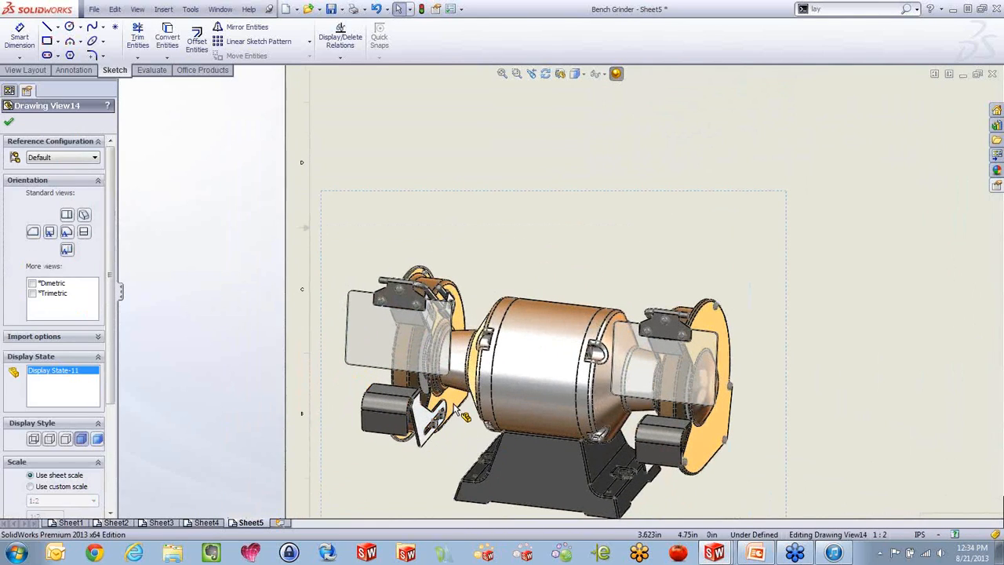
pyautogui.click(502, 362)
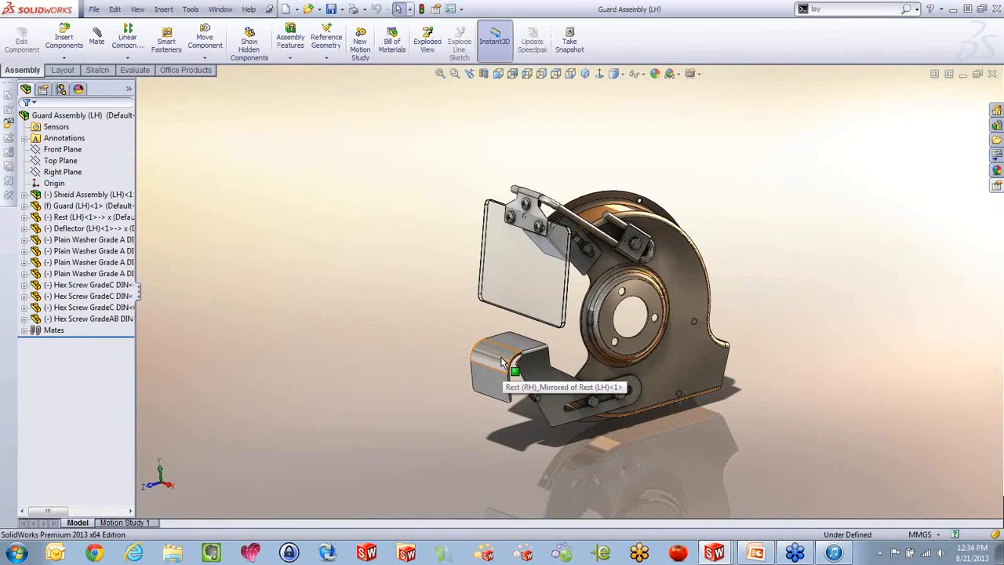
# Start a new sketch on the flat side face of the Guard (LH) part
pyautogui.scroll(3, 632, 357)
pyautogui.moveTo(632, 356); pyautogui.dragTo(617, 336, button='middle')
pyautogui.scroll(-3, 620, 305)
pyautogui.scroll(-1, 620, 305)
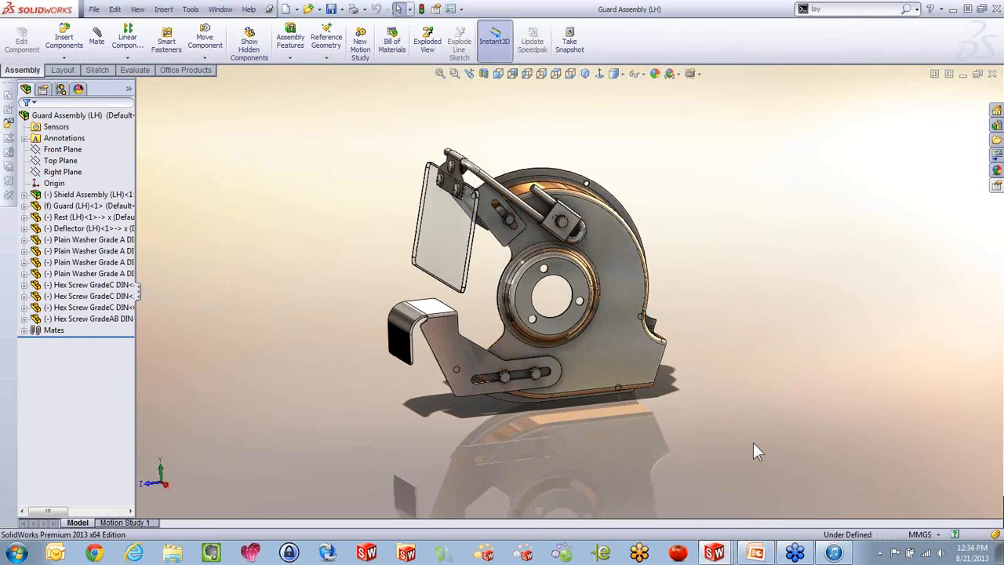
pyautogui.click(628, 276)
pyautogui.click(666, 234)
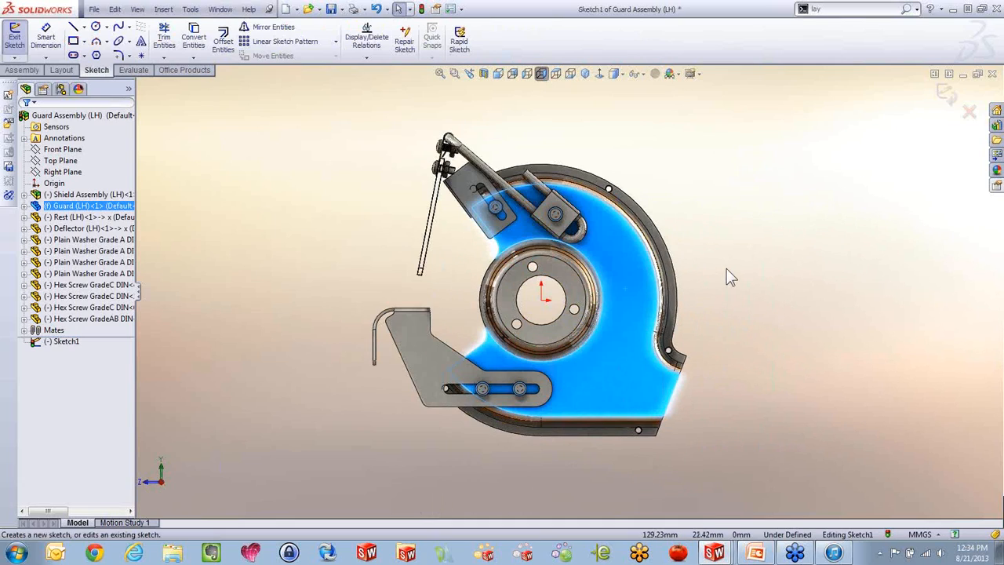
# Sketch a corner rectangle about 305 mm wide and 245 mm high enclosing the whole guard assembly
pyautogui.press('s')
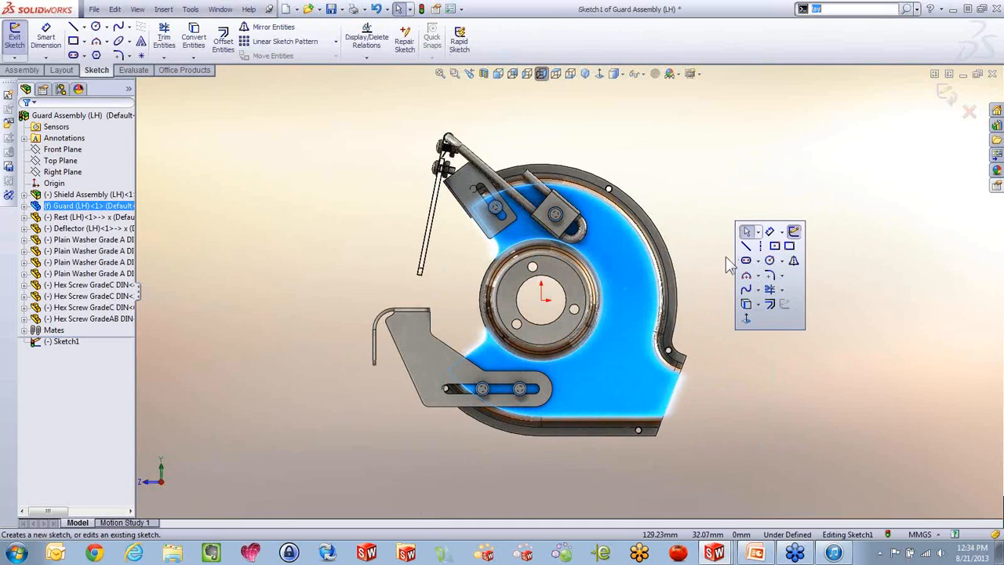
pyautogui.click(788, 253)
pyautogui.click(309, 119)
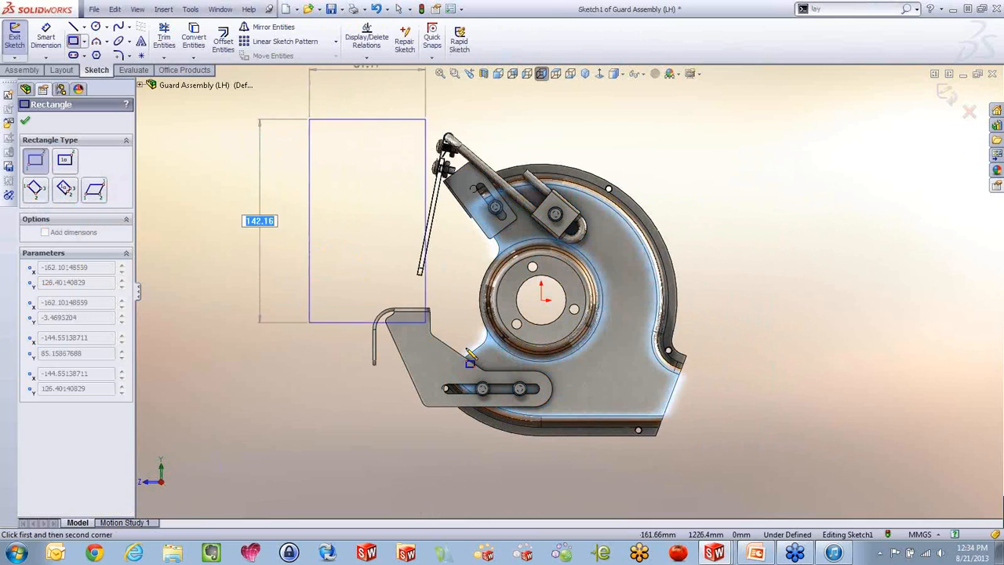
pyautogui.click(743, 469)
pyautogui.press('Escape')
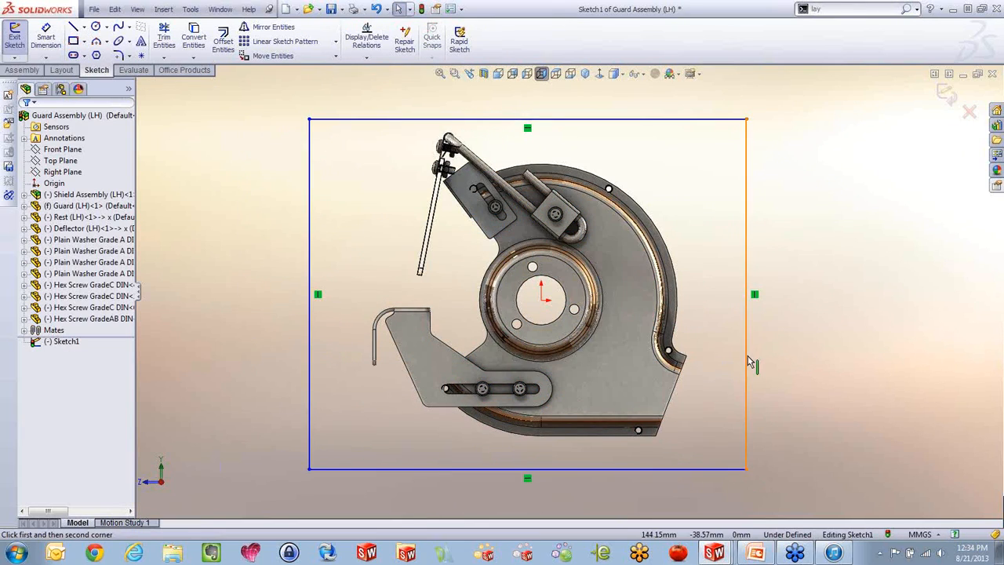
# Make the rectangle's right side coincident with the guard's outermost corner vertex and its bottom side collinear with the guard's bottom edge
pyautogui.click(746, 362)
pyautogui.keyDown('ctrl'); pyautogui.click(686, 355); pyautogui.keyUp('ctrl')
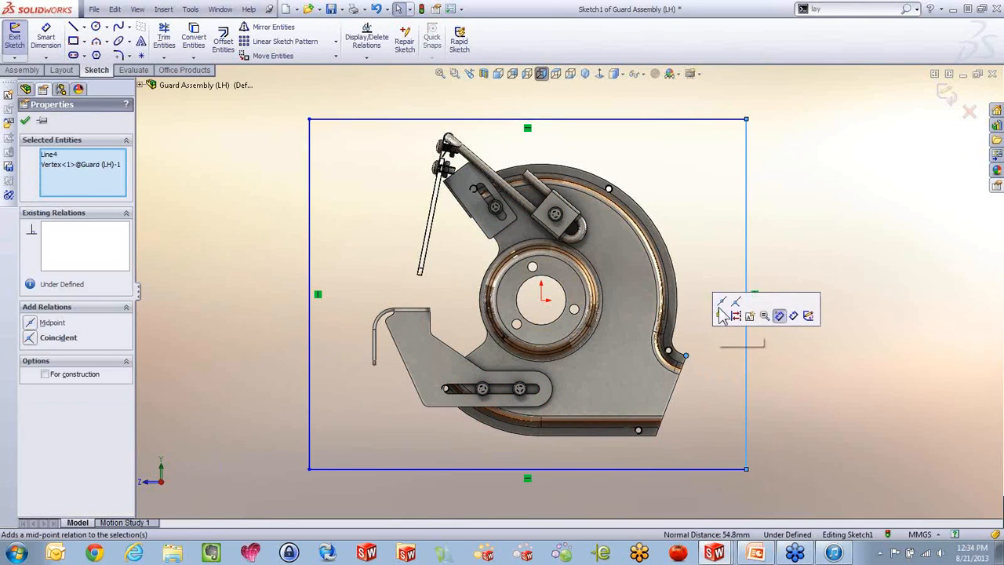
pyautogui.click(735, 315)
pyautogui.click(637, 469)
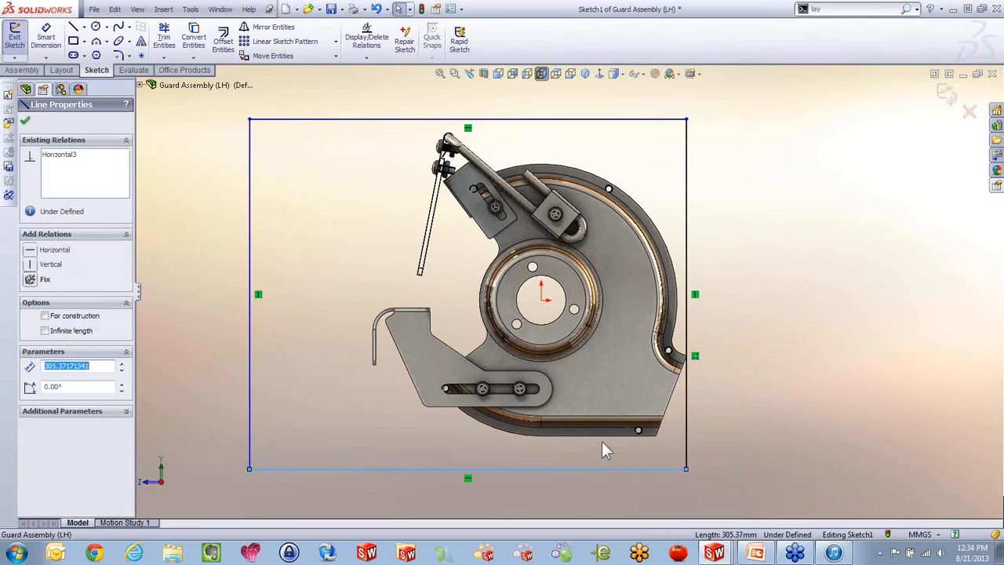
pyautogui.keyDown('ctrl'); pyautogui.click(602, 437); pyautogui.keyUp('ctrl')
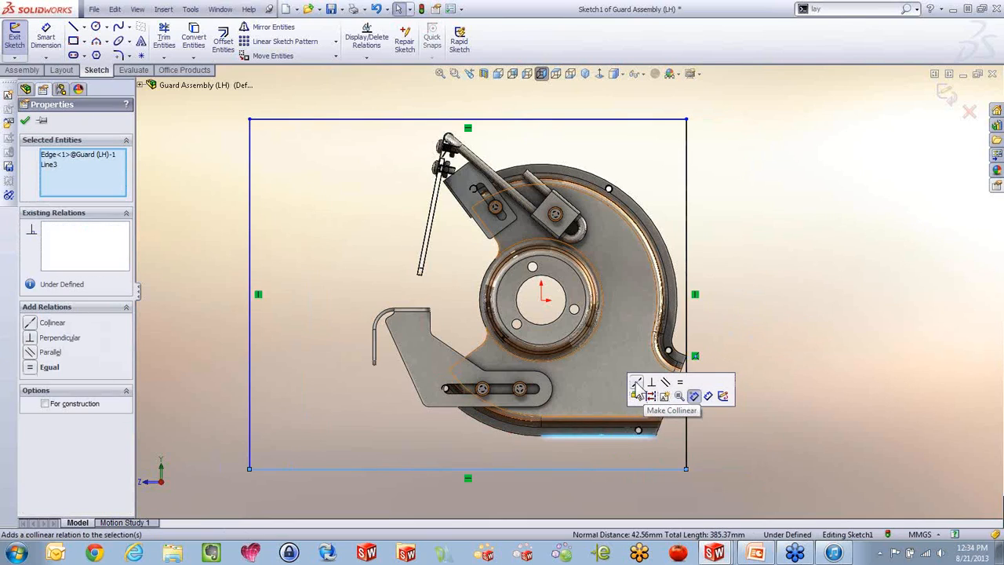
pyautogui.click(661, 389)
# Make the rectangle's left side collinear with the rest's outer vertical edge and its top side tangent to the shield rod's round end
pyautogui.click(373, 345)
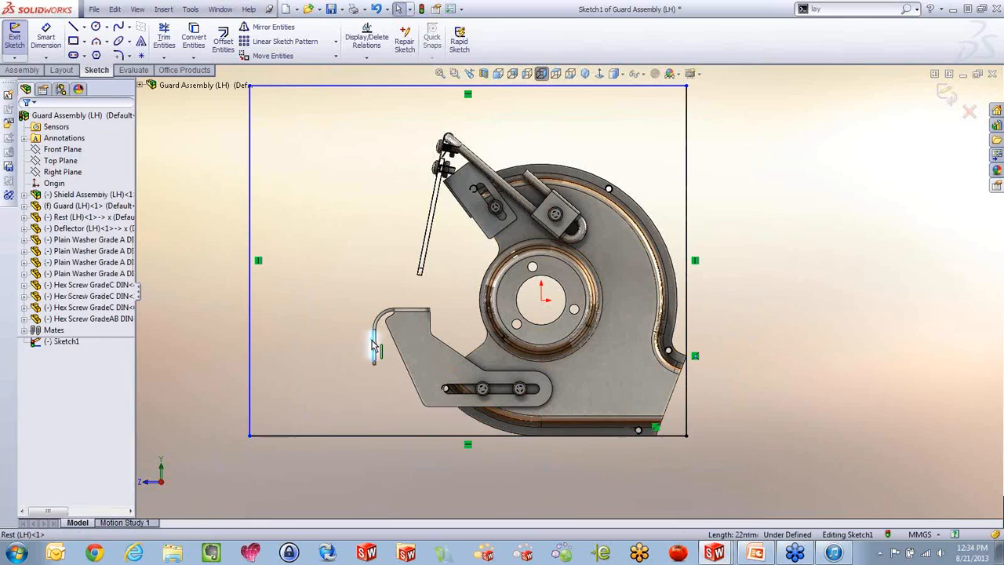
pyautogui.keyDown('ctrl'); pyautogui.click(249, 352); pyautogui.keyUp('ctrl')
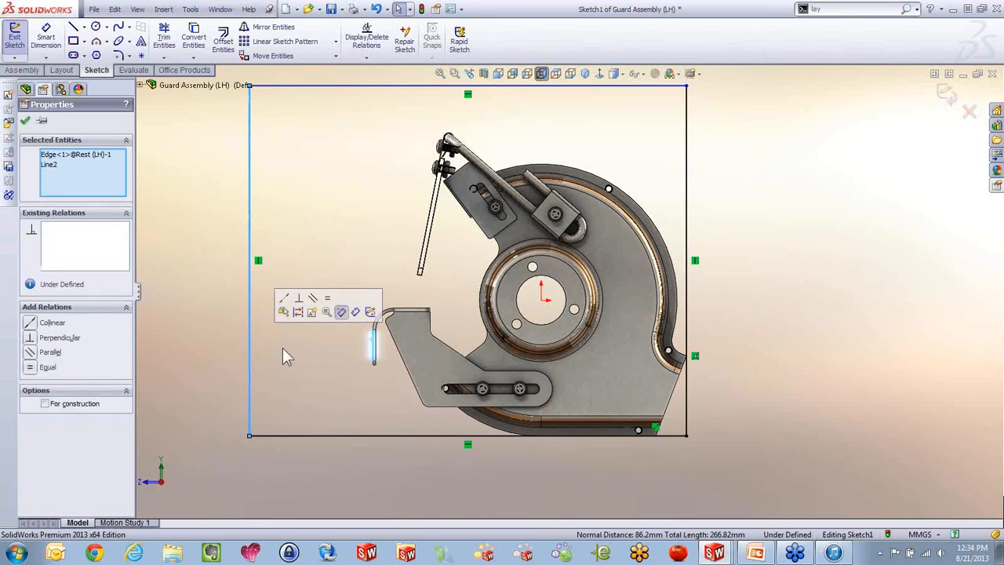
pyautogui.click(284, 297)
pyautogui.scroll(-5, 533, 163)
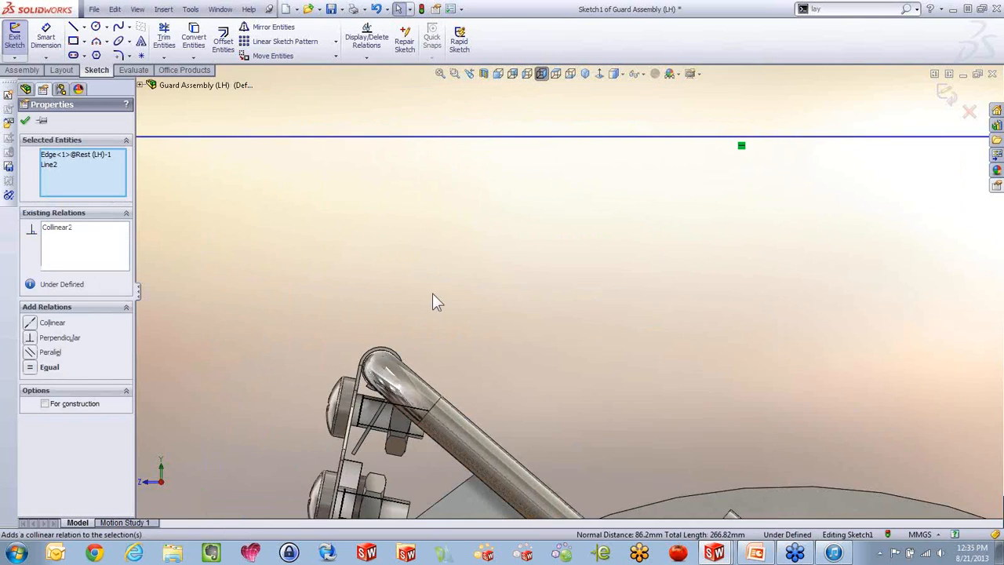
pyautogui.click(382, 354)
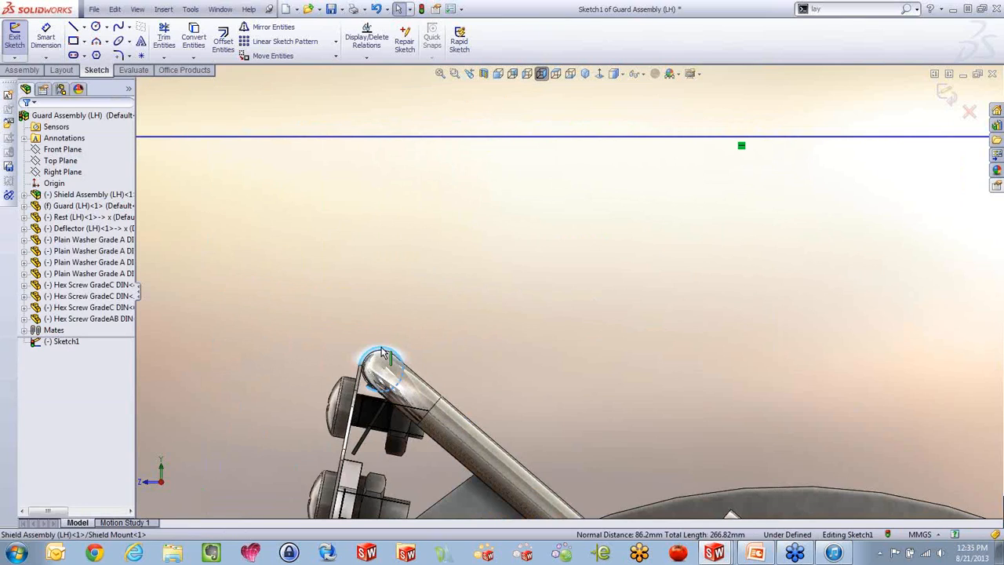
pyautogui.keyDown('ctrl'); pyautogui.click(387, 147); pyautogui.keyUp('ctrl')
pyautogui.click(419, 92)
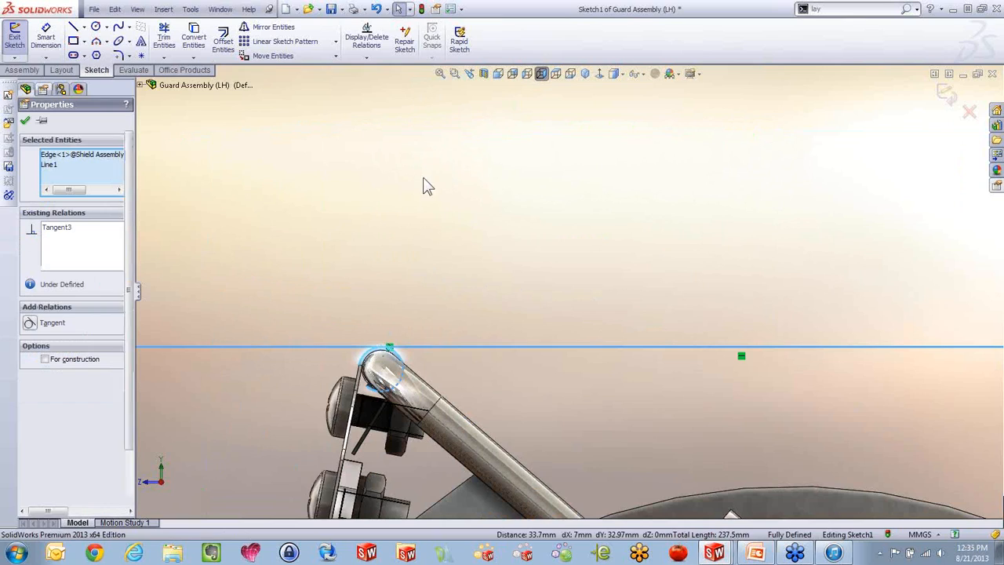
pyautogui.click(425, 184)
# Add a driven dimension for the height of the bounding rectangle, placed outside its vertical side facing the rest
pyautogui.scroll(10, 468, 237)
pyautogui.scroll(-4, 592, 313)
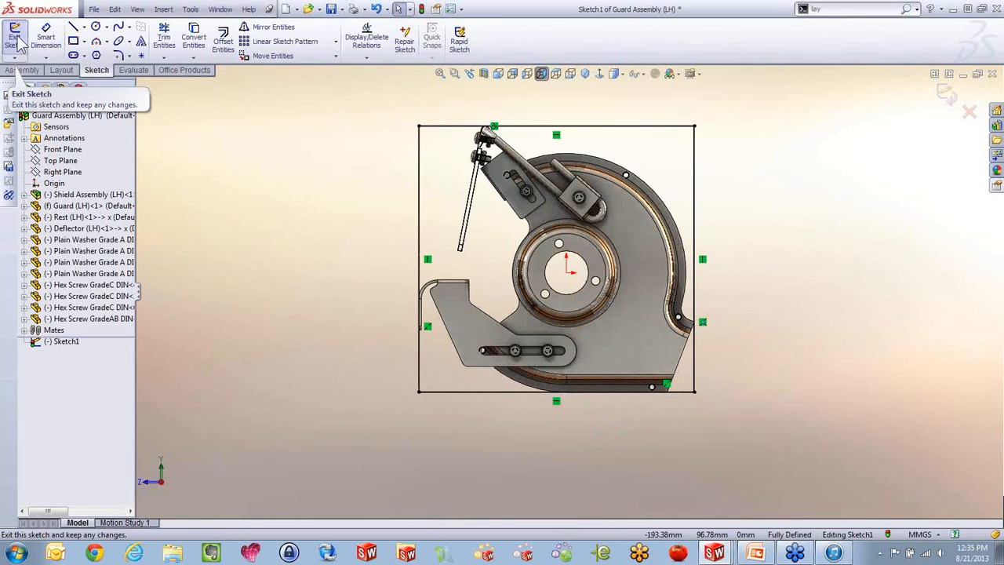
pyautogui.click(44, 38)
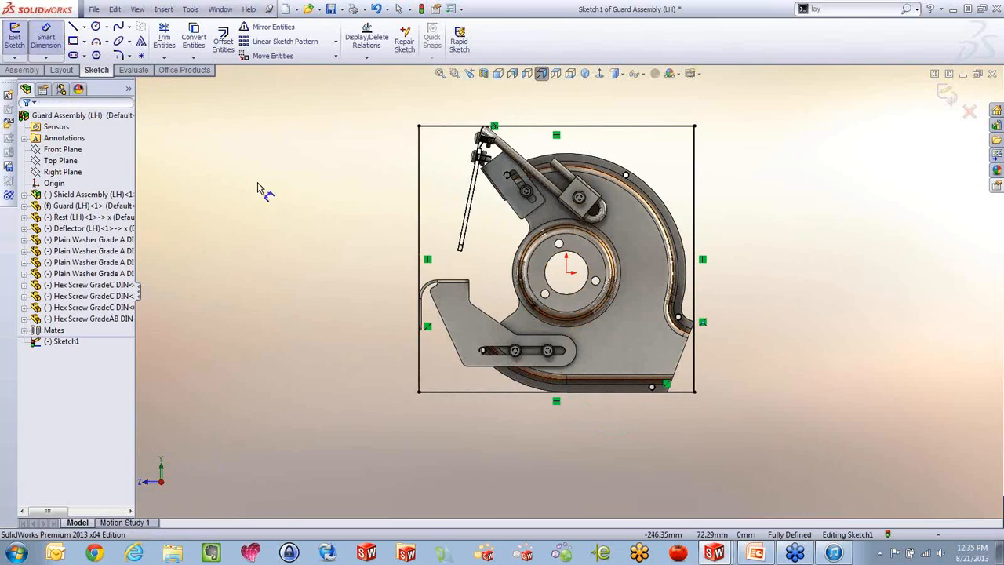
pyautogui.click(420, 217)
pyautogui.click(337, 253)
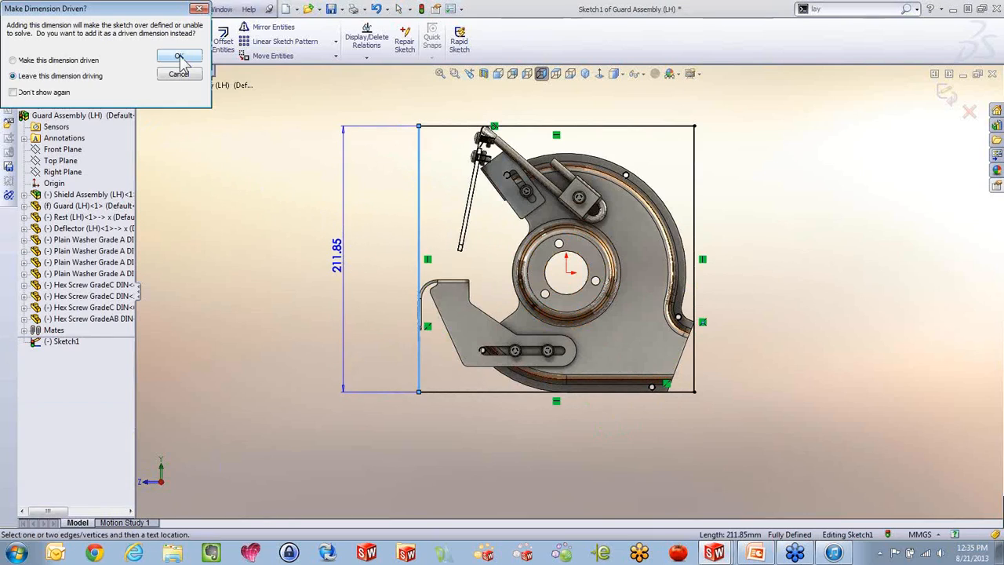
pyautogui.click(13, 61)
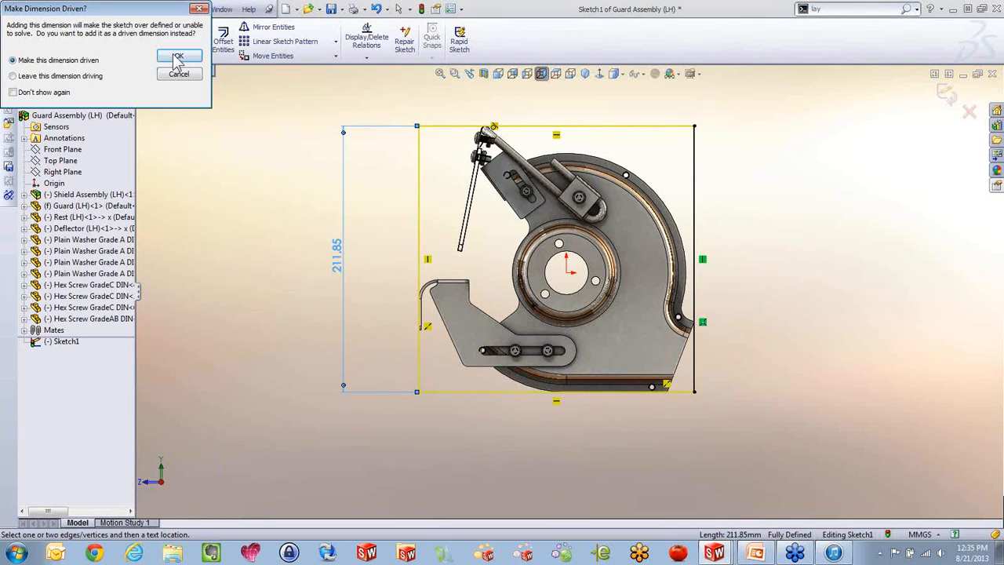
pyautogui.click(169, 72)
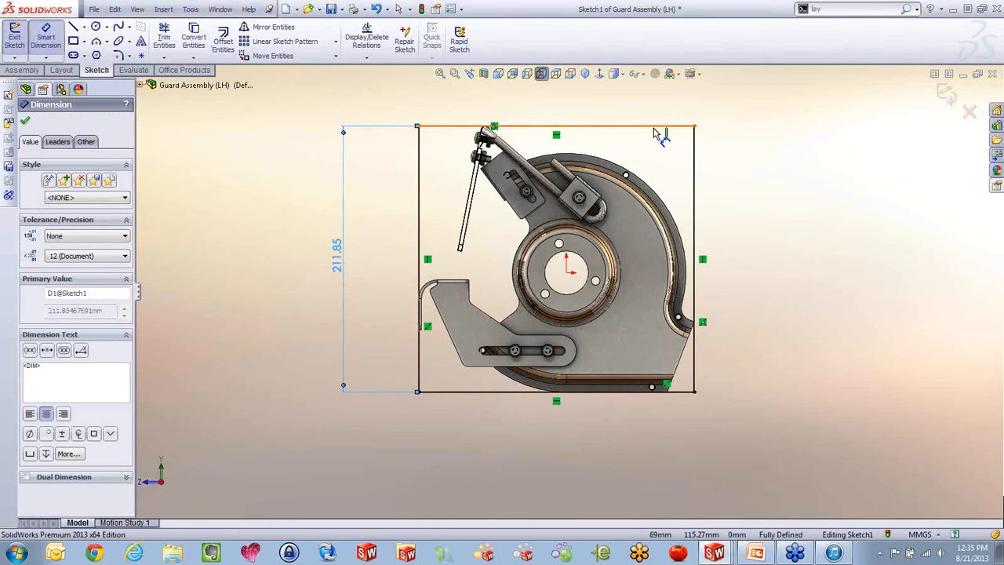
# Add a driven dimension for the bounding rectangle's width, placed above its upper side
pyautogui.click(657, 127)
pyautogui.click(580, 95)
pyautogui.click(72, 60)
pyautogui.click(168, 58)
pyautogui.press('Escape')
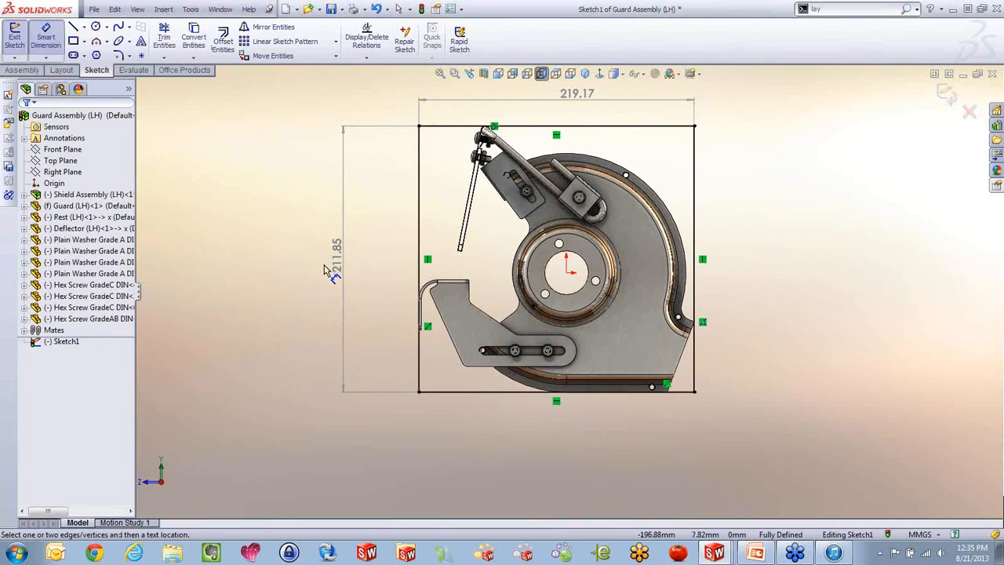
pyautogui.press('Escape')
# Switch the document units to IPS (inch, pound, second) and exit the sketch
pyautogui.moveTo(410, 277); pyautogui.dragTo(450, 314, button='middle')
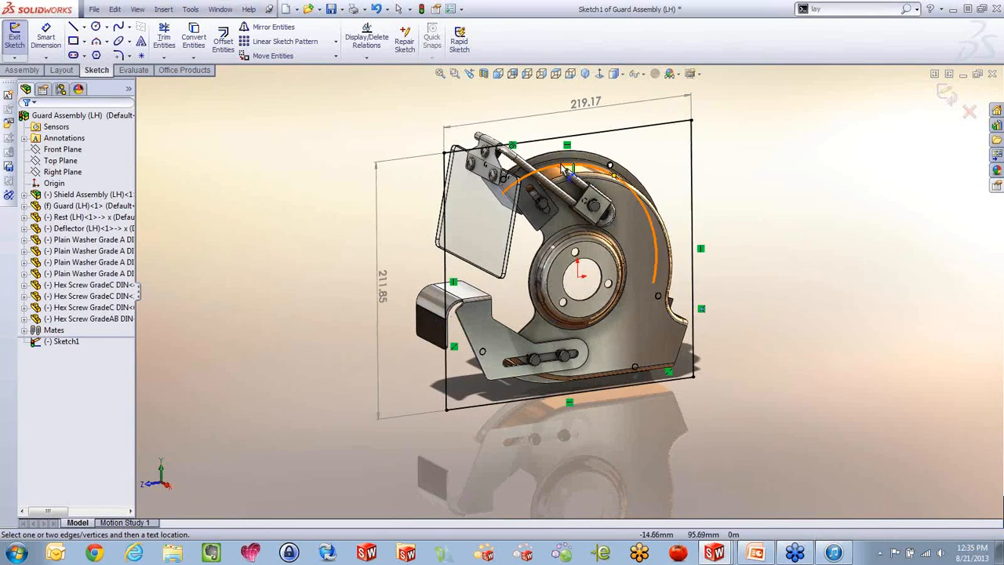
pyautogui.click(925, 535)
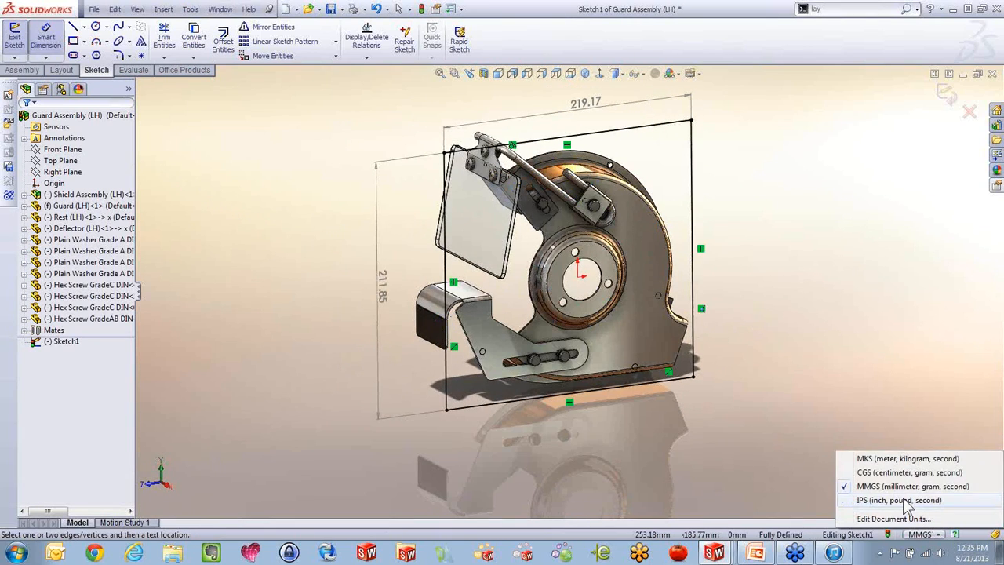
pyautogui.click(900, 500)
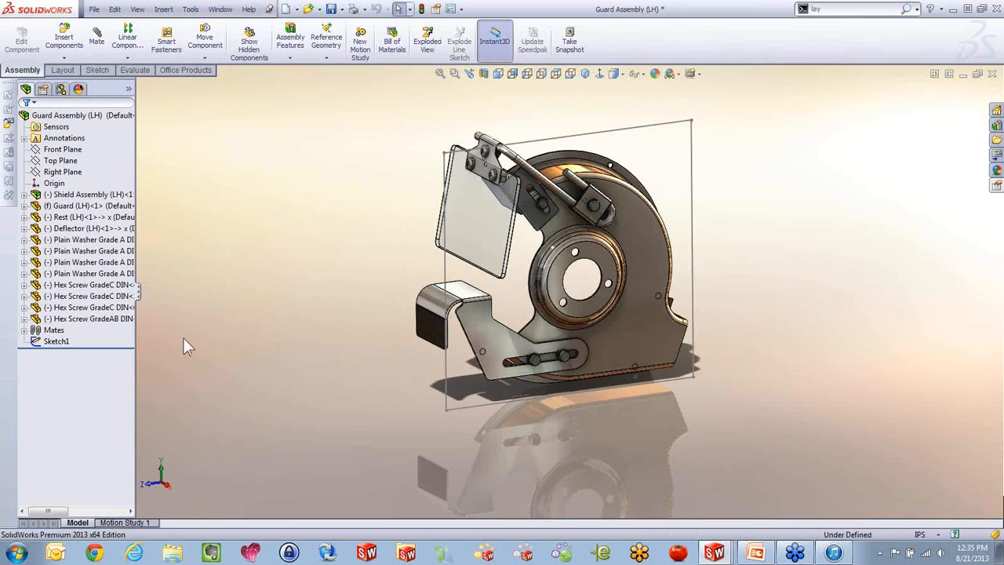
# Display the dimensions of Sketch1 and add a custom text property named Measure to the assembly's file properties
pyautogui.click(55, 341)
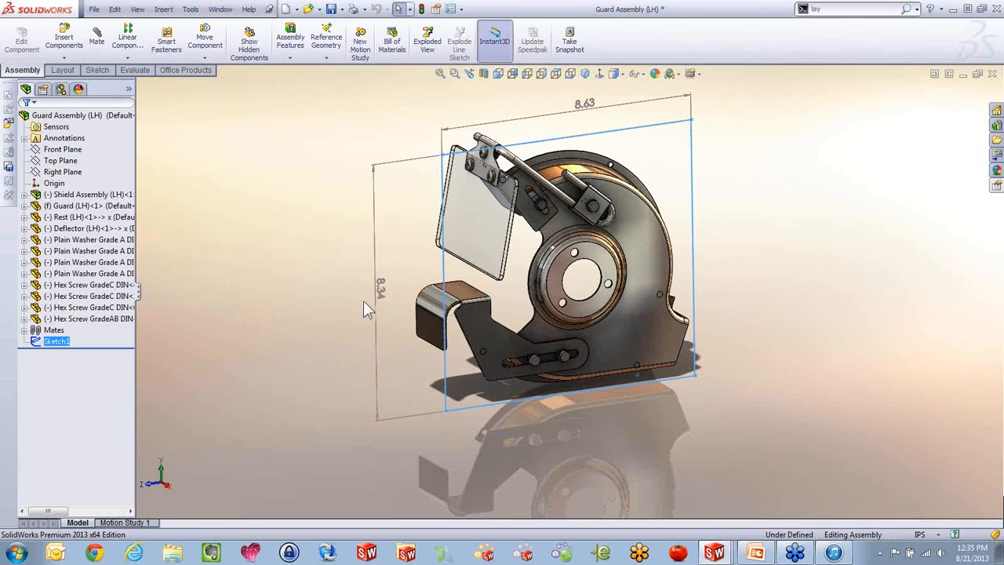
pyautogui.moveTo(524, 191); pyautogui.dragTo(573, 203, button='middle')
pyautogui.moveTo(528, 173); pyautogui.dragTo(541, 196, button='middle')
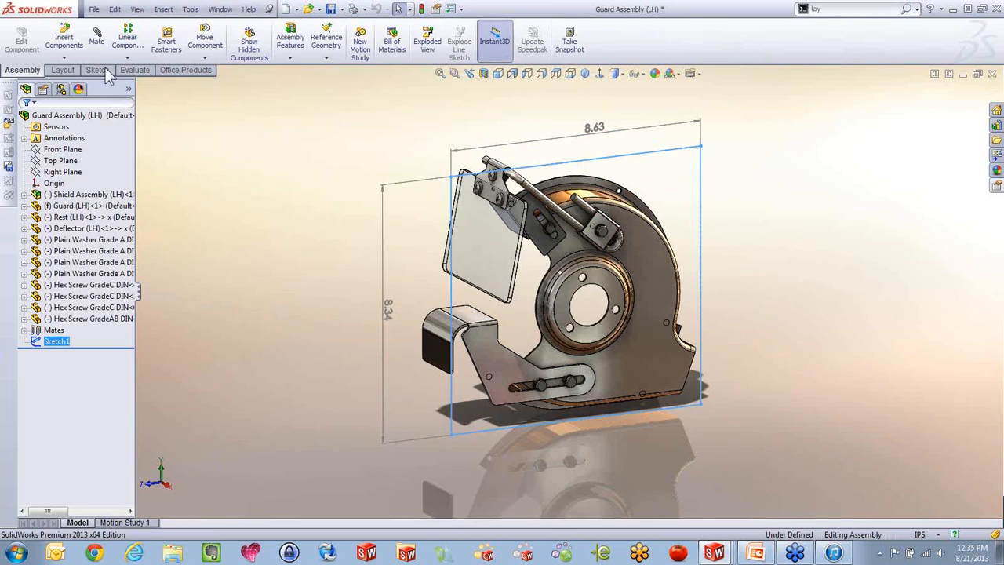
pyautogui.click(94, 8)
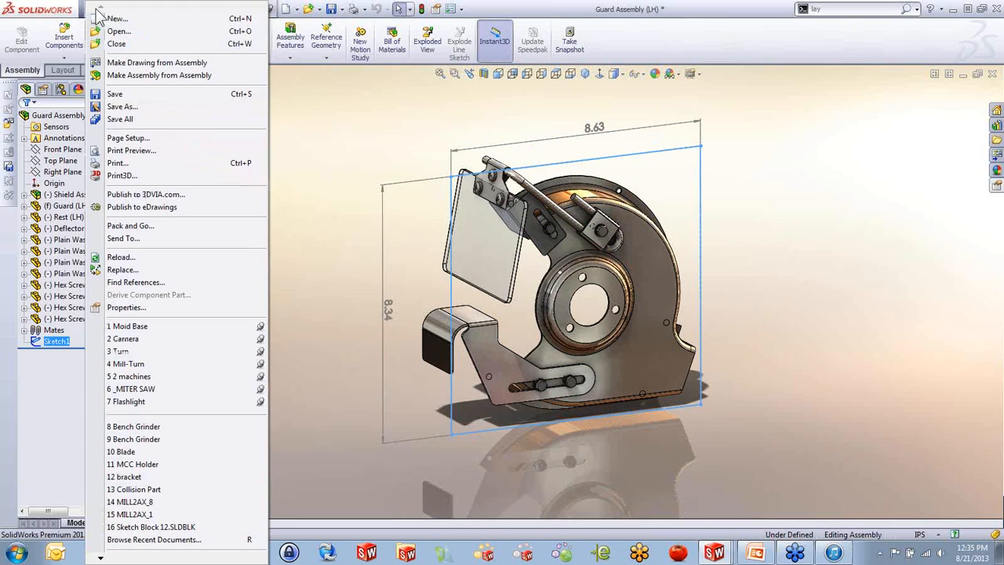
pyautogui.click(124, 307)
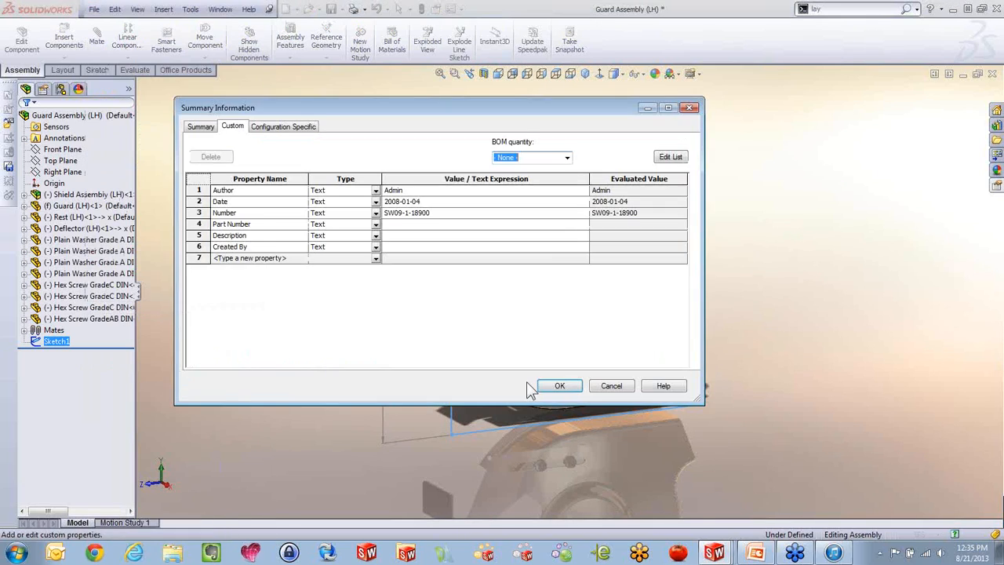
pyautogui.click(295, 260)
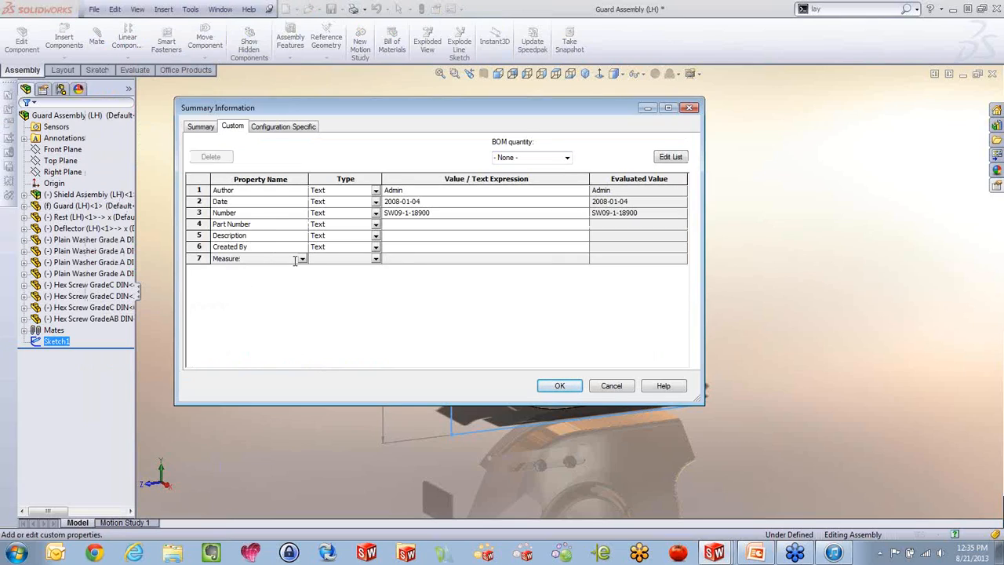
pyautogui.click(408, 258)
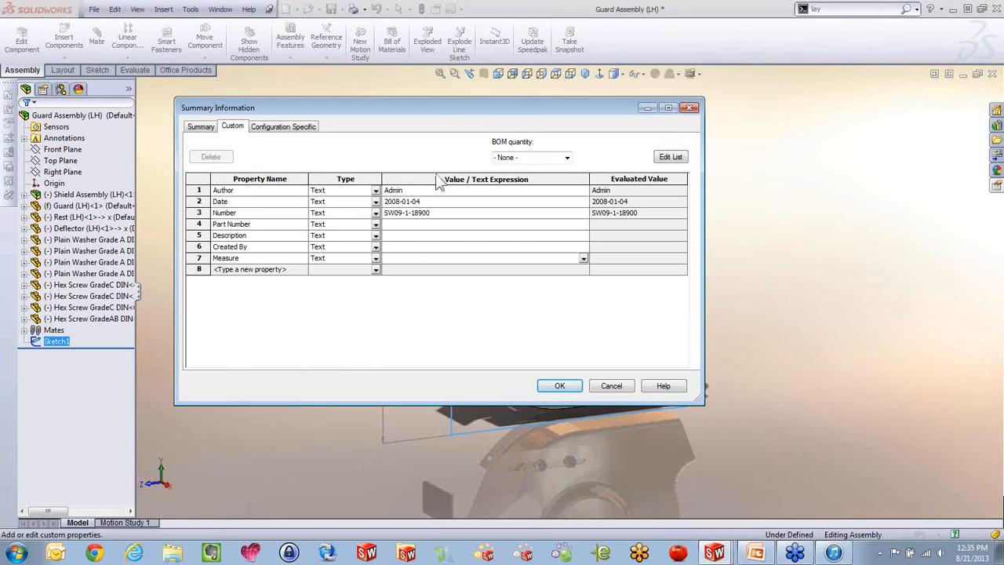
# Link the Measure property's value to the rectangle's height and width dimensions, separated by an X, and accept the properties
pyautogui.moveTo(448, 108); pyautogui.dragTo(538, 344)
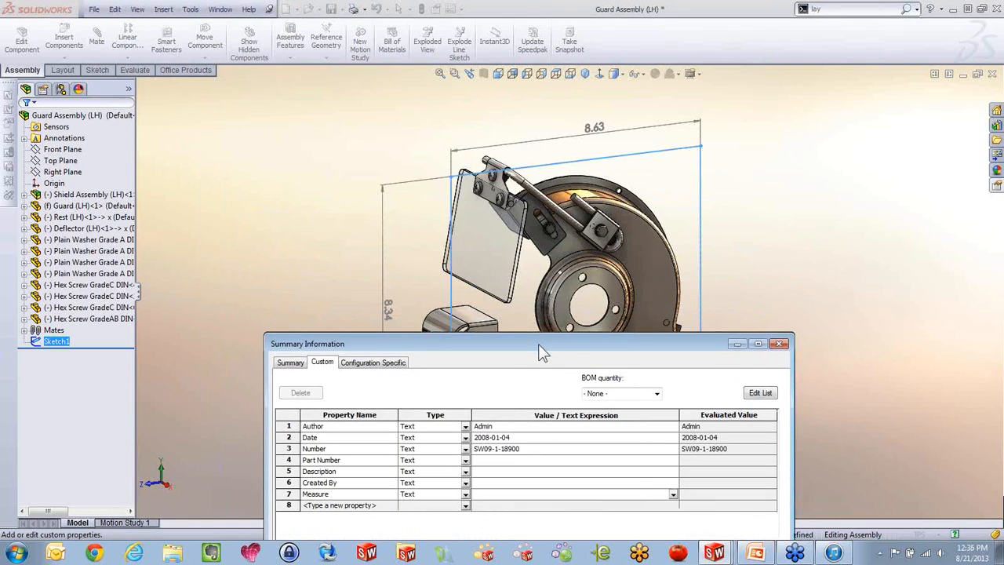
pyautogui.click(390, 311)
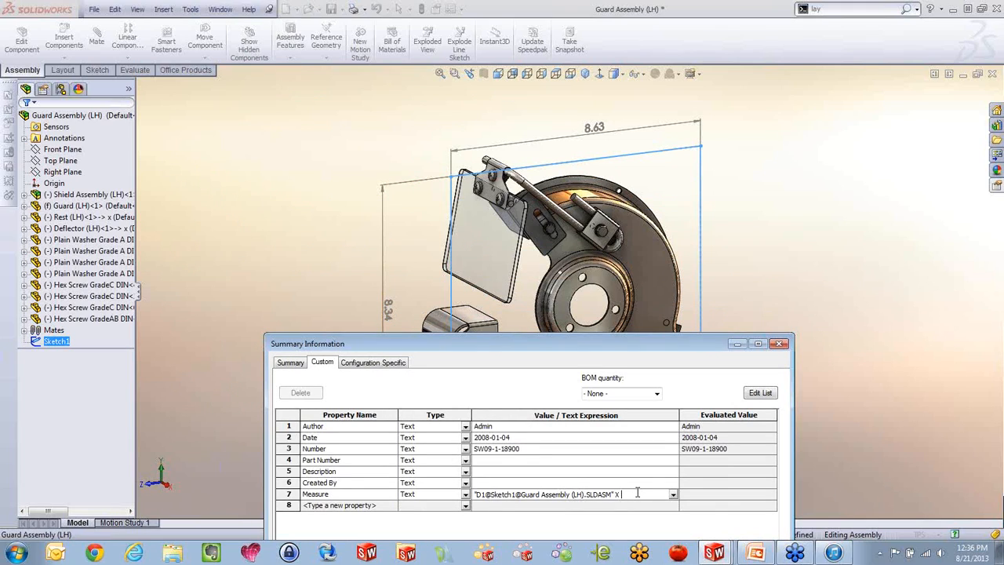
pyautogui.click(594, 128)
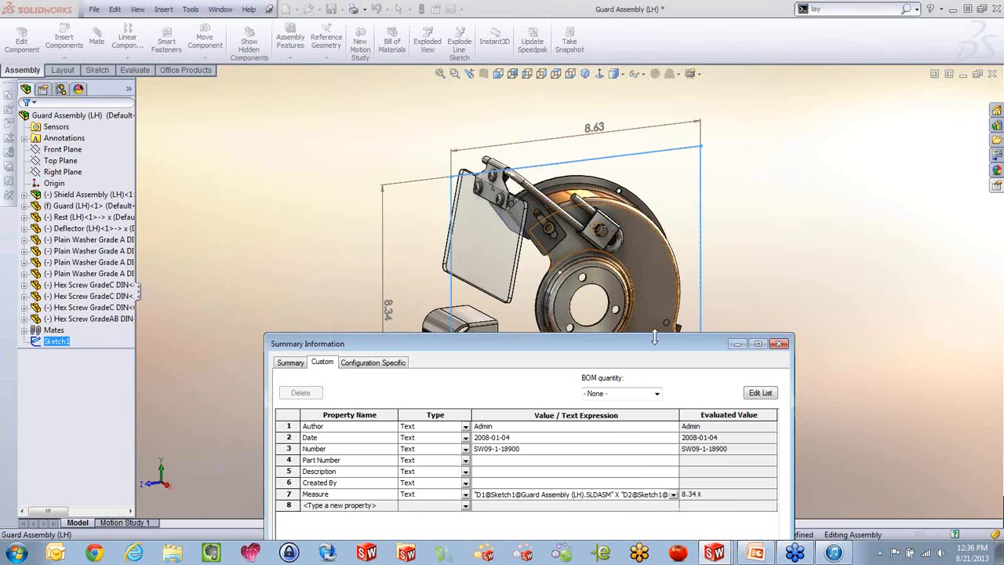
pyautogui.moveTo(655, 348); pyautogui.dragTo(675, 106)
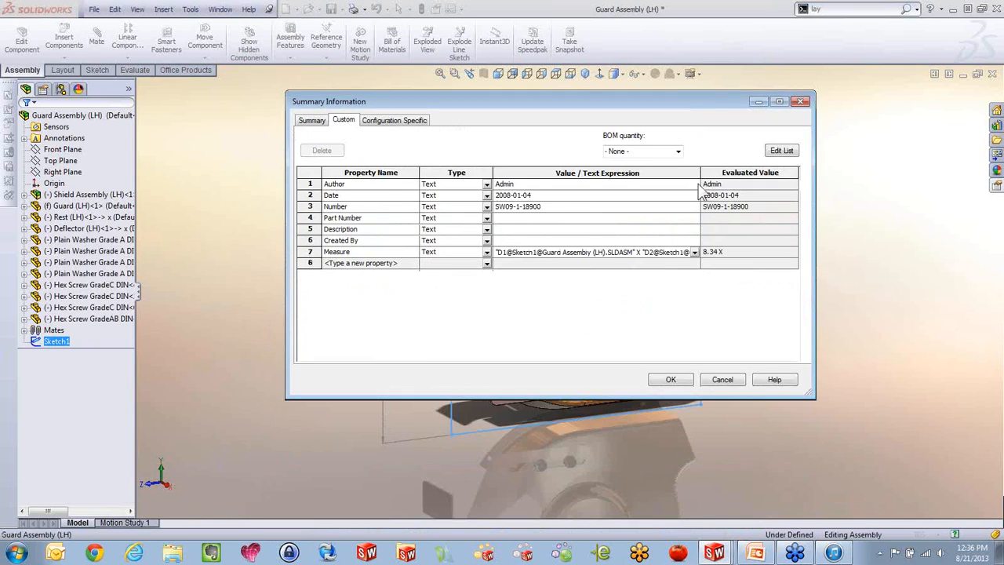
pyautogui.click(685, 382)
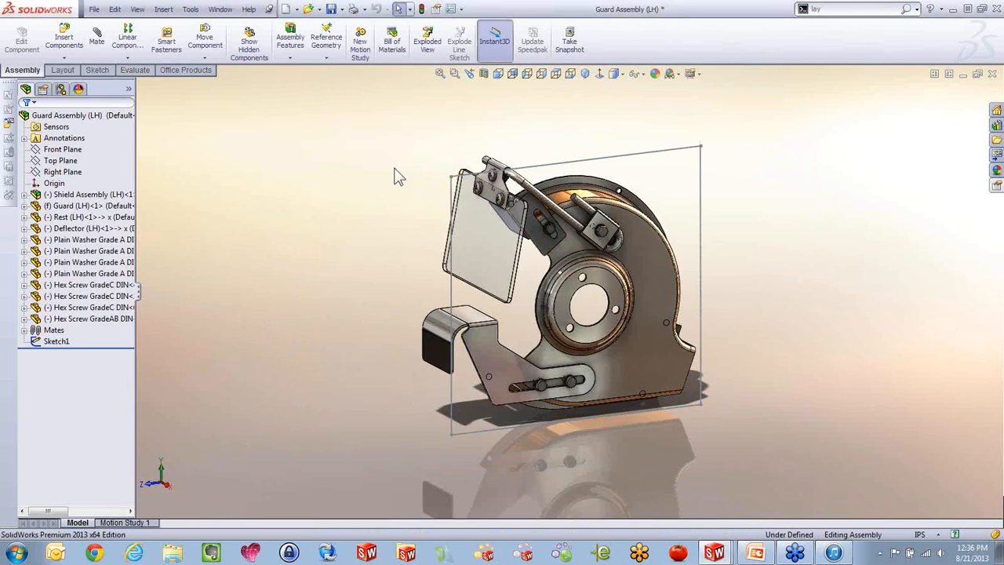
# Hide Sketch1 and create a new drawing from the assembly on an A (ANSI) Landscape sheet
pyautogui.click(55, 341)
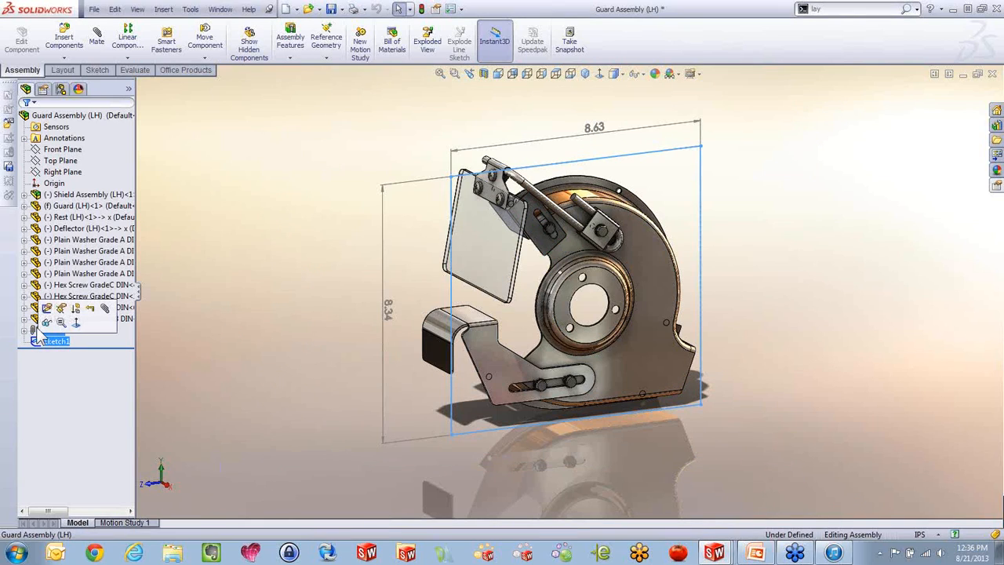
pyautogui.click(46, 324)
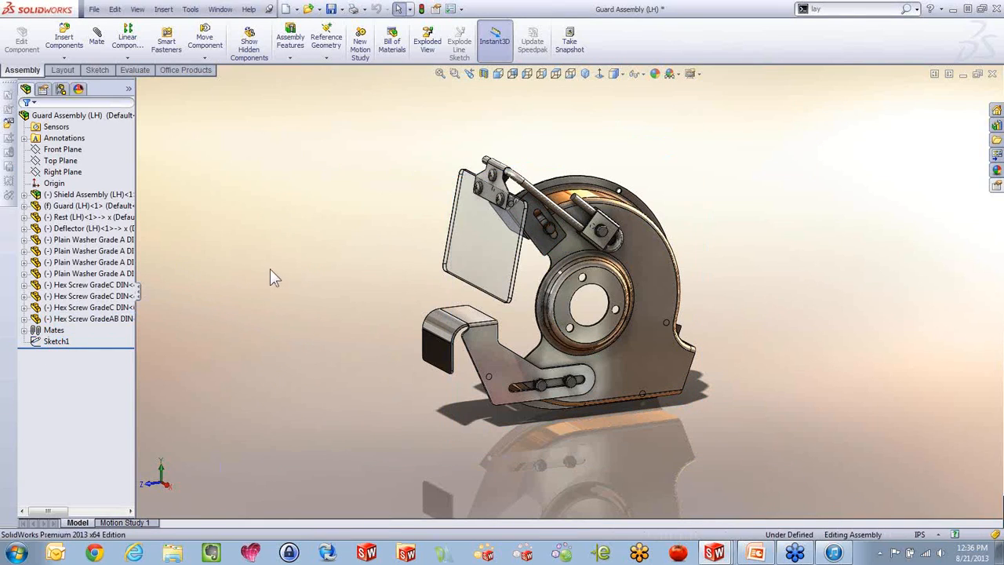
pyautogui.click(296, 9)
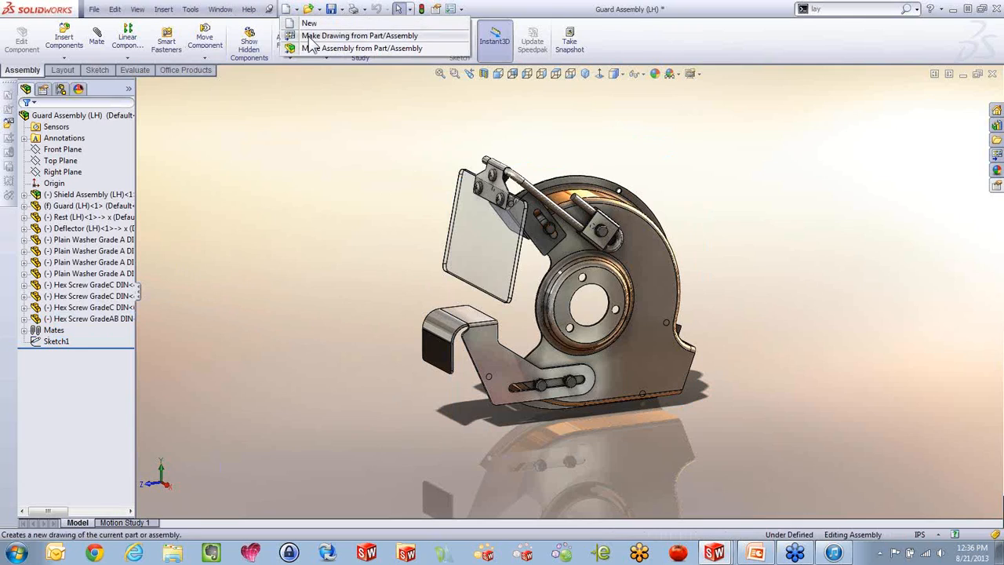
pyautogui.click(314, 36)
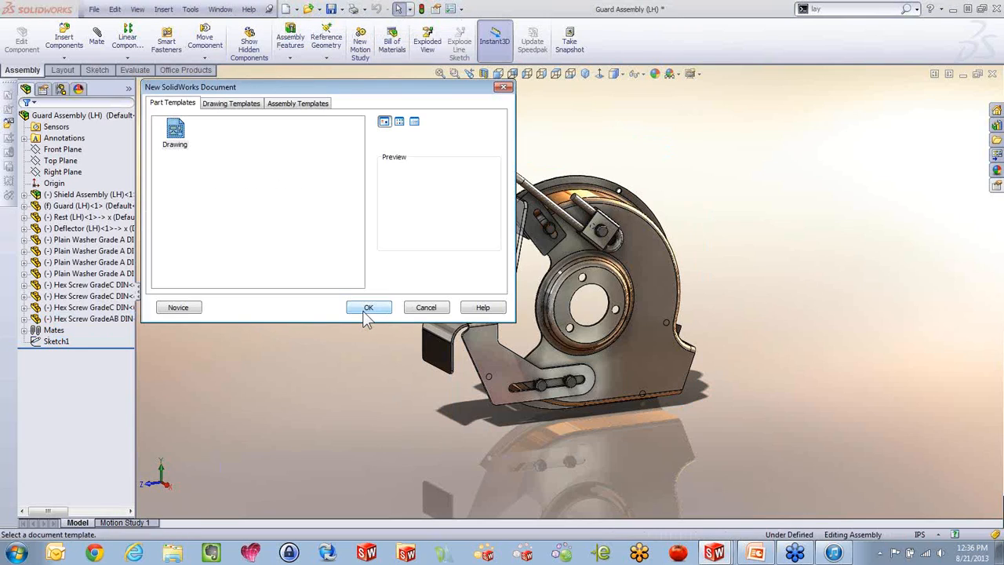
pyautogui.click(368, 307)
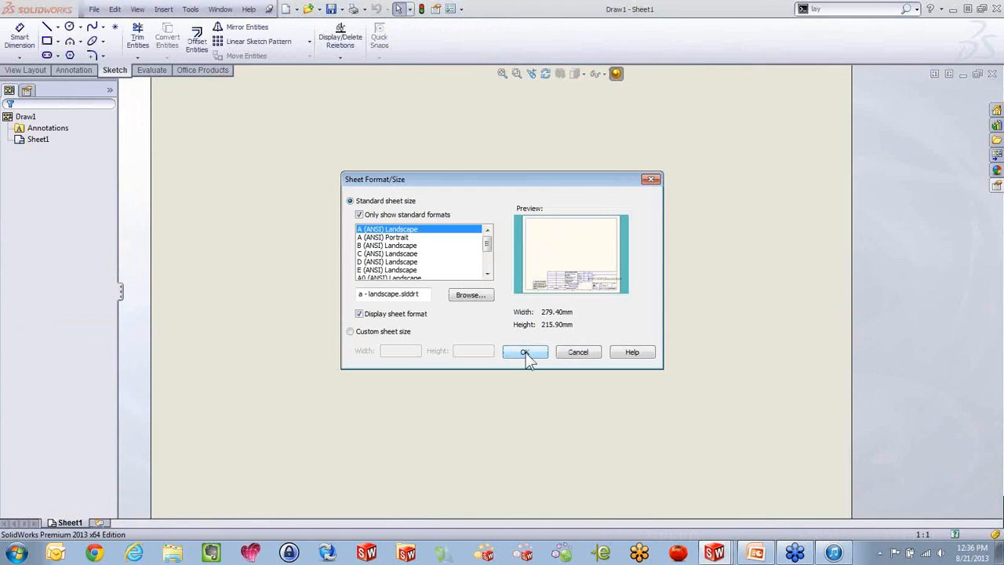
pyautogui.click(527, 353)
# Place the guard assembly's side profile view on the left half of the sheet, without any projected views
pyautogui.click(913, 267)
pyautogui.moveTo(909, 263)
pyautogui.mouseDown()
pyautogui.moveTo(661, 312)
pyautogui.moveTo(421, 302)
pyautogui.moveTo(421, 292)
pyautogui.mouseUp()
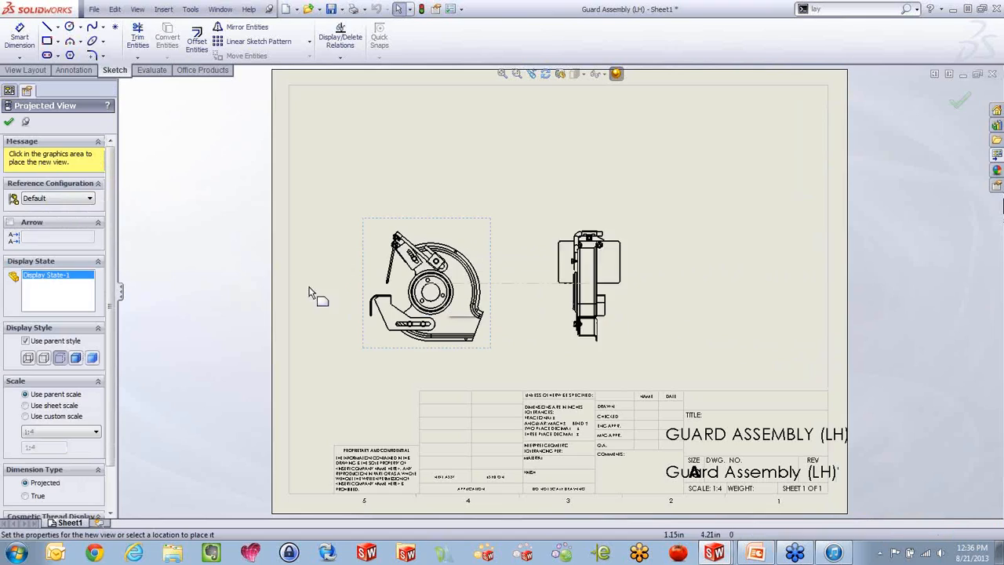
pyautogui.click(9, 121)
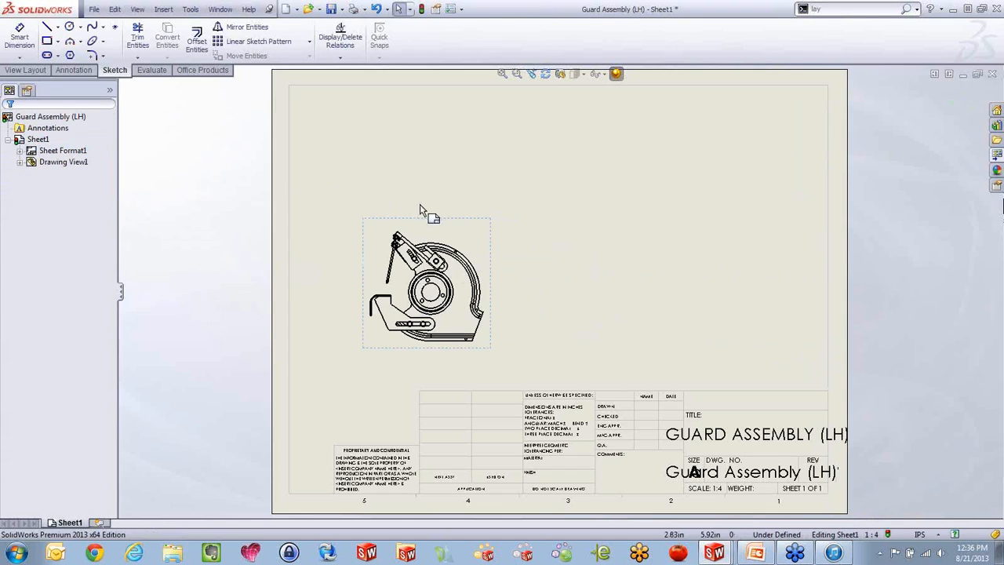
# Insert a top-level only bill of materials for the guard view using the bom-standard template
pyautogui.click(471, 243)
pyautogui.press('s')
pyautogui.click(479, 291)
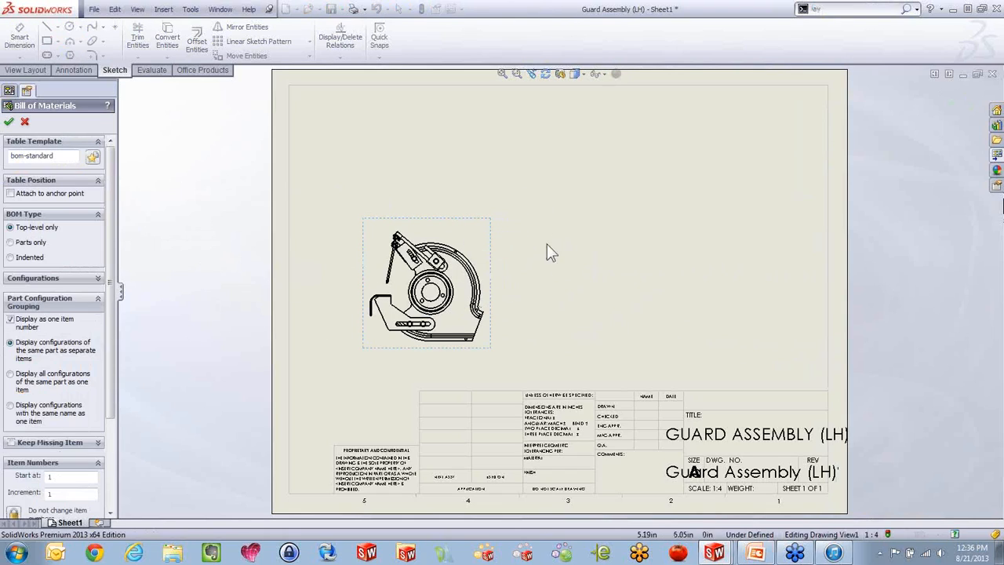
pyautogui.click(9, 121)
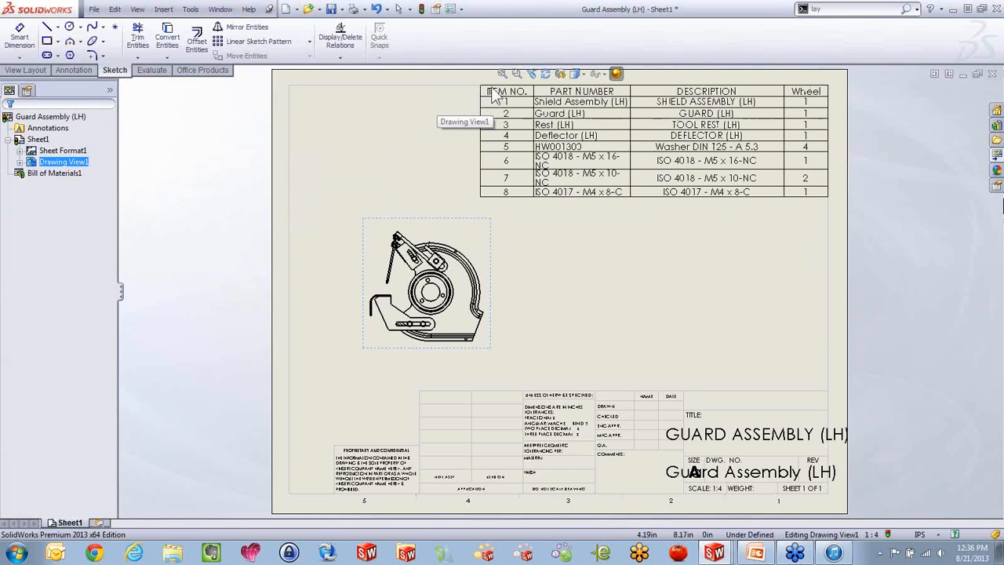
# Insert a blank row below the last row of the bill of materials
pyautogui.click(479, 86)
pyautogui.scroll(-4, 603, 106)
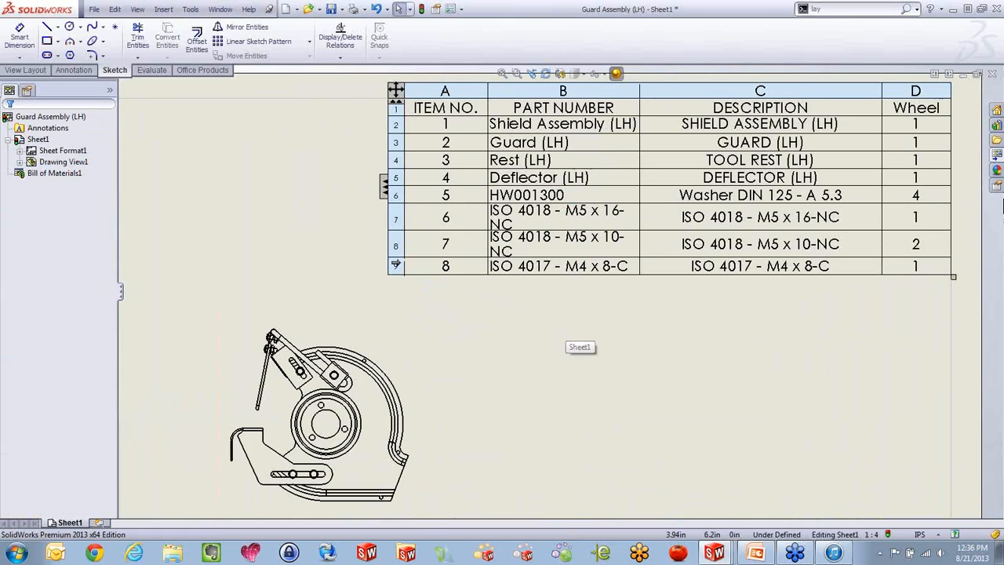
pyautogui.rightClick(396, 266)
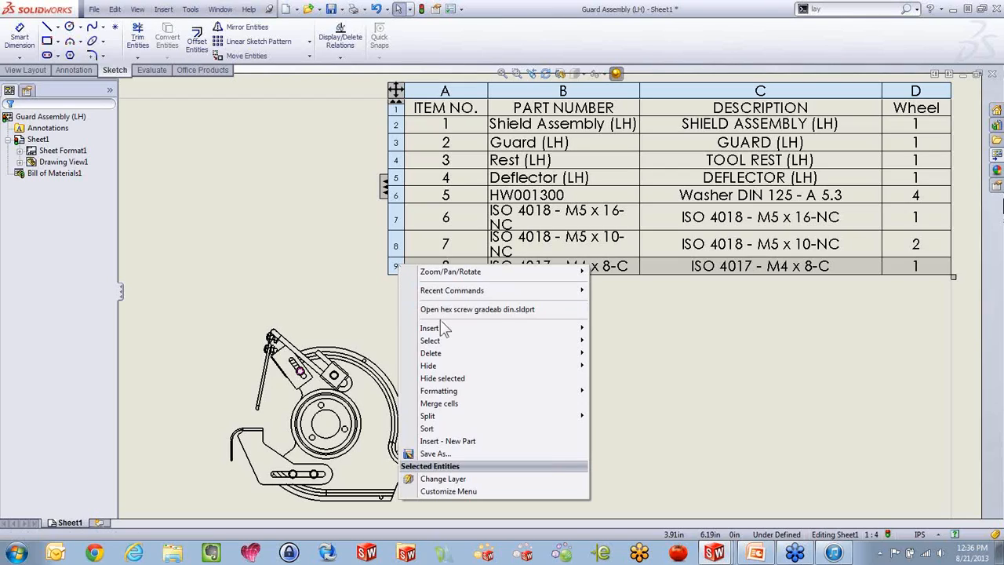
pyautogui.moveTo(443, 329)
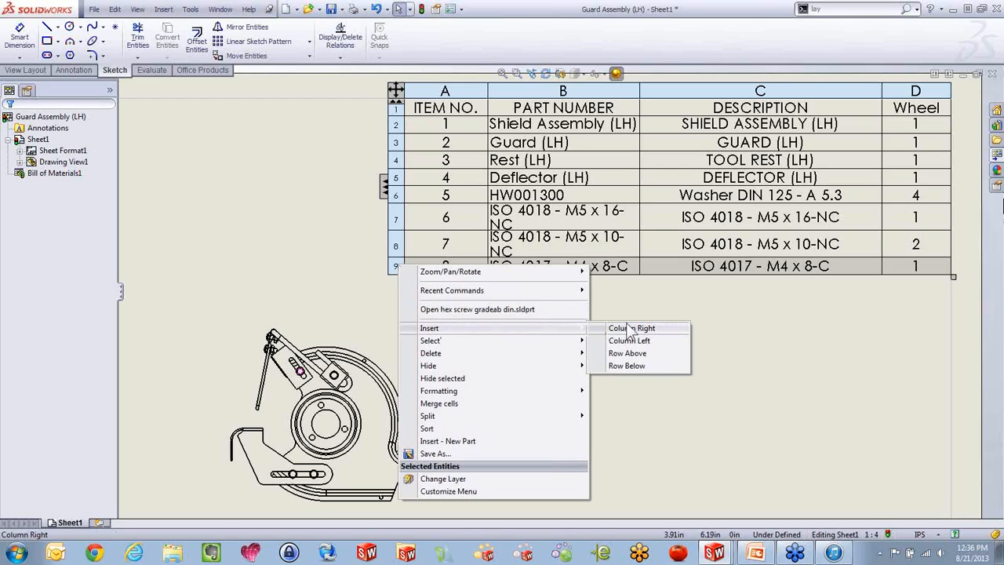
pyautogui.click(628, 364)
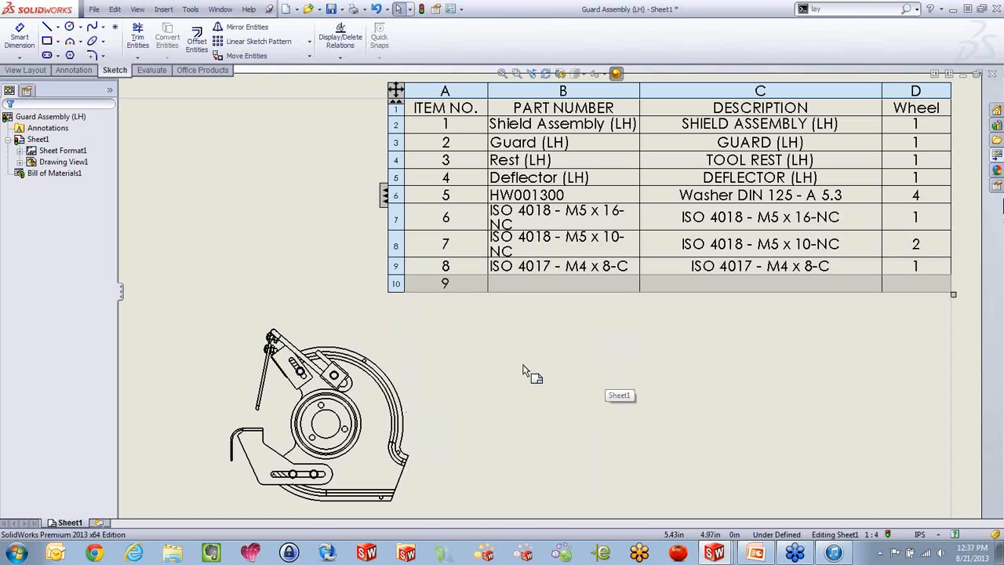
# Override the part number cell of the blank bottom row in the bill of materials with the text Measure
pyautogui.doubleClick(562, 287)
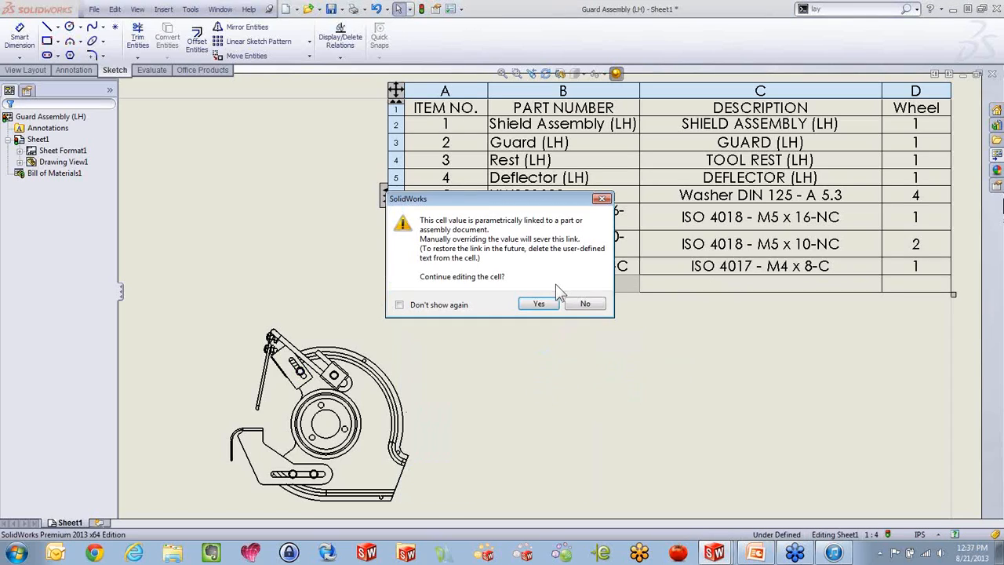
pyautogui.click(551, 302)
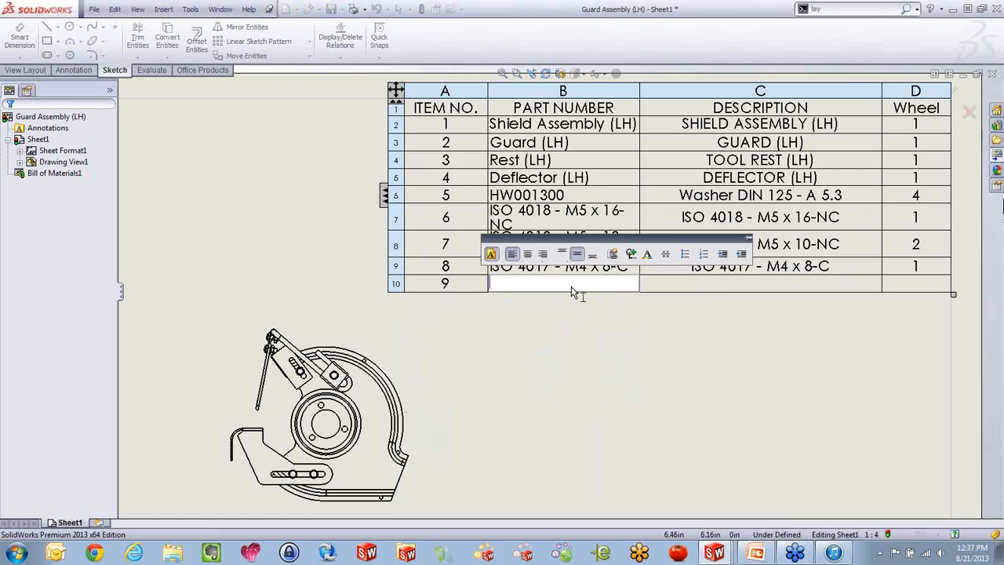
pyautogui.write('Measure')
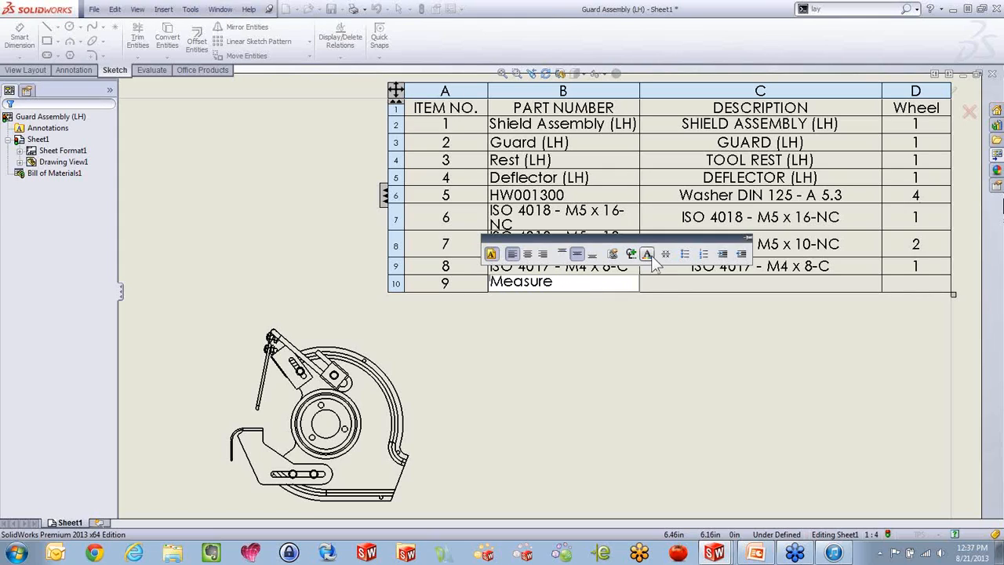
pyautogui.click(745, 290)
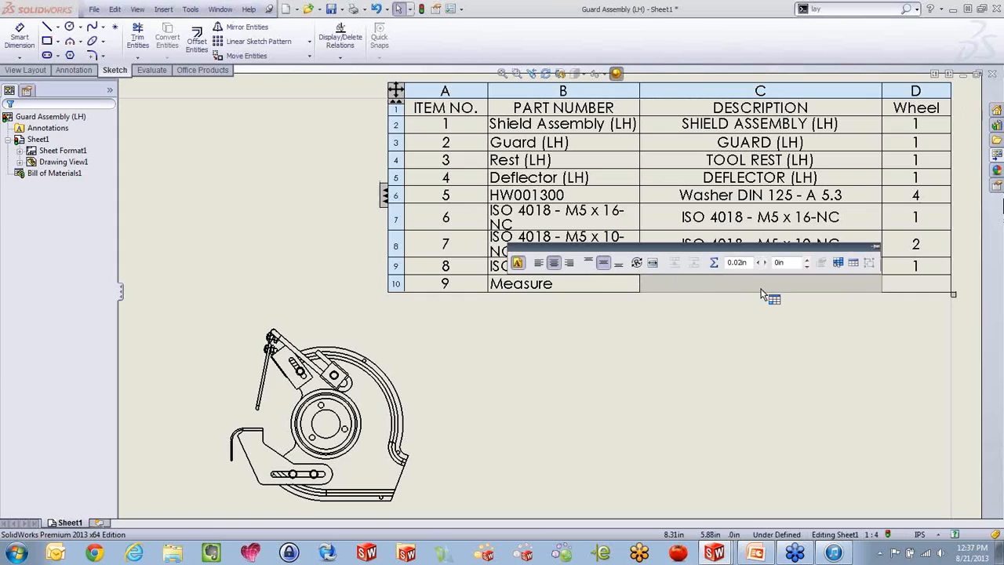
# Link the Measure row's description cell to the Measure custom property of the model in the view specified in sheet properties
pyautogui.doubleClick(762, 287)
pyautogui.click(554, 305)
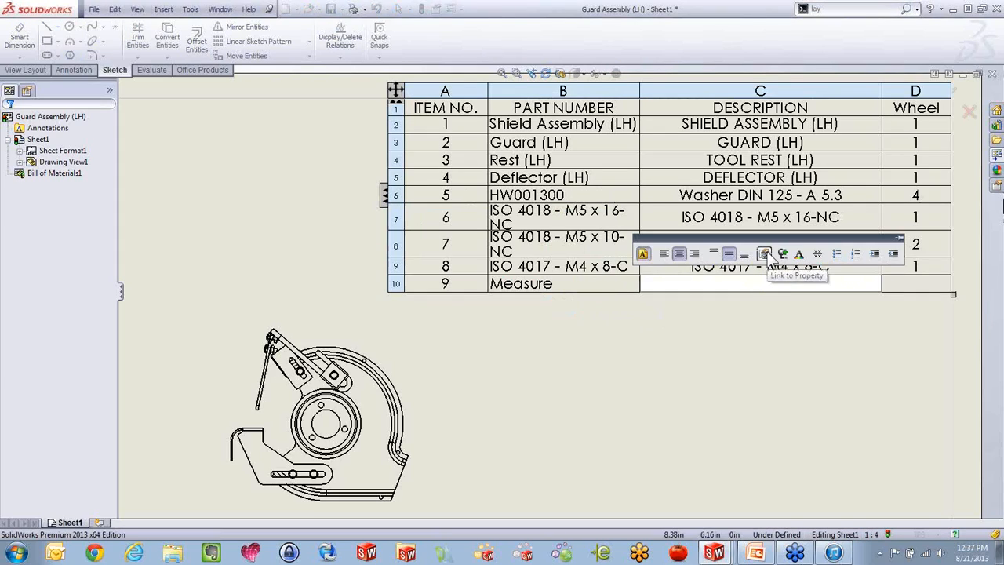
pyautogui.click(764, 253)
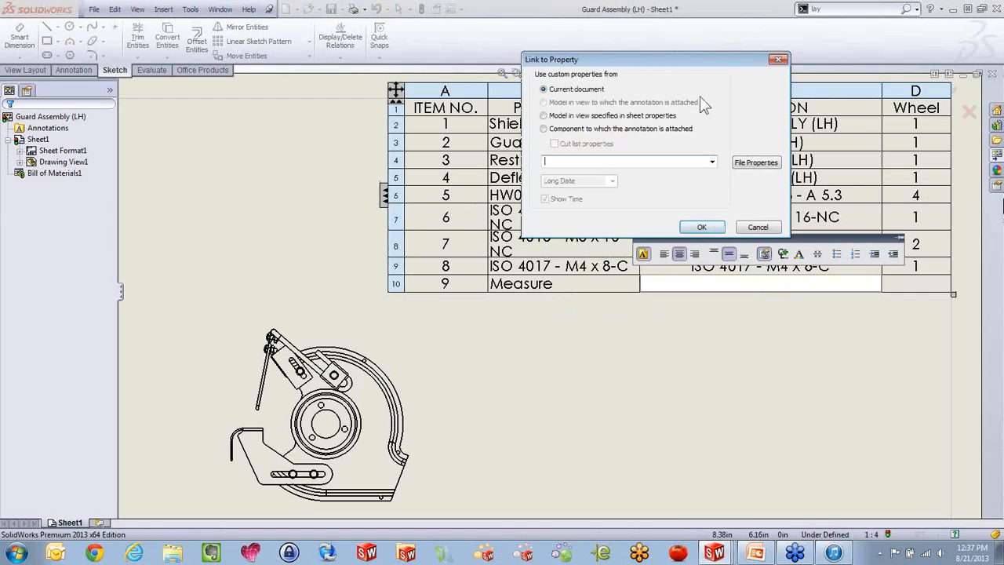
pyautogui.click(572, 122)
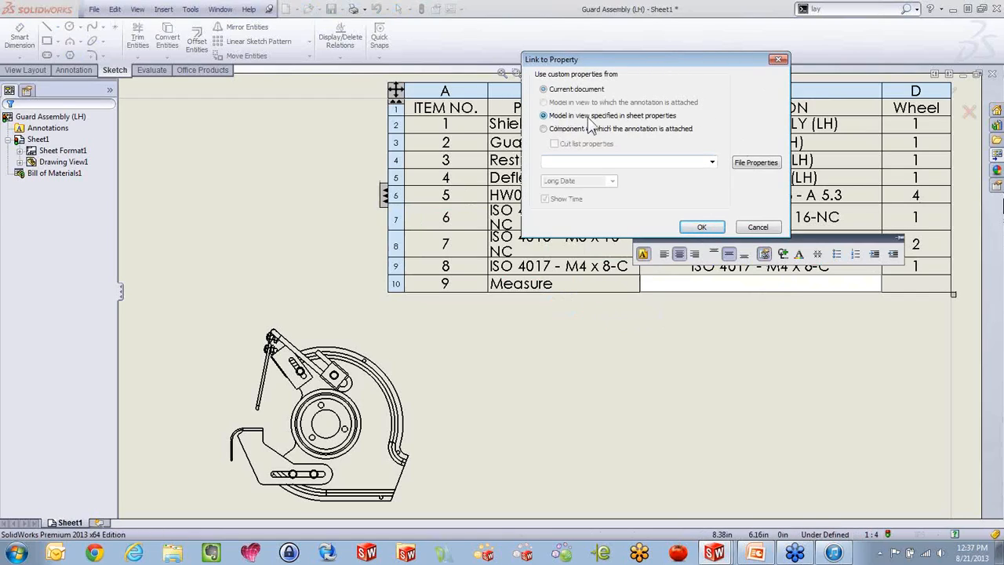
pyautogui.click(711, 162)
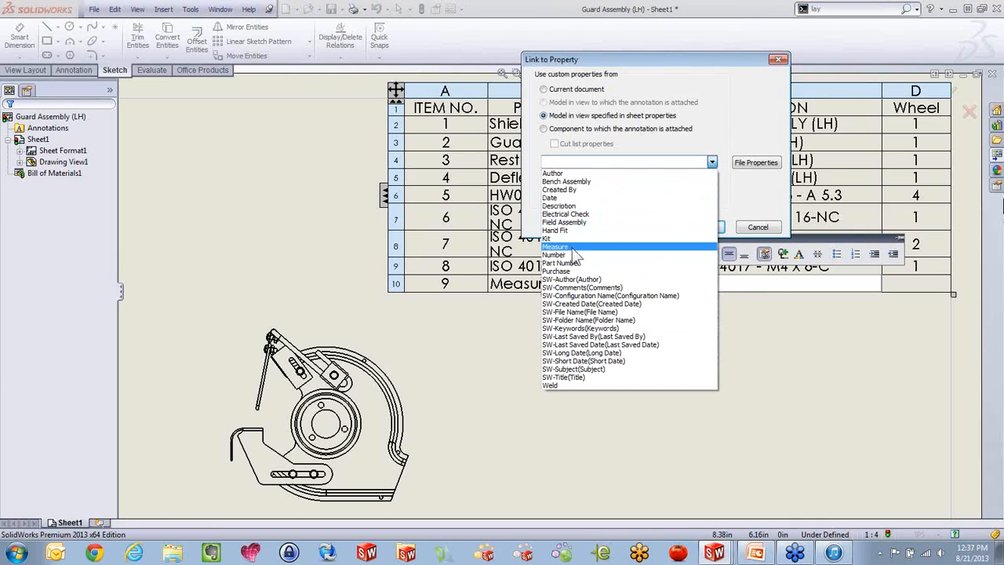
pyautogui.click(573, 247)
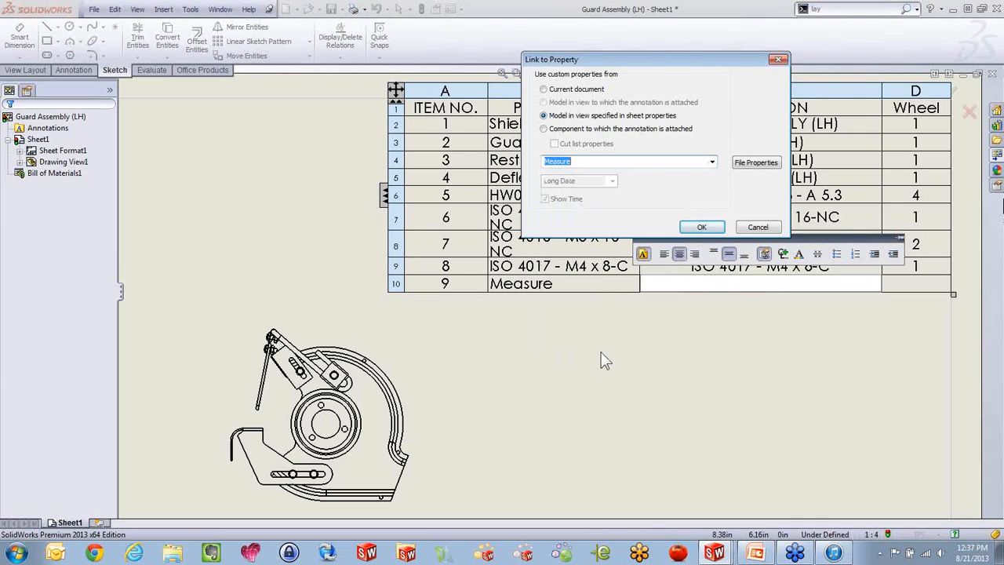
pyautogui.click(699, 229)
pyautogui.click(719, 357)
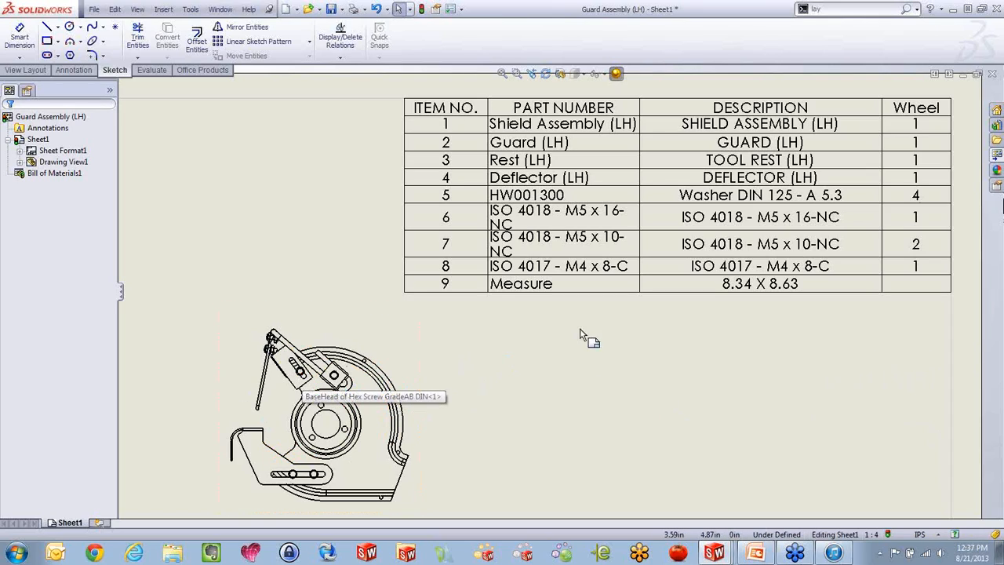
pyautogui.click(721, 287)
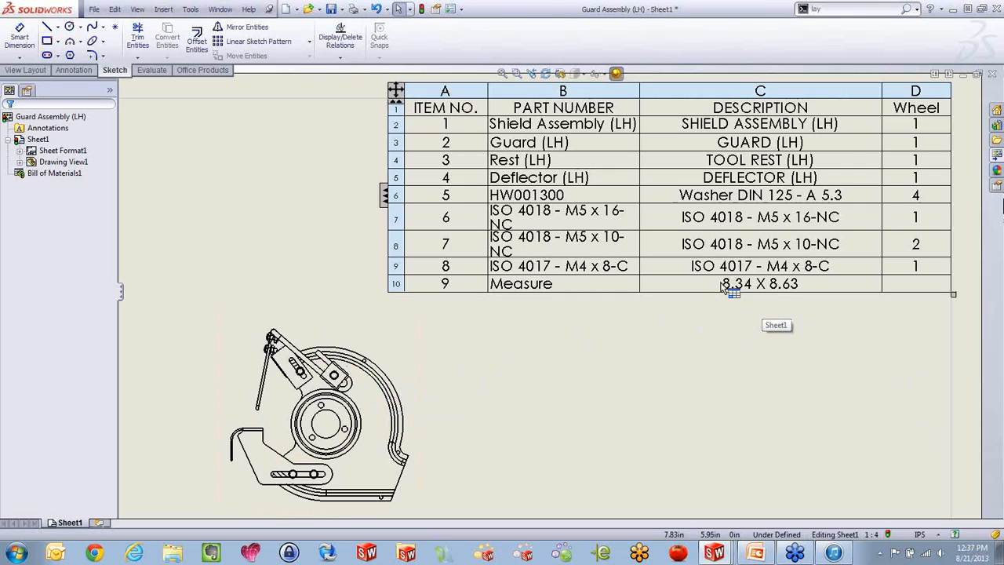
pyautogui.scroll(1, 702, 323)
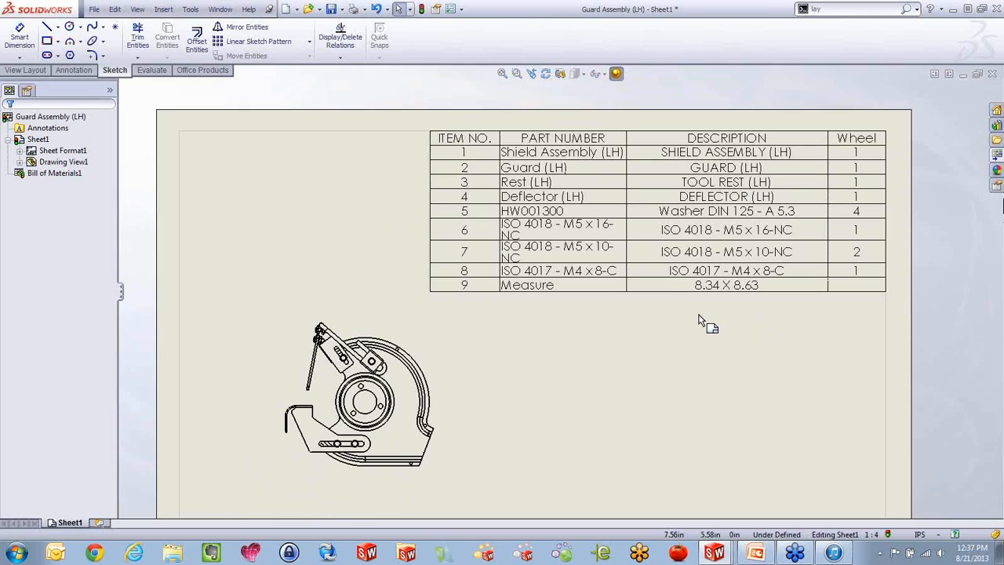
# Switch to Sheet5 of the Bench Grinder drawing
pyautogui.hotkey('ctrl', 'Tab')
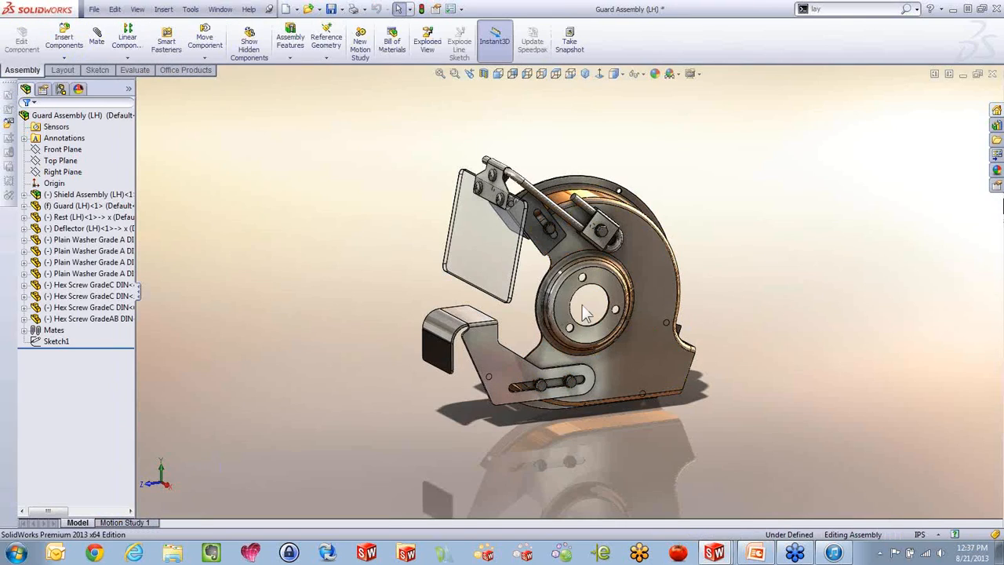
pyautogui.hotkey('ctrl', 'Tab')
pyautogui.hotkey('ctrl', 'Tab')
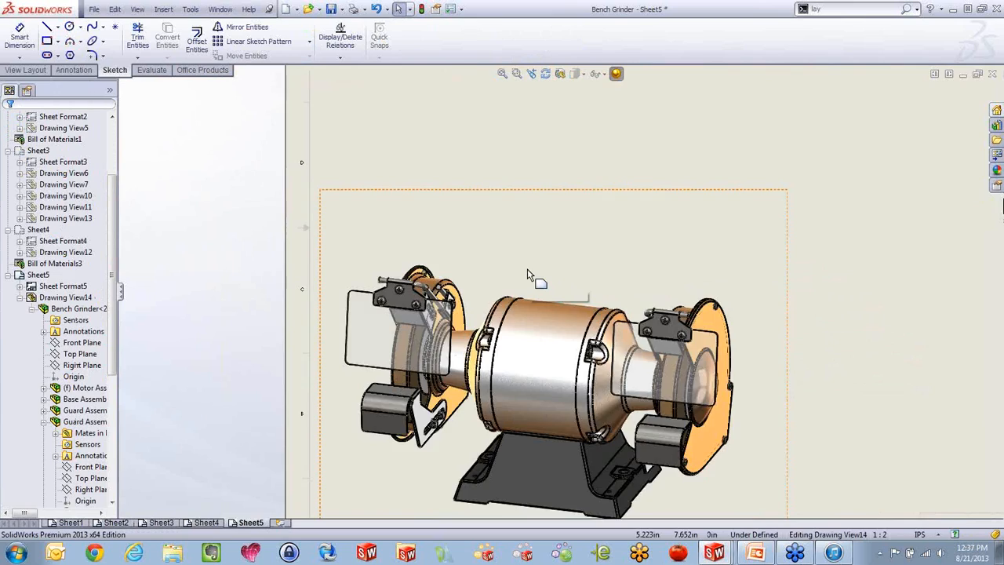
pyautogui.scroll(5, 527, 275)
pyautogui.scroll(-2, 629, 284)
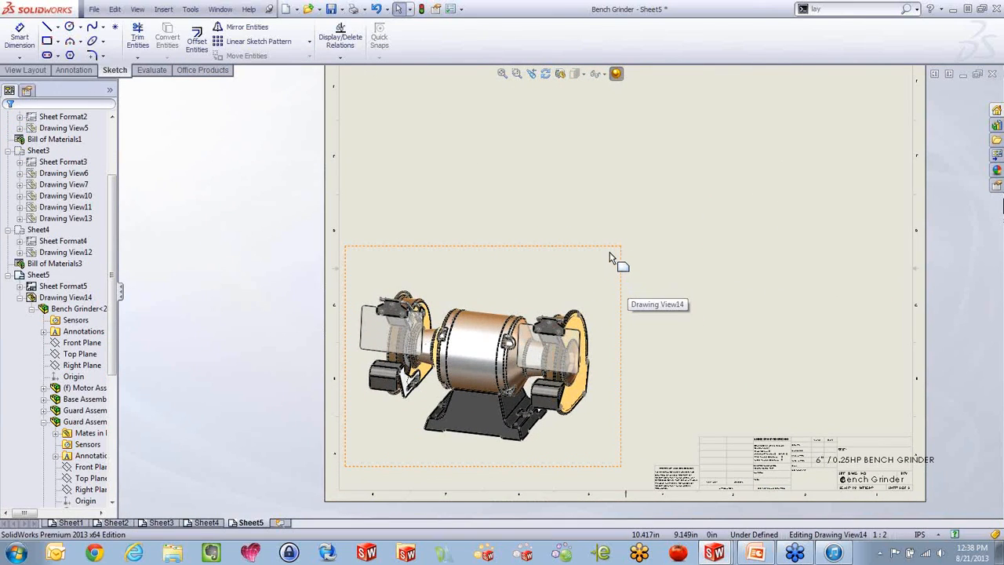
# Insert a parts-only bill of materials for the bench grinder view with the bom-standard template, placed in the sheet's upper right area
pyautogui.click(508, 288)
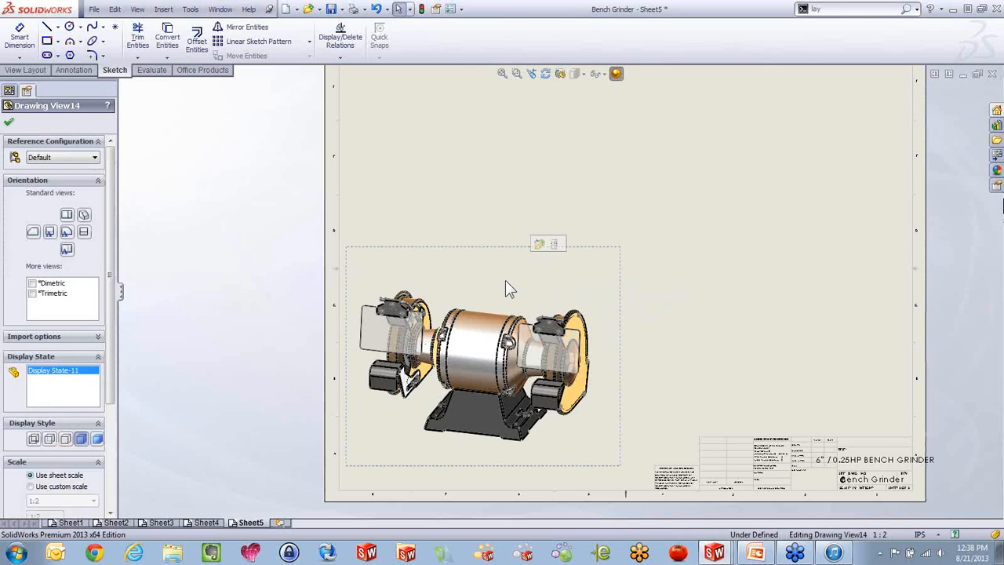
pyautogui.rightClick(505, 280)
pyautogui.click(513, 339)
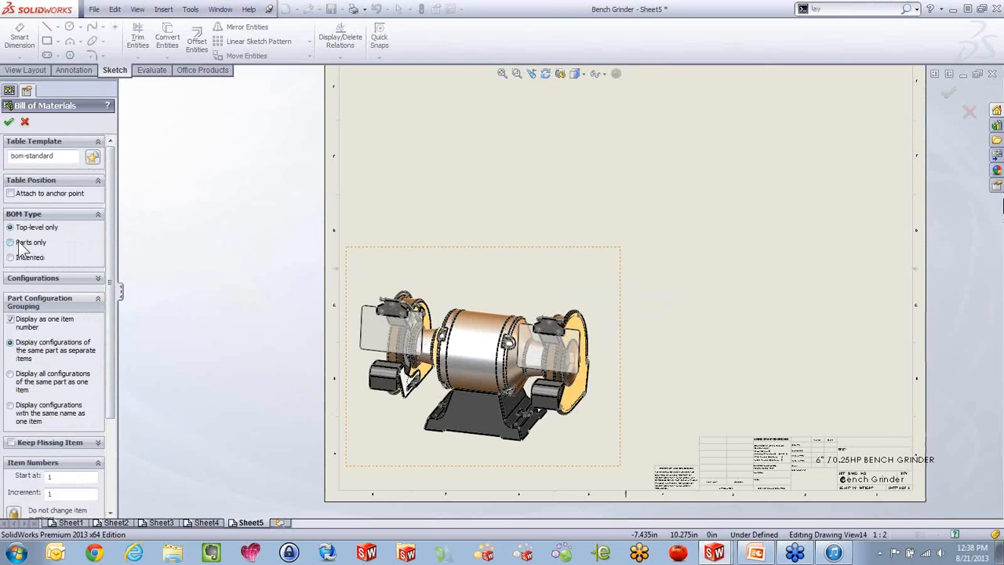
pyautogui.click(9, 121)
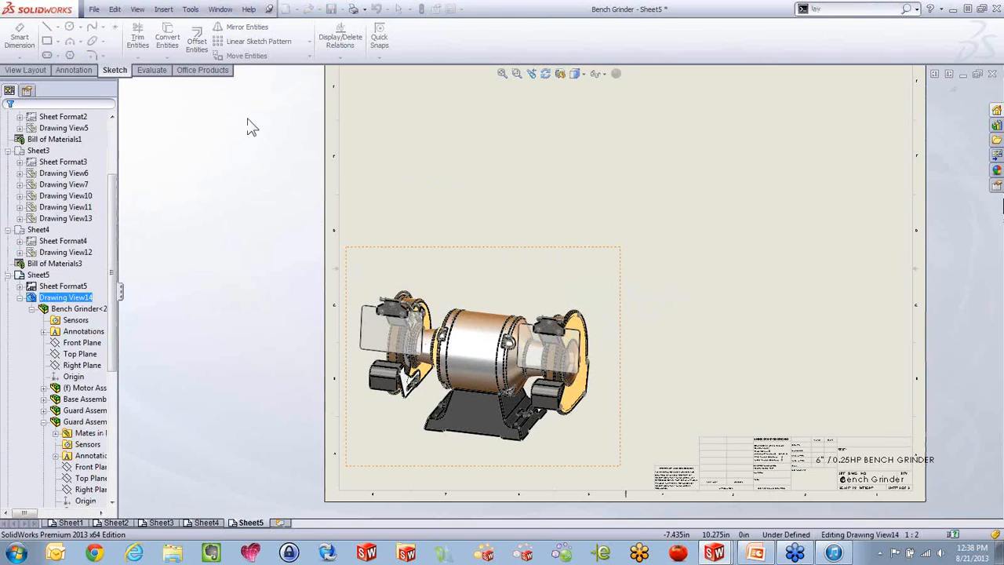
pyautogui.click(669, 117)
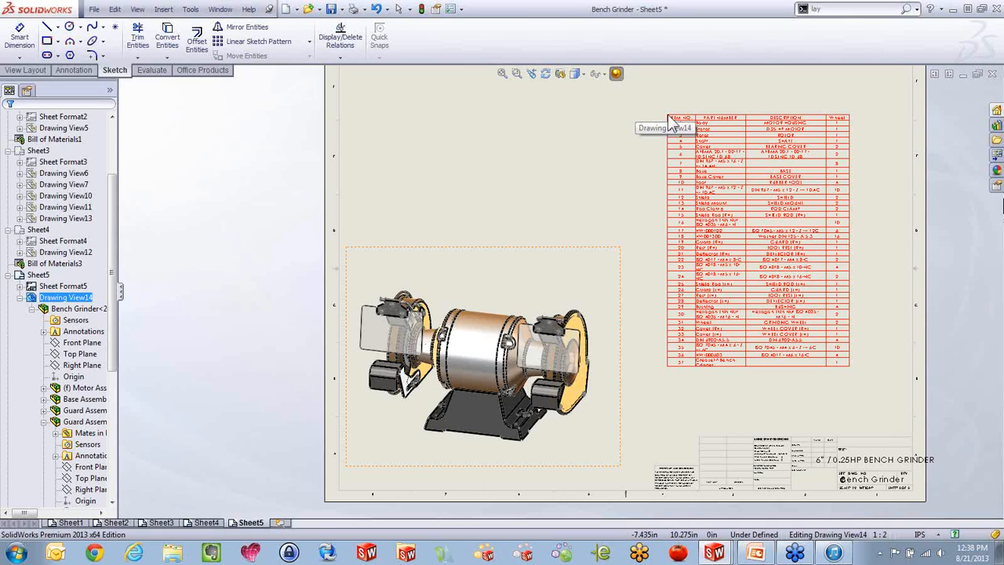
pyautogui.click(675, 112)
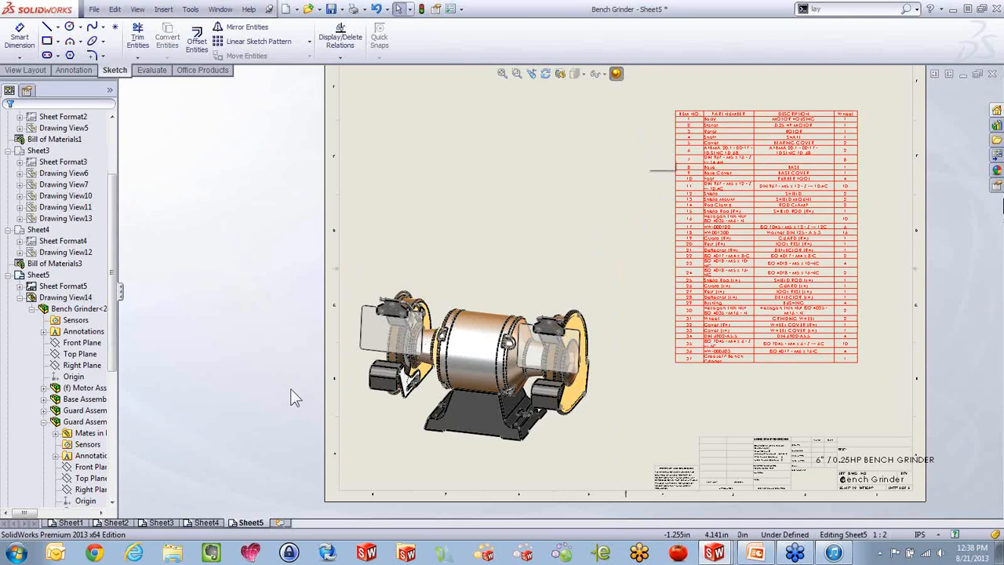
# Add a new sheet to the drawing, move the bill of materials from Sheet5 onto it, and shift the table toward the sheet's middle
pyautogui.click(280, 522)
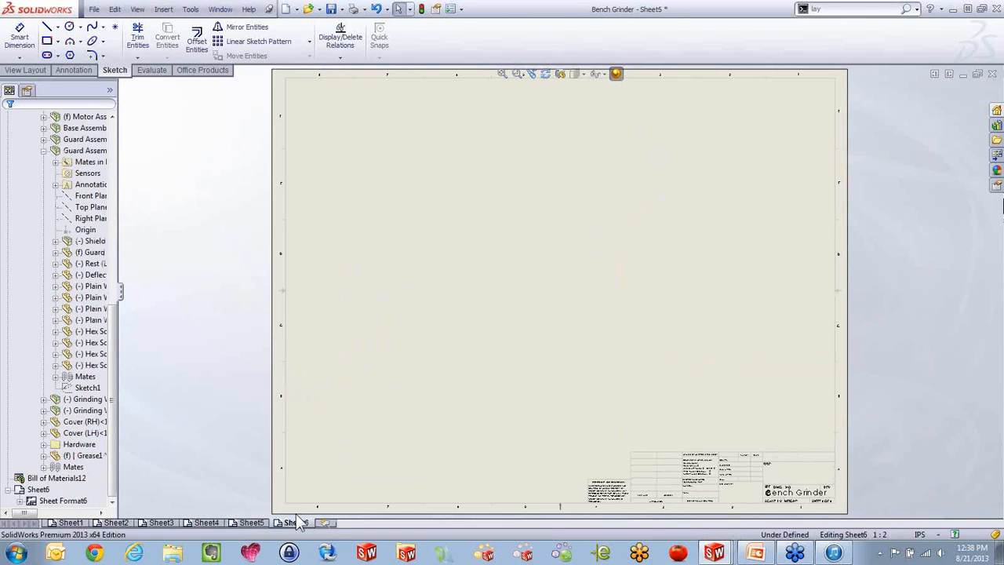
pyautogui.click(252, 522)
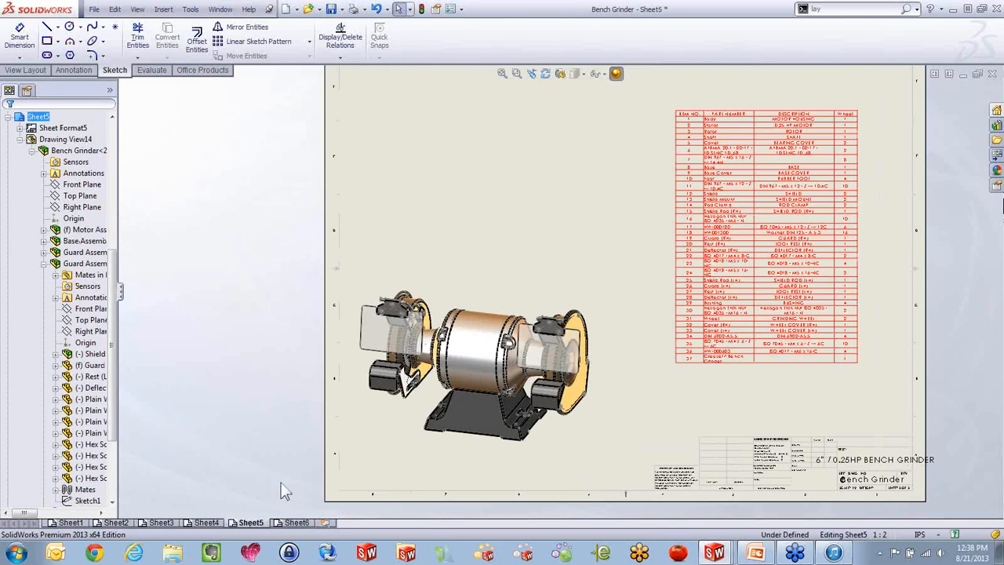
pyautogui.moveTo(673, 113); pyautogui.dragTo(295, 526)
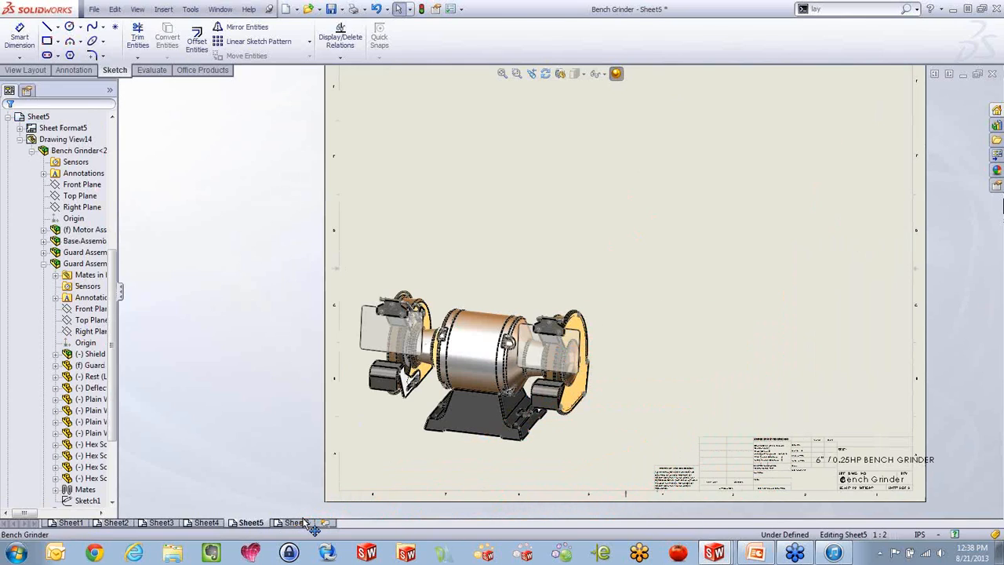
pyautogui.click(296, 523)
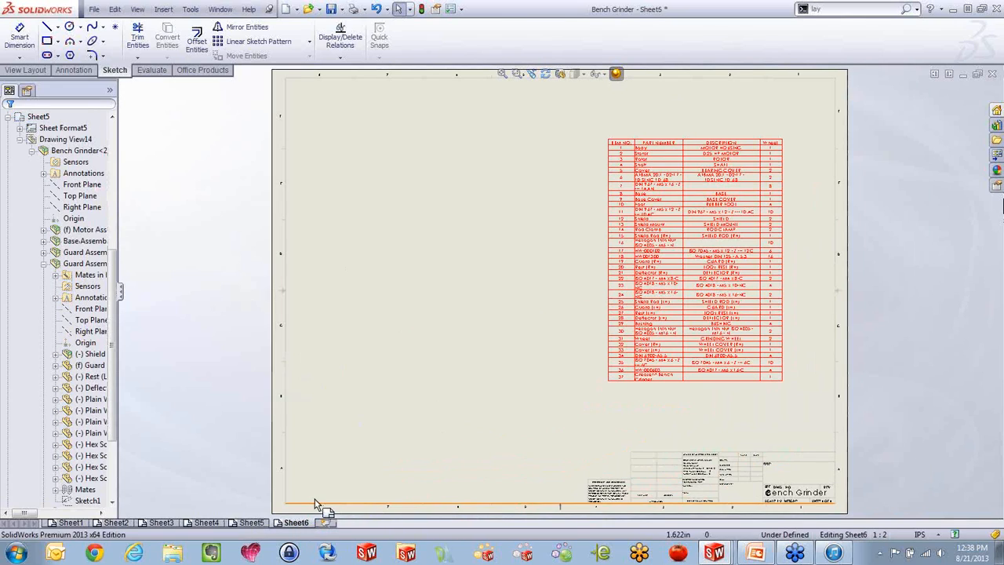
pyautogui.moveTo(602, 139); pyautogui.dragTo(451, 131)
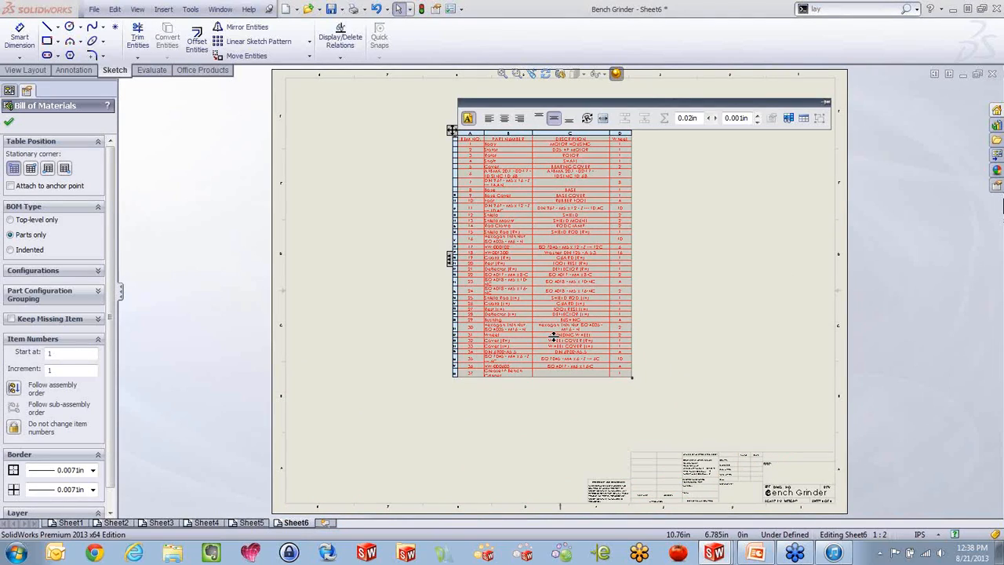
# Examine the Sort by column choices for the bill of materials and leave the sort settings without applying them
pyautogui.scroll(-1, 529, 205)
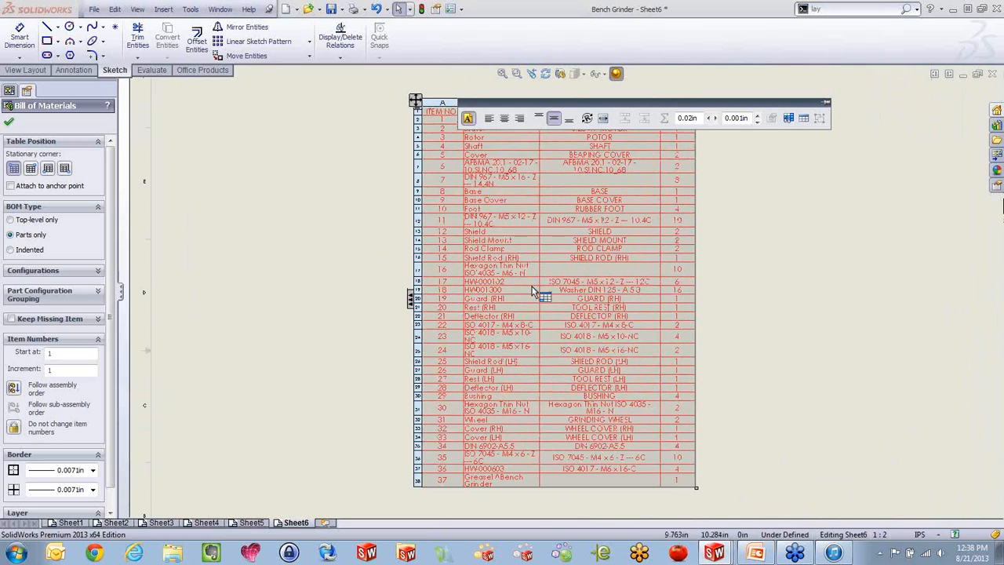
pyautogui.scroll(-3, 533, 279)
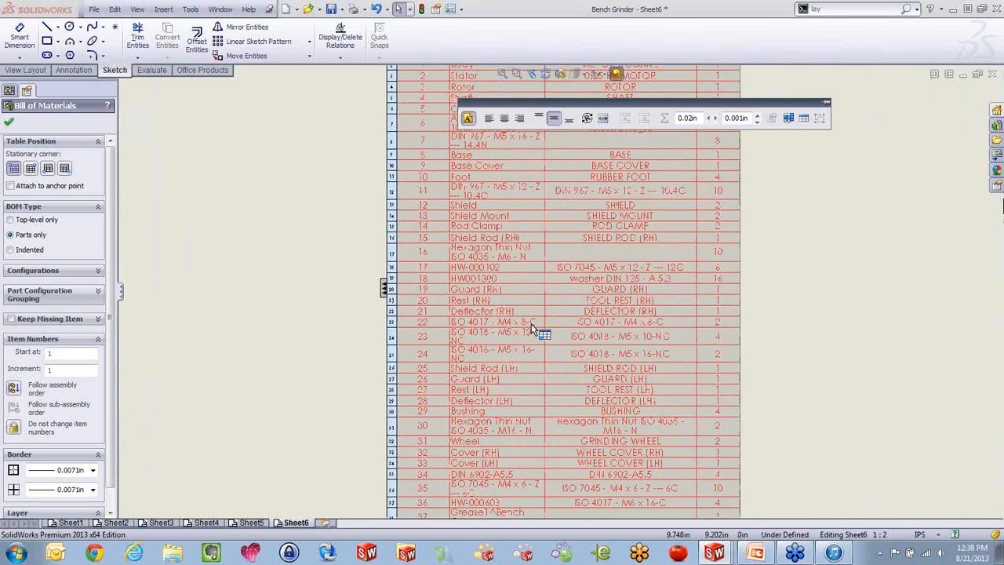
pyautogui.rightClick(517, 280)
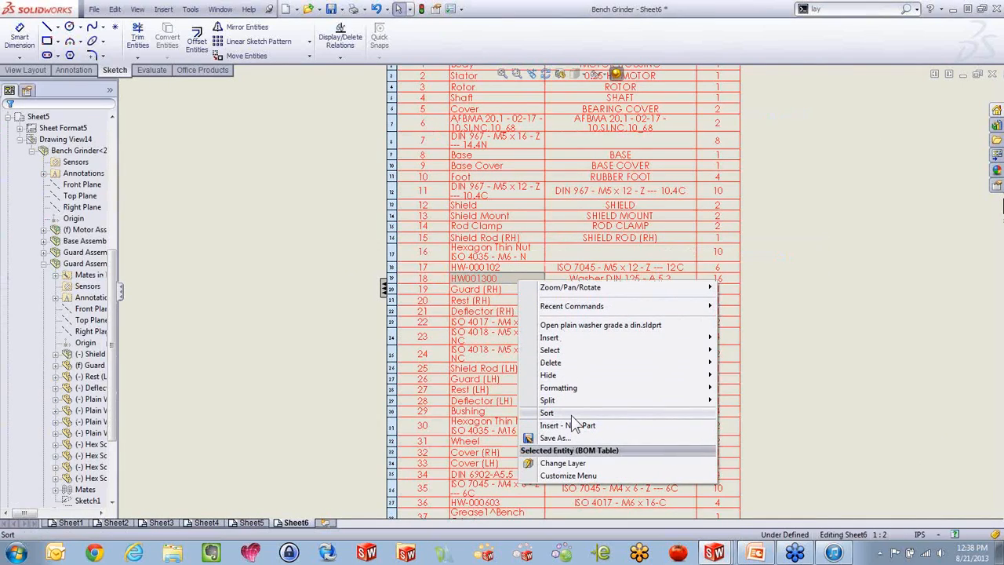
pyautogui.click(572, 415)
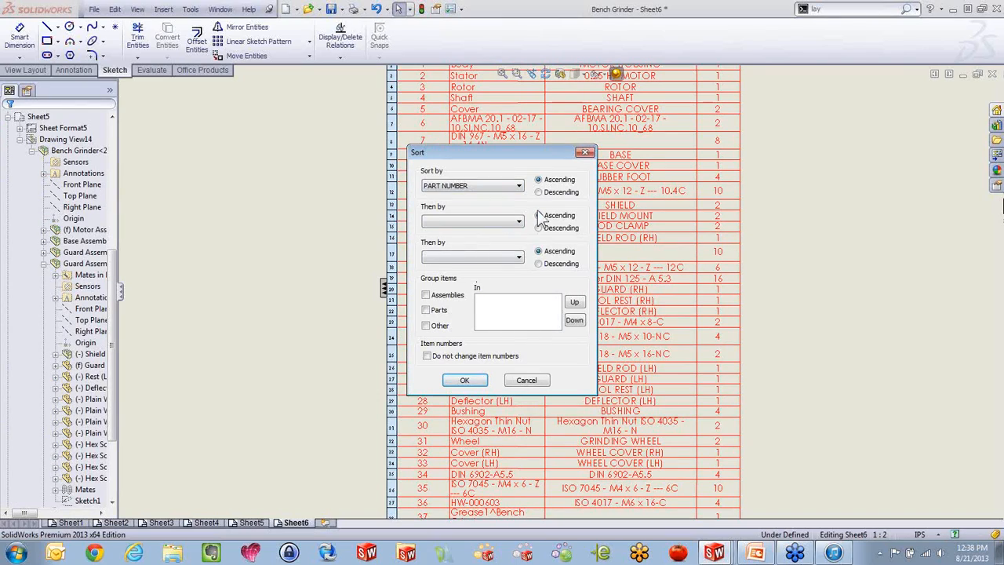
pyautogui.click(518, 186)
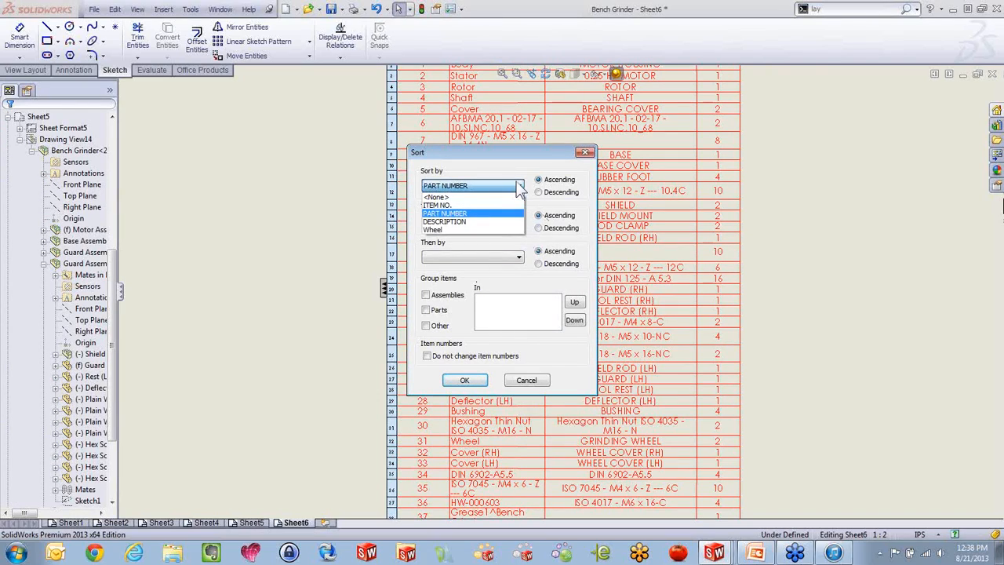
pyautogui.click(518, 190)
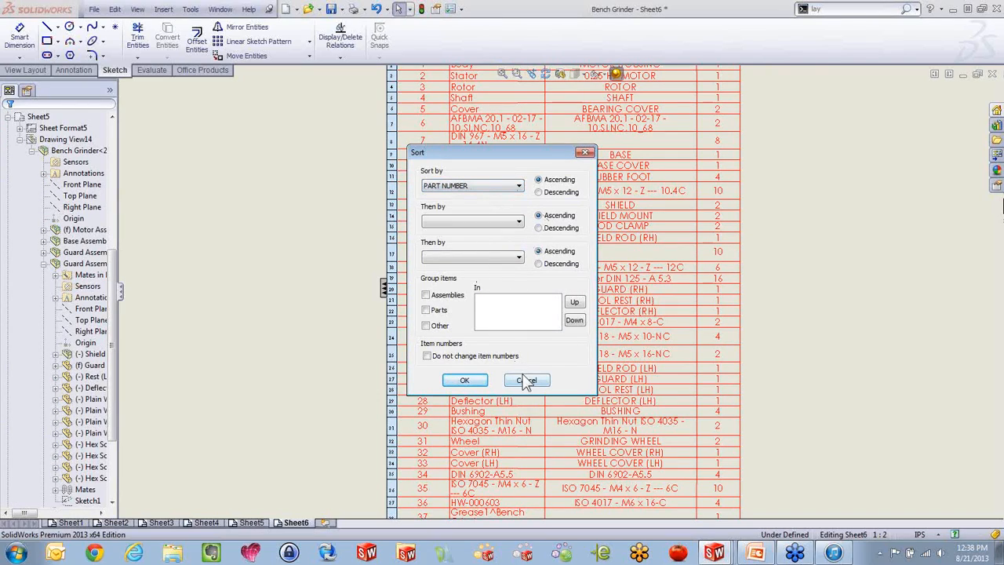
pyautogui.click(527, 380)
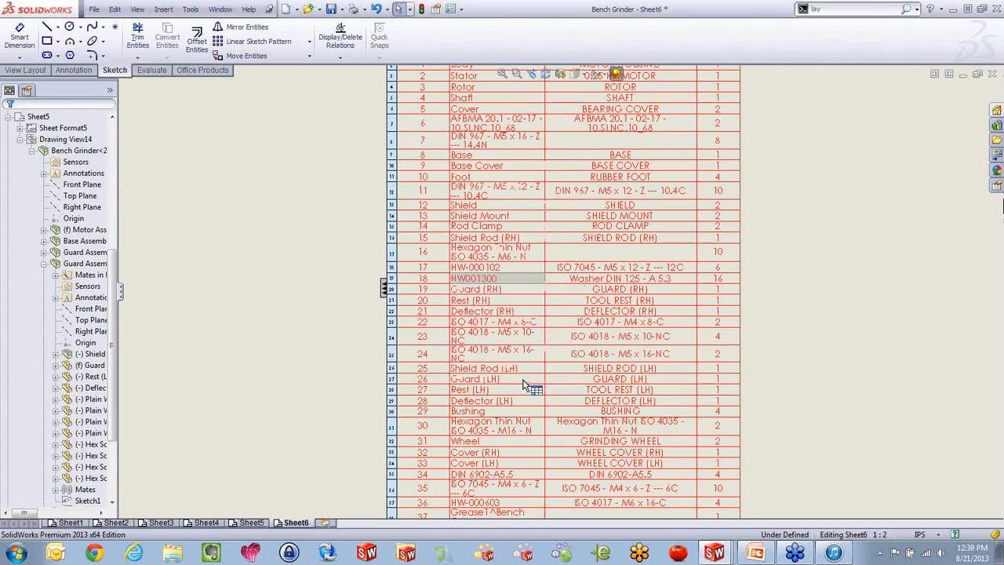
# Expand the assembly structure column beside the bill of materials and change the BOM type to Indented
pyautogui.click(386, 290)
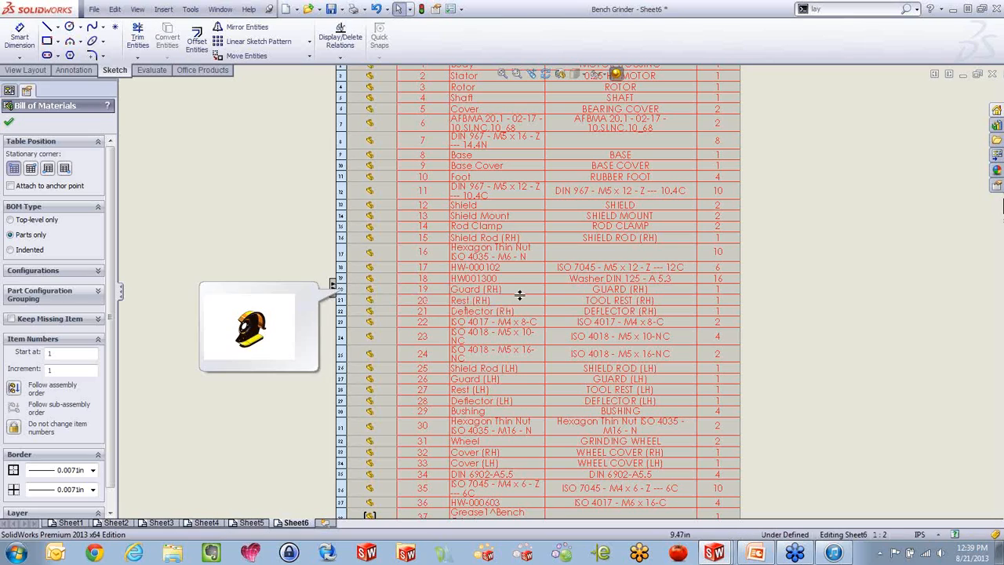
pyautogui.scroll(4, 518, 294)
pyautogui.scroll(-4, 470, 349)
pyautogui.scroll(-1, 462, 353)
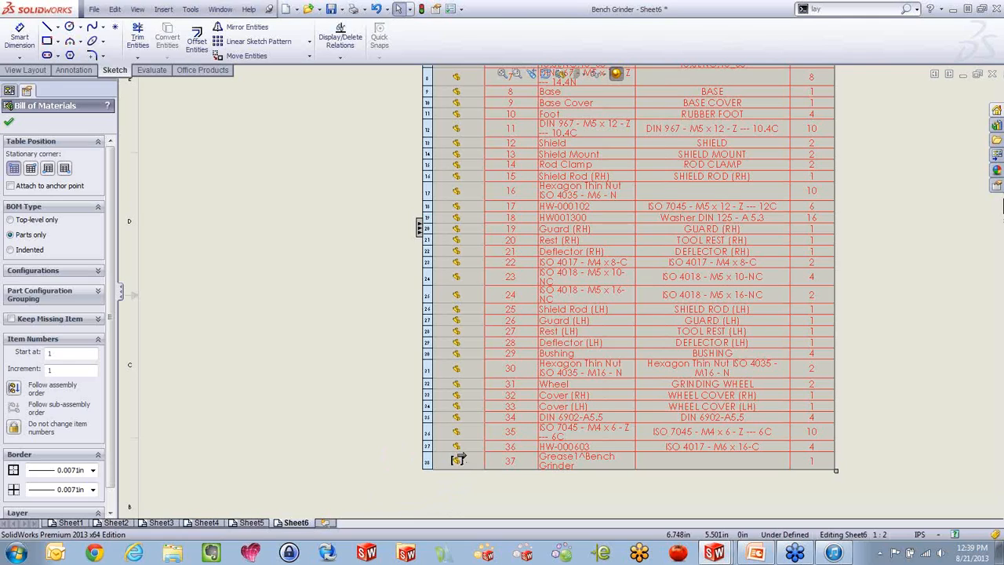
pyautogui.click(10, 250)
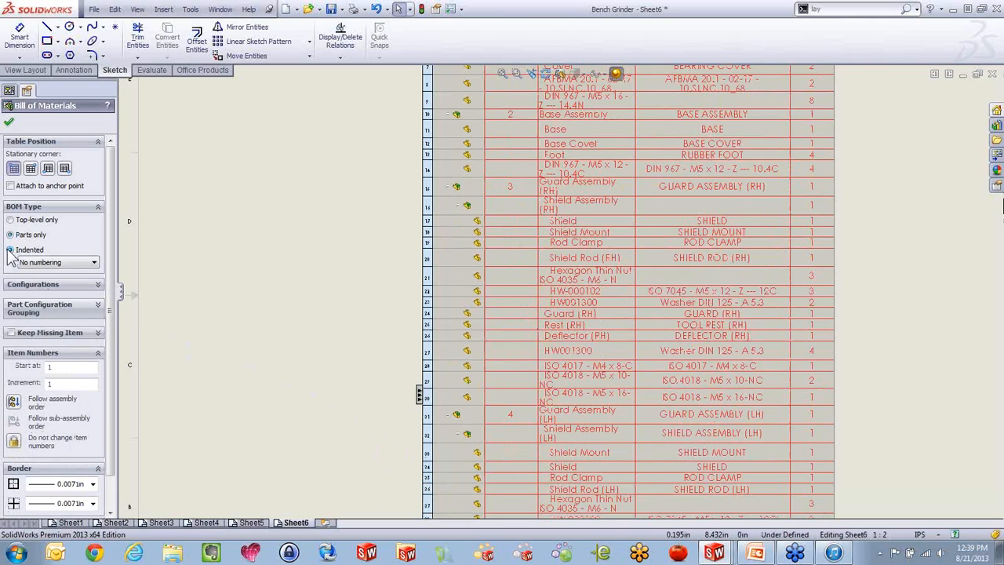
# Set the indented bill of materials to Detailed numbering
pyautogui.click(47, 263)
pyautogui.click(37, 281)
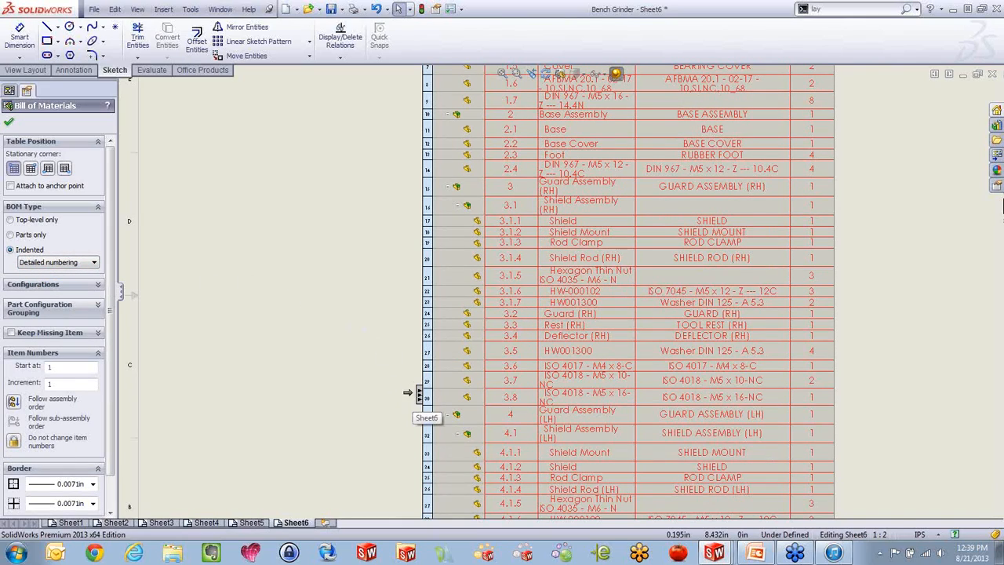
pyautogui.scroll(3, 358, 280)
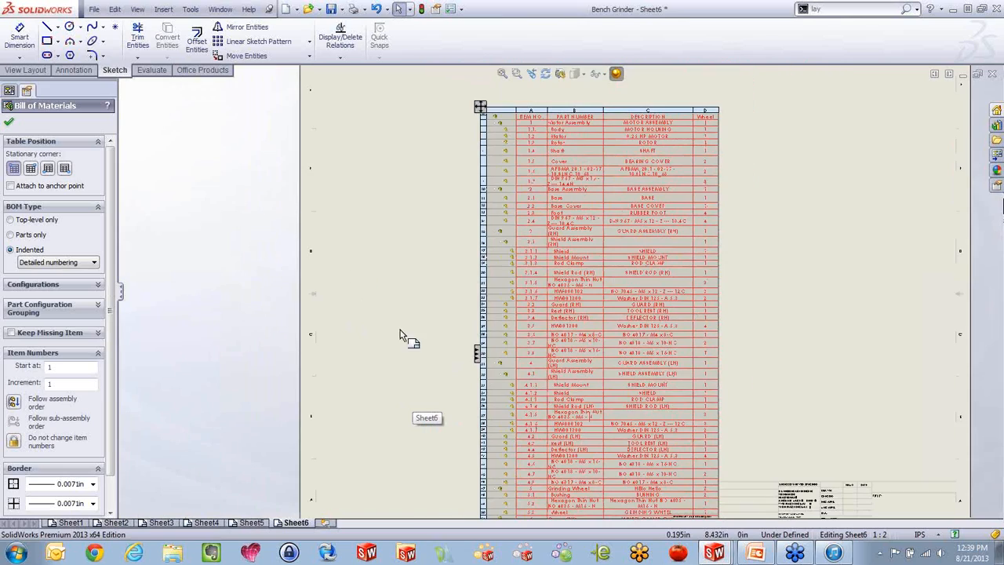
# Combine identical components for the Wheel row under Grinding Wheel in the bill of materials
pyautogui.scroll(-3, 619, 462)
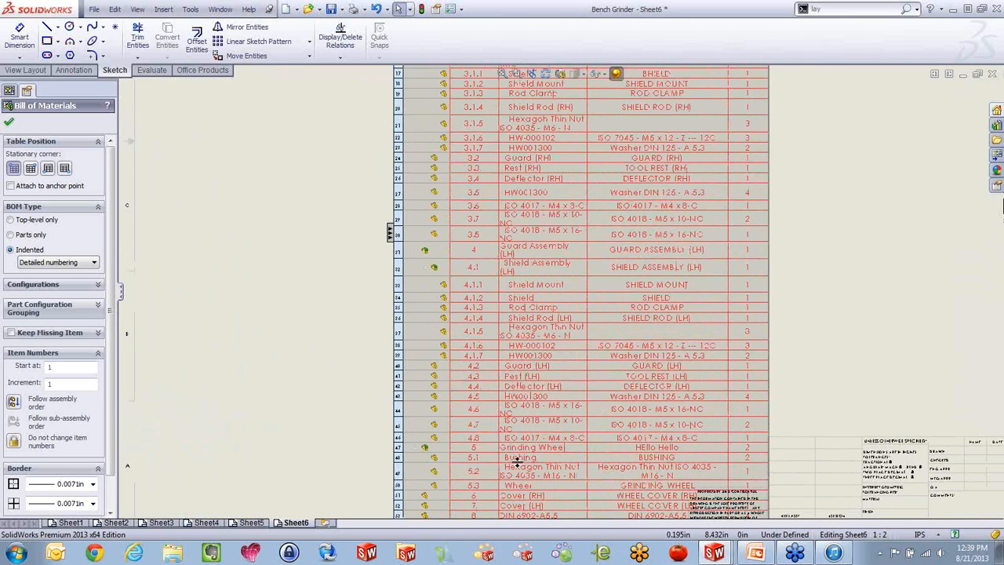
pyautogui.scroll(-3, 517, 461)
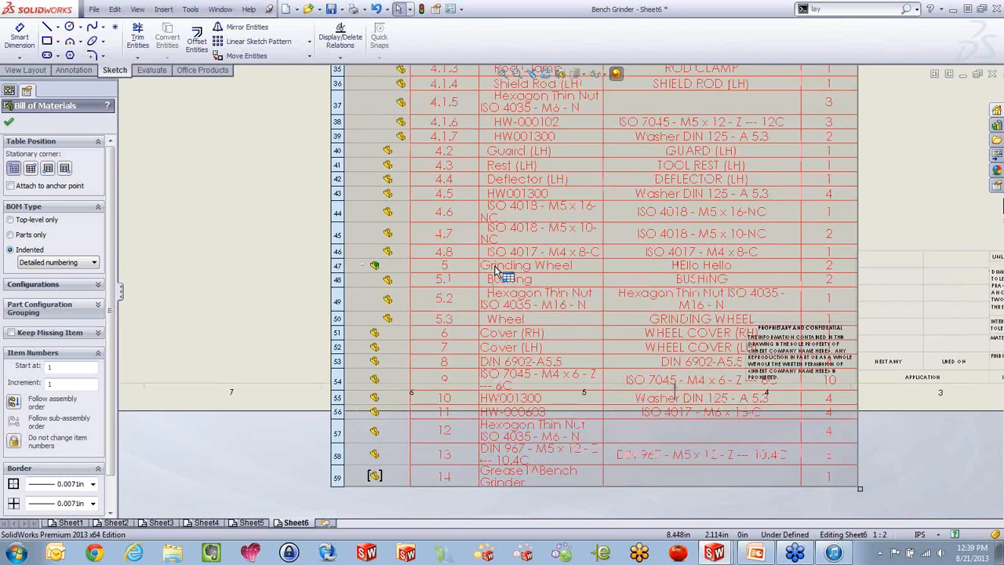
pyautogui.scroll(-2, 495, 271)
pyautogui.moveTo(338, 268)
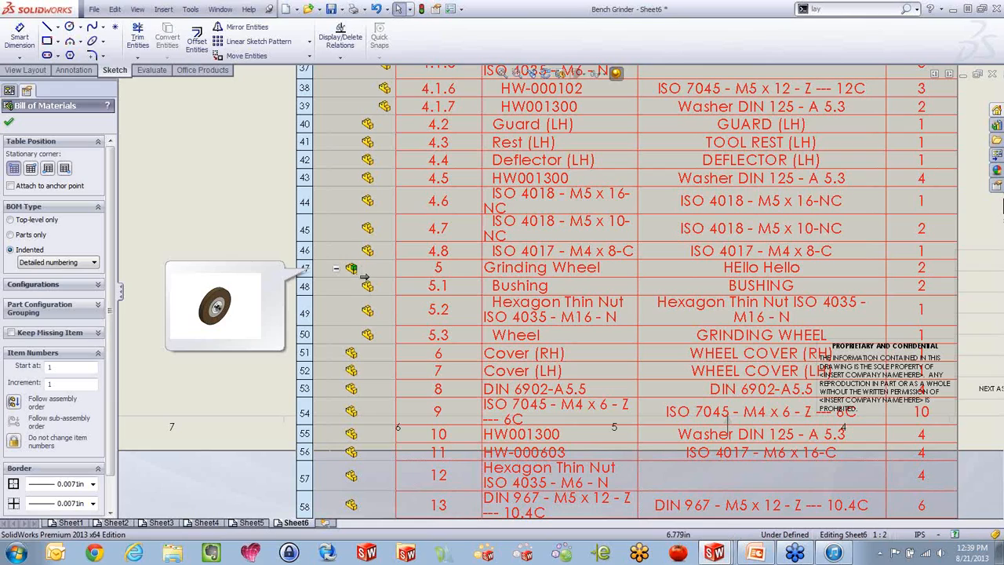
pyautogui.moveTo(368, 312)
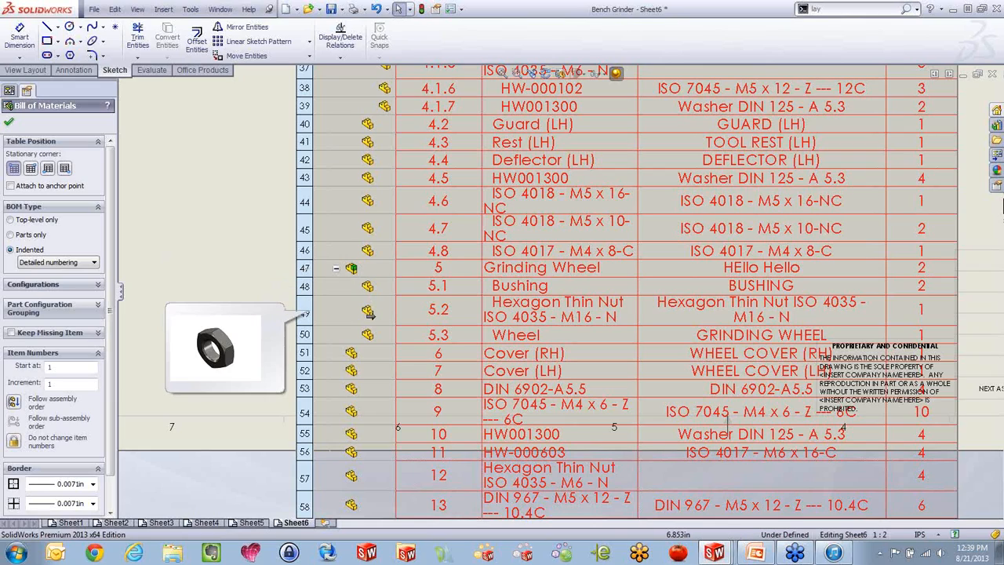
pyautogui.moveTo(367, 334)
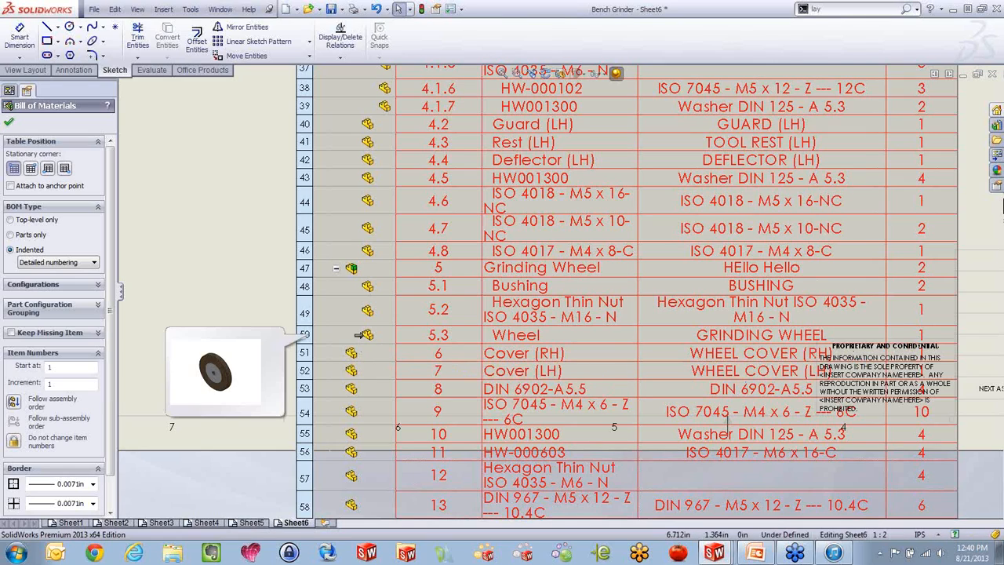
pyautogui.rightClick(366, 336)
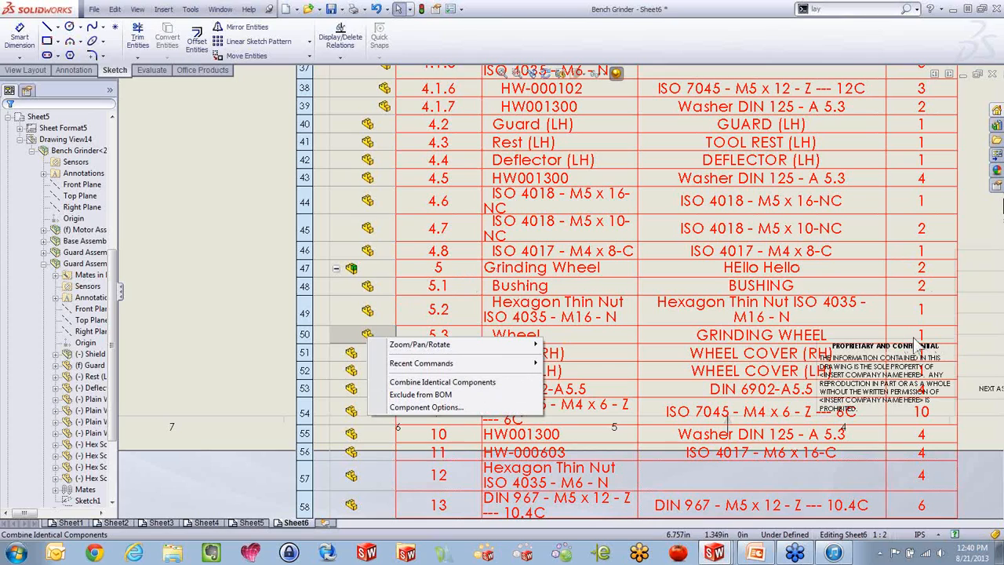
pyautogui.click(452, 387)
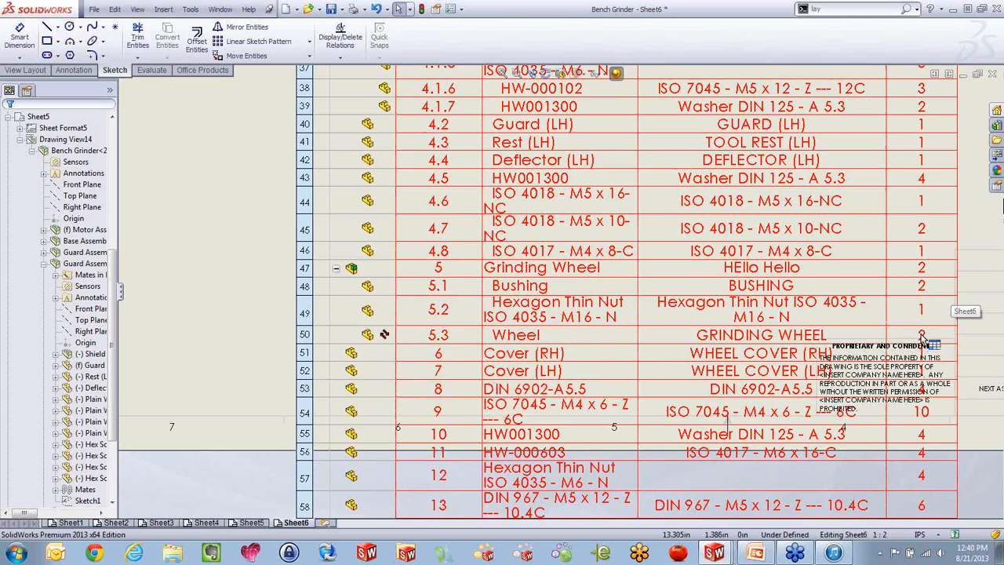
# Dissolve the Grinding Wheel subassembly in the bill of materials
pyautogui.moveTo(383, 335)
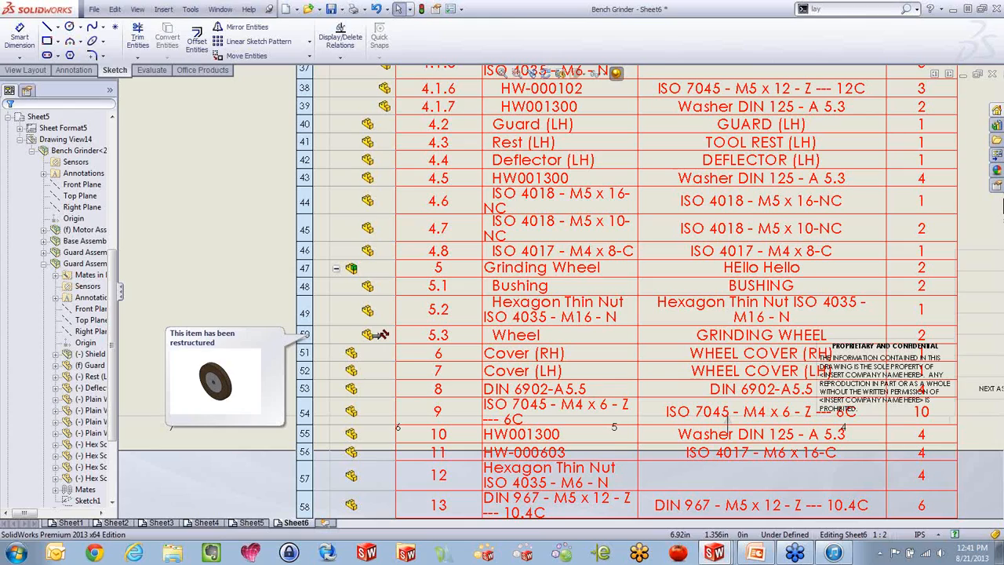
pyautogui.rightClick(365, 270)
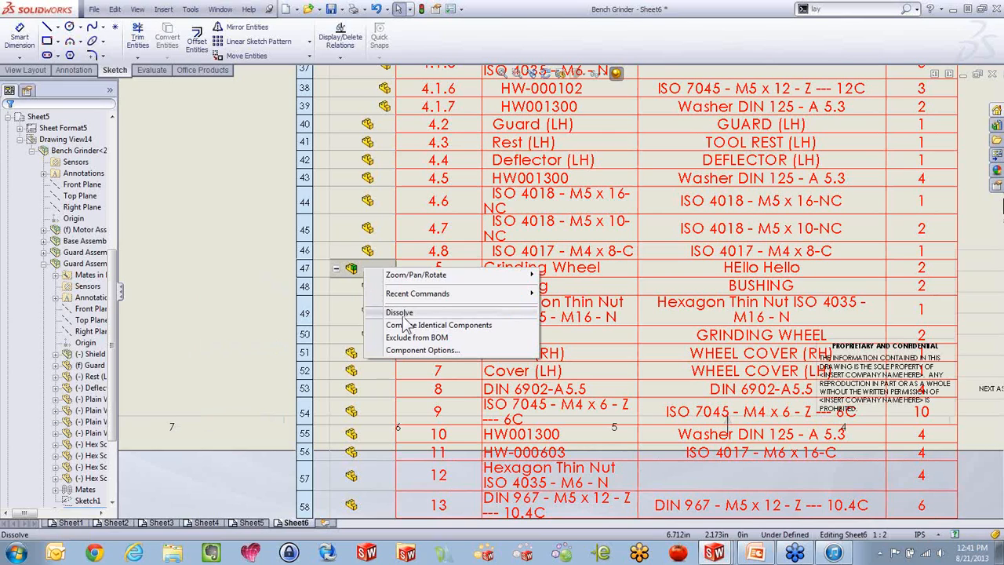
pyautogui.click(403, 314)
pyautogui.scroll(2, 402, 321)
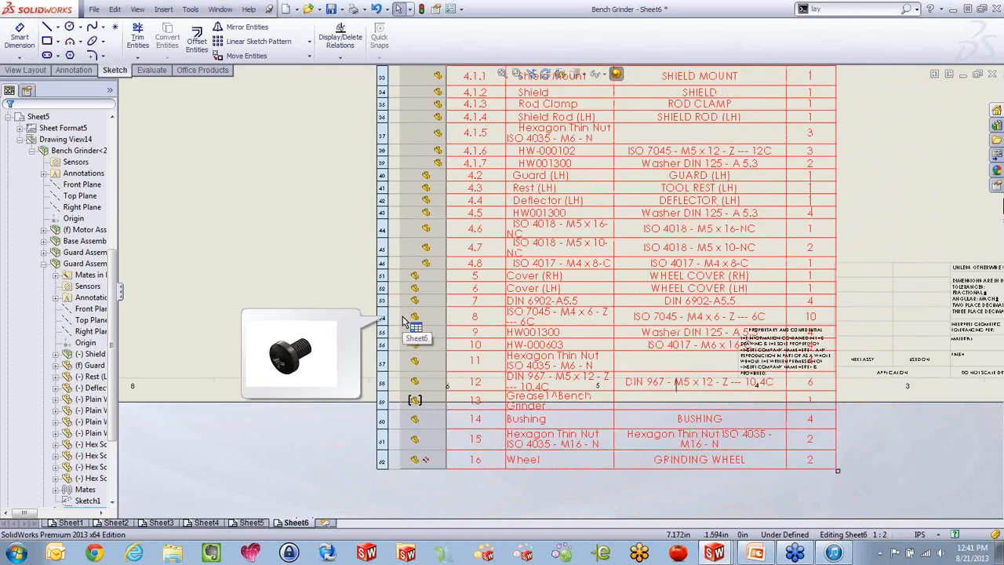
# Turn off Combine Identical Components for the Wheel row at the end of the bill of materials
pyautogui.scroll(-2, 403, 321)
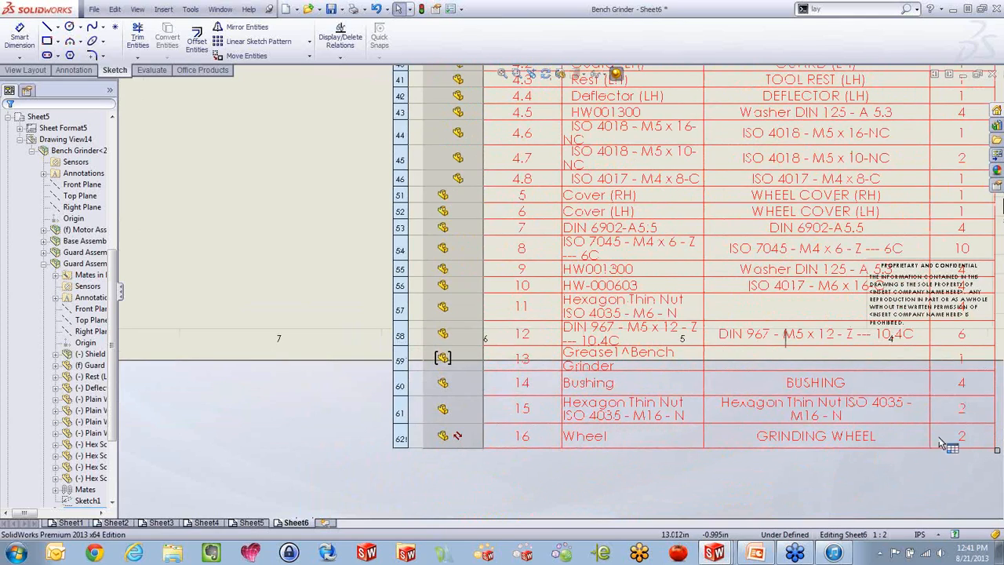
pyautogui.rightClick(457, 435)
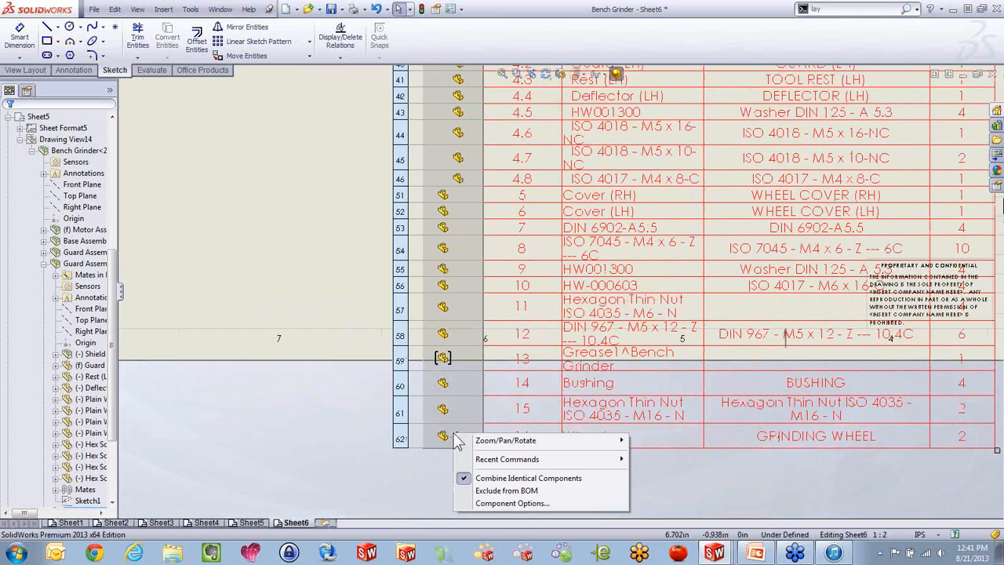
pyautogui.click(524, 478)
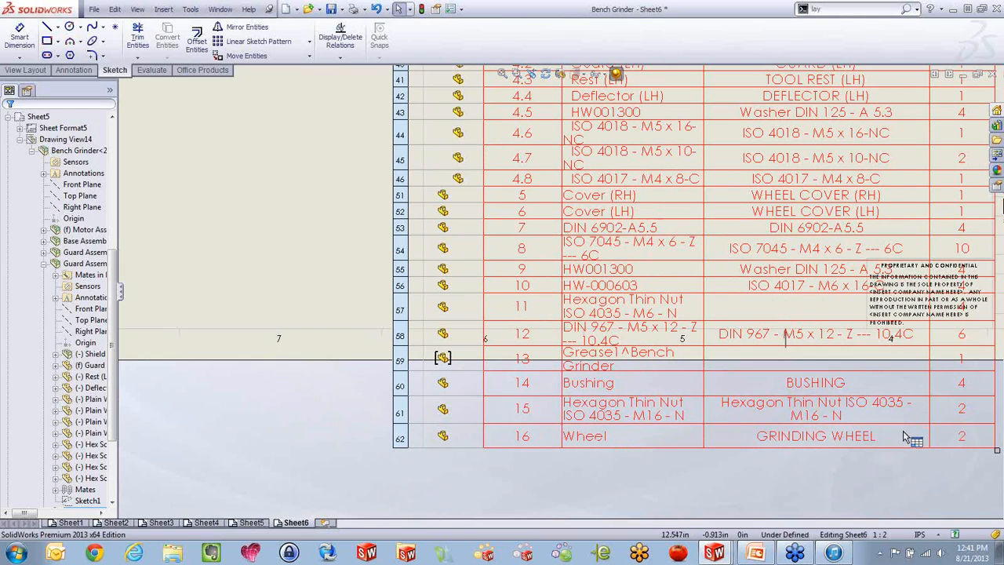
# Examine the bill of materials properties and the structure options offered for the Base Assembly row
pyautogui.scroll(5, 600, 372)
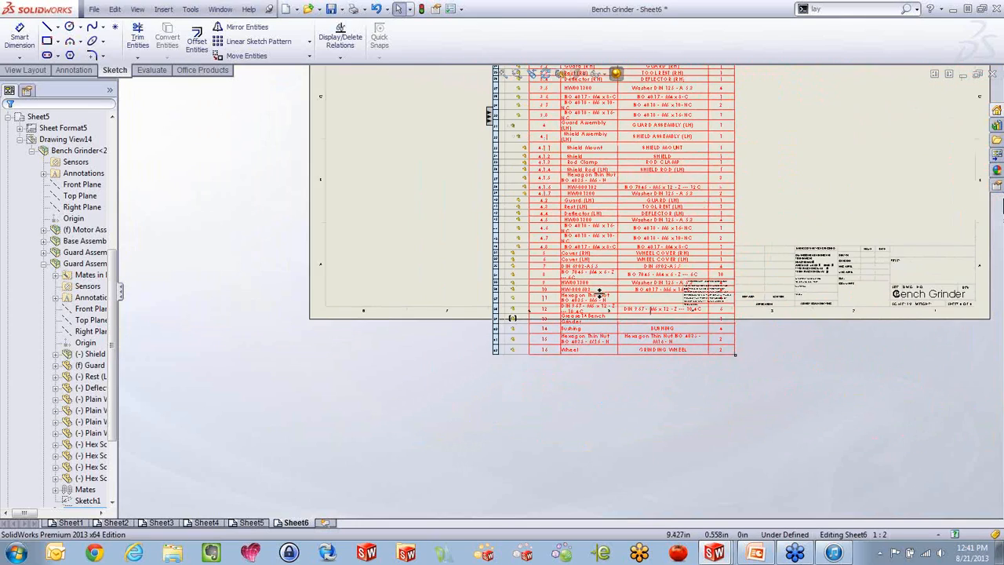
pyautogui.scroll(3, 581, 127)
pyautogui.scroll(-6, 551, 217)
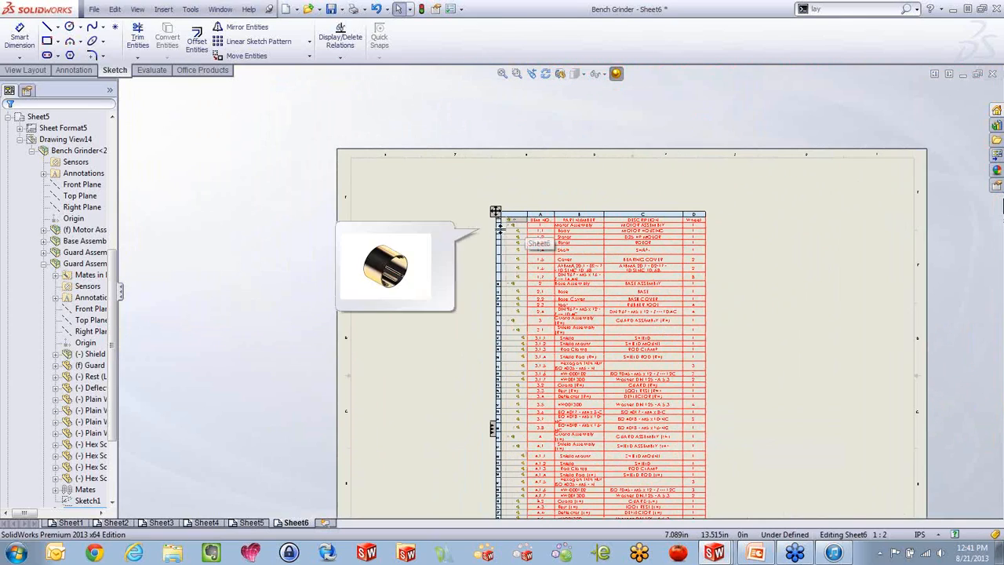
pyautogui.click(495, 212)
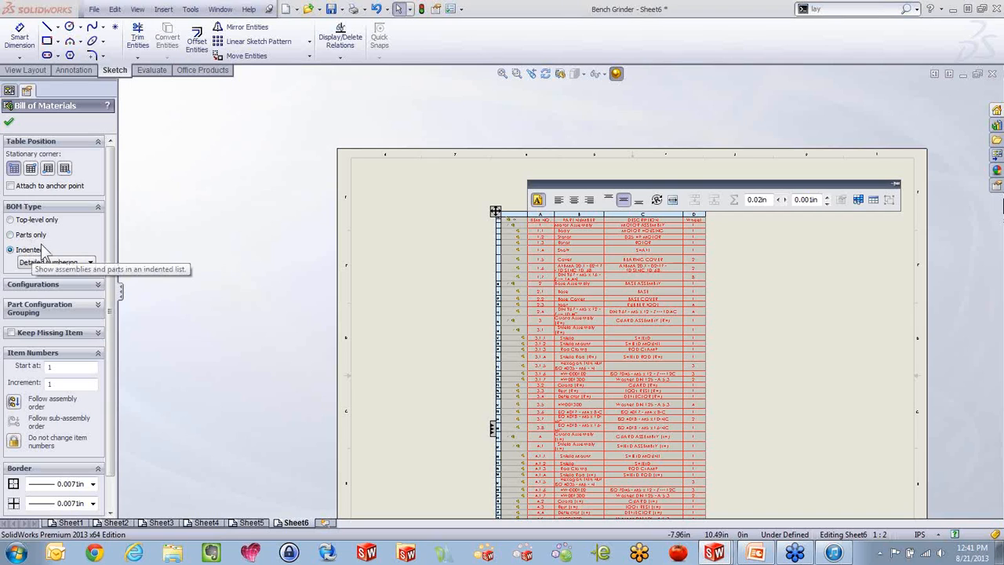
pyautogui.scroll(-8, 492, 314)
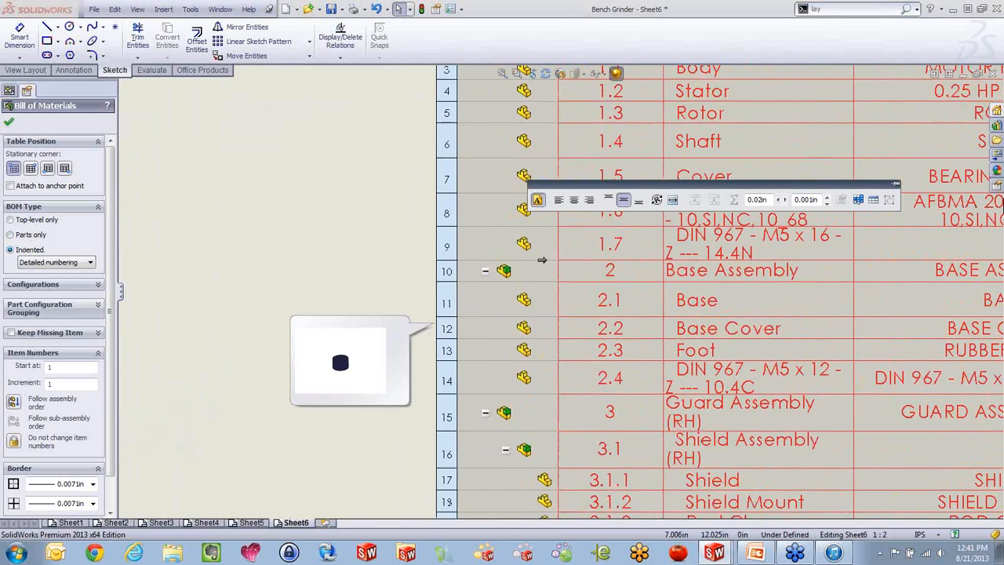
pyautogui.scroll(-4, 542, 259)
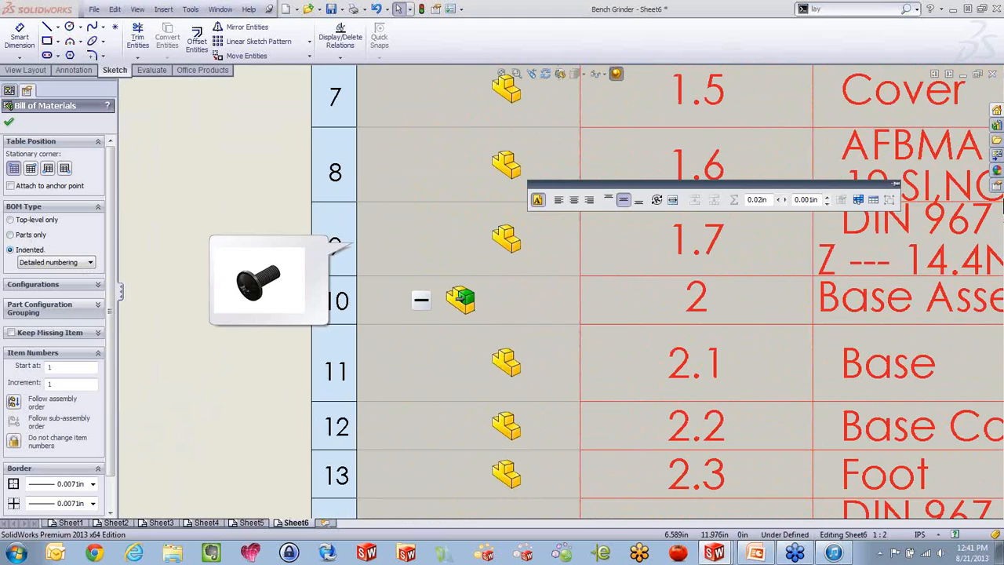
pyautogui.click(461, 298)
pyautogui.rightClick(464, 299)
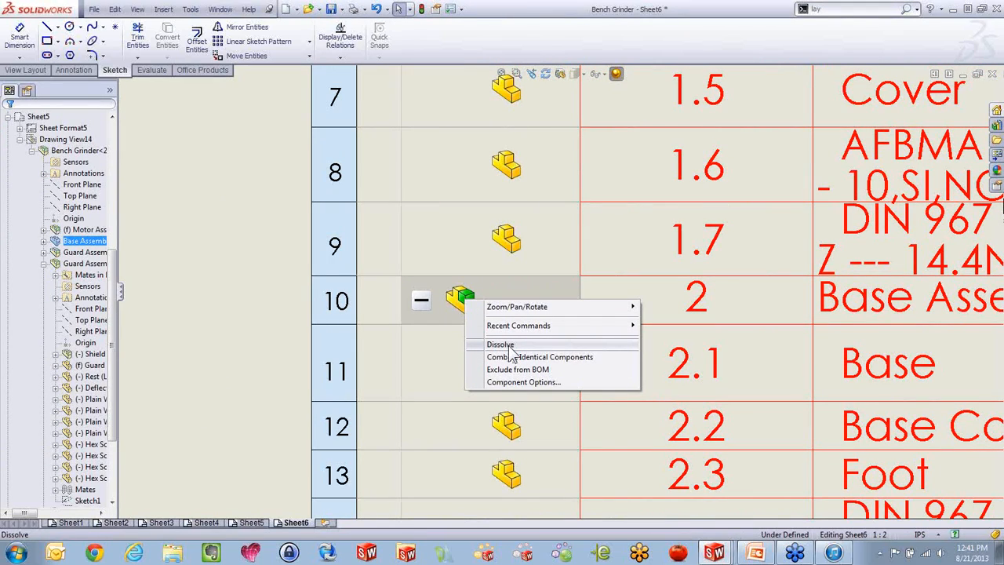
pyautogui.click(441, 377)
# Exclude the Base part under Base Assembly from the bill of materials and accept the exclusion notice
pyautogui.rightClick(452, 379)
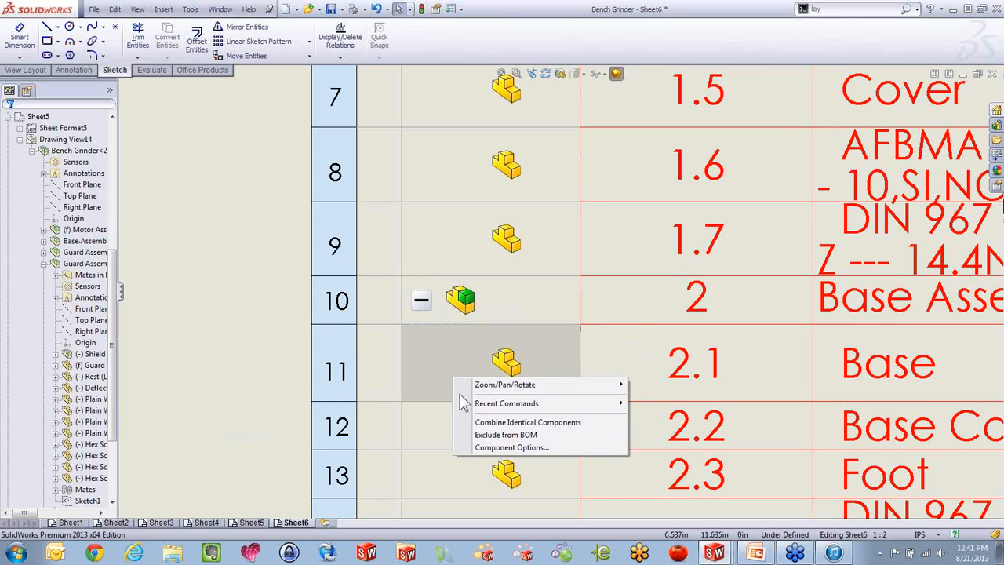
pyautogui.click(502, 436)
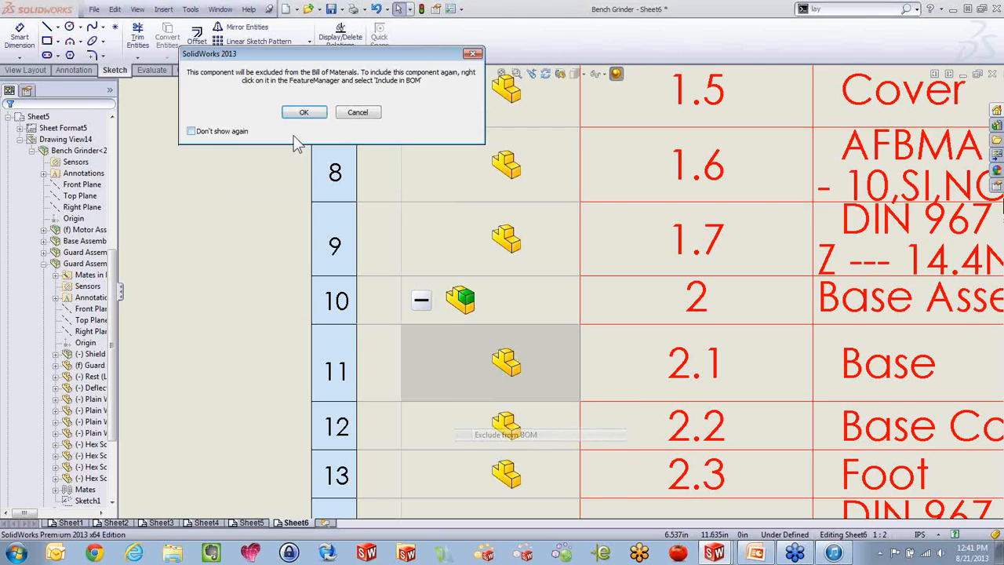
pyautogui.click(304, 113)
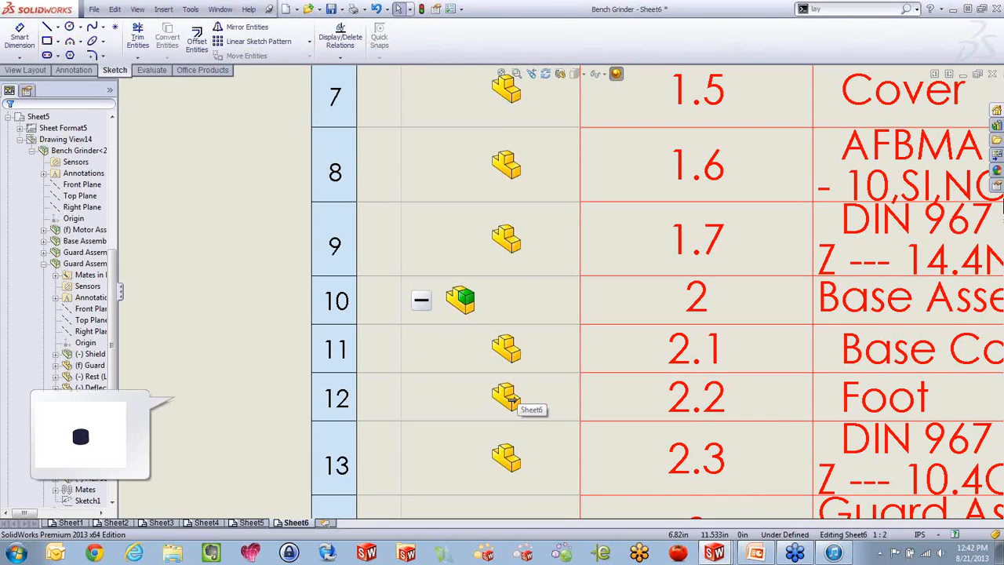
# Look through the drawing's component tree down to the Sheet6 entries
pyautogui.click(106, 311)
pyautogui.scroll(-5, 116, 327)
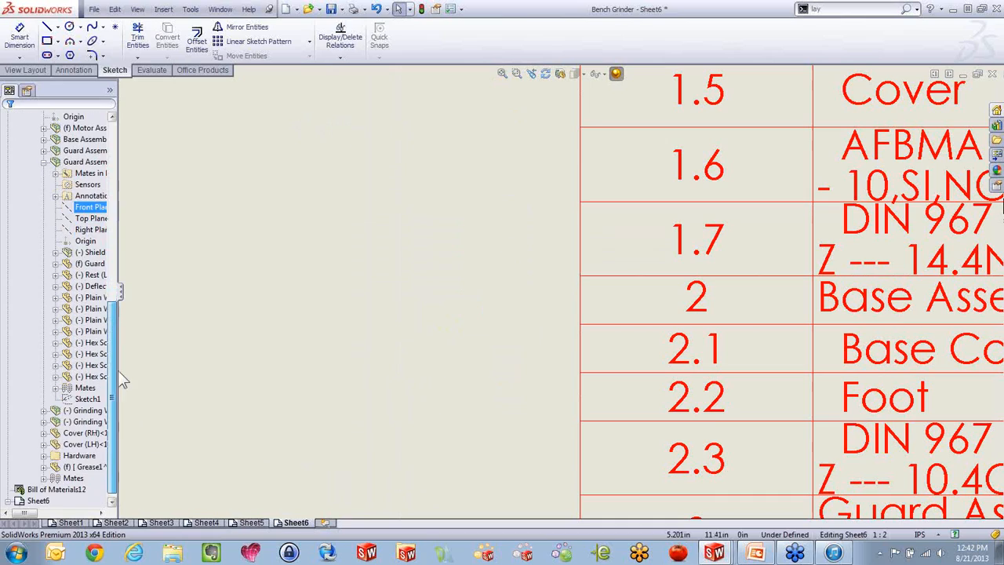
pyautogui.click(55, 478)
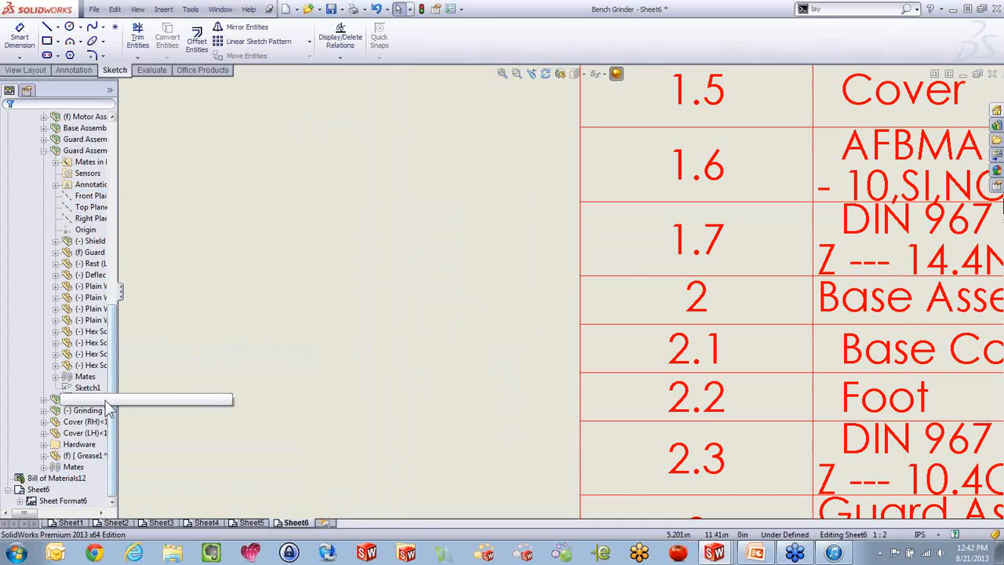
# Move the Cover row of the Motor Assembly up to directly below the Body row
pyautogui.scroll(5, 587, 279)
pyautogui.scroll(-6, 588, 279)
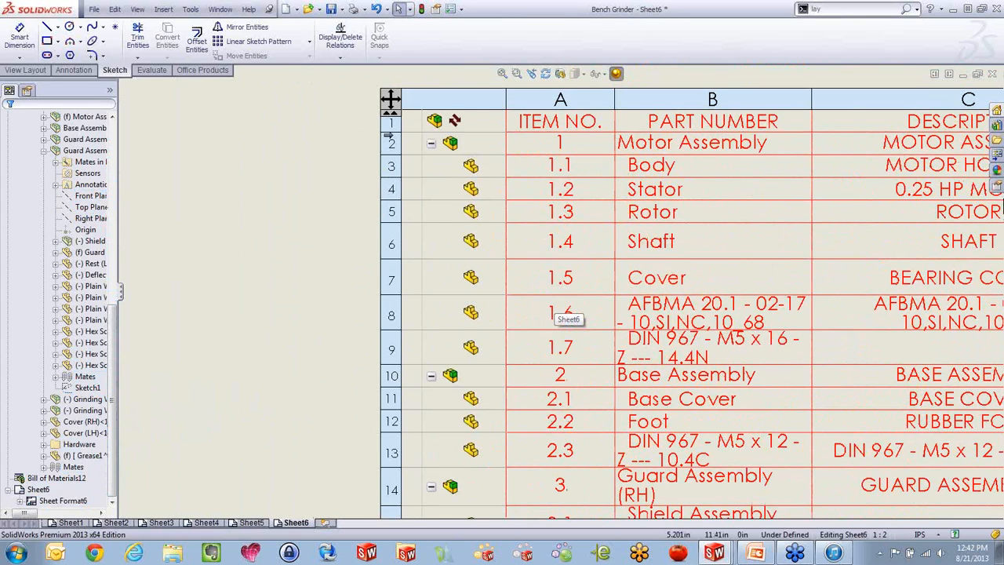
pyautogui.moveTo(390, 281); pyautogui.dragTo(382, 170)
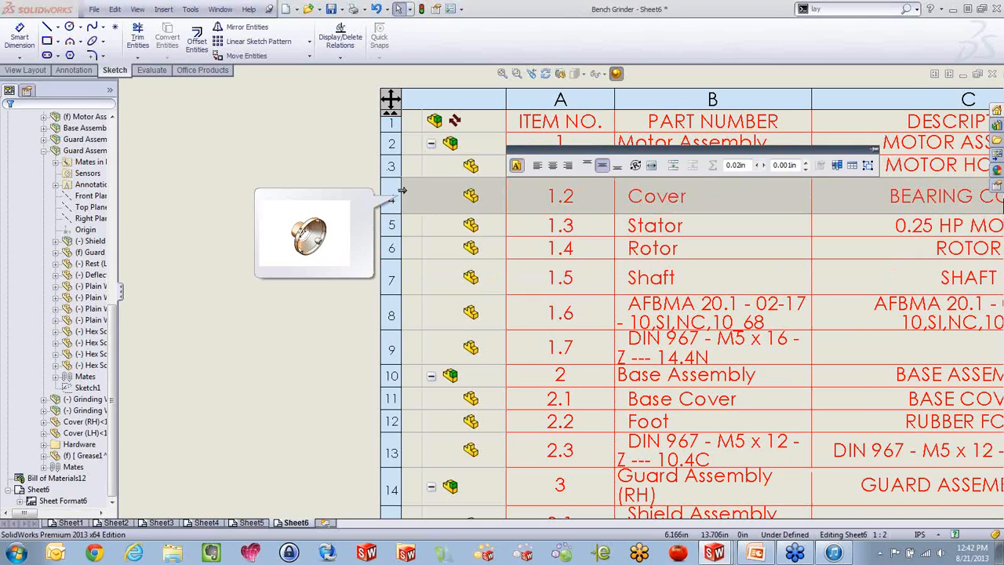
# Collapse the assembly structure column beside the bill of materials and expand it again
pyautogui.scroll(3, 596, 315)
pyautogui.scroll(5, 586, 316)
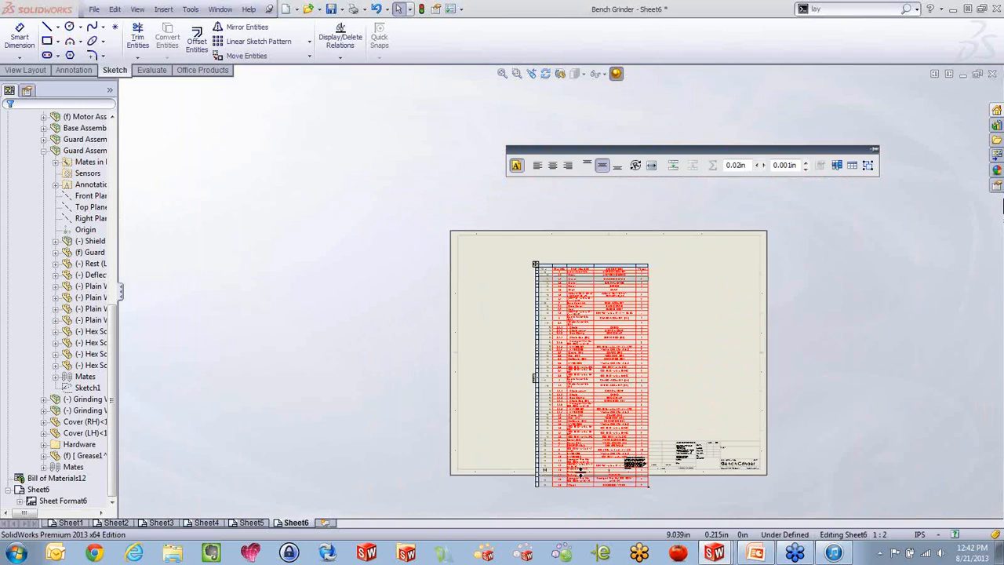
pyautogui.scroll(-3, 525, 298)
pyautogui.scroll(-2, 481, 183)
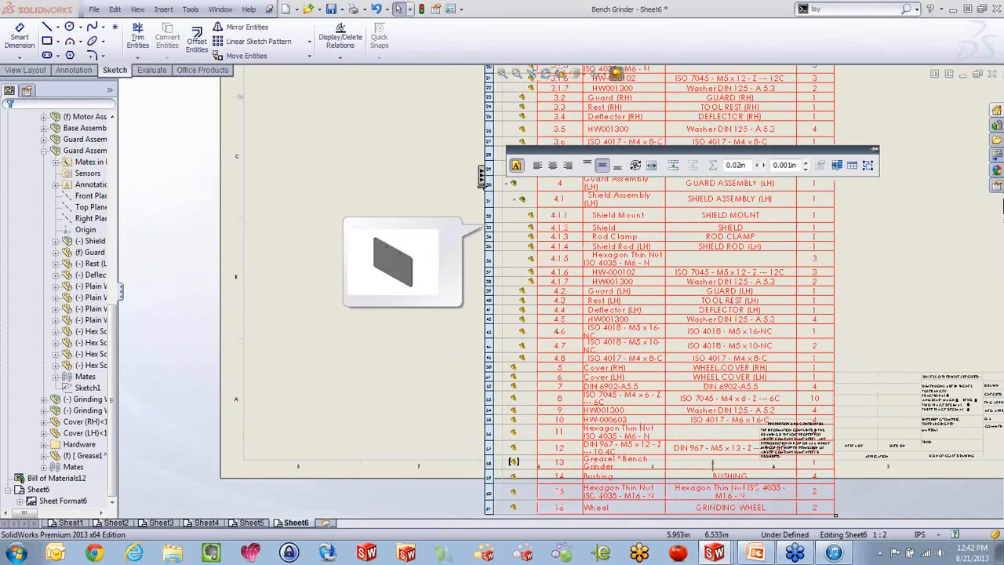
pyautogui.click(482, 180)
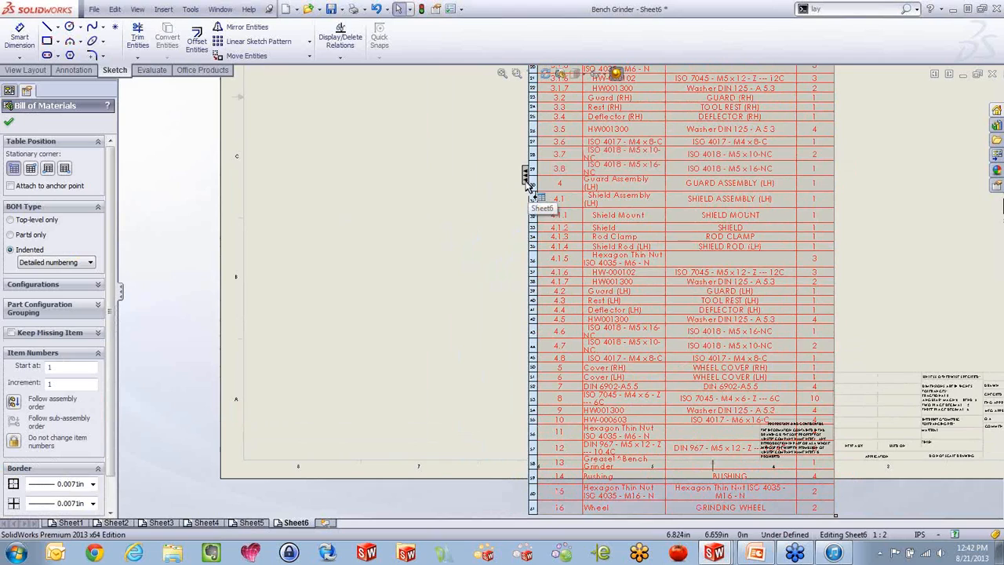
pyautogui.moveTo(517, 182)
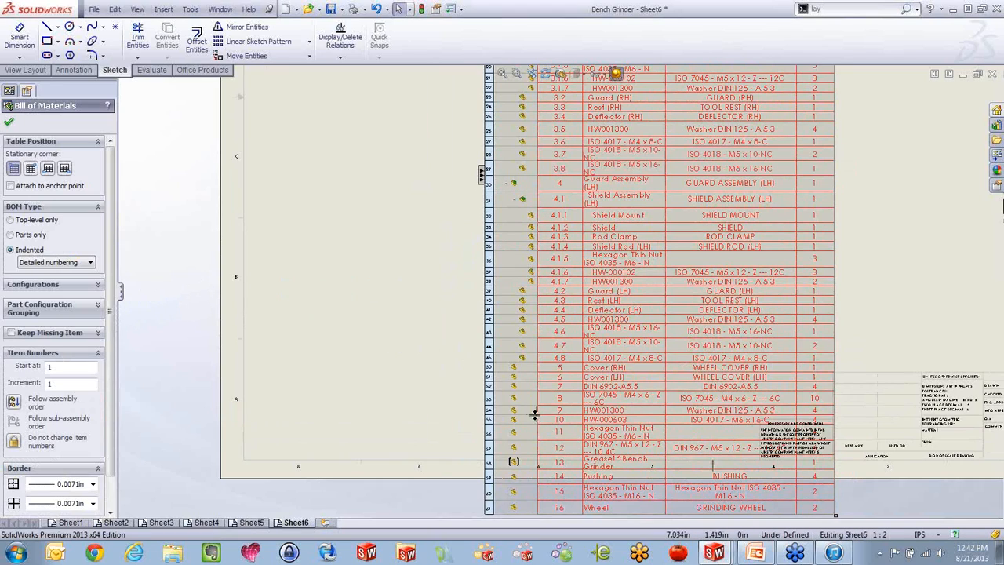
# Set the part number source of the DIN 6902-A5.5 washer in item 7 to Document Name through its component options
pyautogui.scroll(-5, 519, 409)
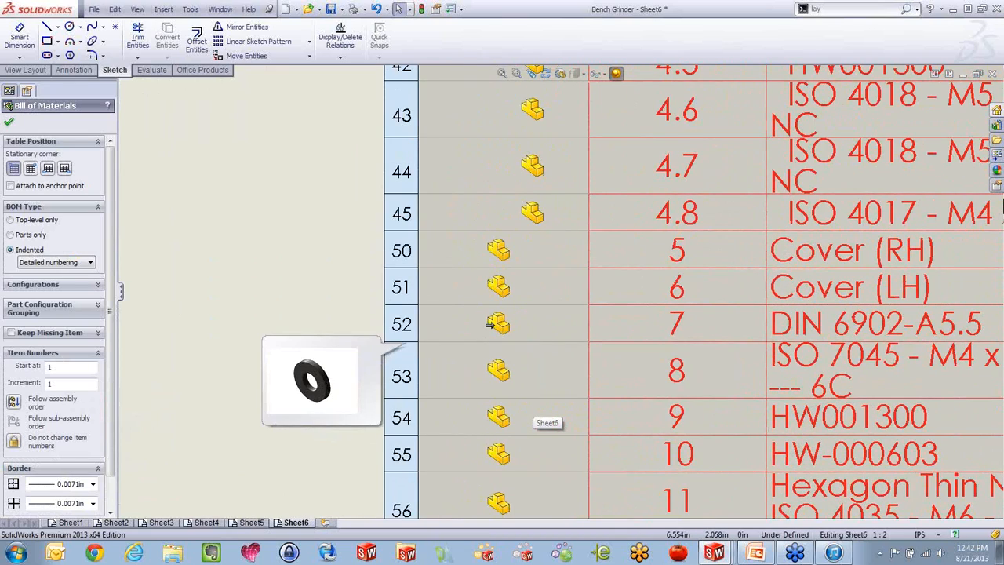
pyautogui.rightClick(499, 327)
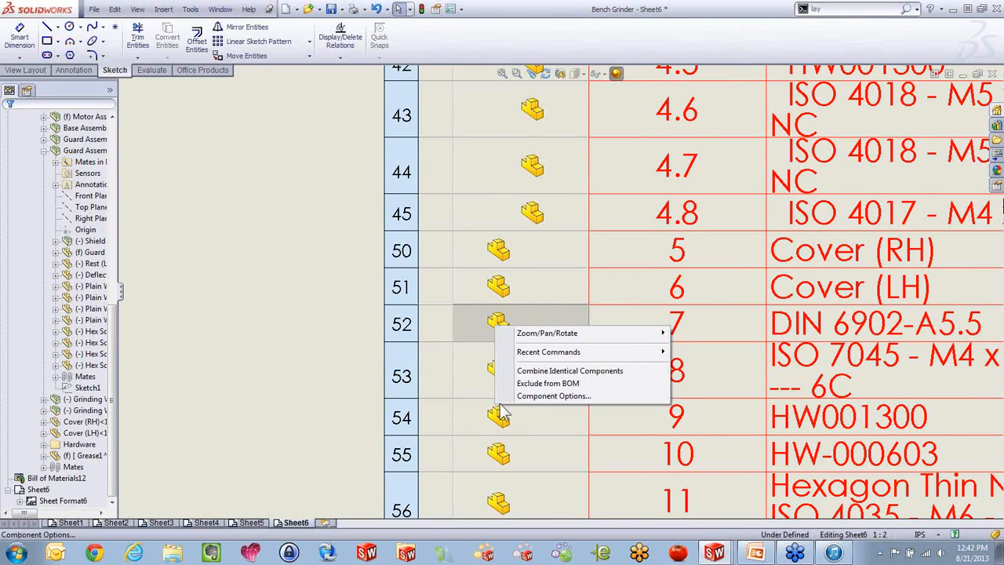
pyautogui.click(544, 396)
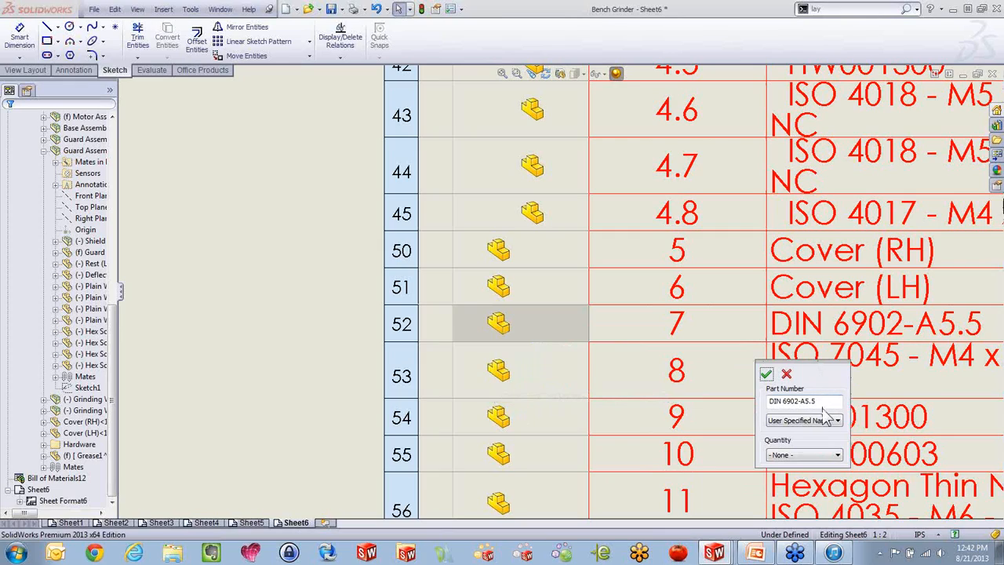
pyautogui.click(822, 422)
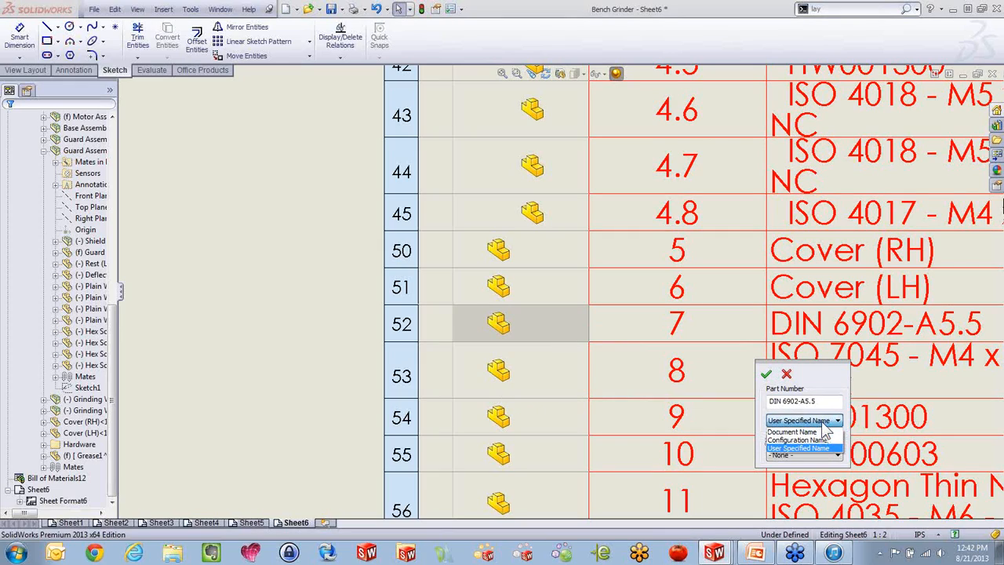
pyautogui.click(815, 432)
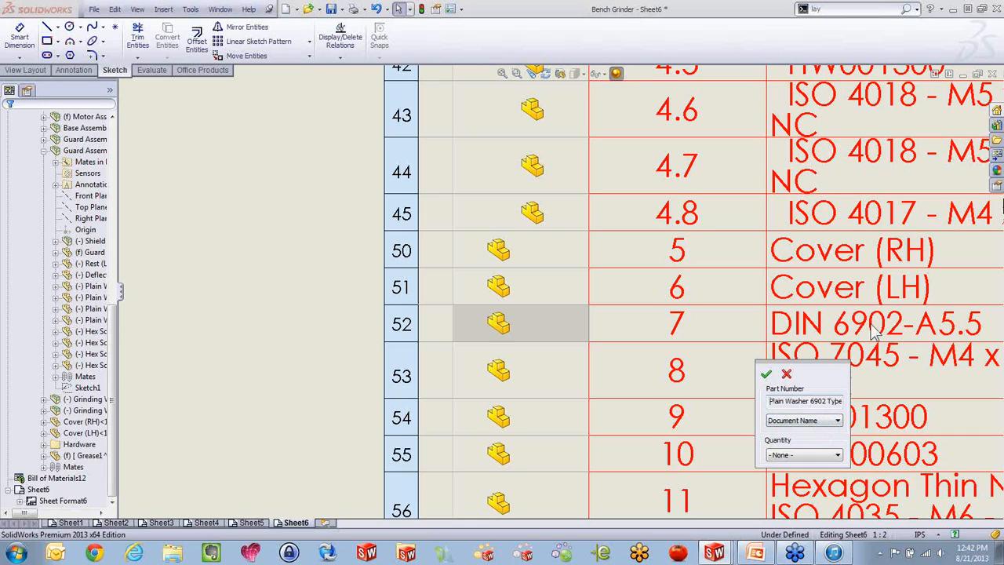
pyautogui.click(766, 375)
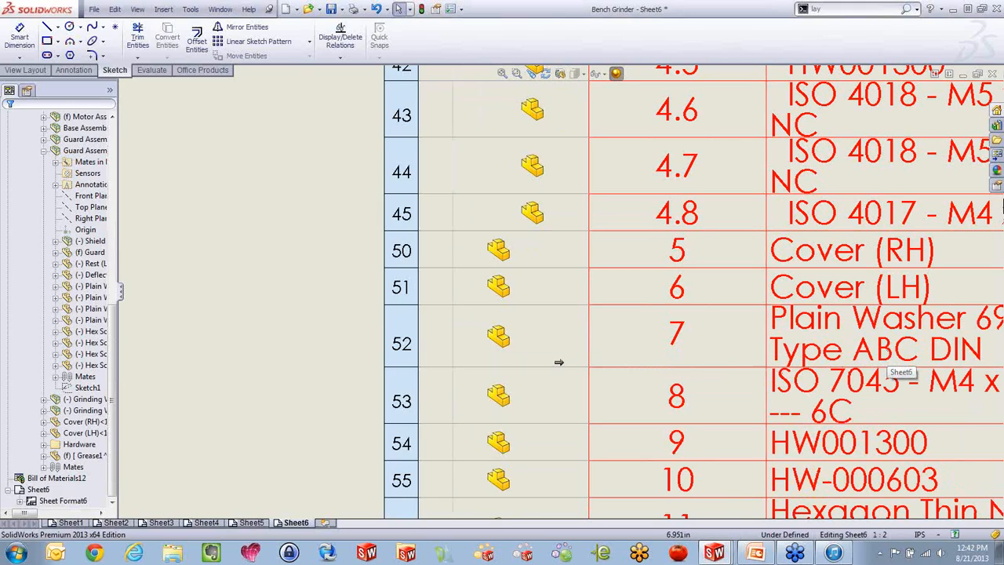
# Reopen the component options of the item 7 washer, review the part number source choices and cancel
pyautogui.rightClick(495, 334)
pyautogui.click(555, 405)
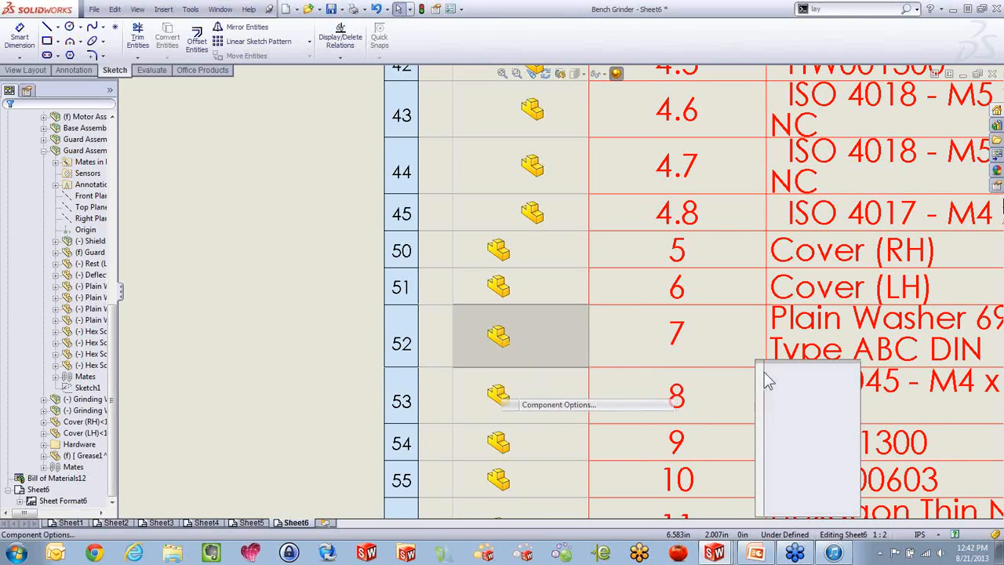
pyautogui.click(825, 421)
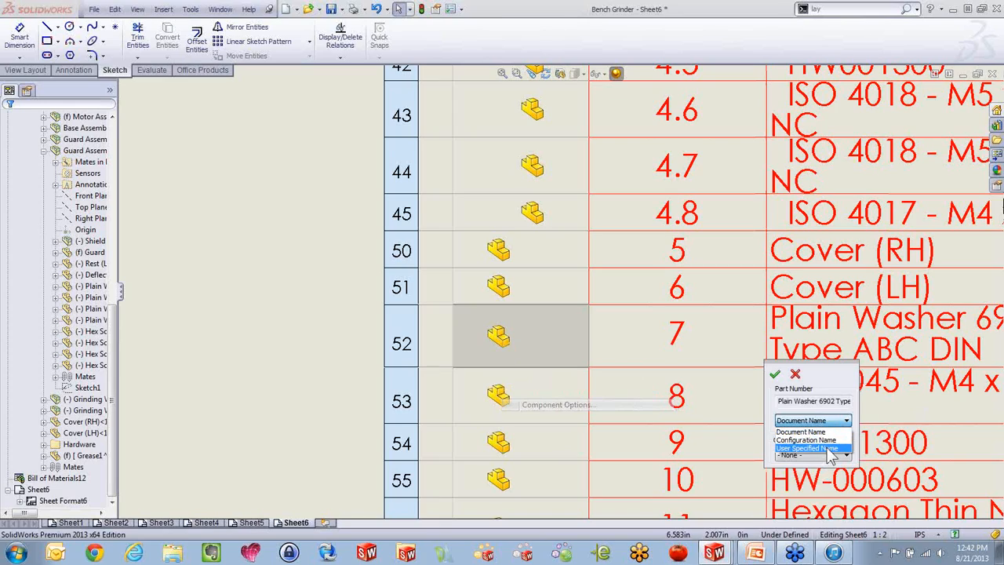
pyautogui.click(825, 382)
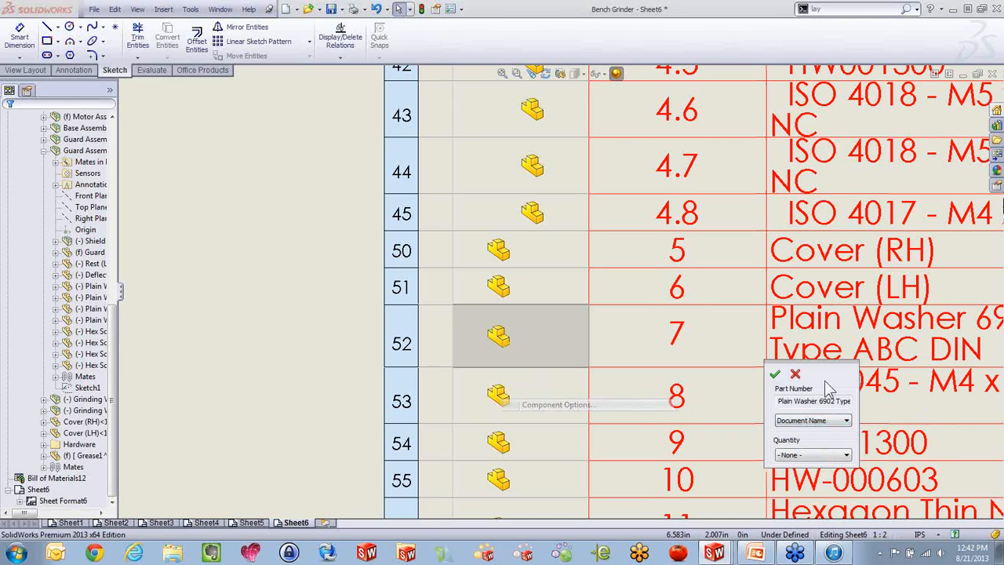
pyautogui.click(833, 421)
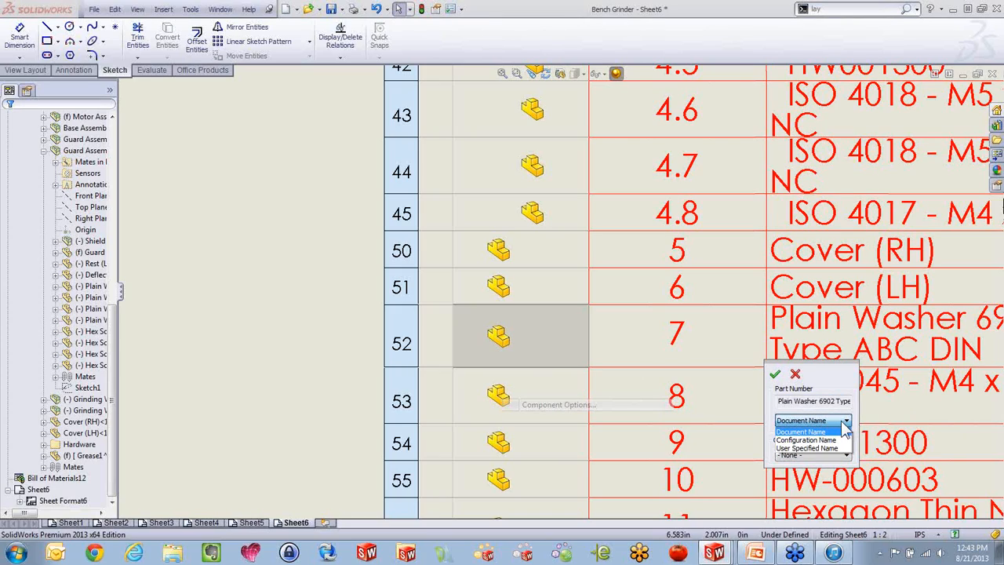
pyautogui.click(319, 280)
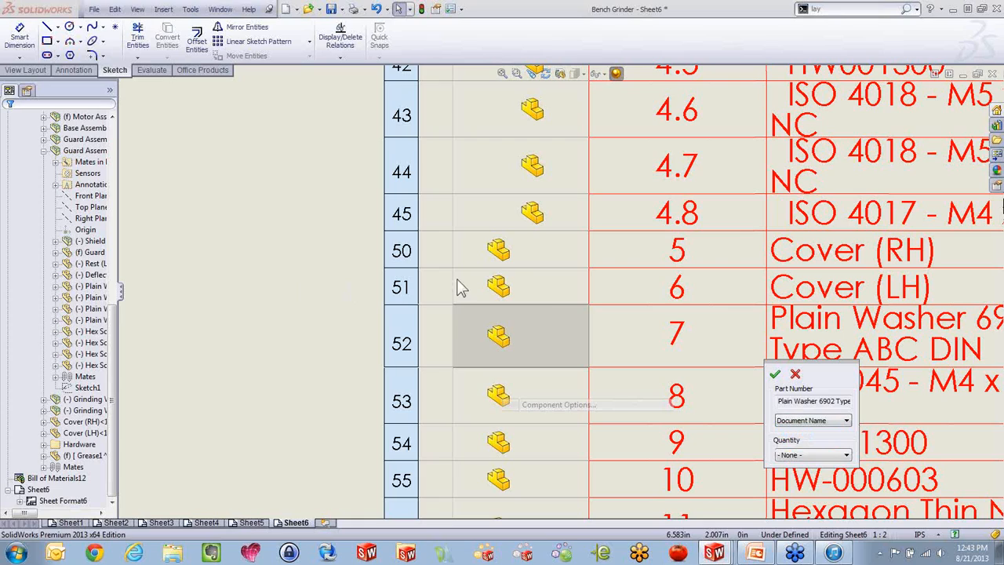
pyautogui.click(795, 374)
# Collapse the assembly structure column and delete the bill of materials from Sheet6
pyautogui.scroll(3, 618, 346)
pyautogui.scroll(5, 618, 345)
pyautogui.scroll(-3, 586, 202)
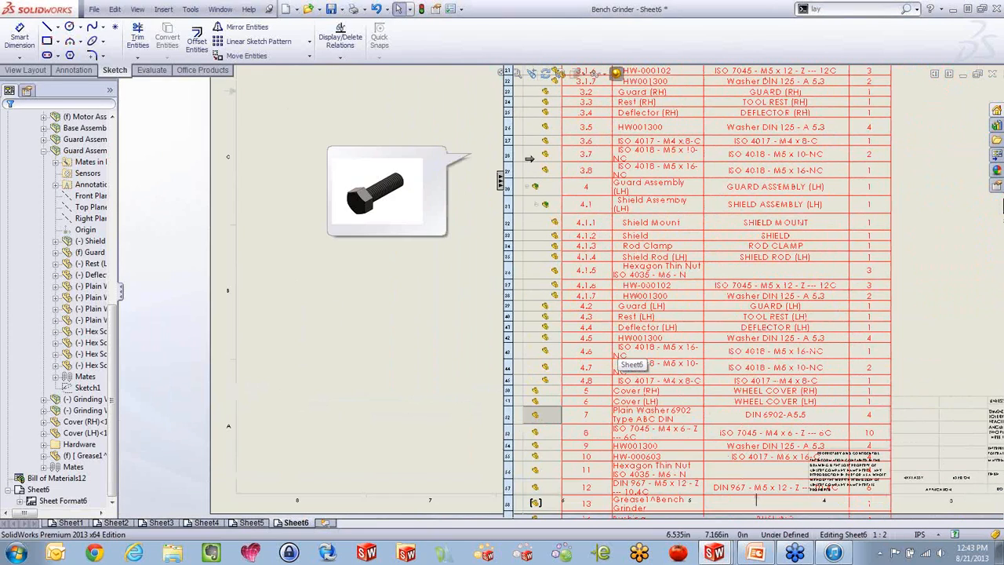
pyautogui.click(500, 185)
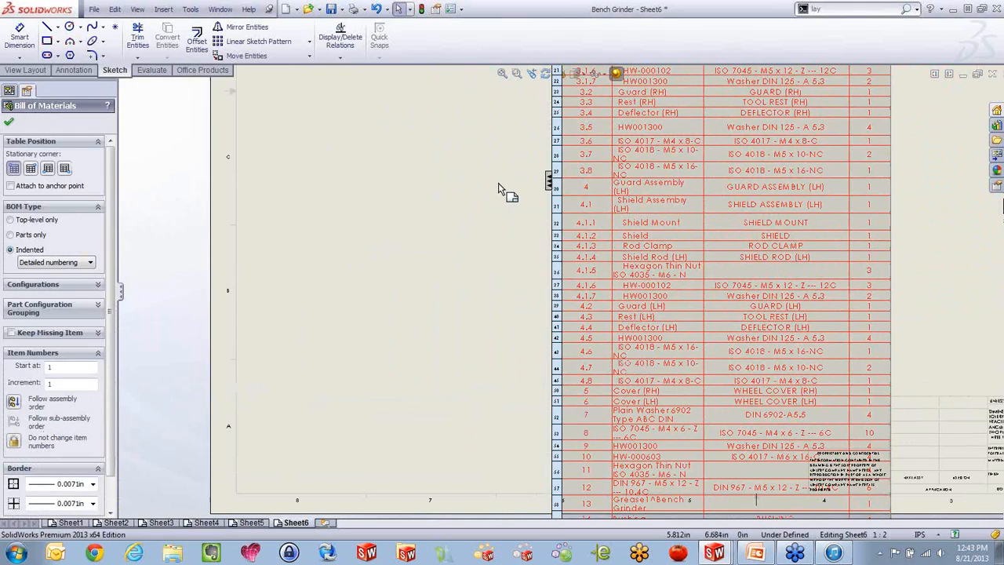
pyautogui.scroll(4, 551, 287)
pyautogui.scroll(-1, 653, 196)
pyautogui.scroll(3, 586, 174)
pyautogui.scroll(-3, 580, 169)
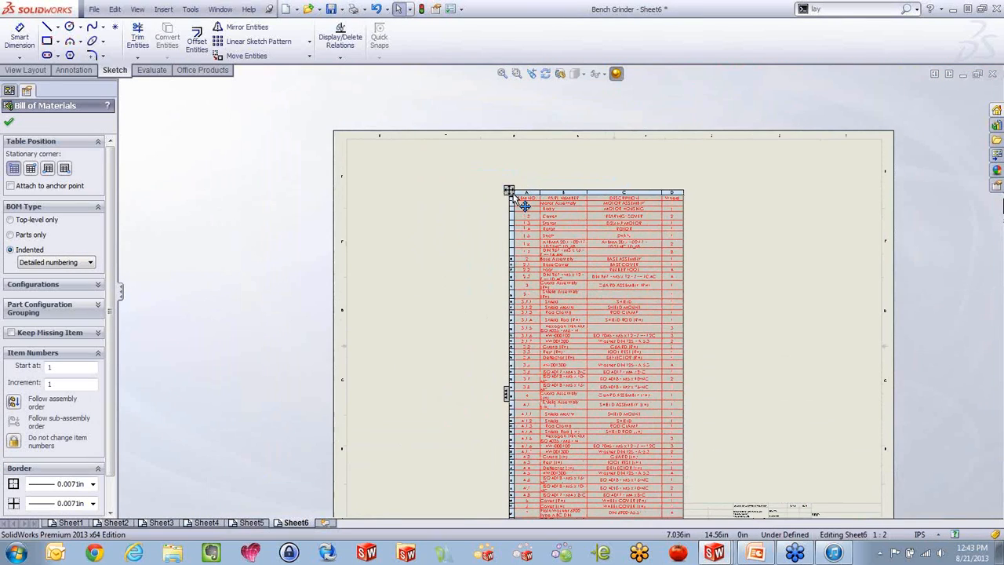
pyautogui.press('Delete')
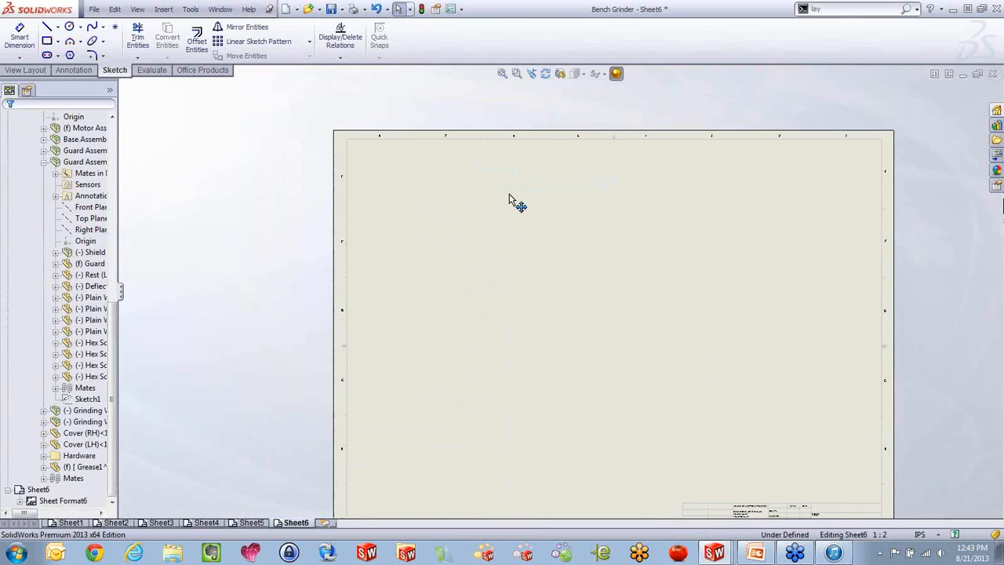
# Start a bill of materials for the bench grinder view on Sheet5
pyautogui.click(249, 523)
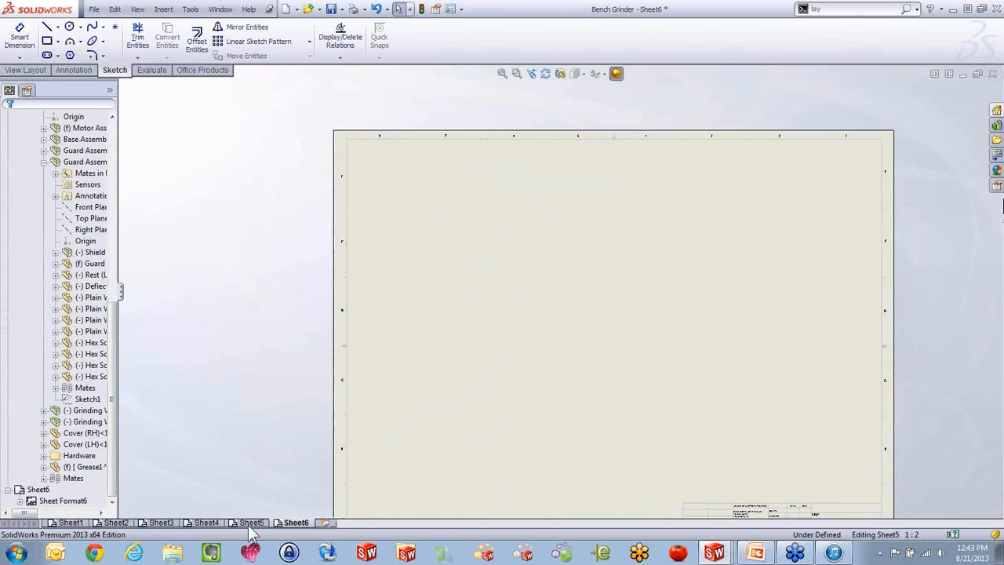
pyautogui.scroll(-2, 526, 310)
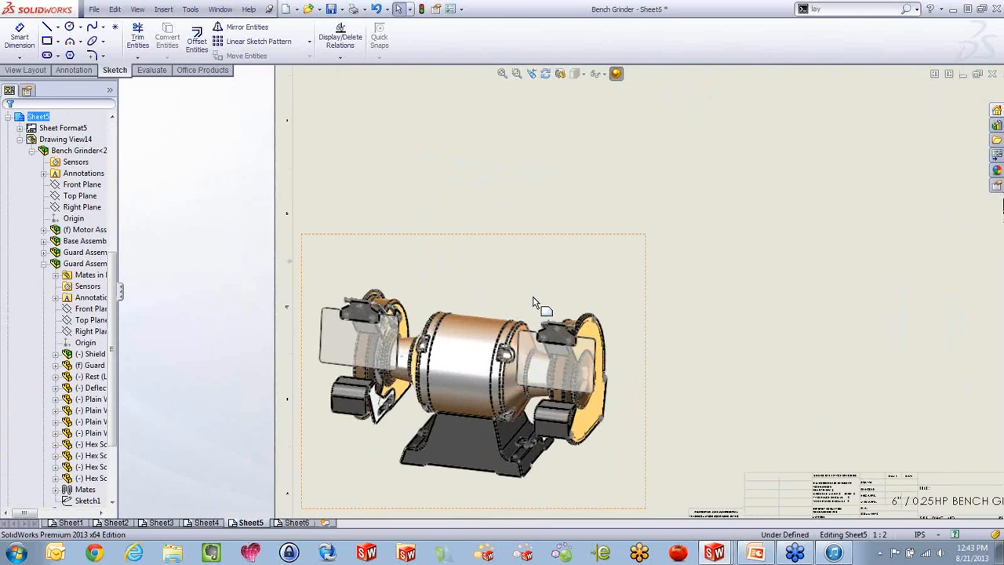
pyautogui.click(495, 283)
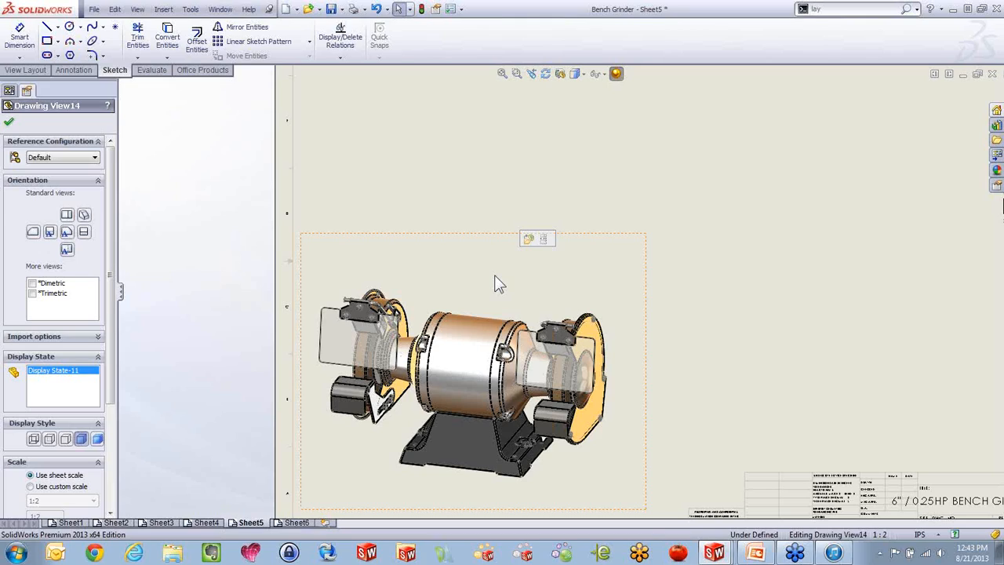
pyautogui.press('s')
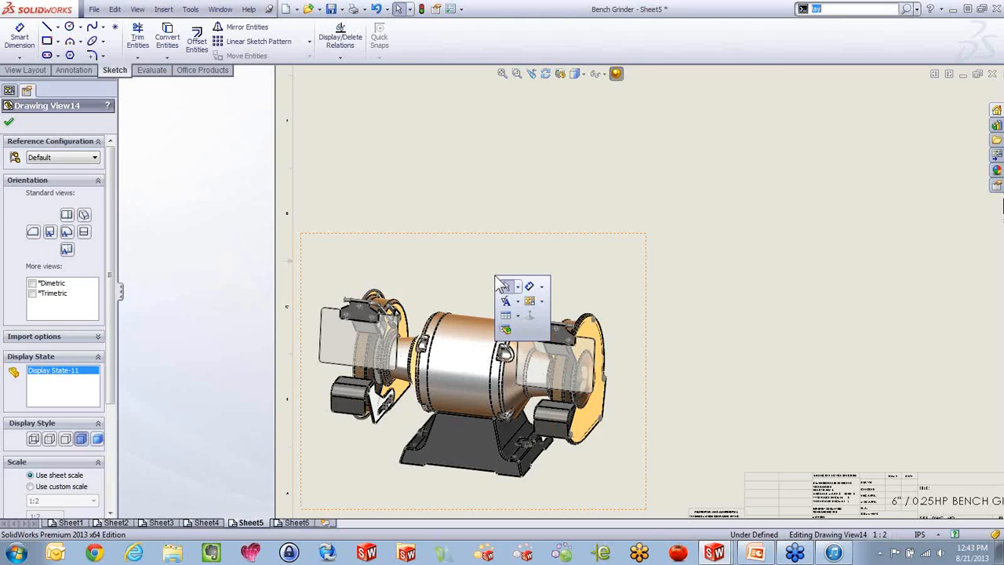
pyautogui.click(508, 330)
pyautogui.press('f')
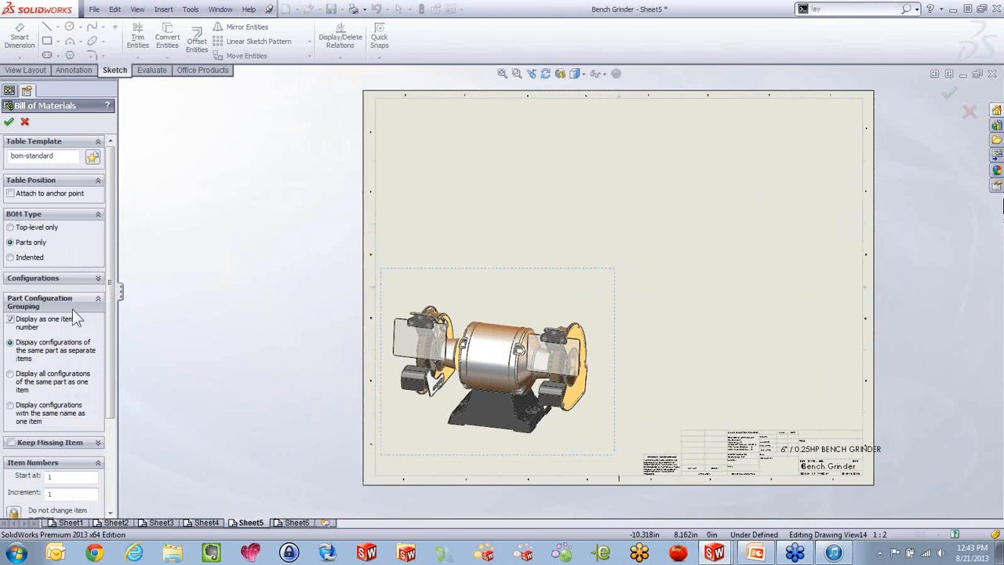
# Compare the configuration choices for the top-level only and parts only types, and cancel the bill of materials
pyautogui.click(19, 226)
pyautogui.click(92, 279)
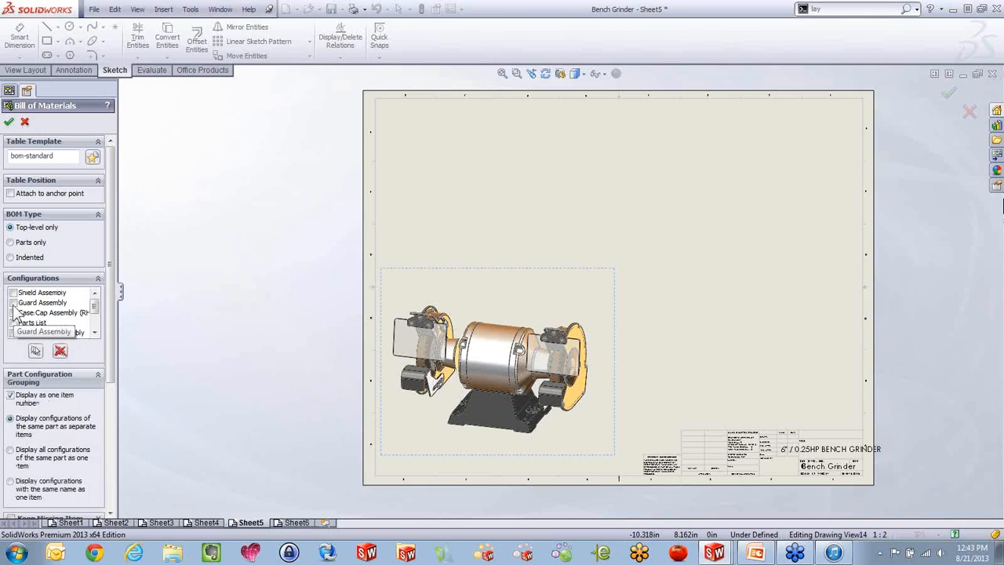
pyautogui.moveTo(89, 303)
pyautogui.mouseDown()
pyautogui.moveTo(94, 322)
pyautogui.moveTo(94, 302)
pyautogui.mouseUp()
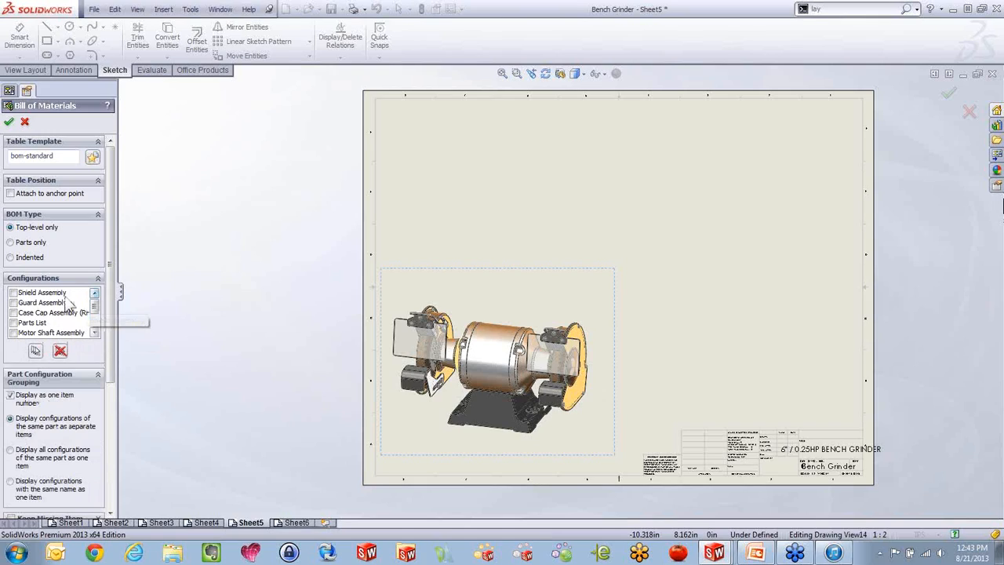
pyautogui.click(30, 242)
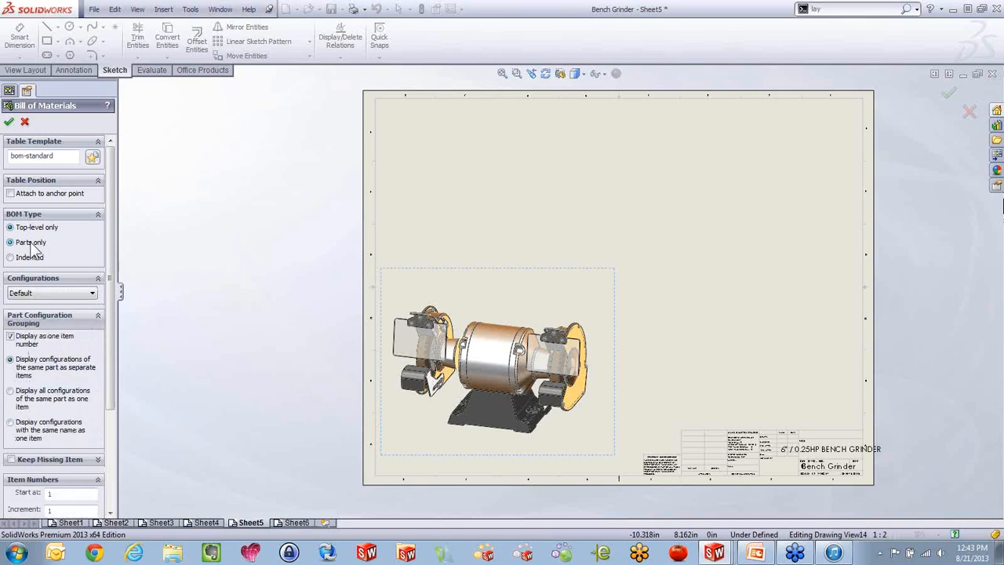
pyautogui.click(62, 293)
pyautogui.click(59, 297)
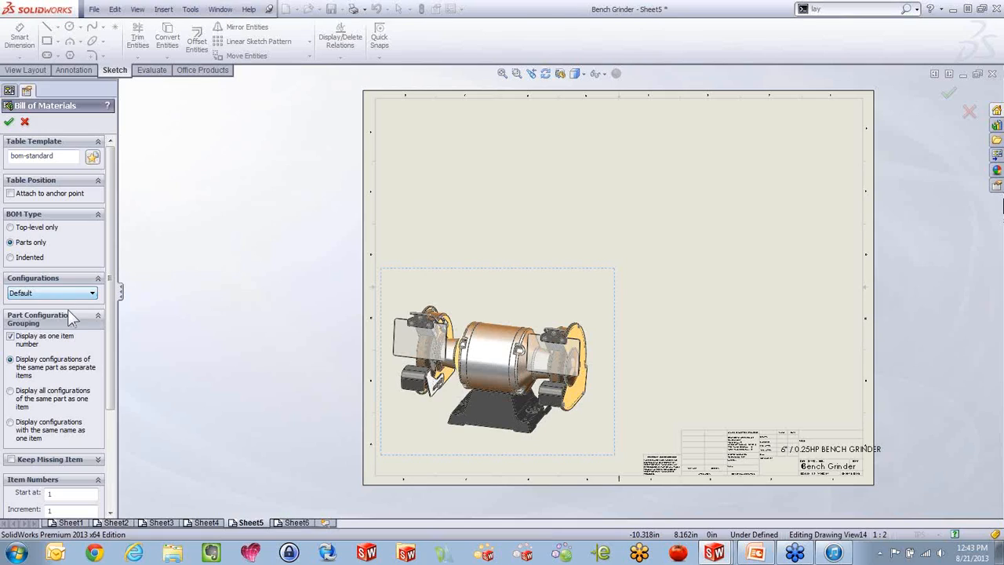
pyautogui.scroll(-2, 108, 348)
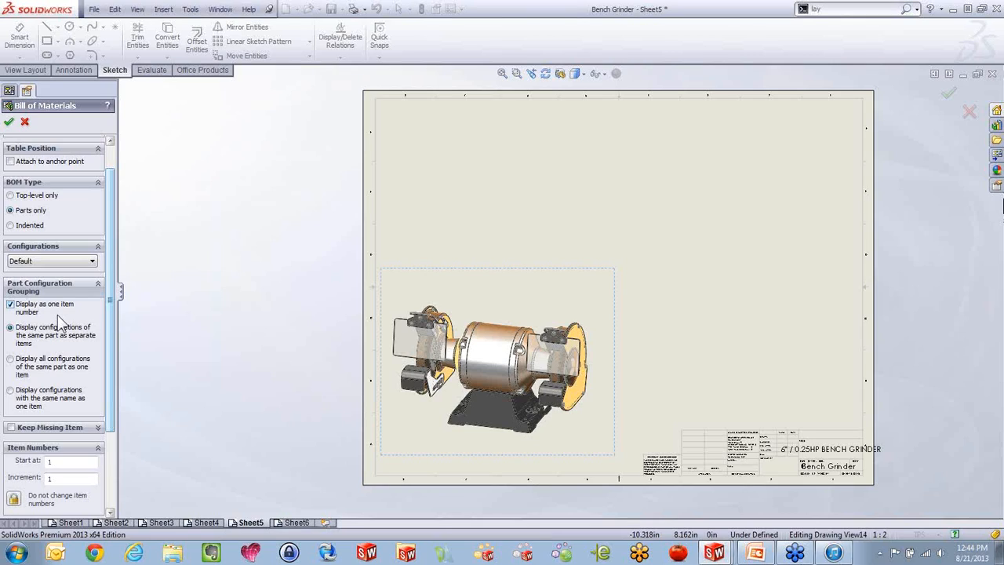
pyautogui.click(25, 123)
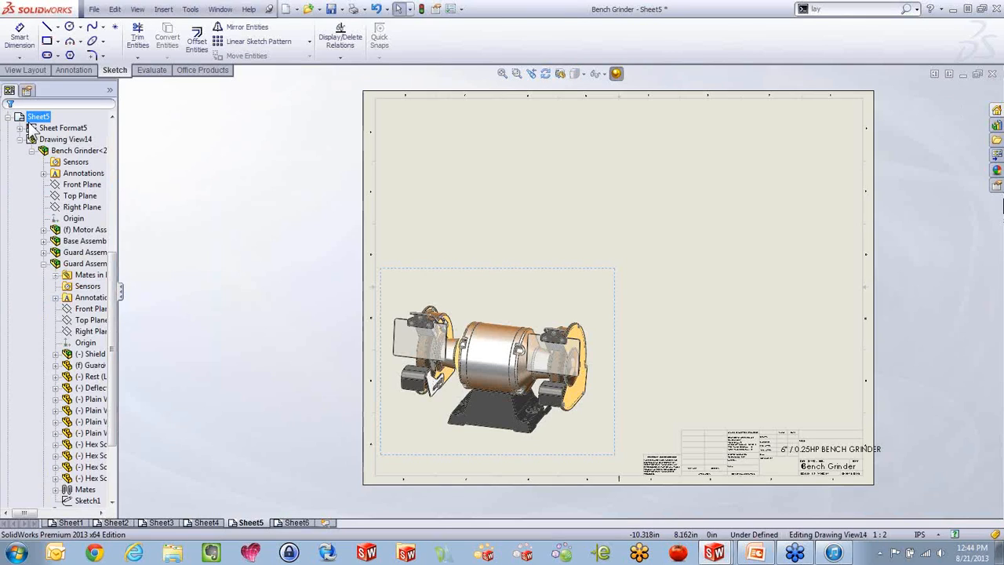
# Switch to the Bench Grinder assembly document and accept rebuilding it
pyautogui.moveTo(112, 309); pyautogui.dragTo(135, 204)
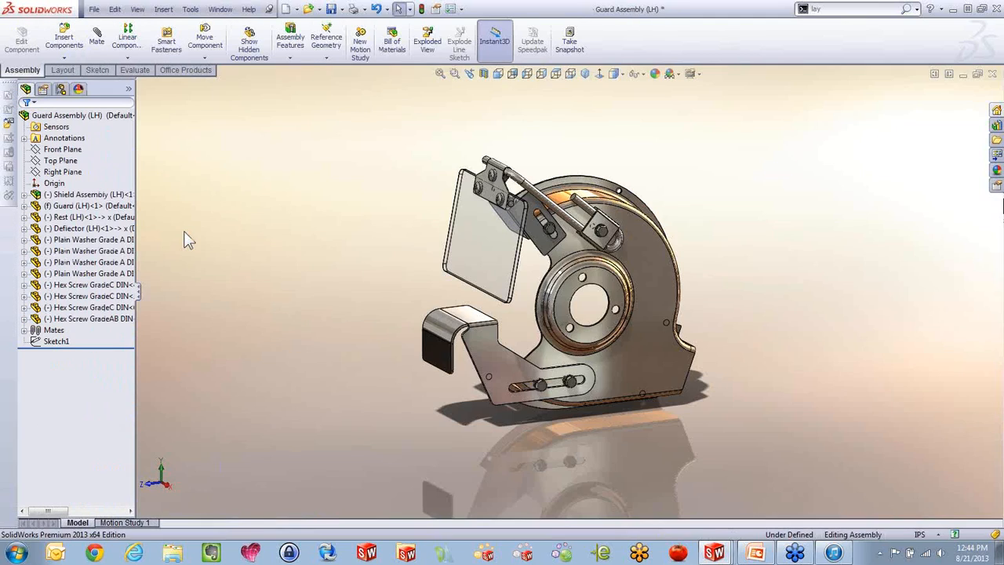
pyautogui.hotkey('ctrl', 'Tab')
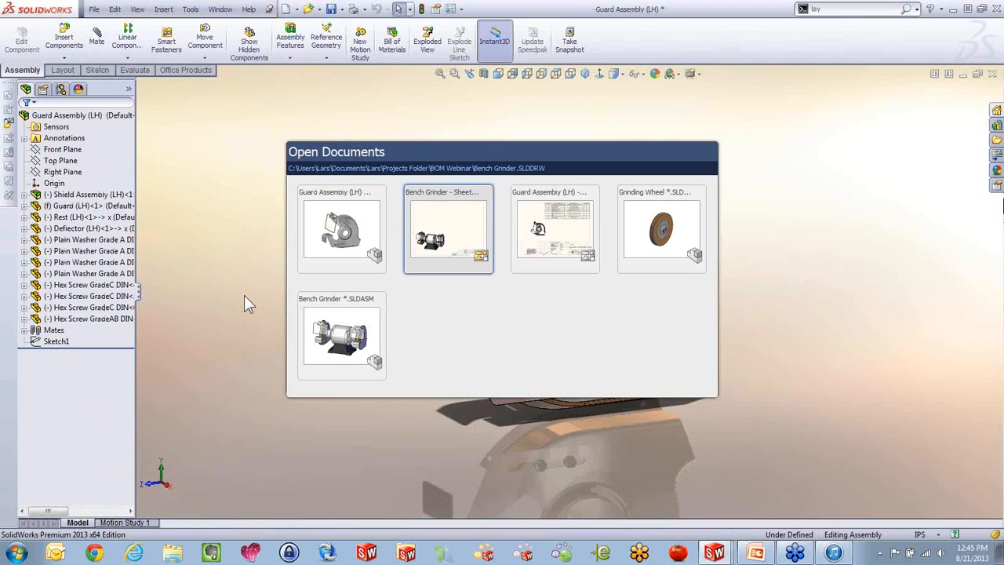
pyautogui.click(337, 333)
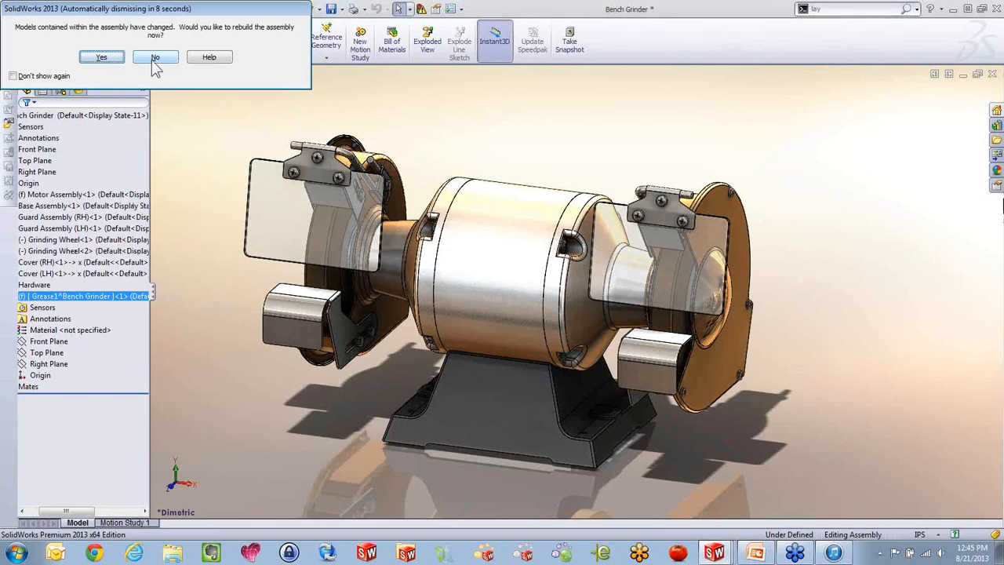
pyautogui.click(108, 59)
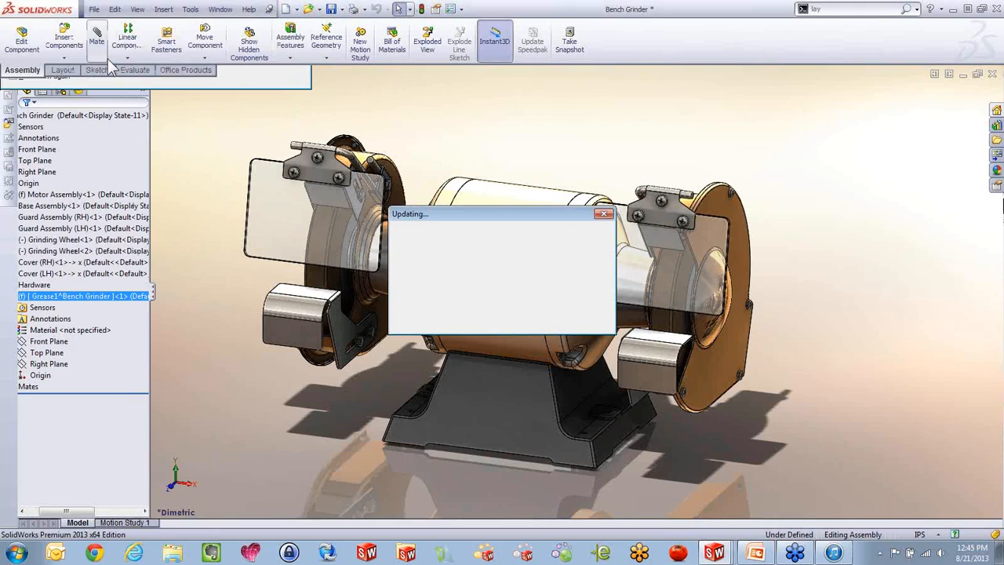
# Review the bill of materials options in the Default configuration's properties and cancel
pyautogui.click(61, 89)
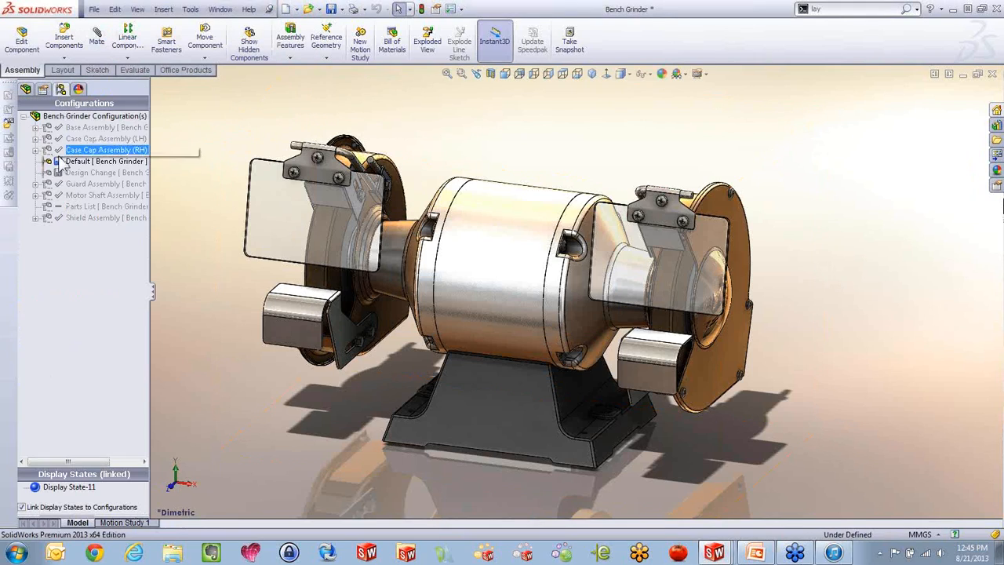
pyautogui.click(94, 127)
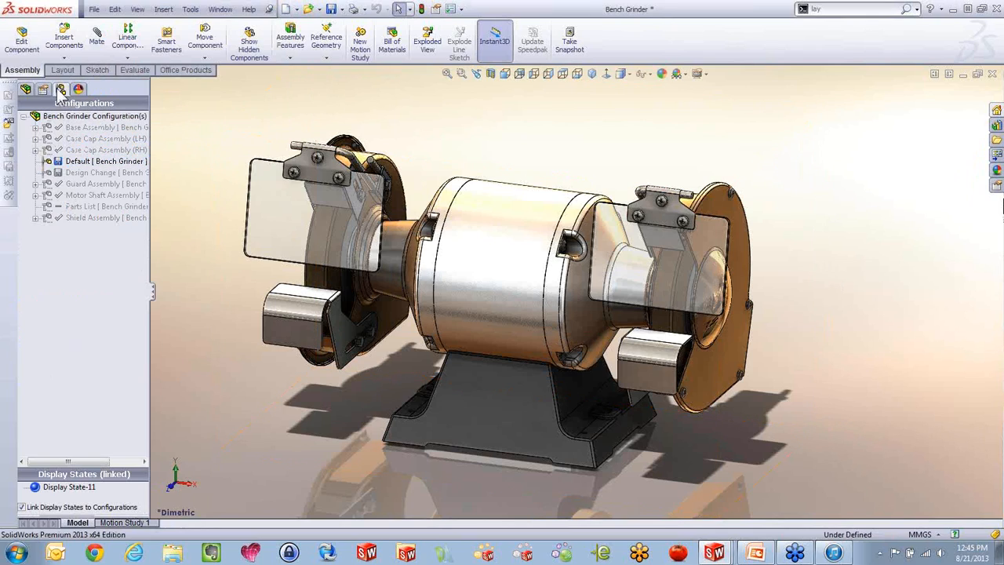
pyautogui.click(64, 162)
pyautogui.rightClick(64, 162)
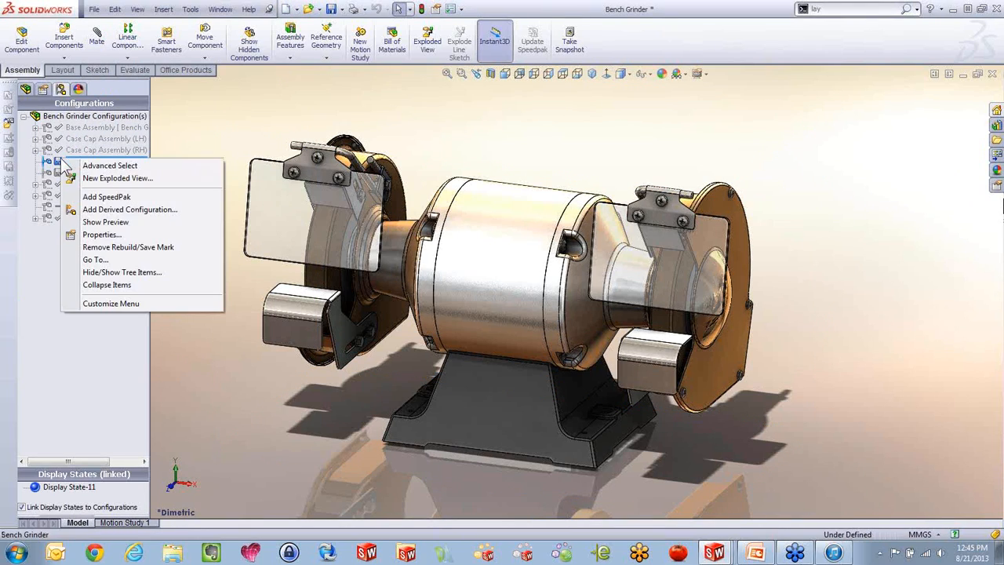
pyautogui.click(100, 234)
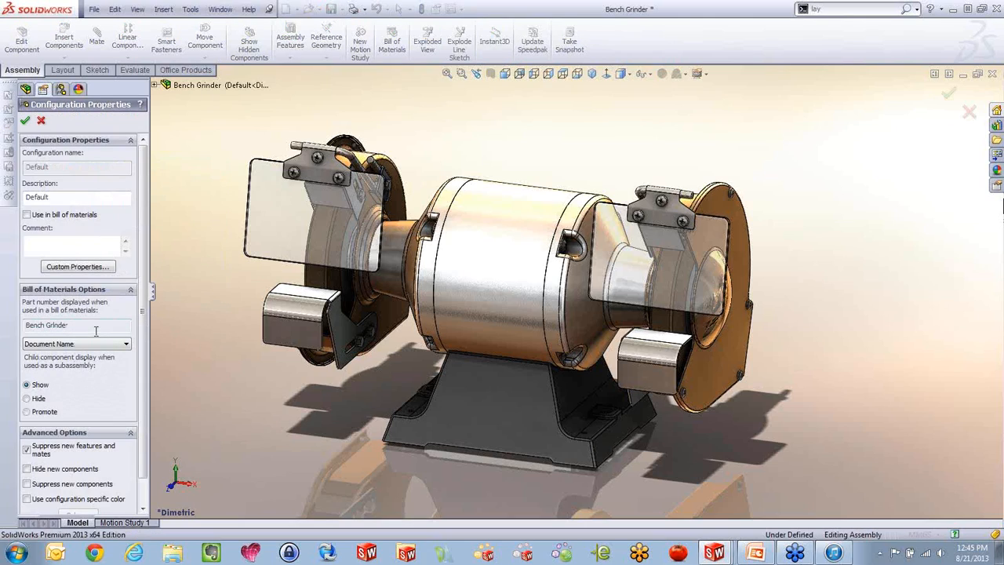
pyautogui.scroll(-2, 139, 357)
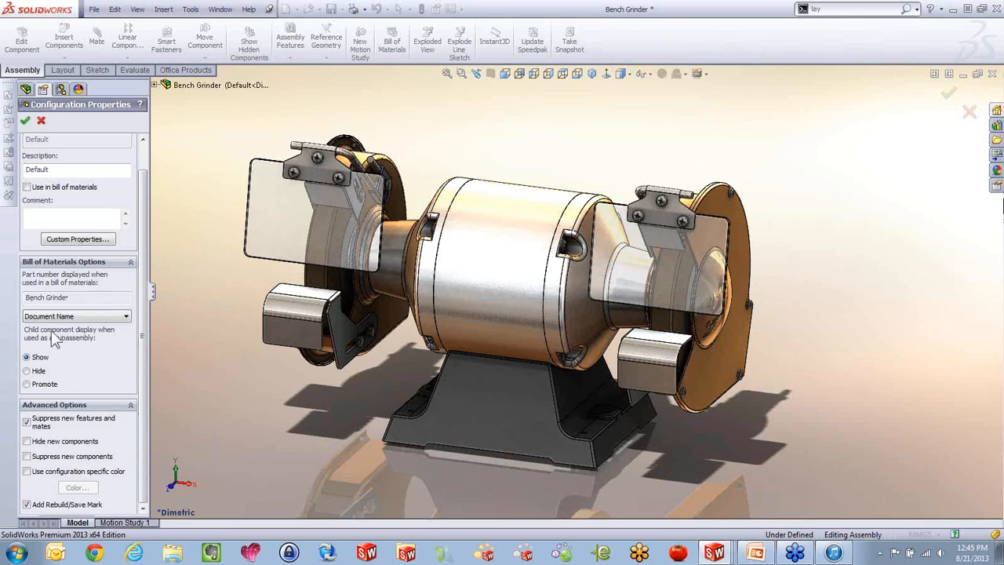
pyautogui.click(41, 120)
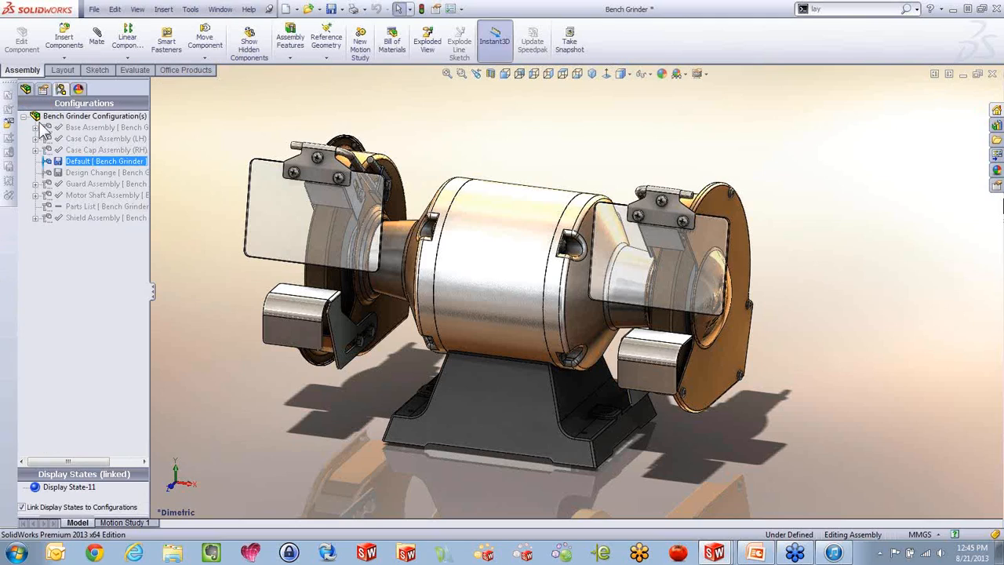
# Review the Default configuration's description and part number settings in its properties, and accept them
pyautogui.rightClick(76, 168)
pyautogui.click(90, 237)
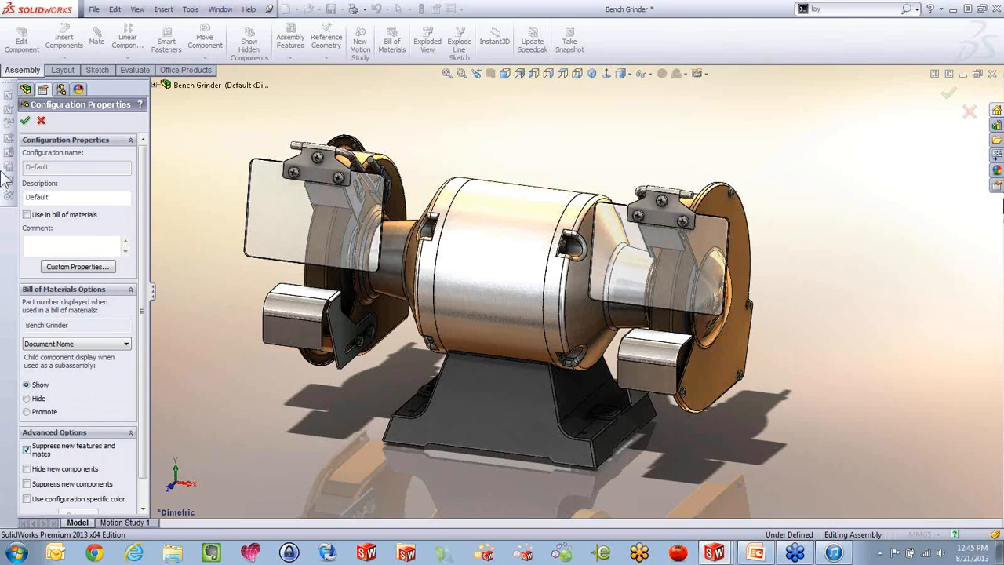
pyautogui.click(25, 122)
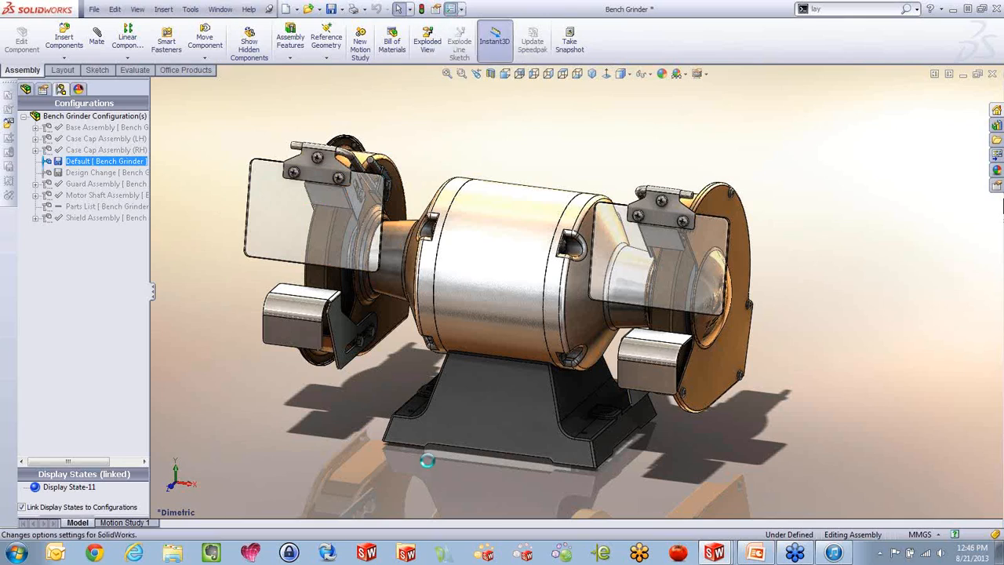
# Open the Toolbox configuration, checking its database out of Enterprise PDM, and examine the user settings for bill of materials designations
pyautogui.click(451, 10)
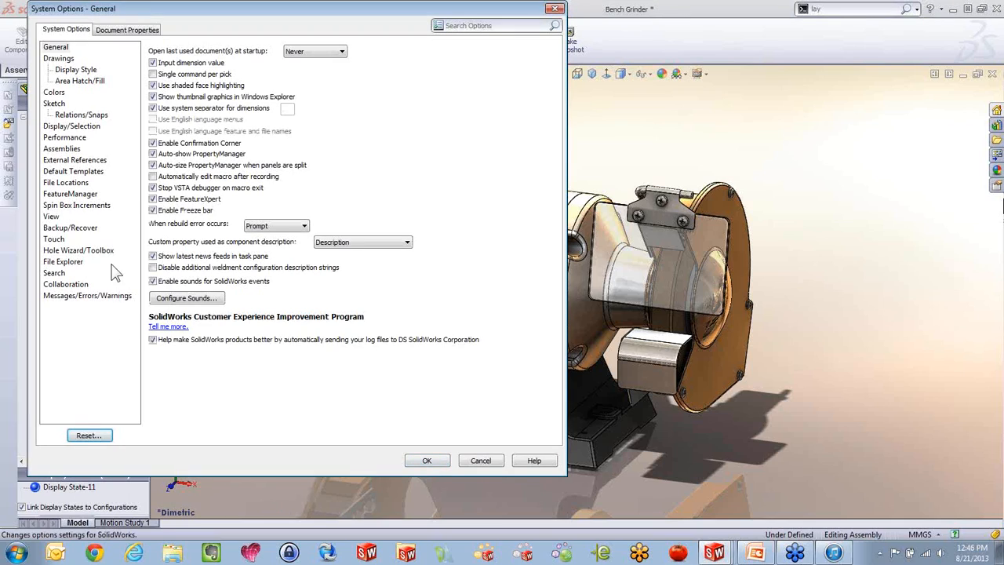
pyautogui.click(79, 250)
pyautogui.click(206, 117)
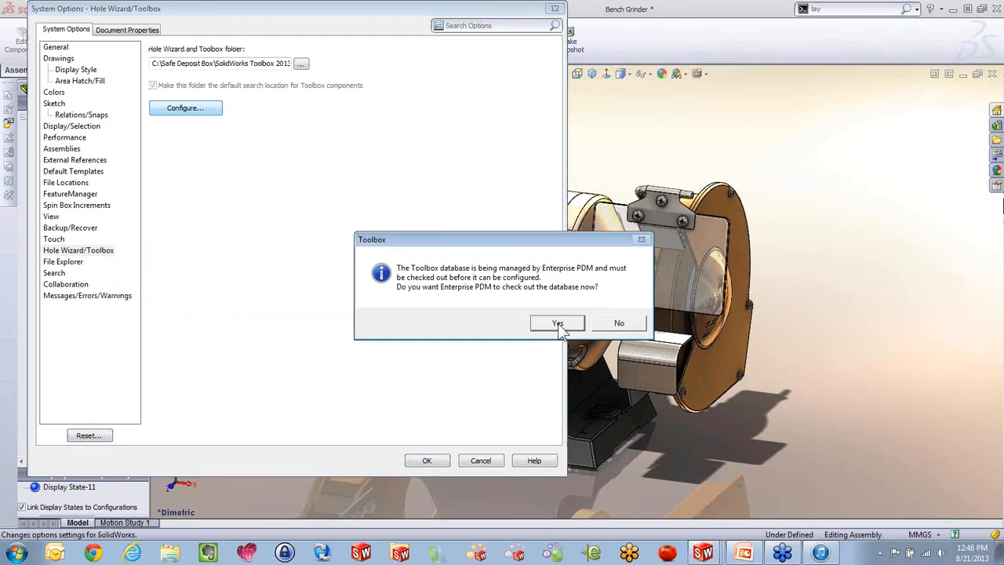
pyautogui.click(564, 326)
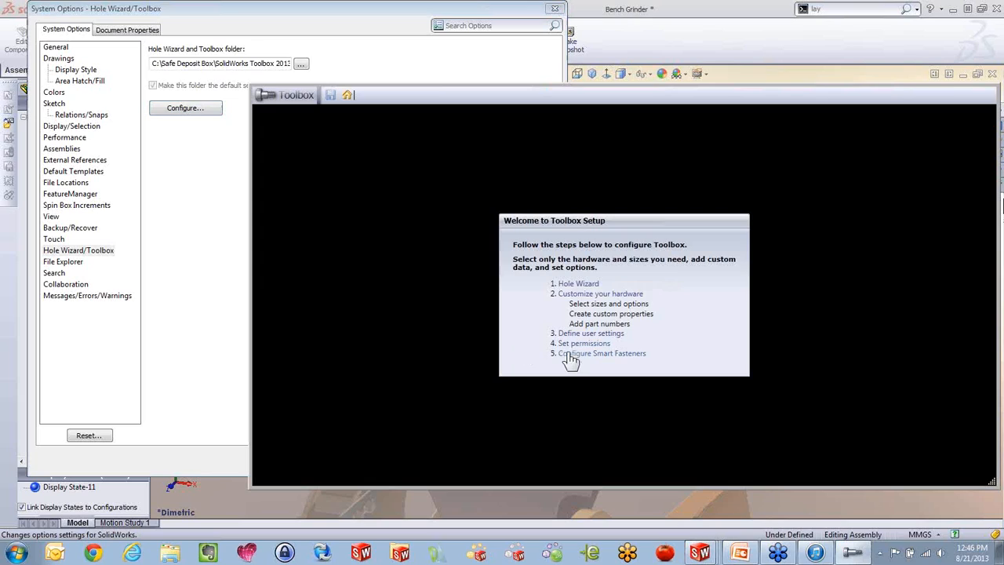
pyautogui.click(610, 334)
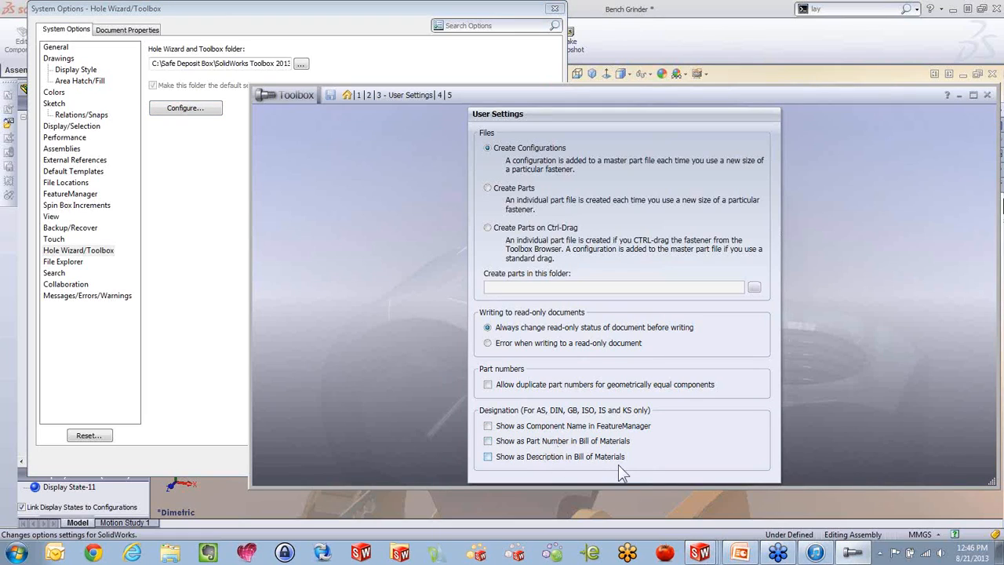
# Inspect the part number and description fields for the ANSI Inch Countersunk Bolt in Toolbox, and exit without changing the system options
pyautogui.click(370, 97)
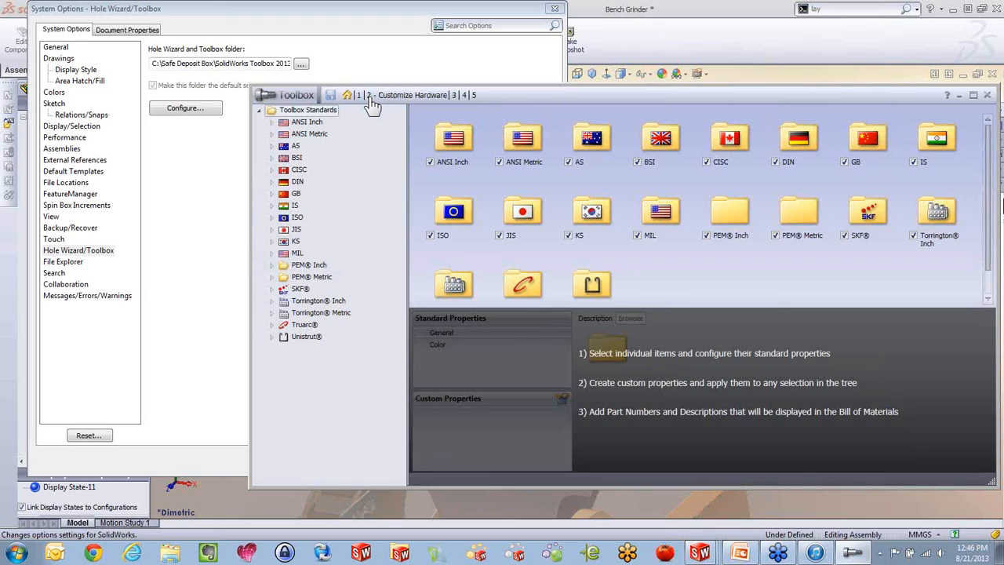
pyautogui.doubleClick(454, 139)
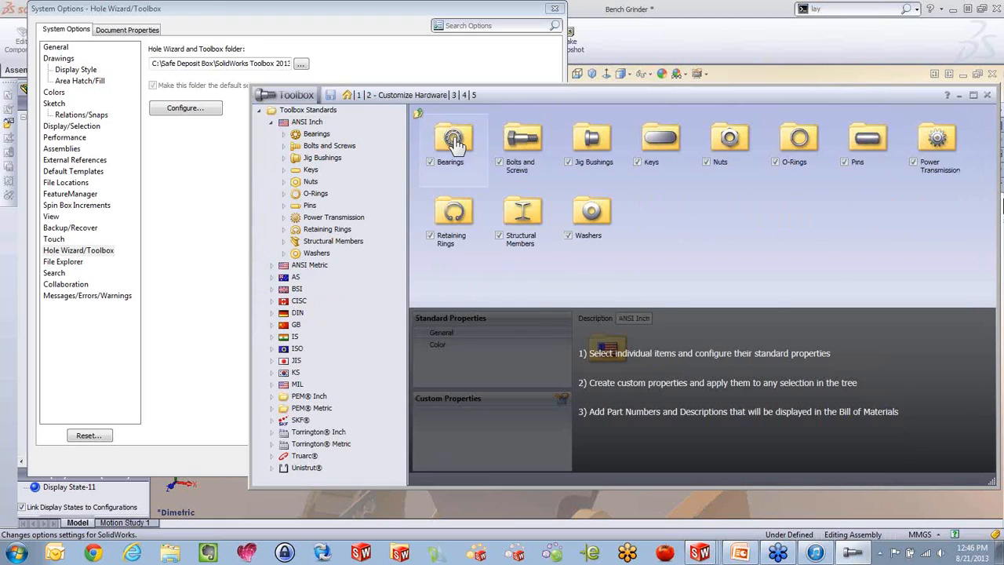
pyautogui.doubleClick(520, 139)
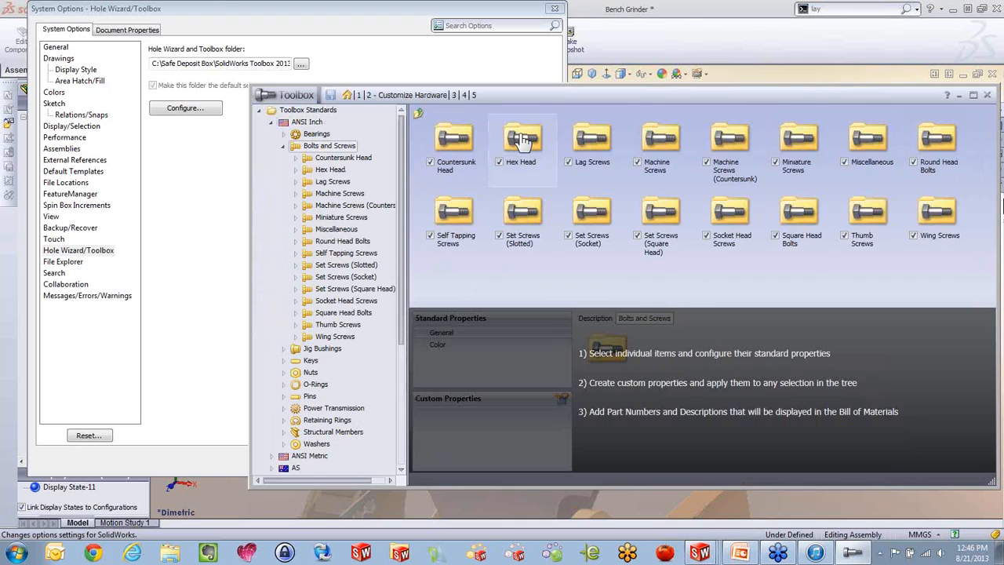
pyautogui.doubleClick(454, 141)
pyautogui.doubleClick(455, 145)
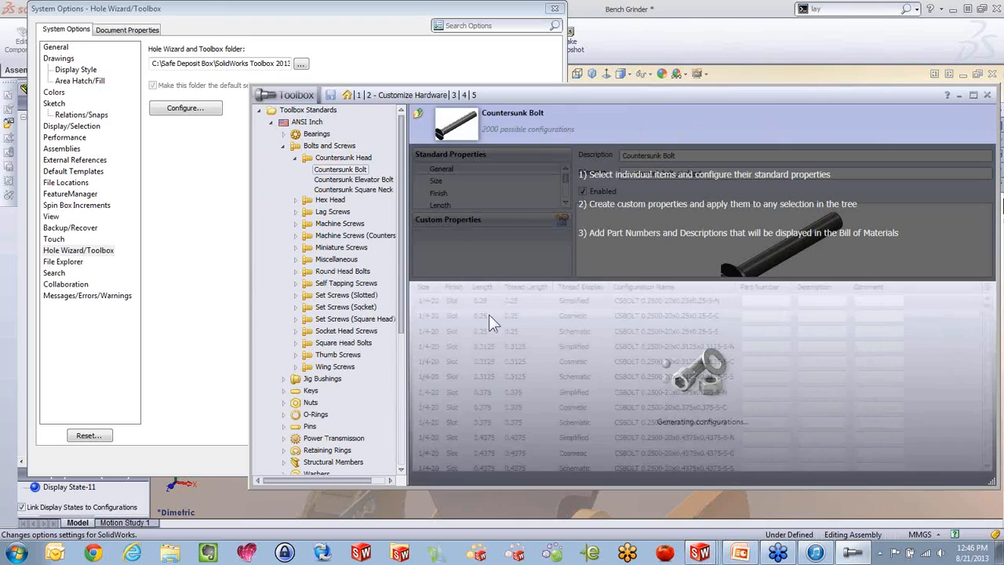
pyautogui.click(825, 299)
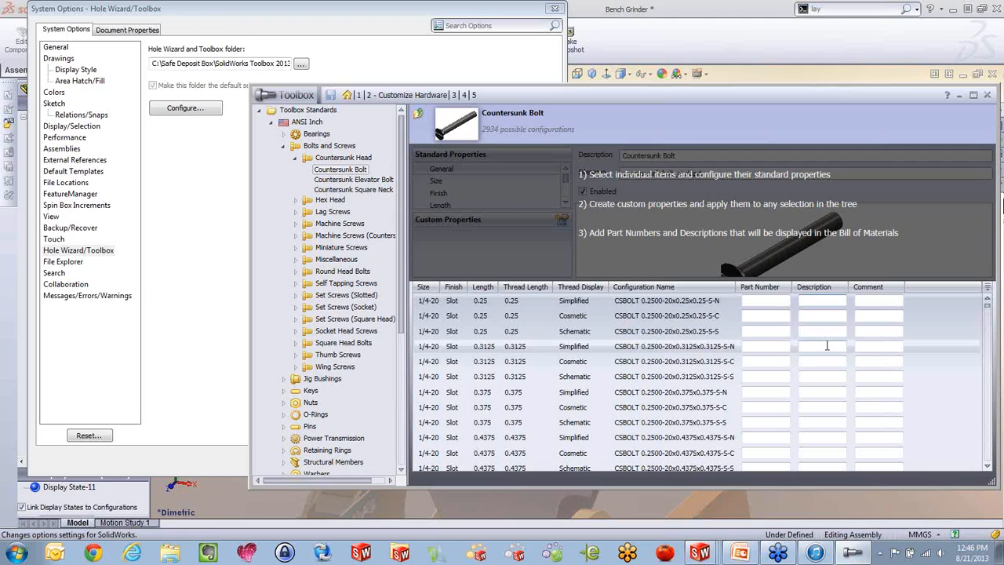
pyautogui.click(987, 96)
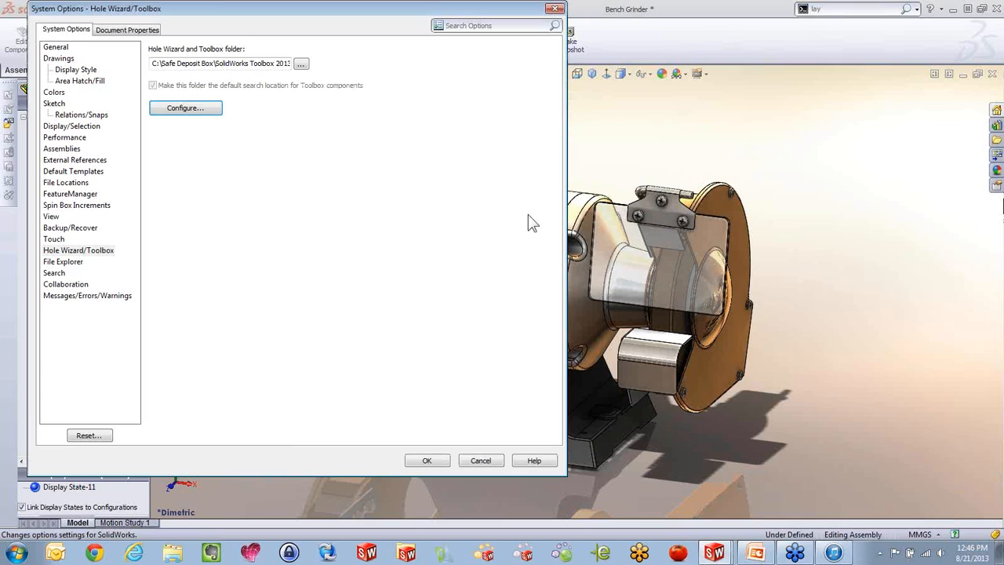
pyautogui.click(480, 461)
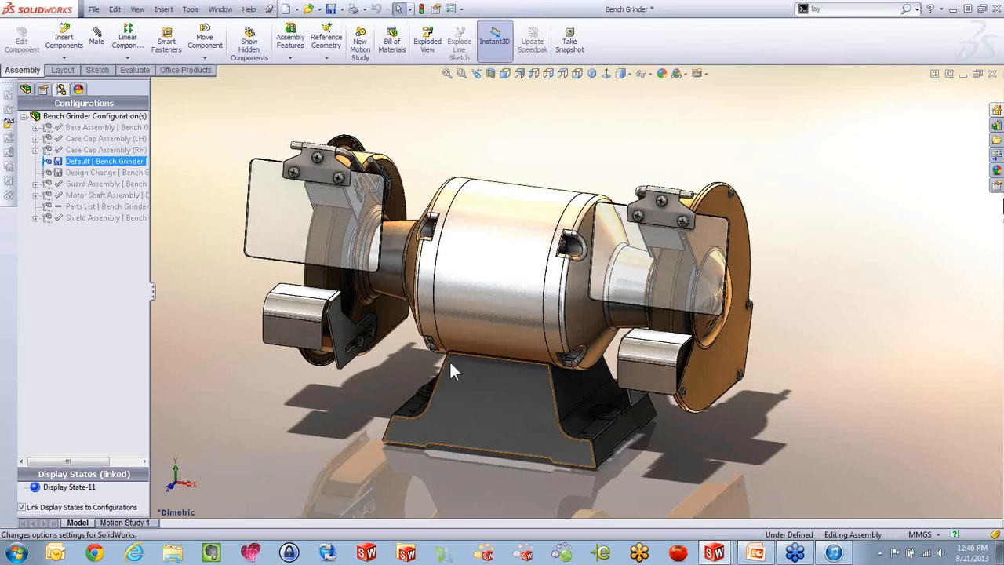
# Switch to the Bench Grinder drawing and insert a top-level only bill of materials for the Sheet5 view, placed above it
pyautogui.hotkey('ctrl', 'Tab')
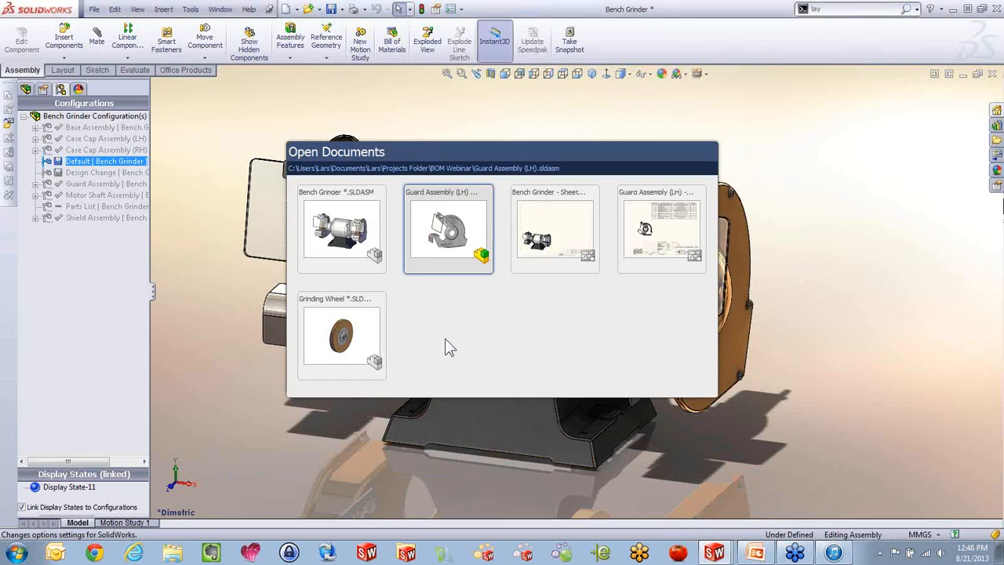
pyautogui.click(555, 239)
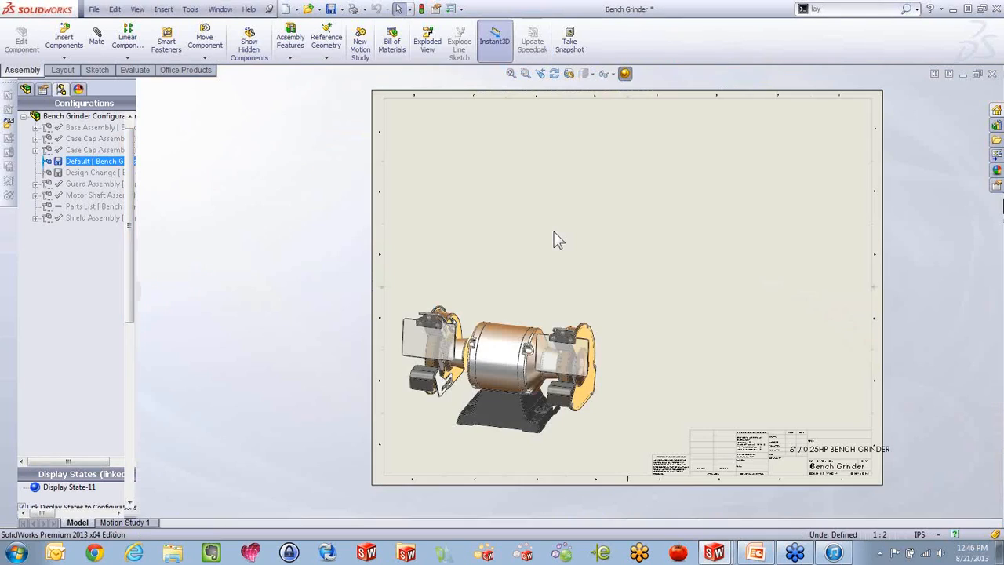
pyautogui.click(527, 313)
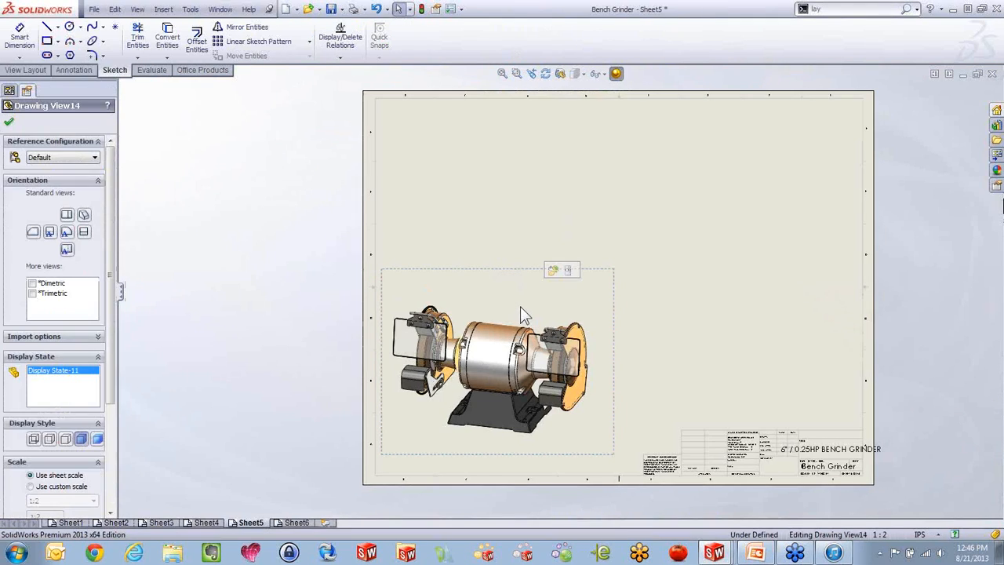
pyautogui.click(163, 9)
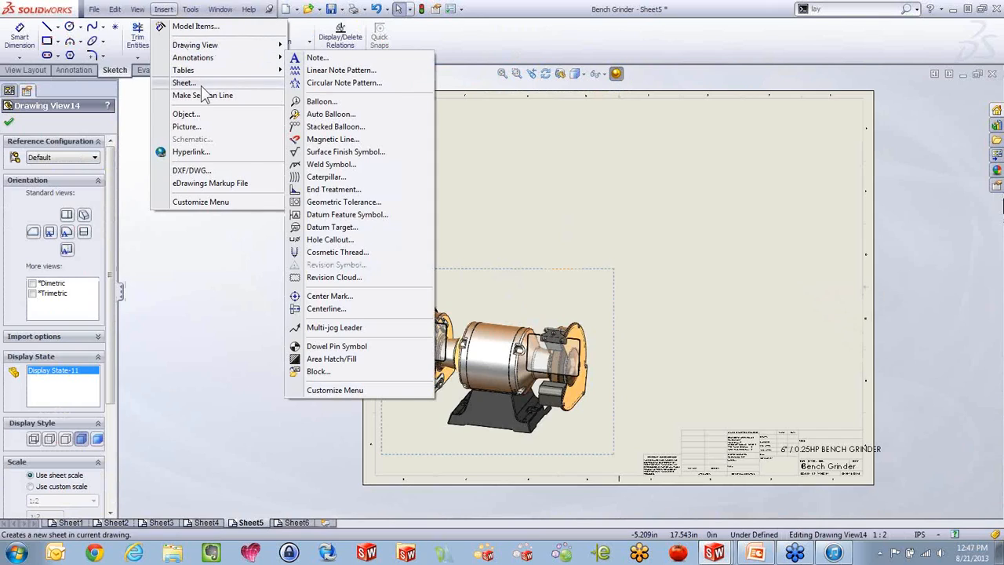
pyautogui.moveTo(200, 70)
pyautogui.click(312, 95)
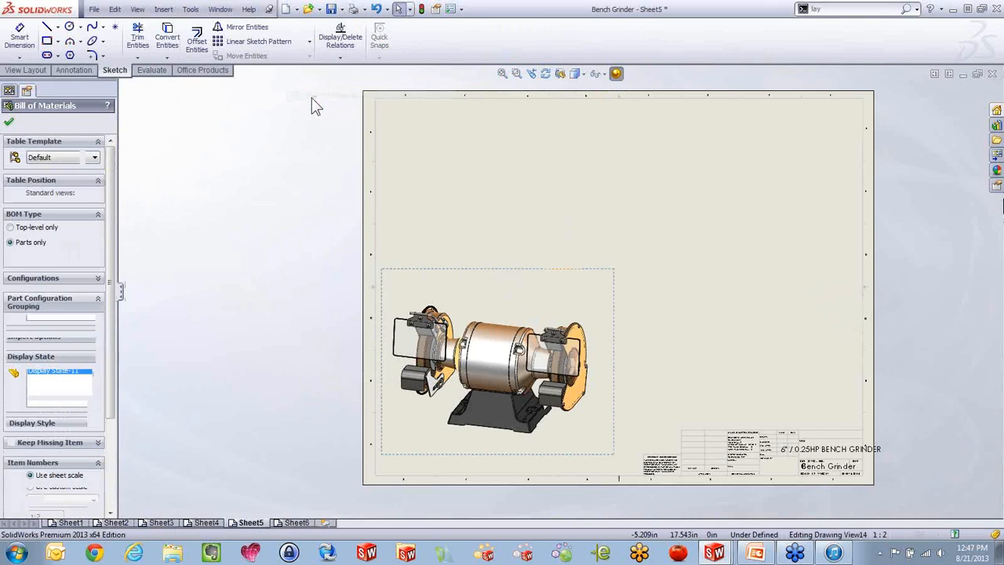
pyautogui.click(30, 227)
pyautogui.click(8, 122)
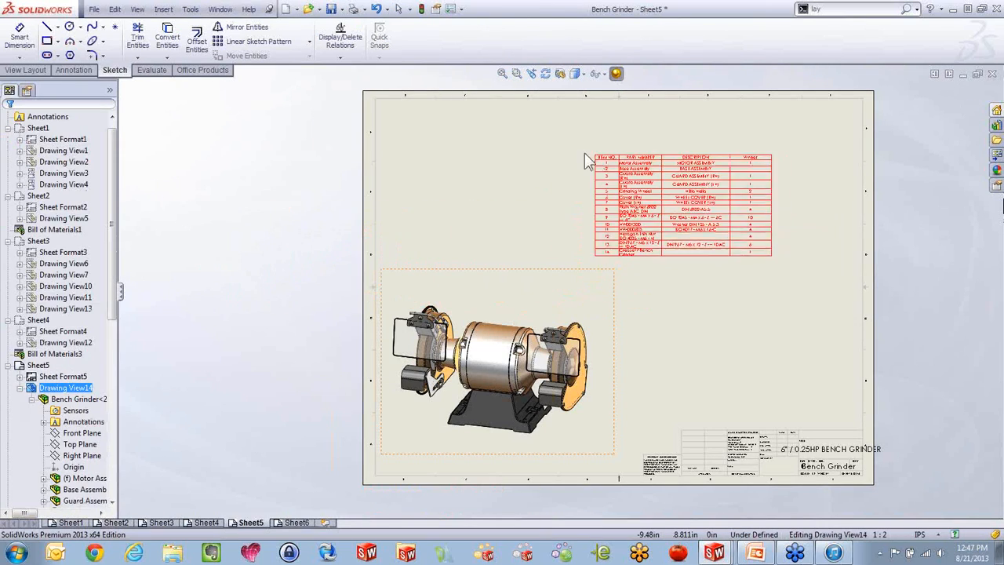
pyautogui.click(617, 144)
# Move the Wheel quantity column between the PART NUMBER and DESCRIPTION columns of the bill of materials
pyautogui.scroll(-4, 777, 193)
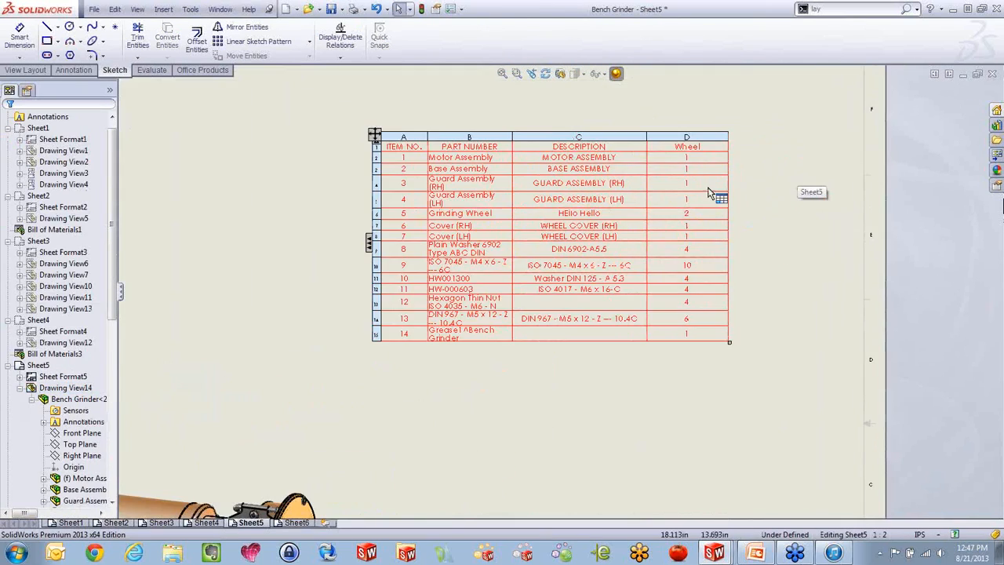
pyautogui.click(684, 135)
pyautogui.moveTo(684, 135); pyautogui.dragTo(529, 131)
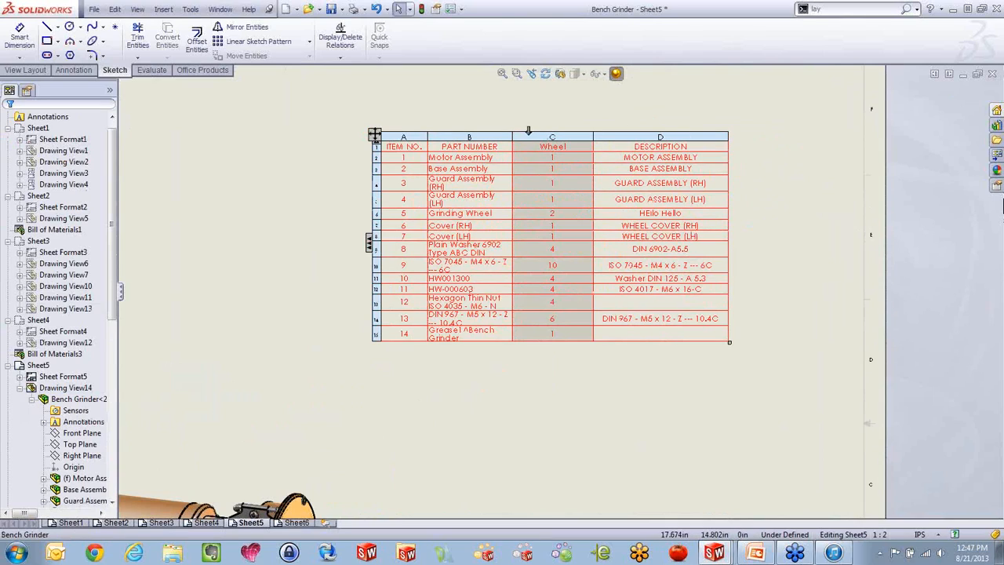
# Add a column after DESCRIPTION in the bill of materials that shows the custom property Measure
pyautogui.rightClick(677, 138)
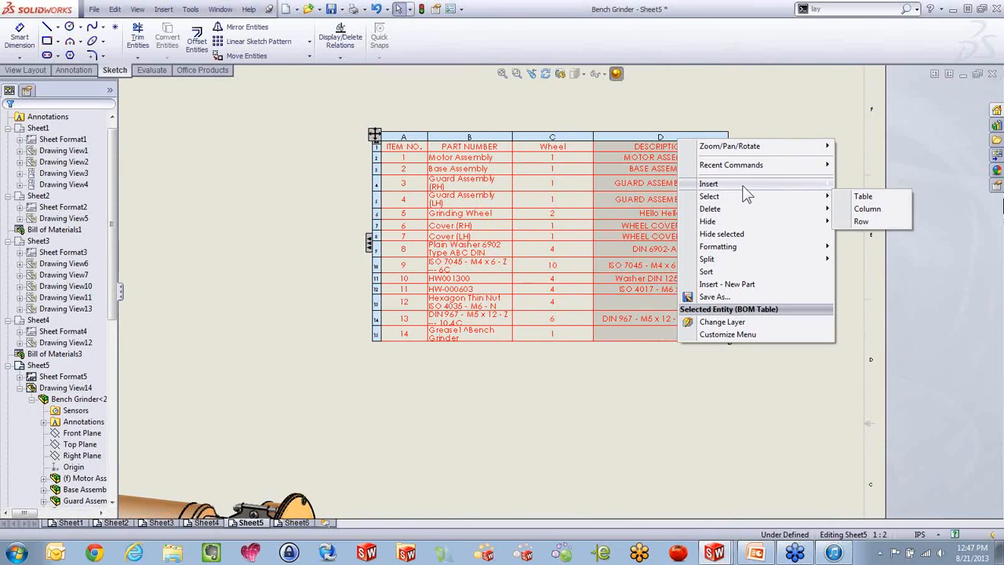
pyautogui.moveTo(744, 183)
pyautogui.click(876, 183)
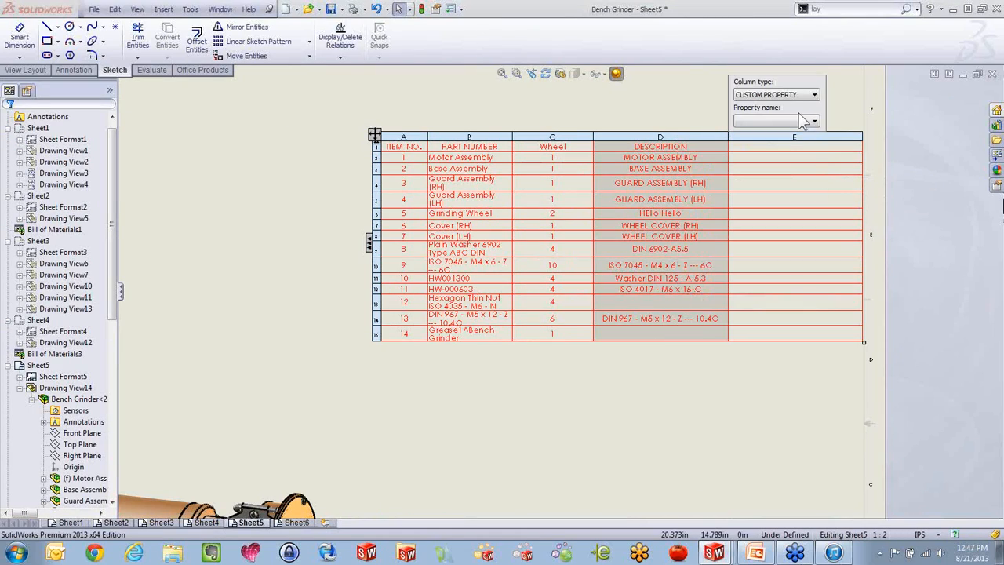
pyautogui.click(792, 95)
pyautogui.click(791, 106)
pyautogui.click(784, 120)
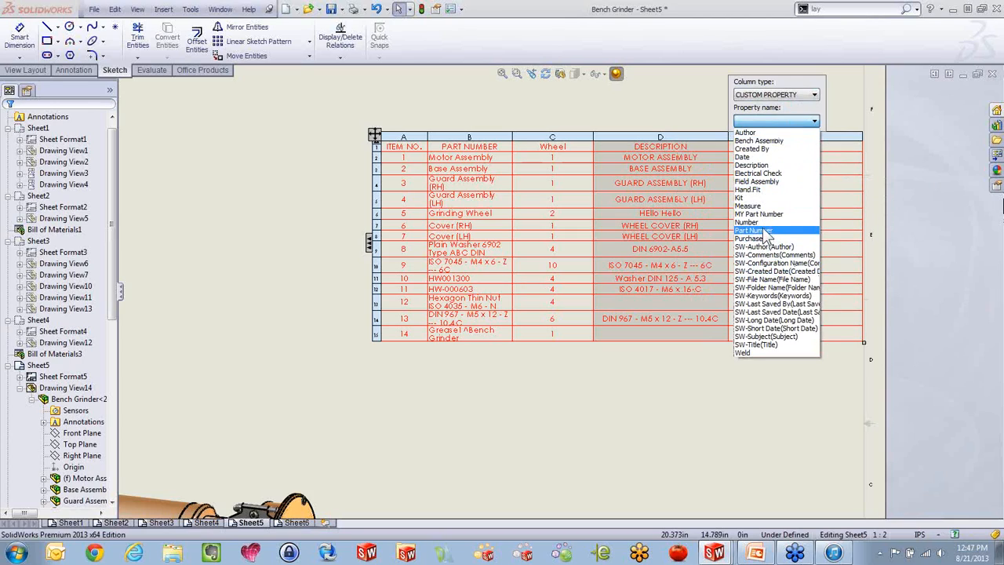
pyautogui.click(757, 205)
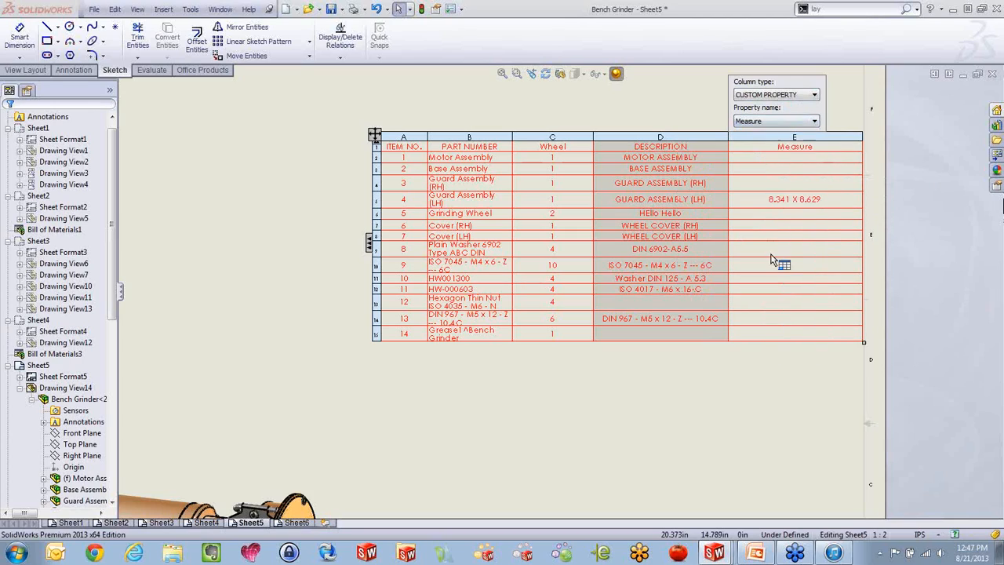
pyautogui.click(774, 418)
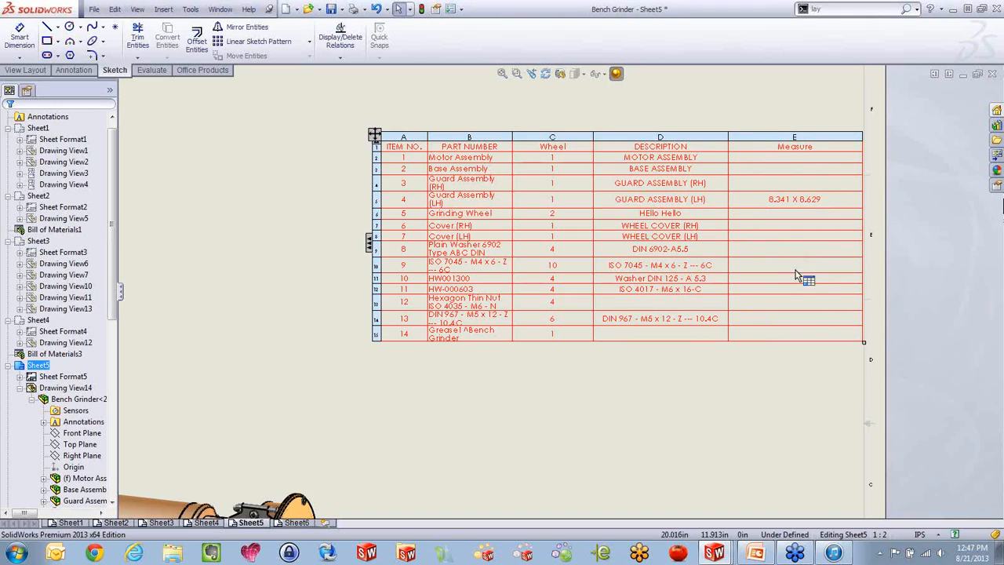
pyautogui.click(577, 402)
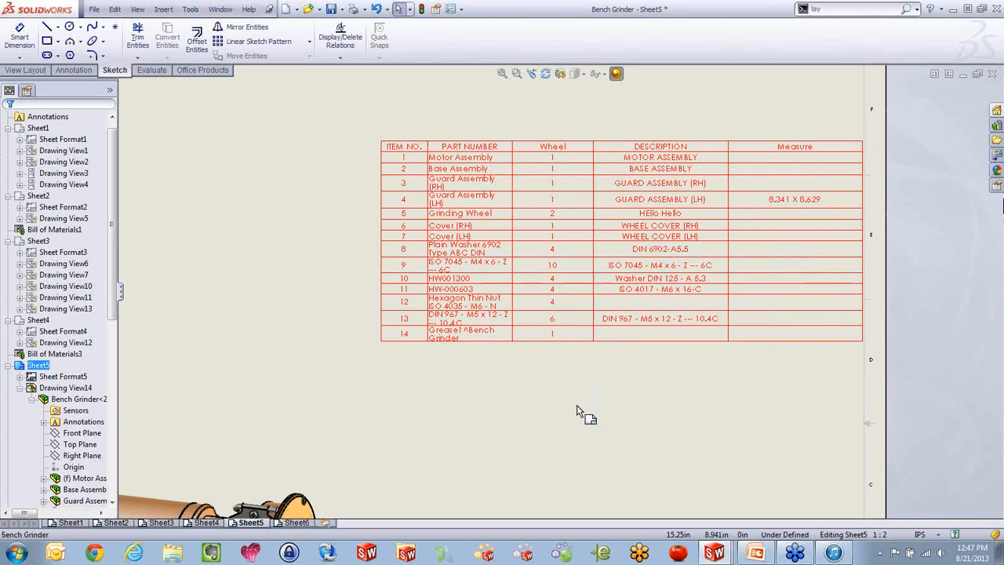